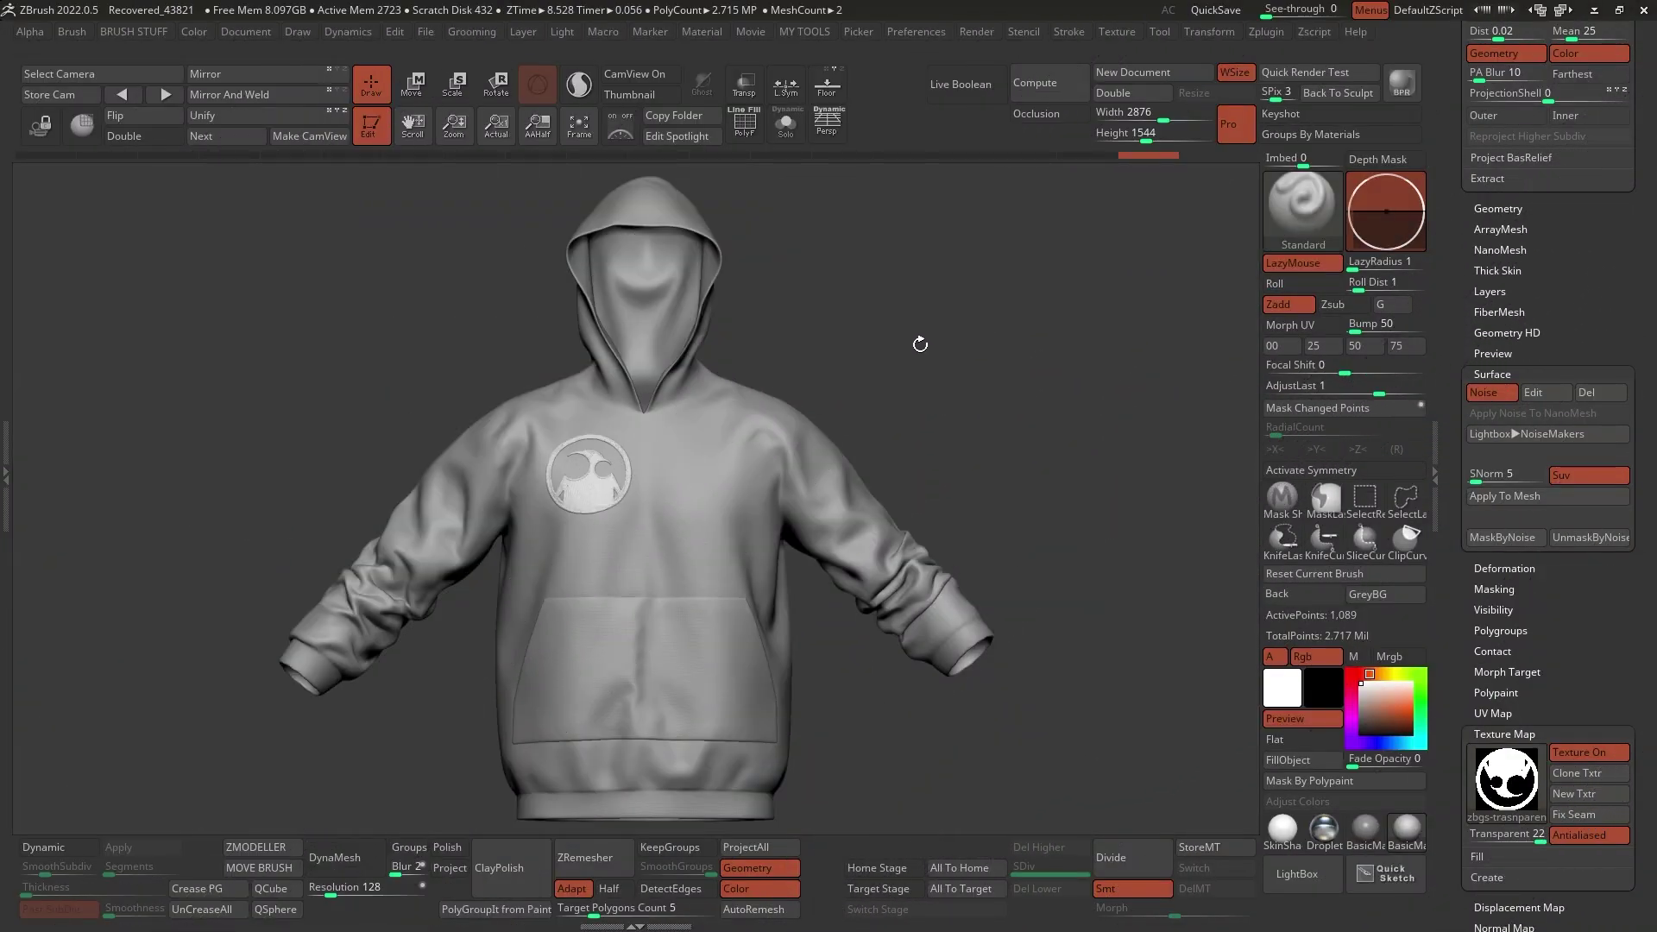
Examine the embroidered logo patch and fabric weave on the hoodie's chest from several angles in ZBrush
right_click_drag(704, 404, 762, 390)
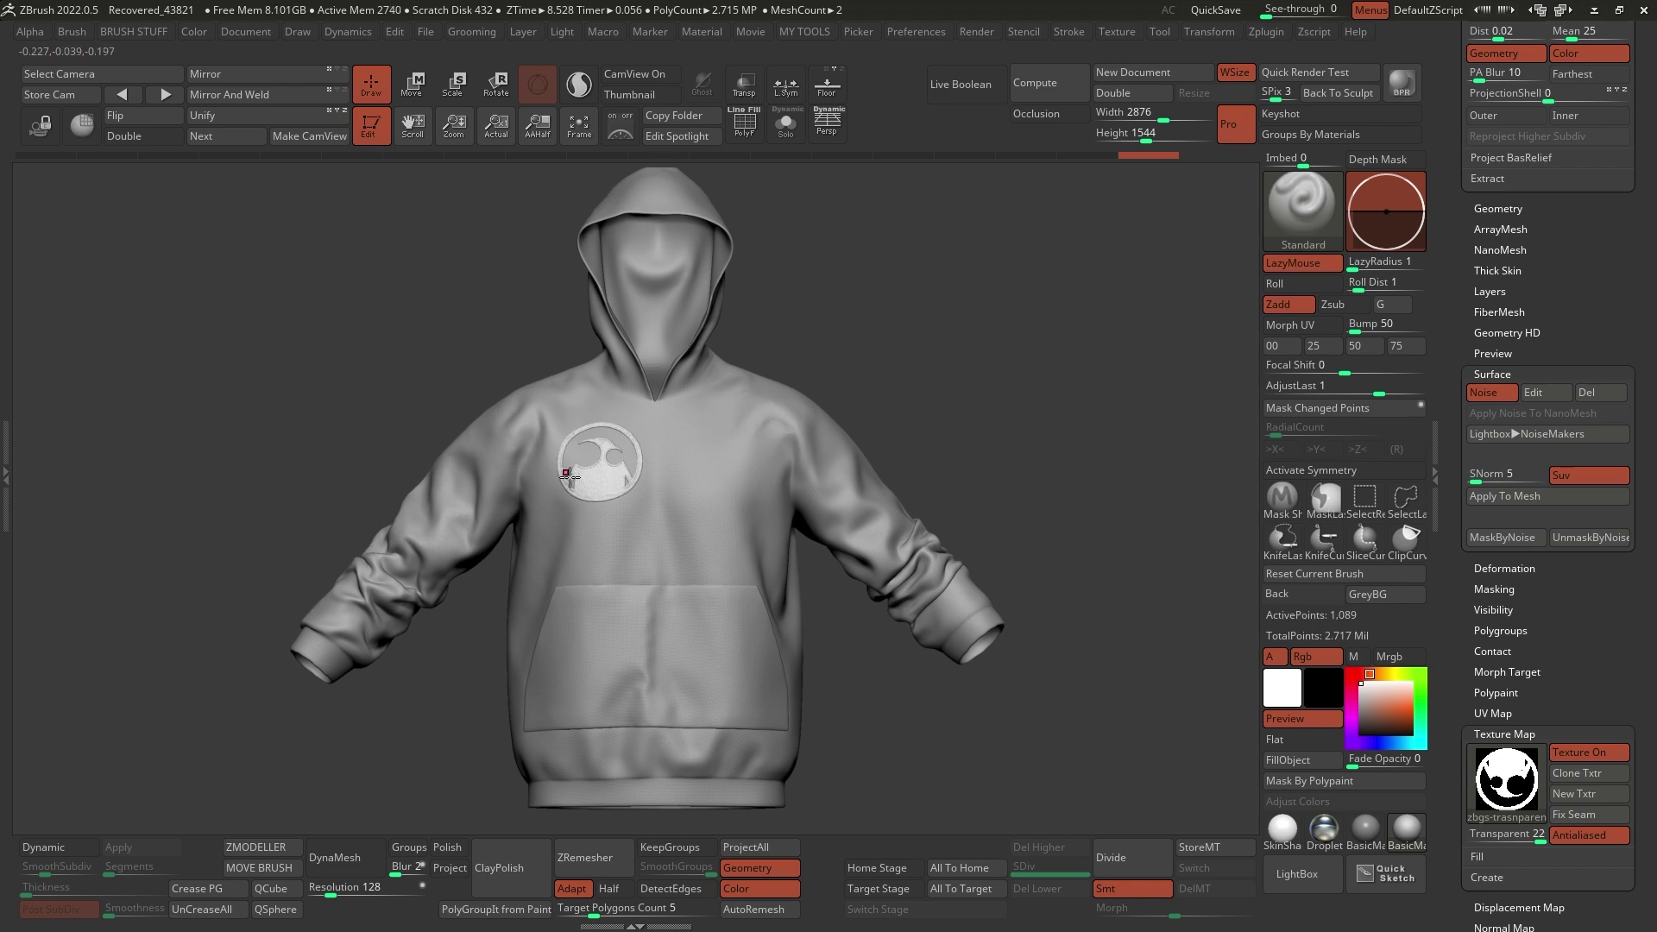
mouse_move(601, 447)
right_mouse_down("alt")
mouse_move(647, 621)
mouse_move(610, 552)
mouse_move(676, 541)
mouse_move(670, 439)
mouse_move(690, 501)
mouse_move(766, 483)
right_mouse_up("alt")
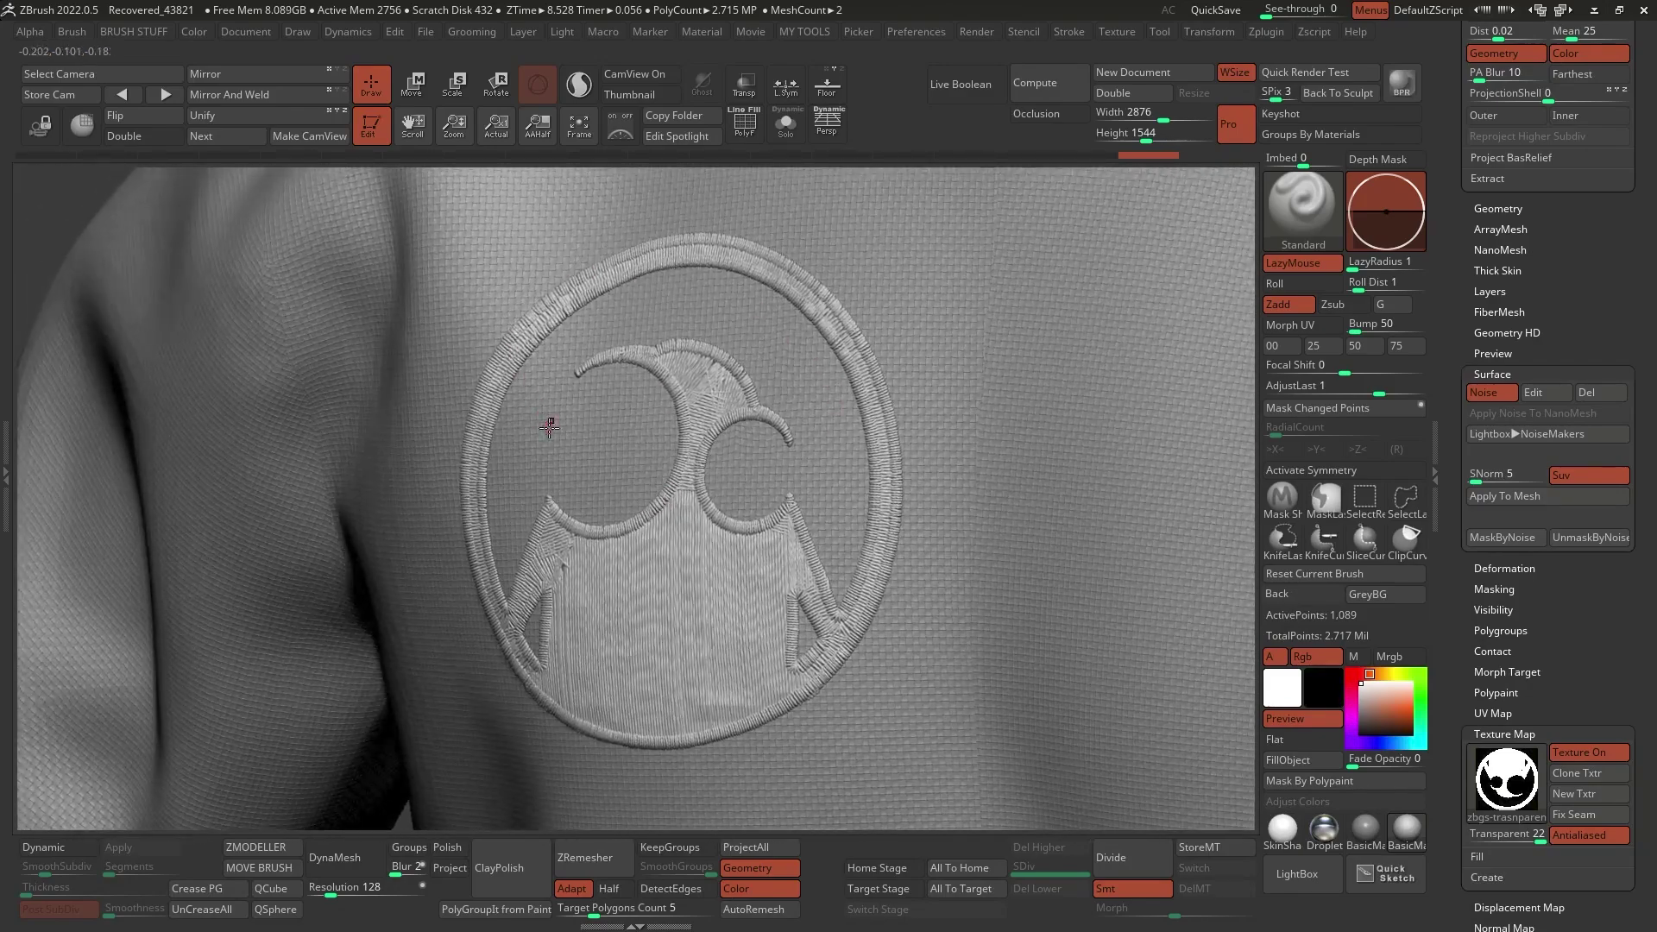
right_click_drag(550, 427, 573, 437)
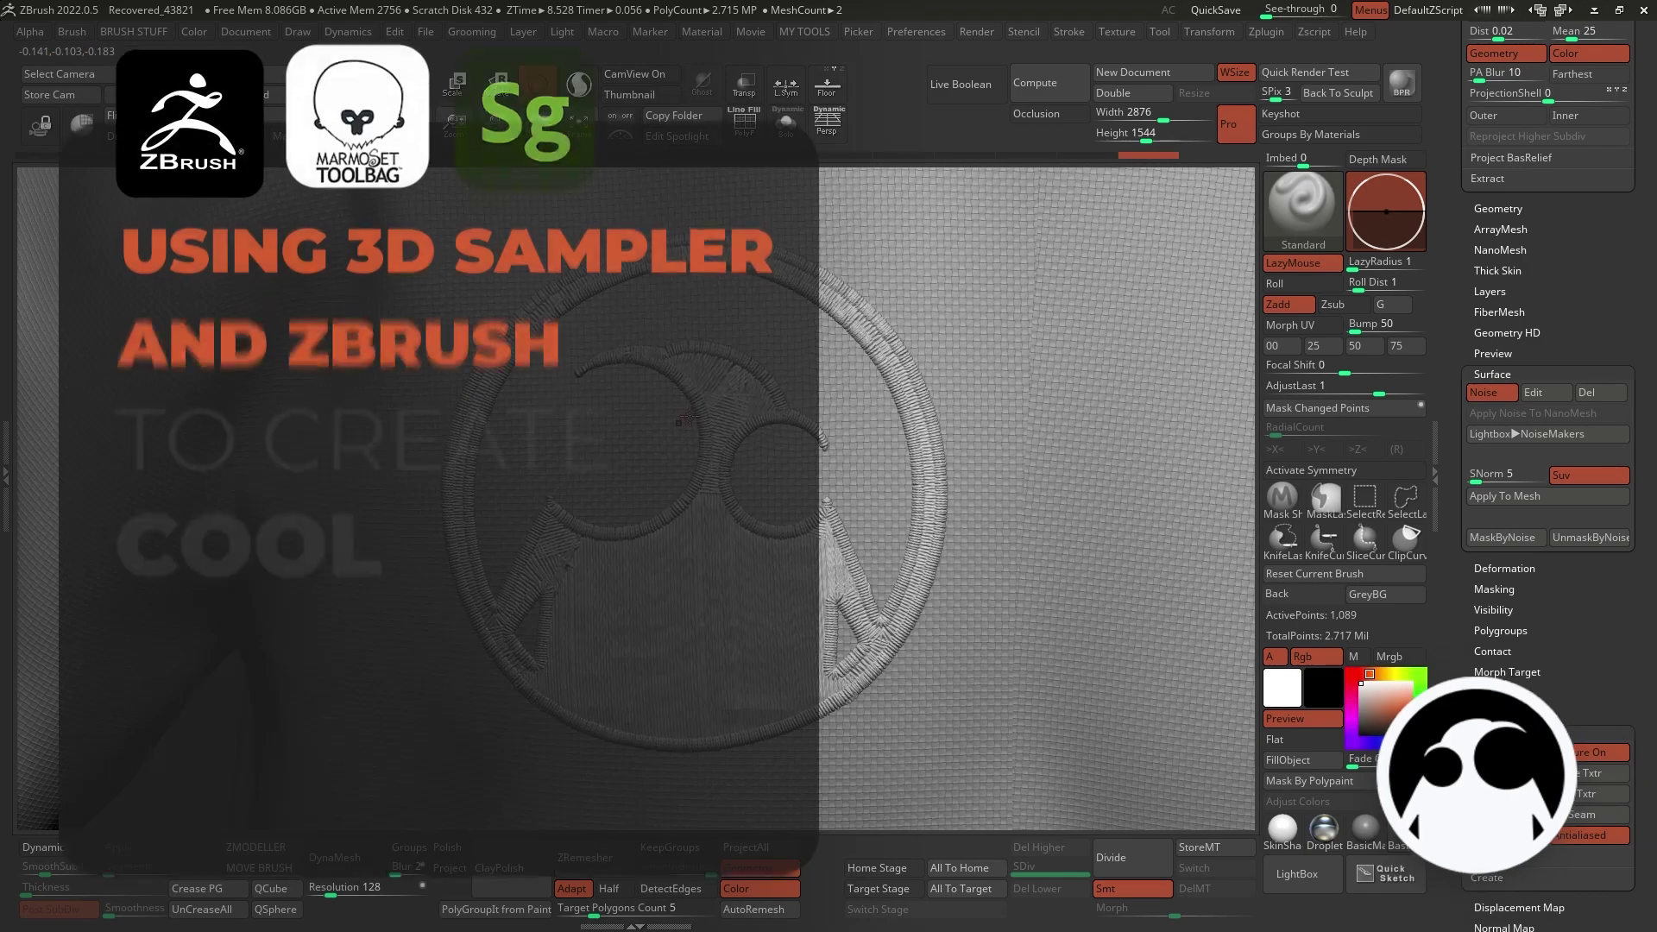
right_click_drag(689, 417, 582, 250)
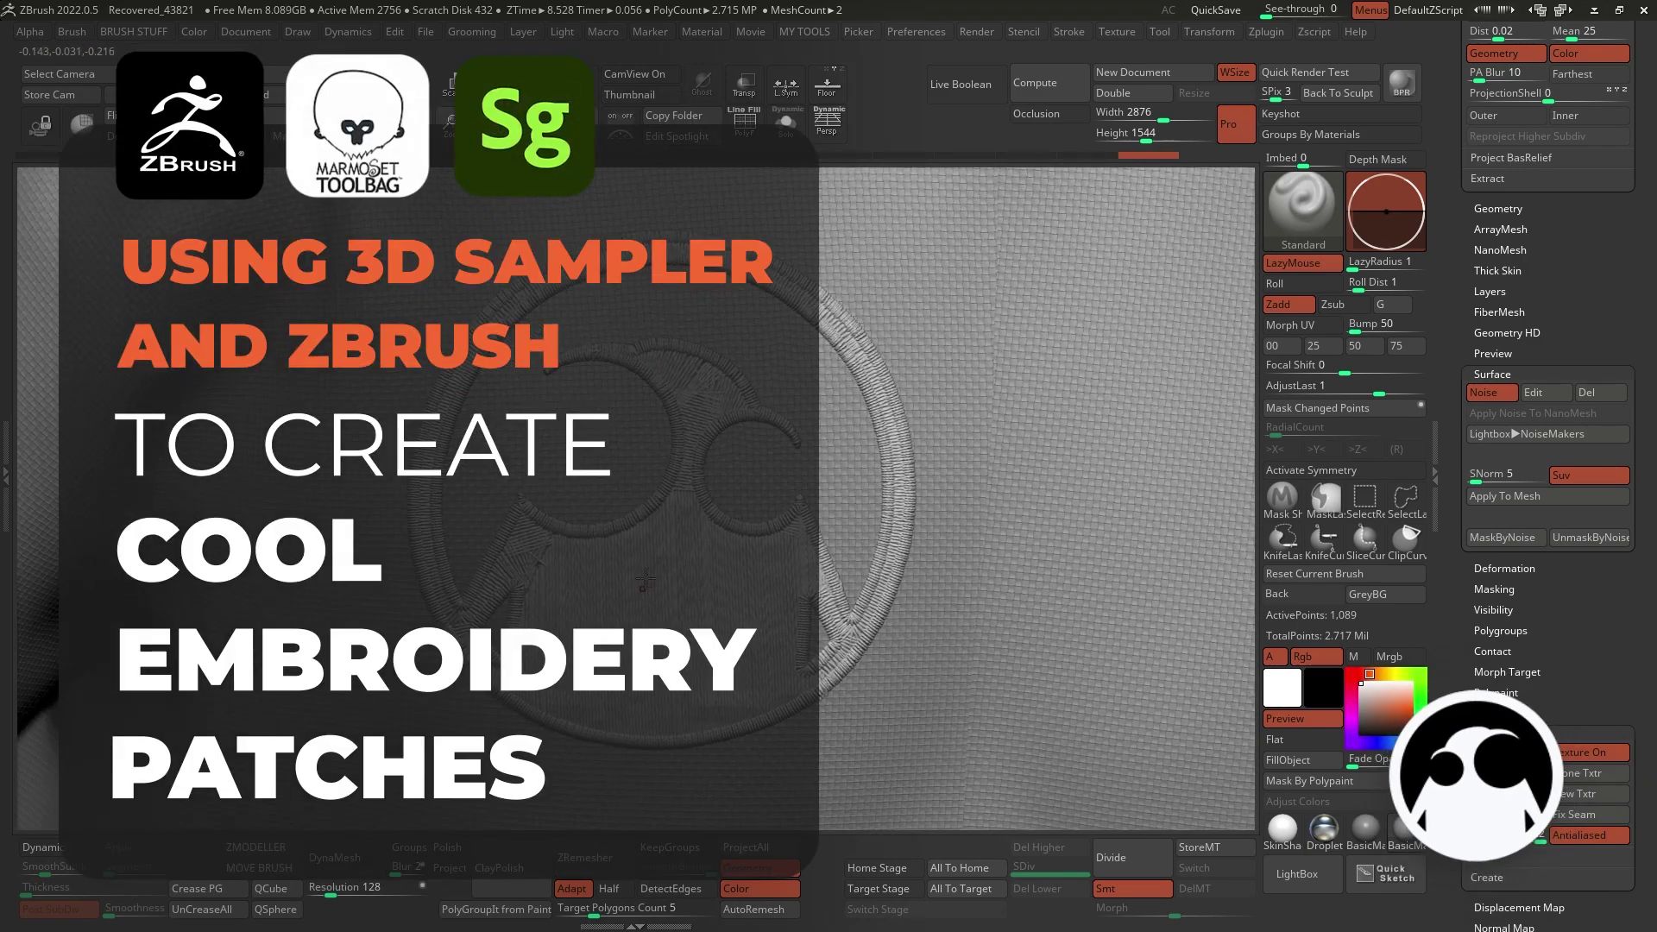
right_click_drag(701, 540, 773, 572)
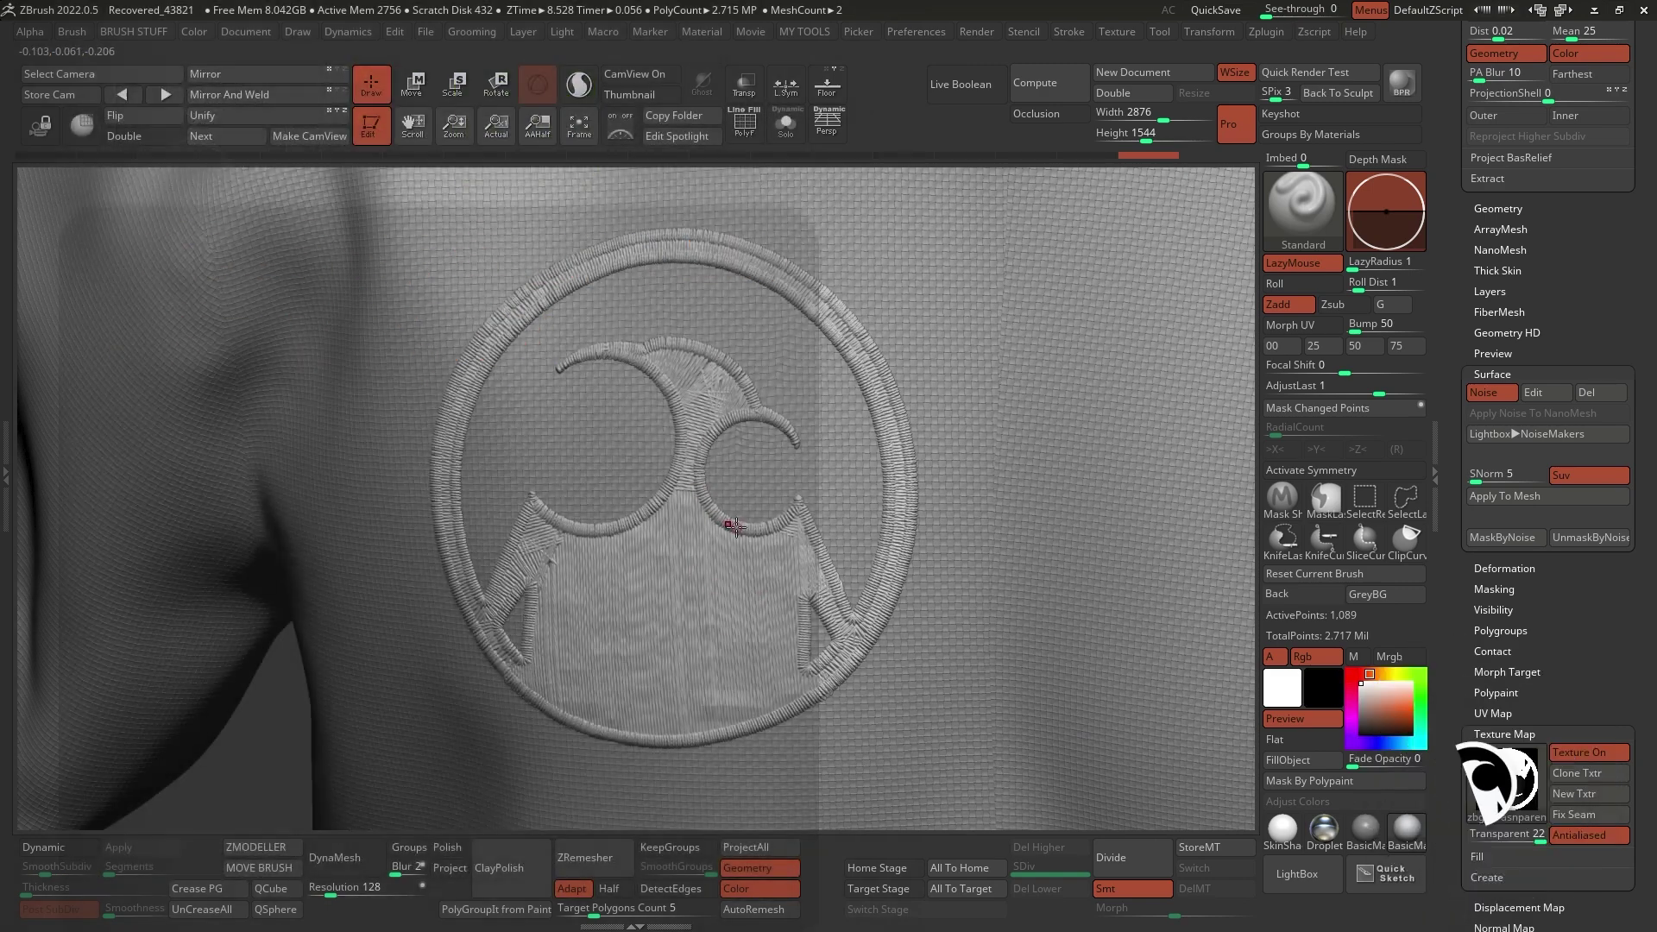
right_click_drag(749, 522, 670, 396)
right_click_drag(915, 368, 916, 344)
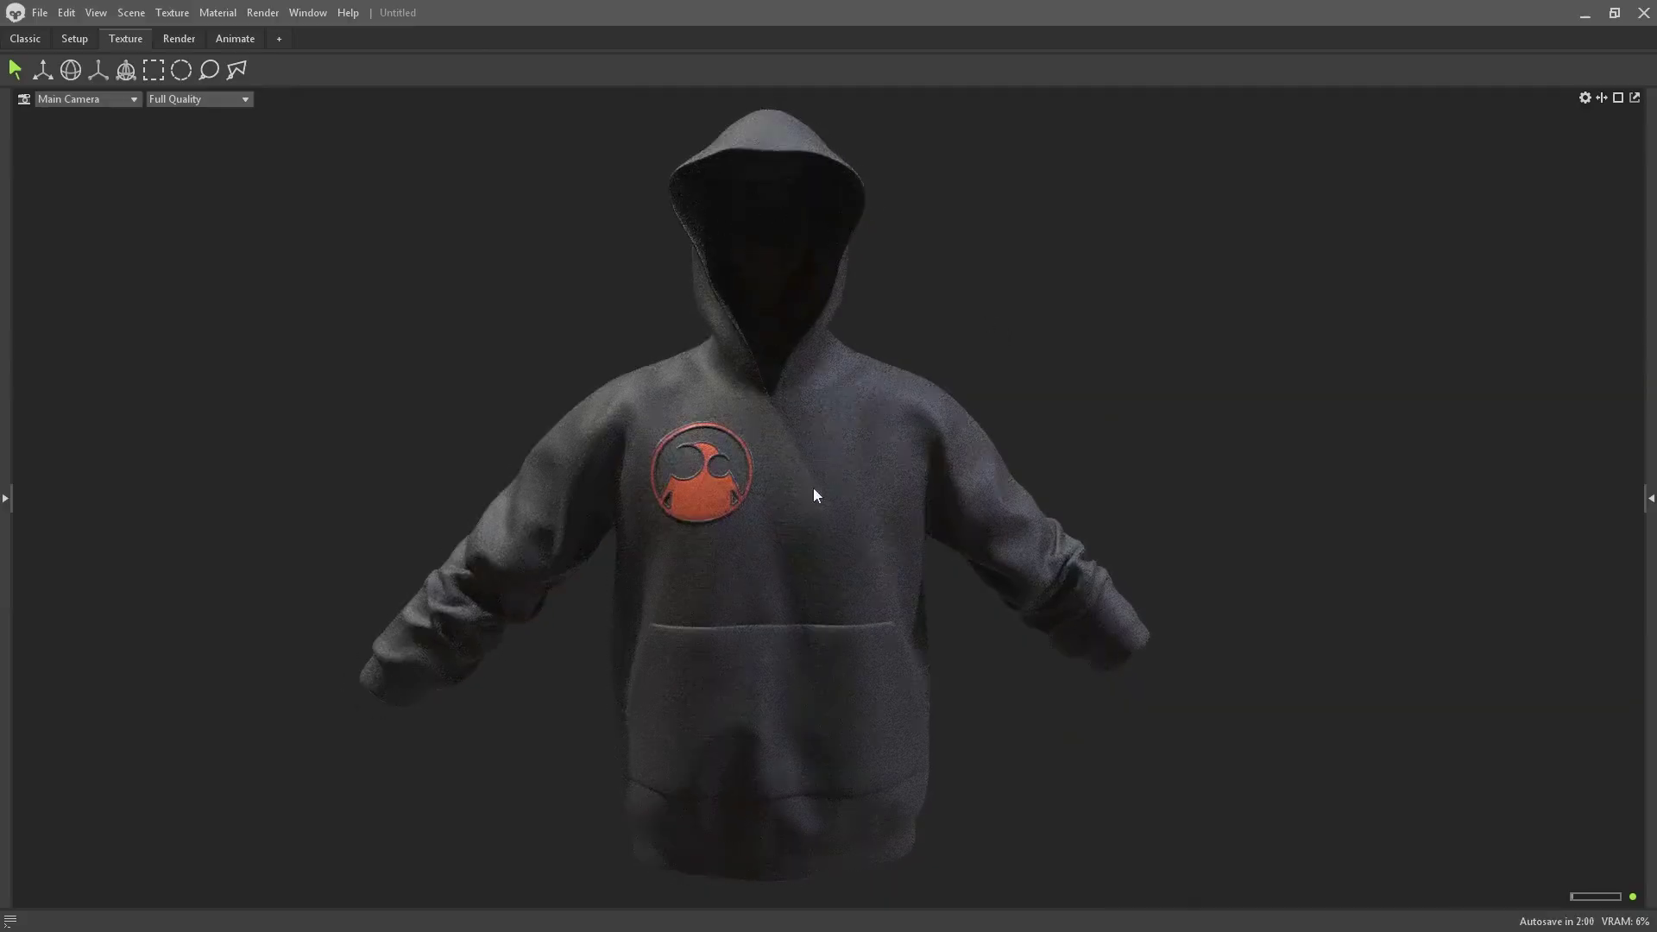
Switch to Marmoset Toolbag and inspect the orange embroidered patch on the textured hoodie up close under different lighting
scroll(570, 518, "up", 10)
scroll(548, 509, "down", 6)
middle_click_drag(496, 390, 804, 528)
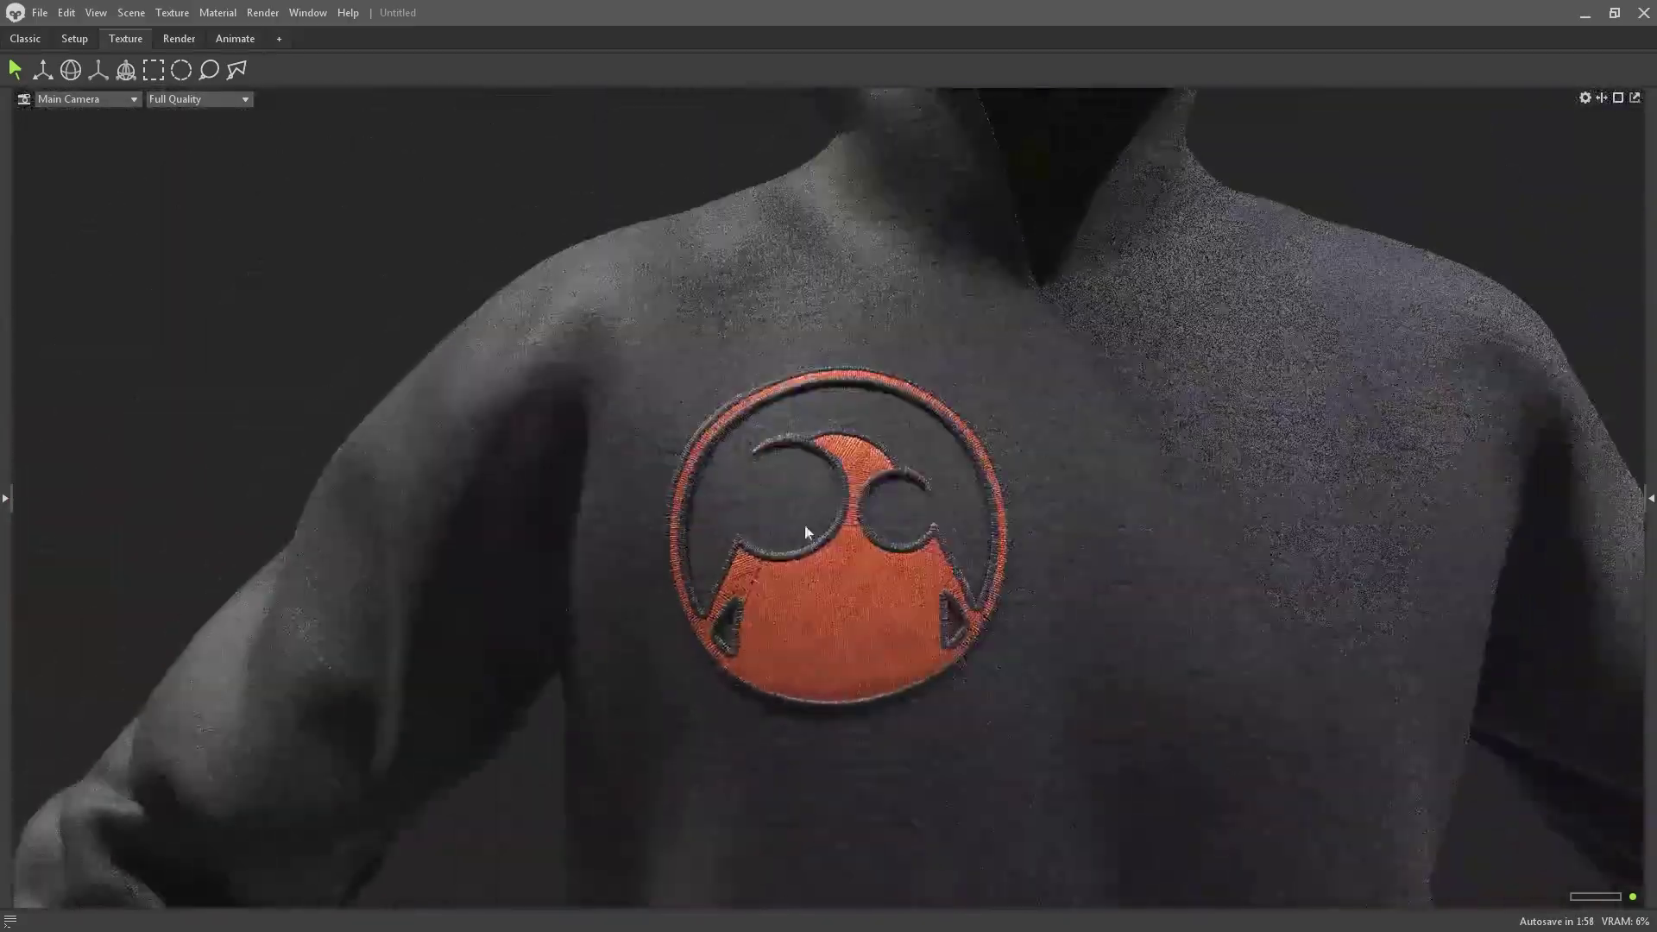
scroll(915, 587, "up", 3)
left_click_drag(946, 601, 835, 597, "shift")
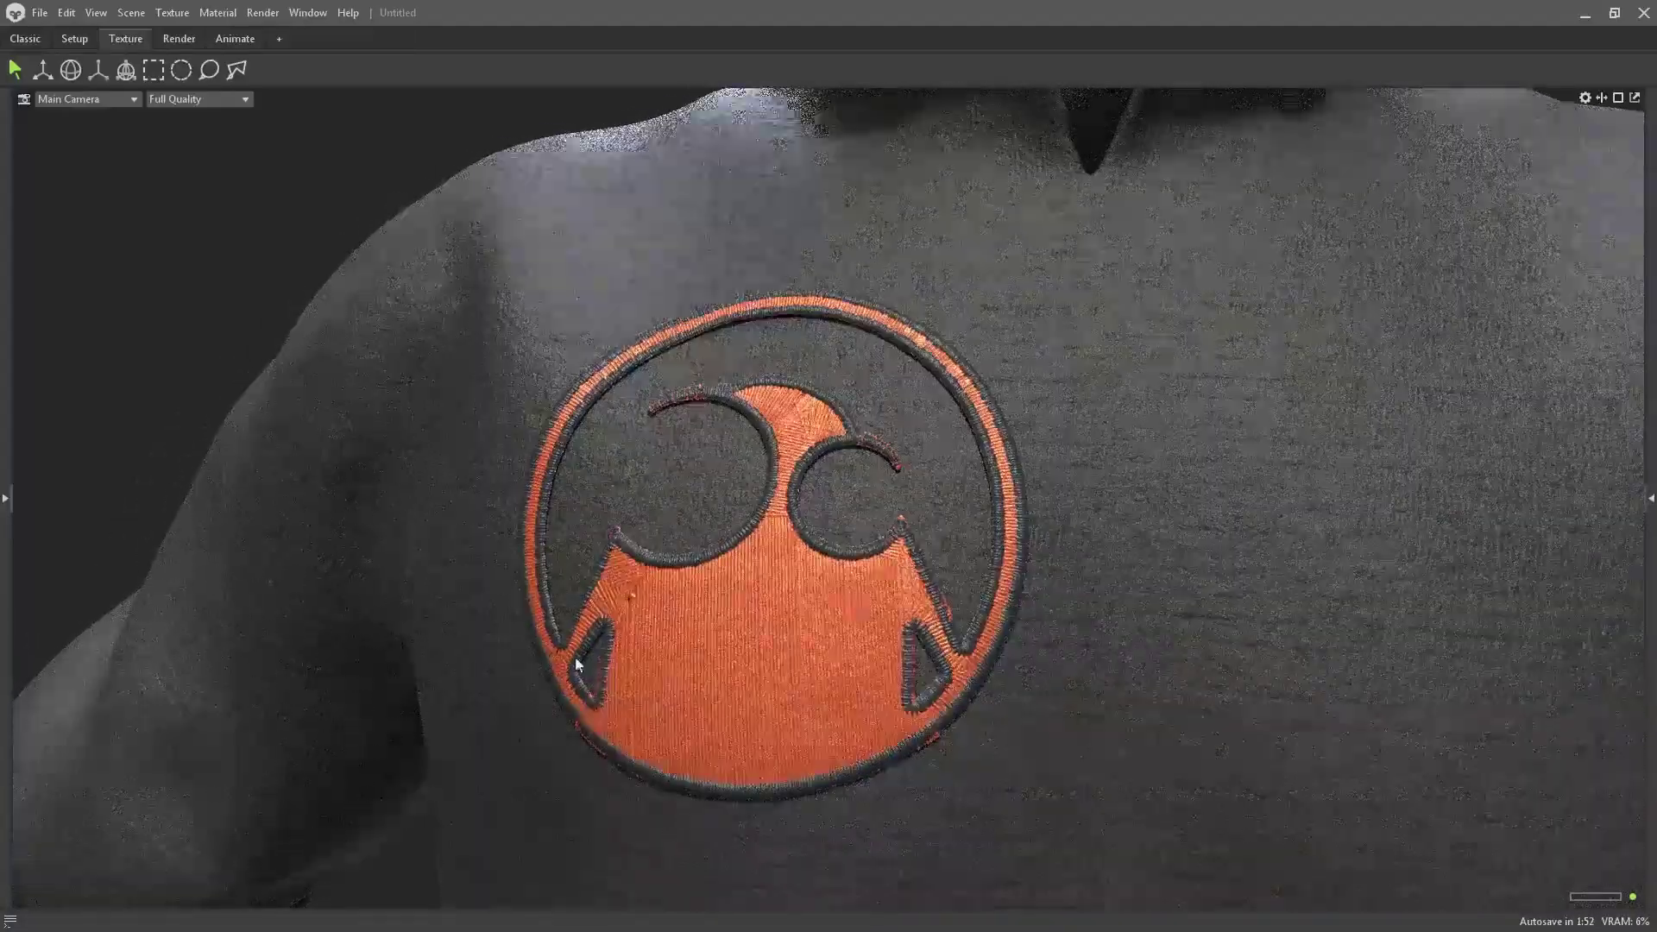
mouse_move(729, 432)
left_mouse_down("shift")
mouse_move(828, 529)
mouse_move(827, 587)
mouse_move(866, 599)
mouse_move(832, 603)
mouse_move(896, 603)
left_mouse_up("shift")
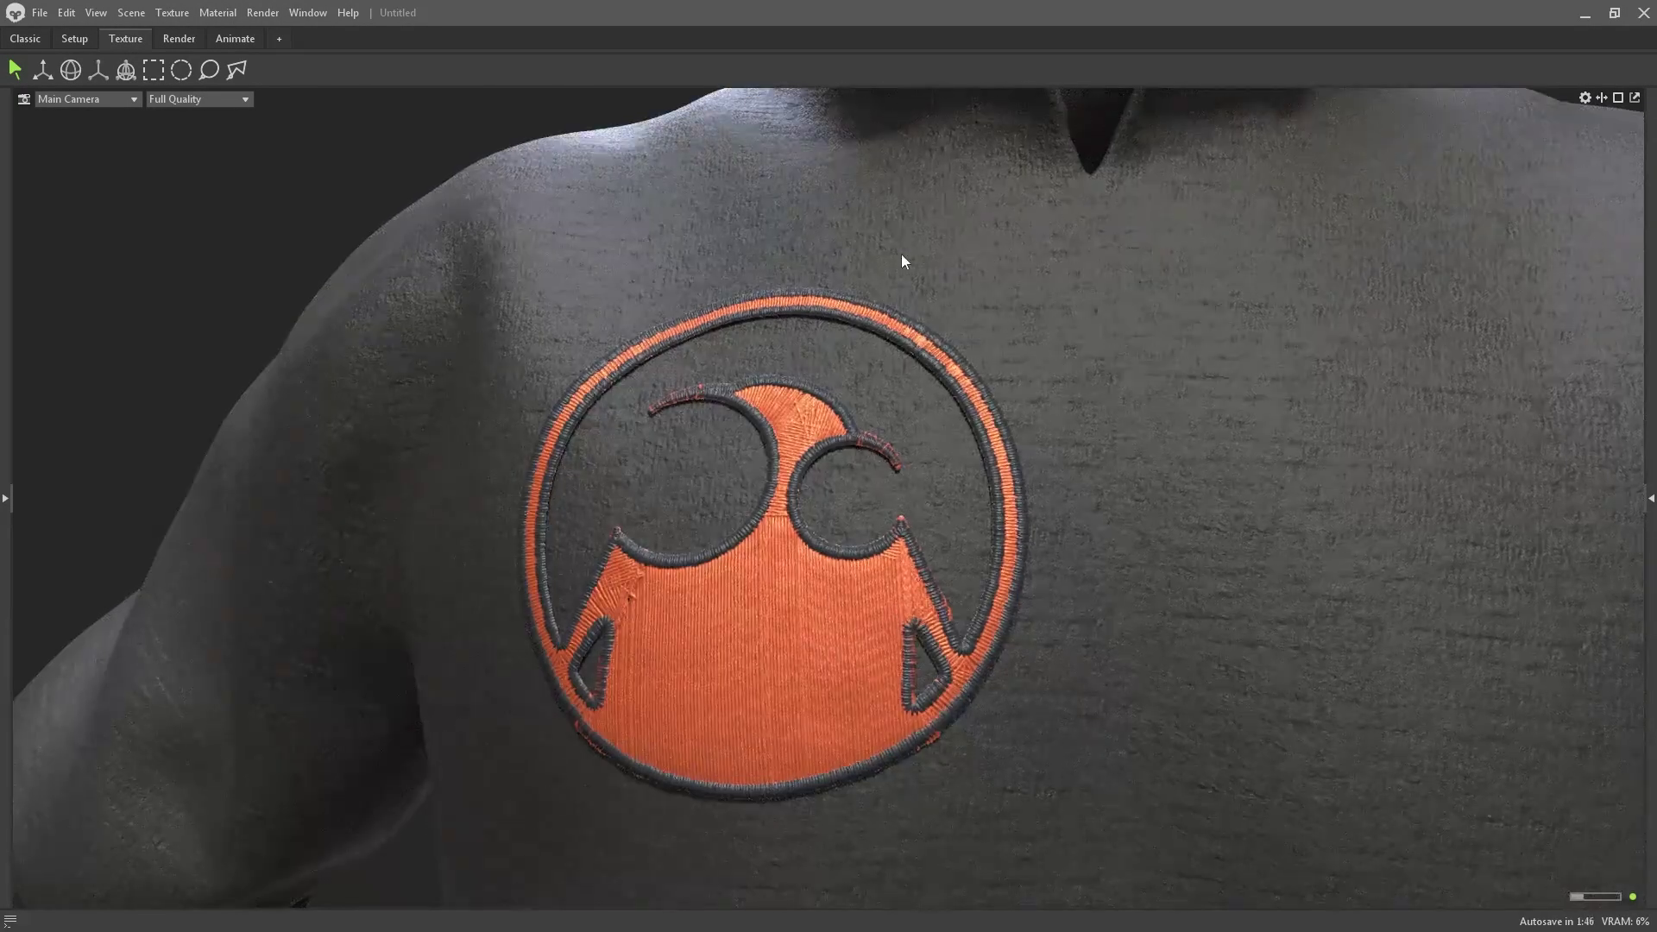
Hide the ZBGs-patchplane object and examine the multicolour UZG patch on the hoodie's chest, close up and from a distance
left_click(7, 499)
left_click(237, 222)
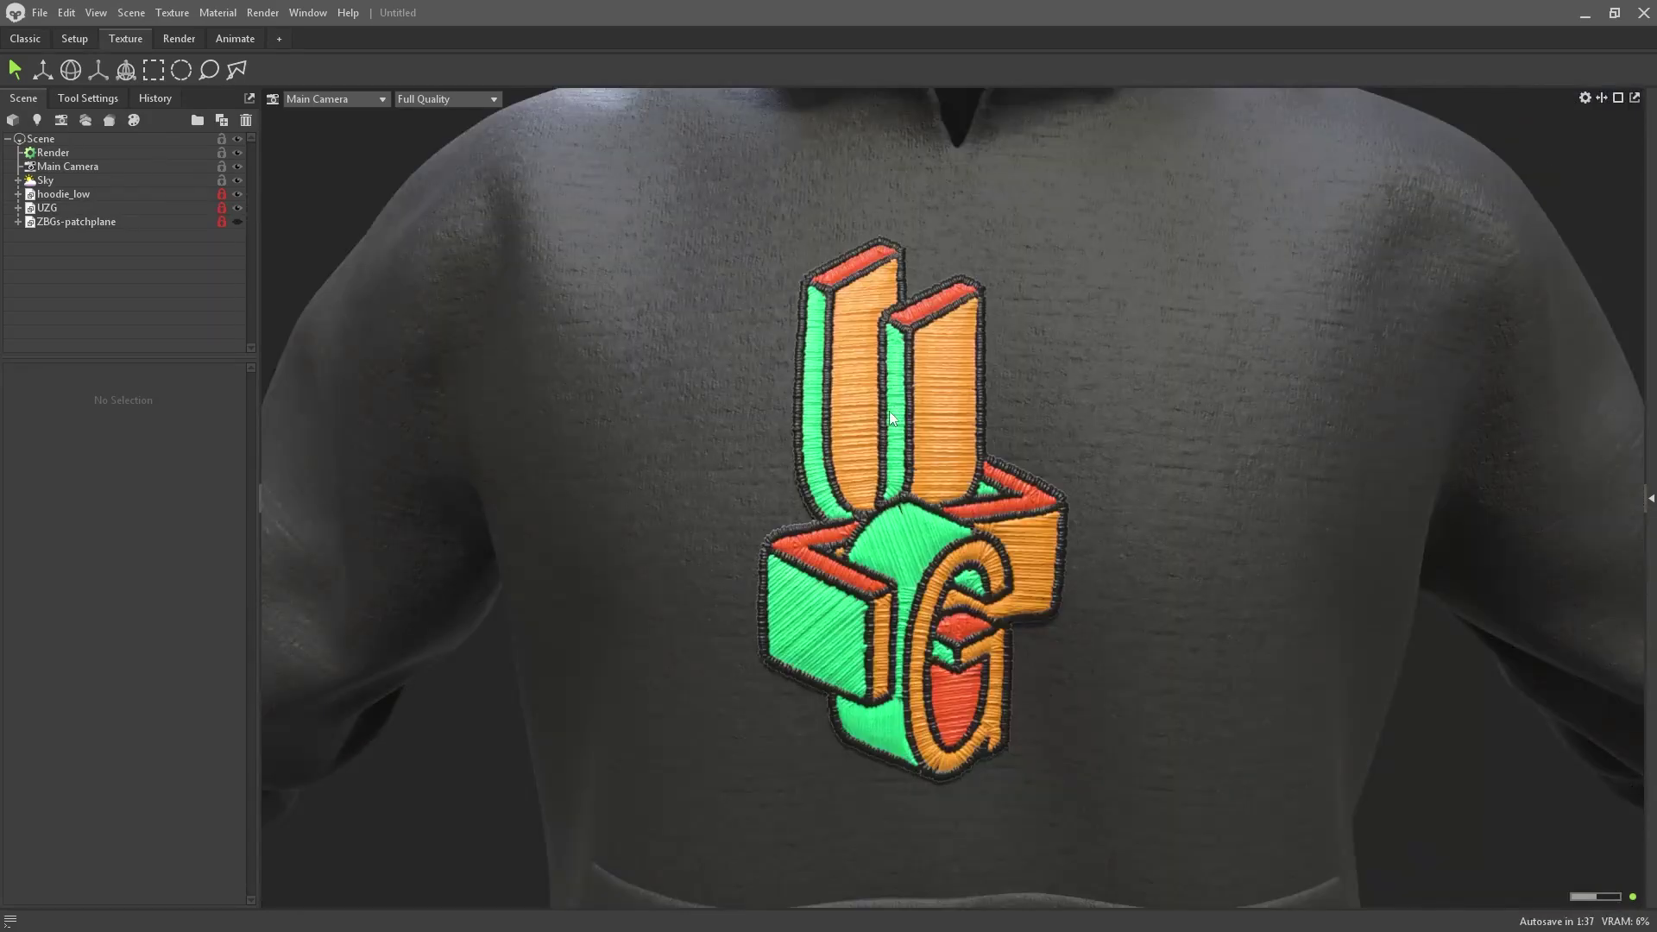
left_click_drag(911, 502, 946, 566)
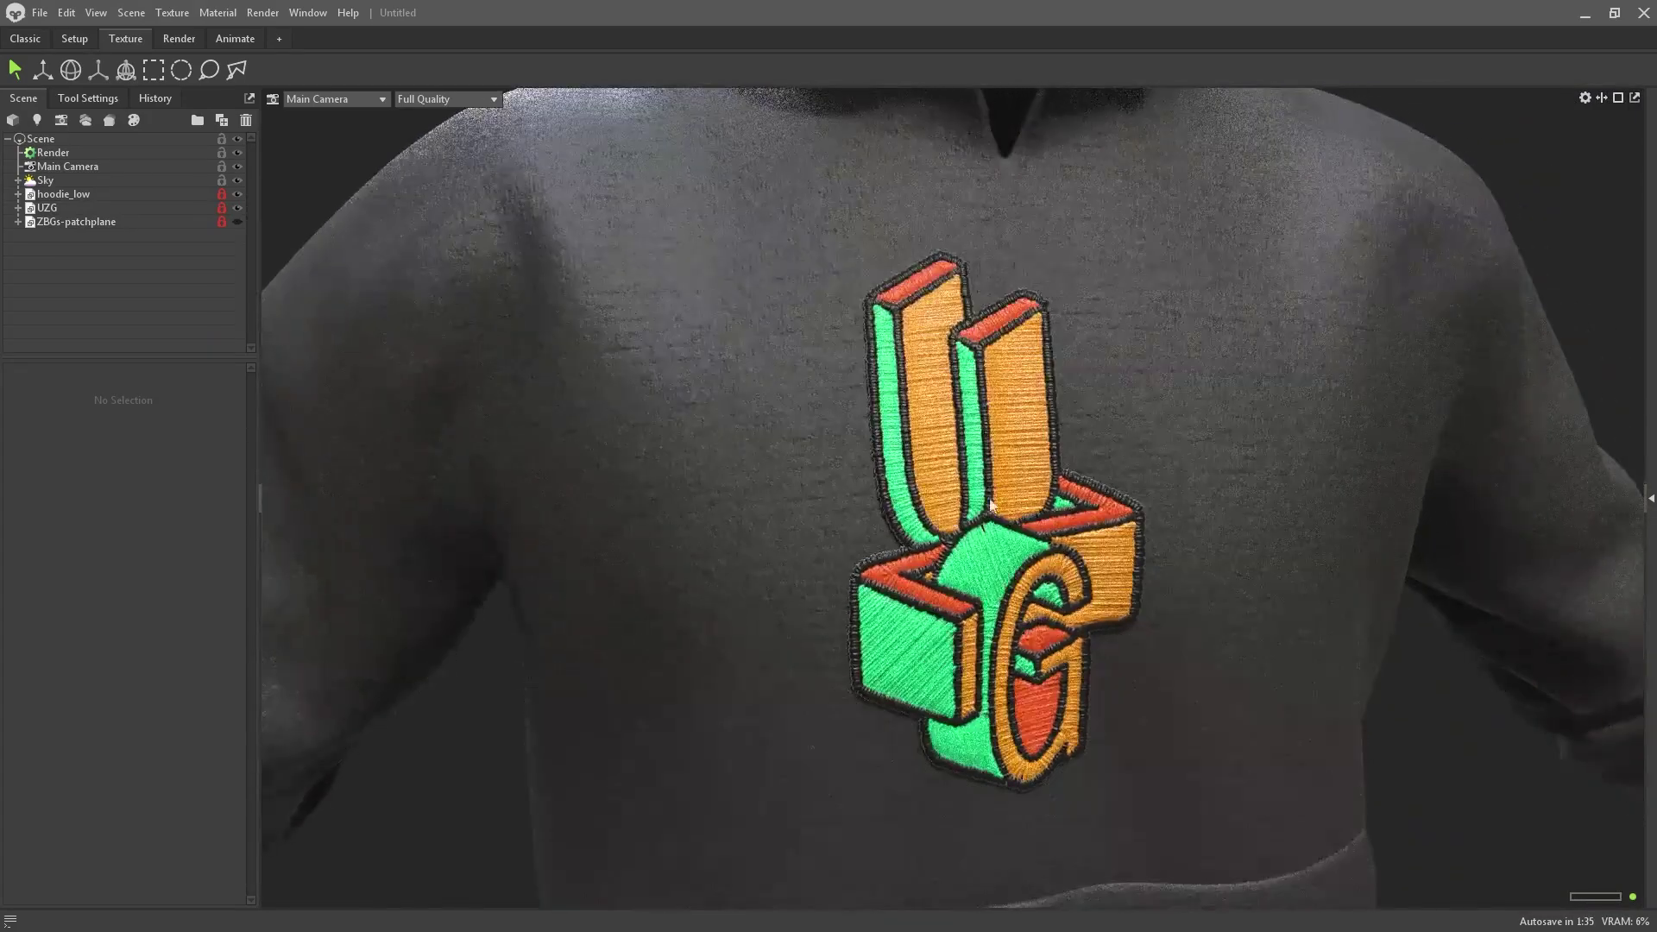
scroll(1003, 582, "down", 5)
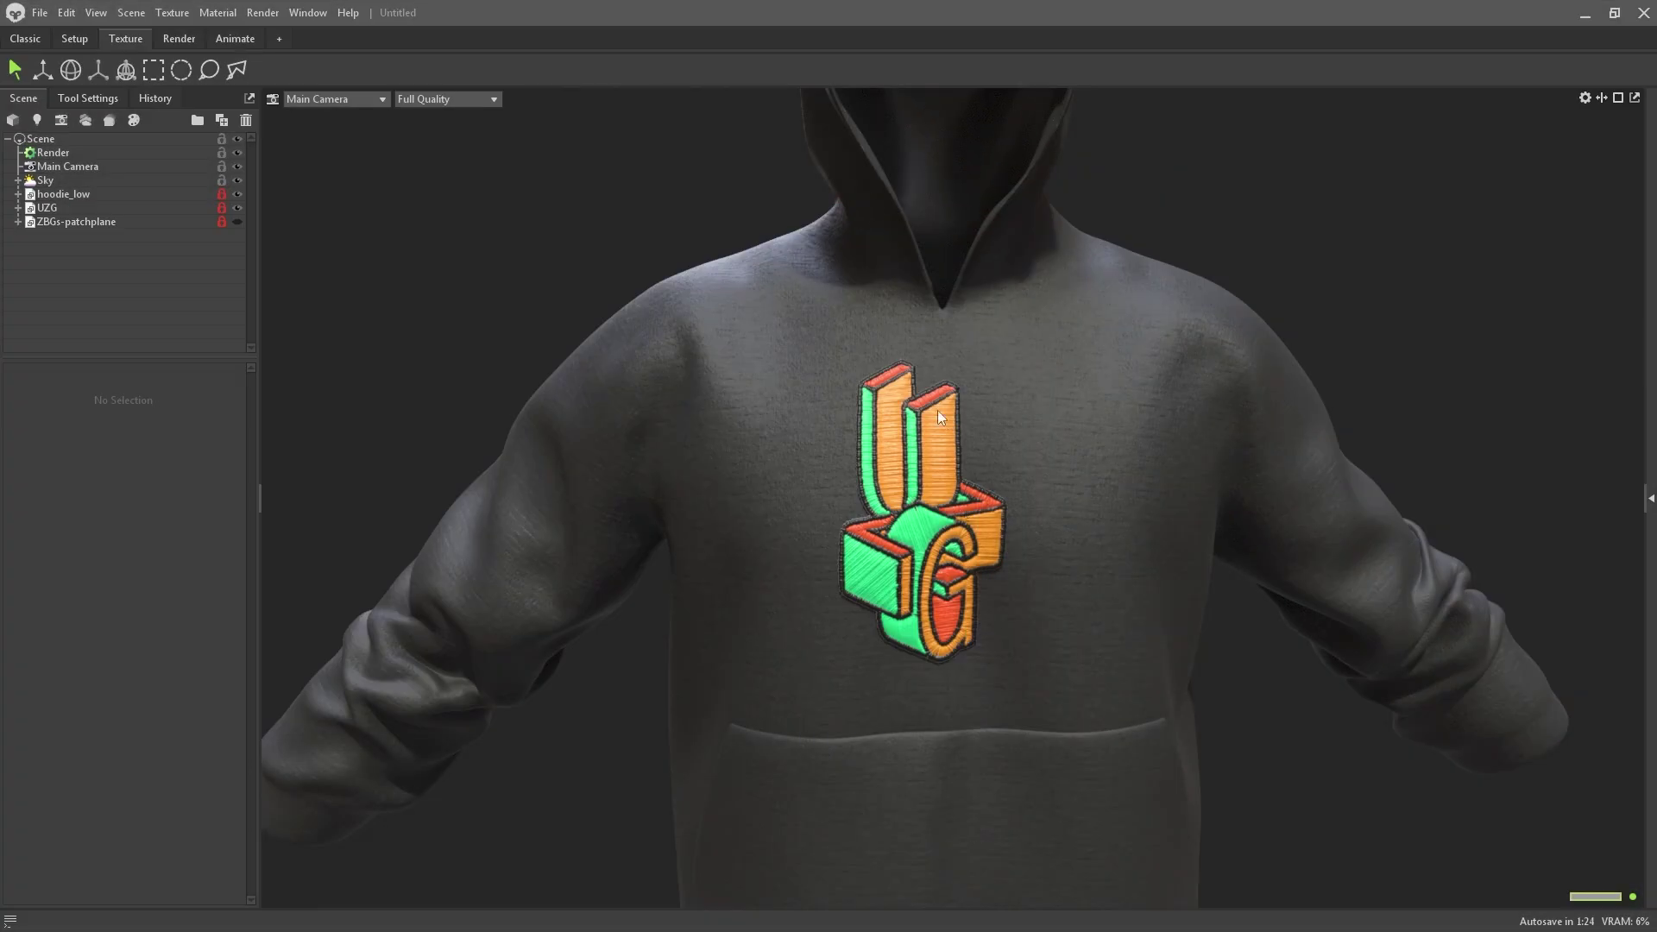
scroll(951, 505, "up", 8)
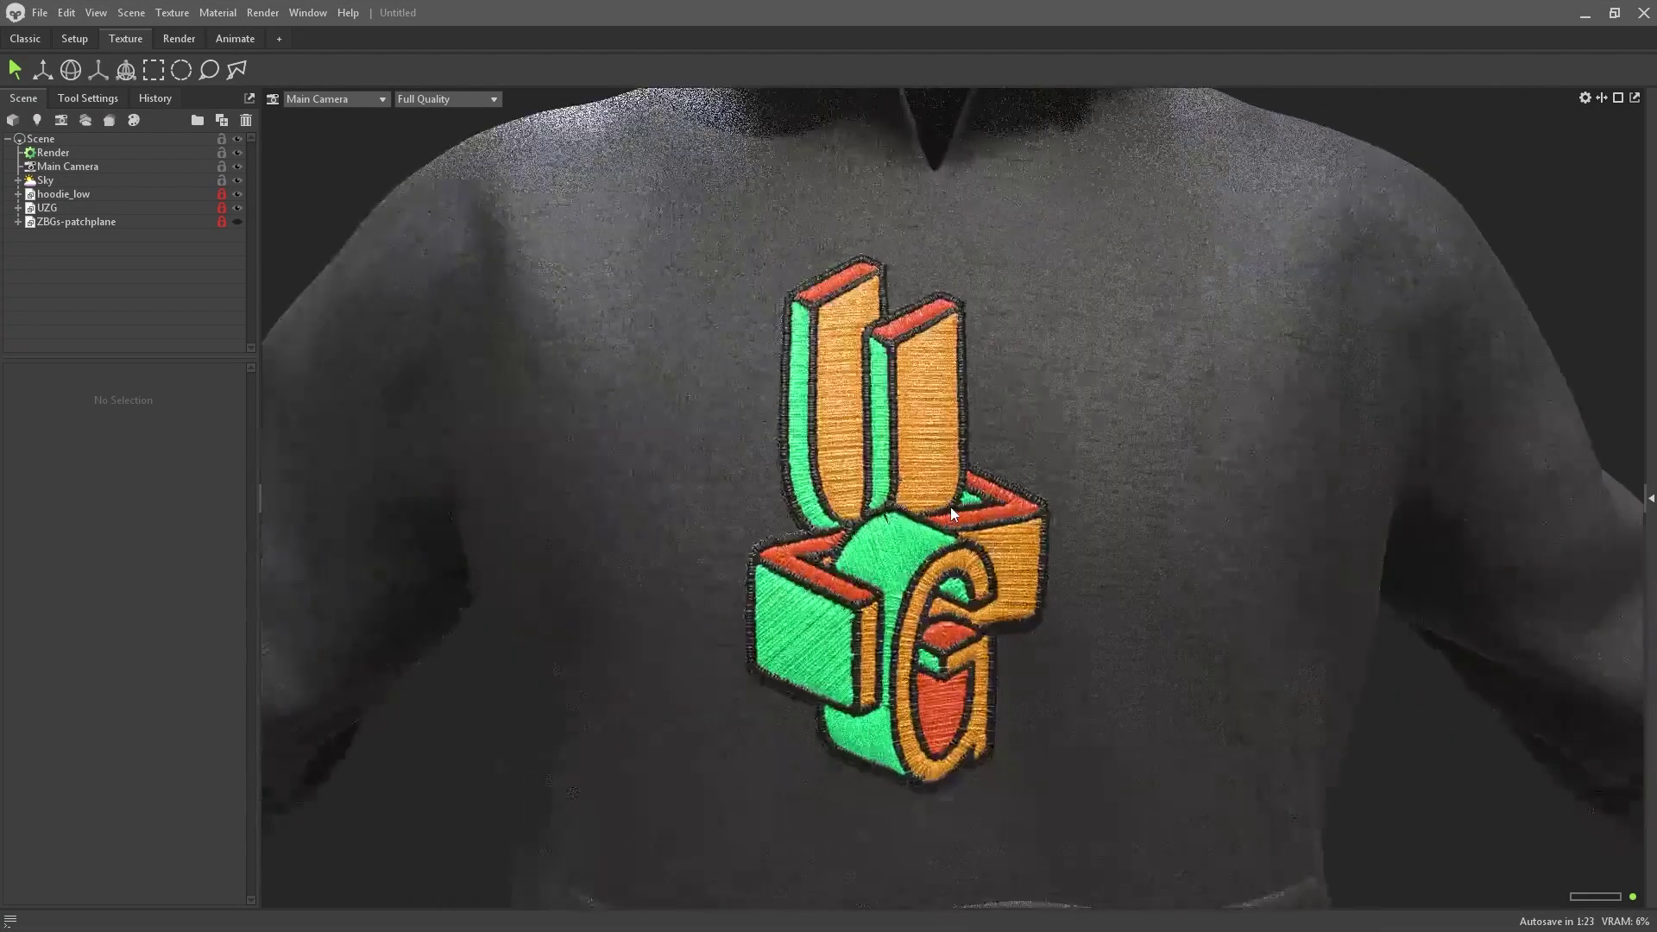
scroll(941, 483, "down", 5)
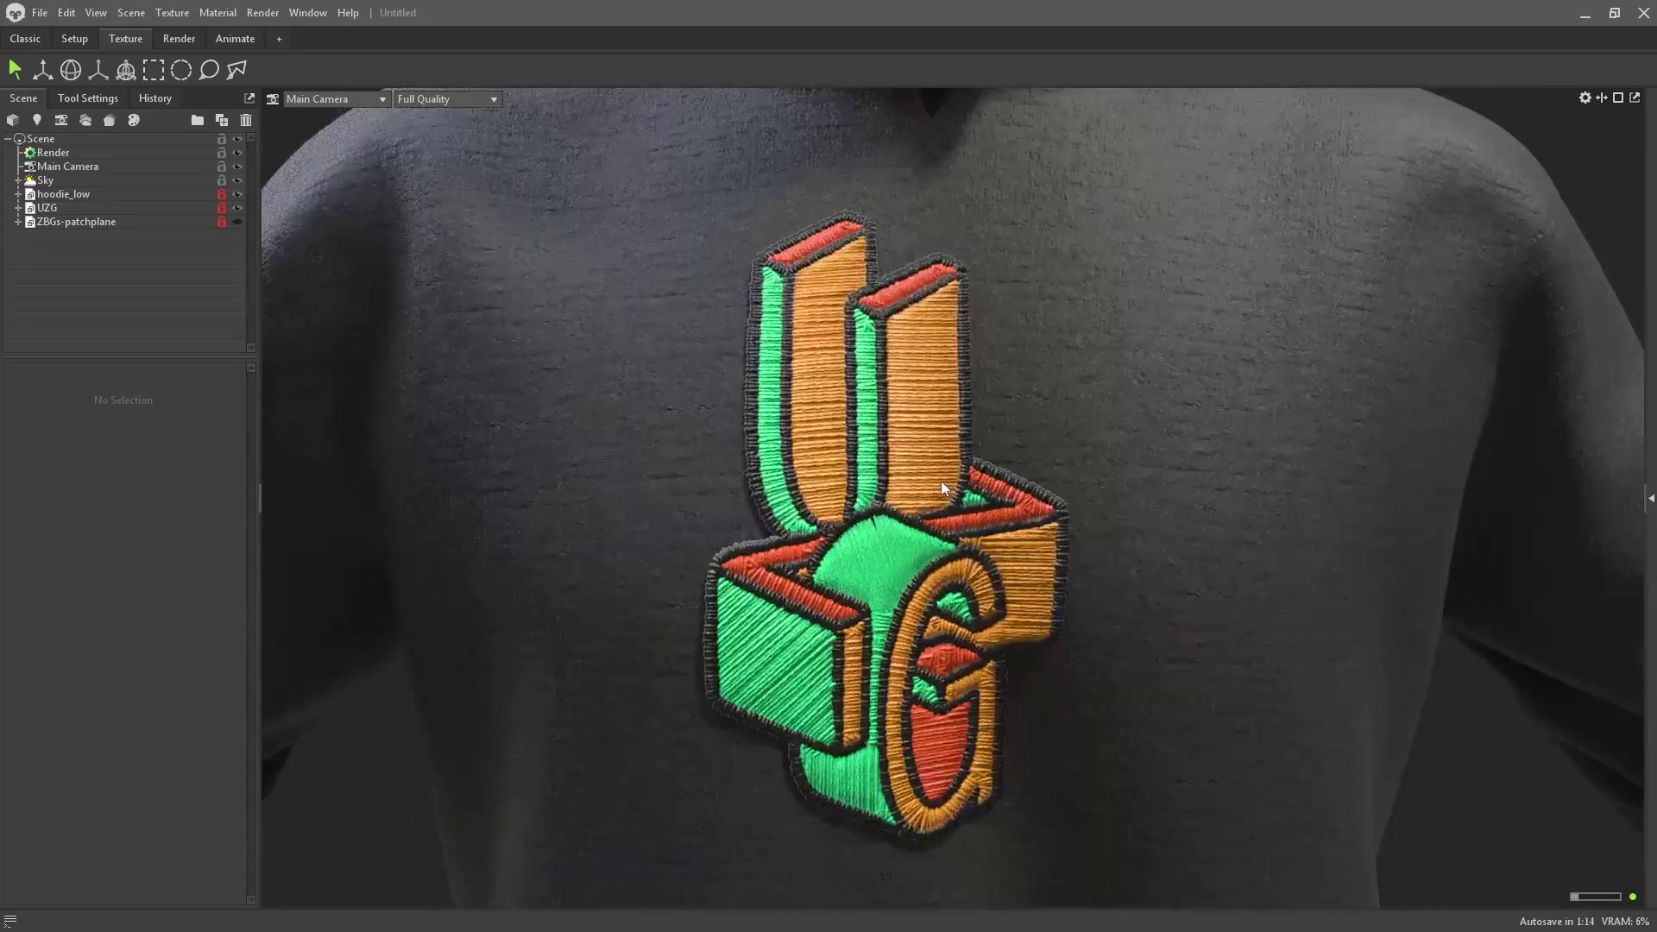
scroll(941, 480, "down", 5)
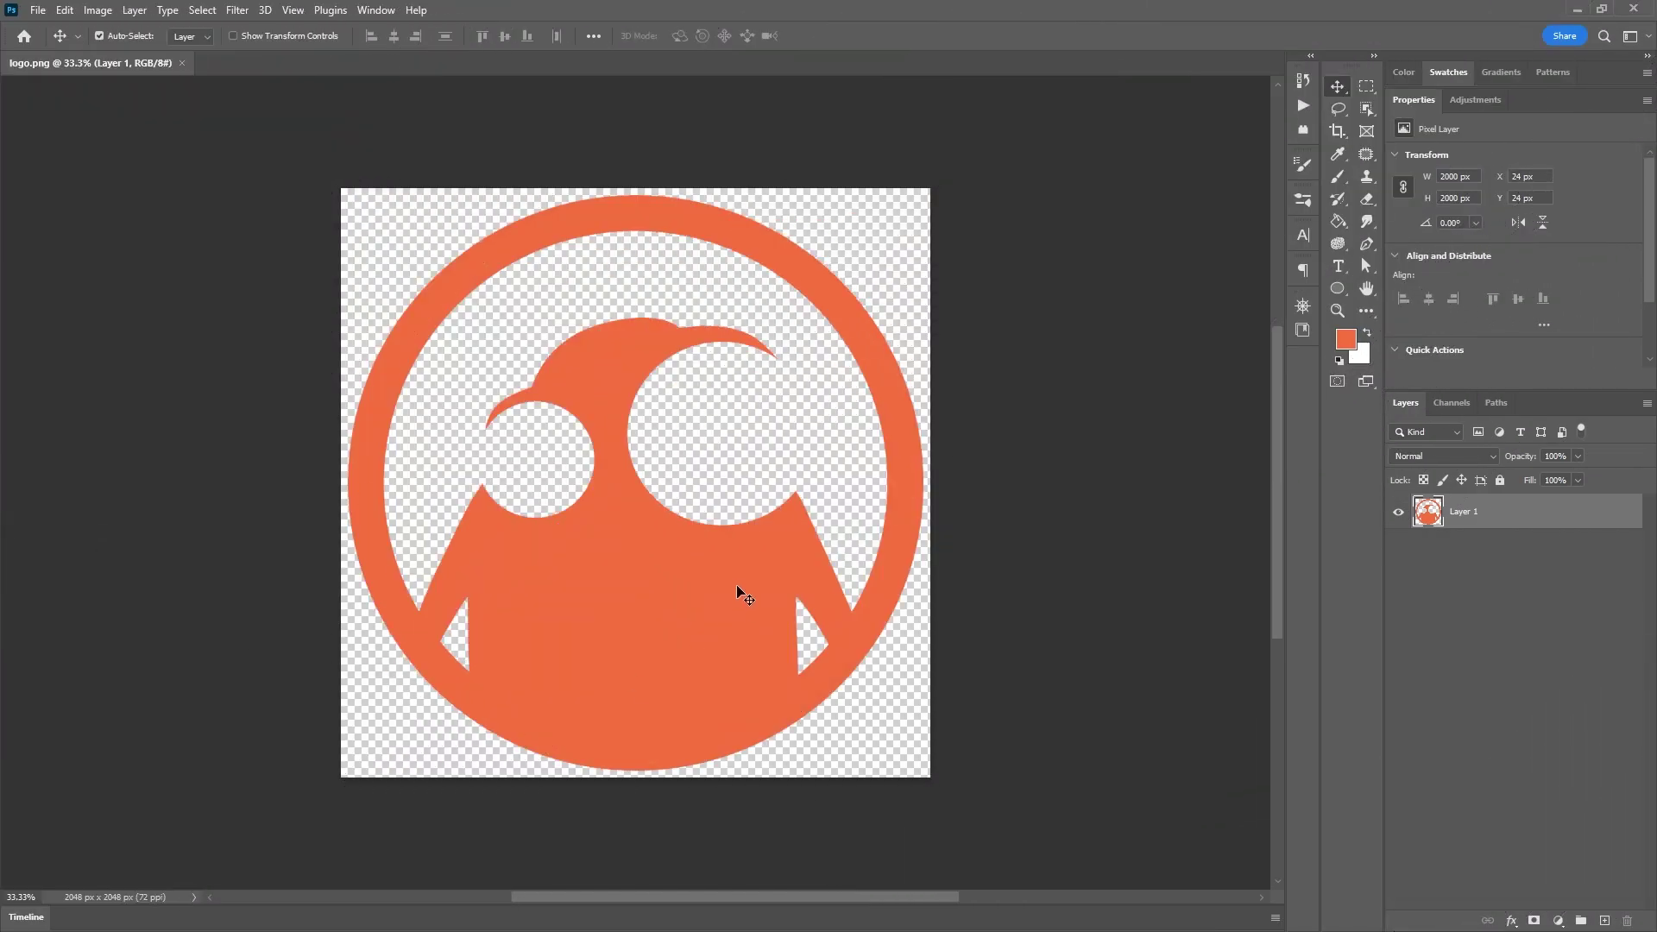
Switch to Photoshop, try moving the orange logo on its transparent canvas, and undo the move
left_click_drag(663, 609, 768, 508)
key("ctrl+z")
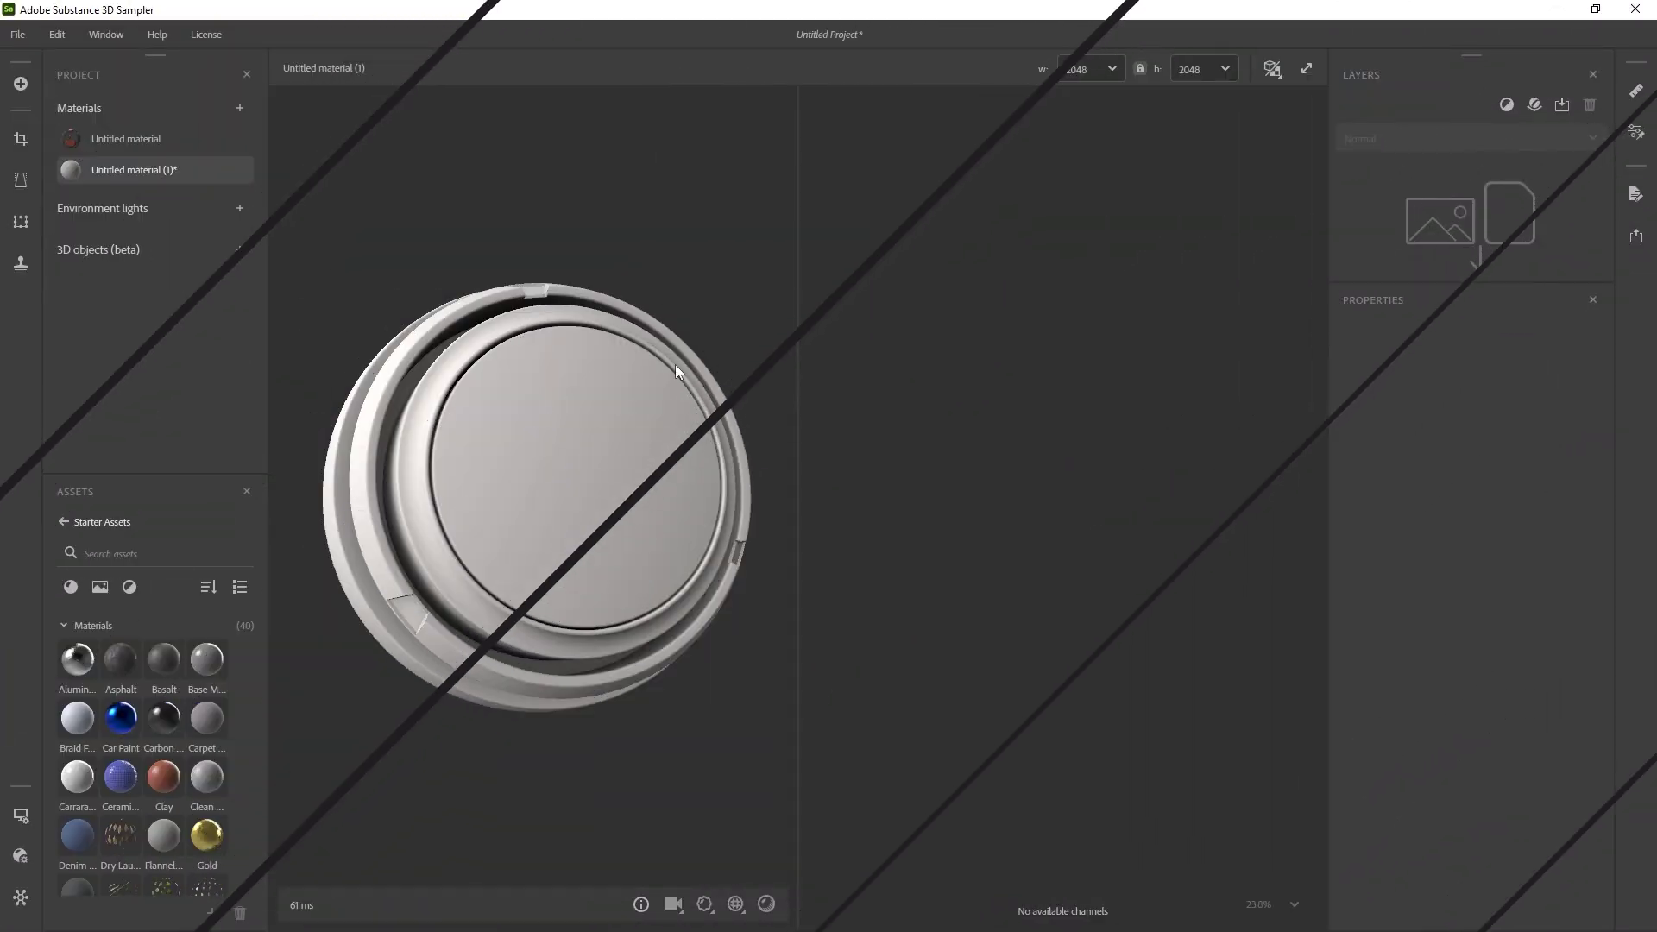
Switch to Substance 3D Sampler and start a new project
left_click(18, 35)
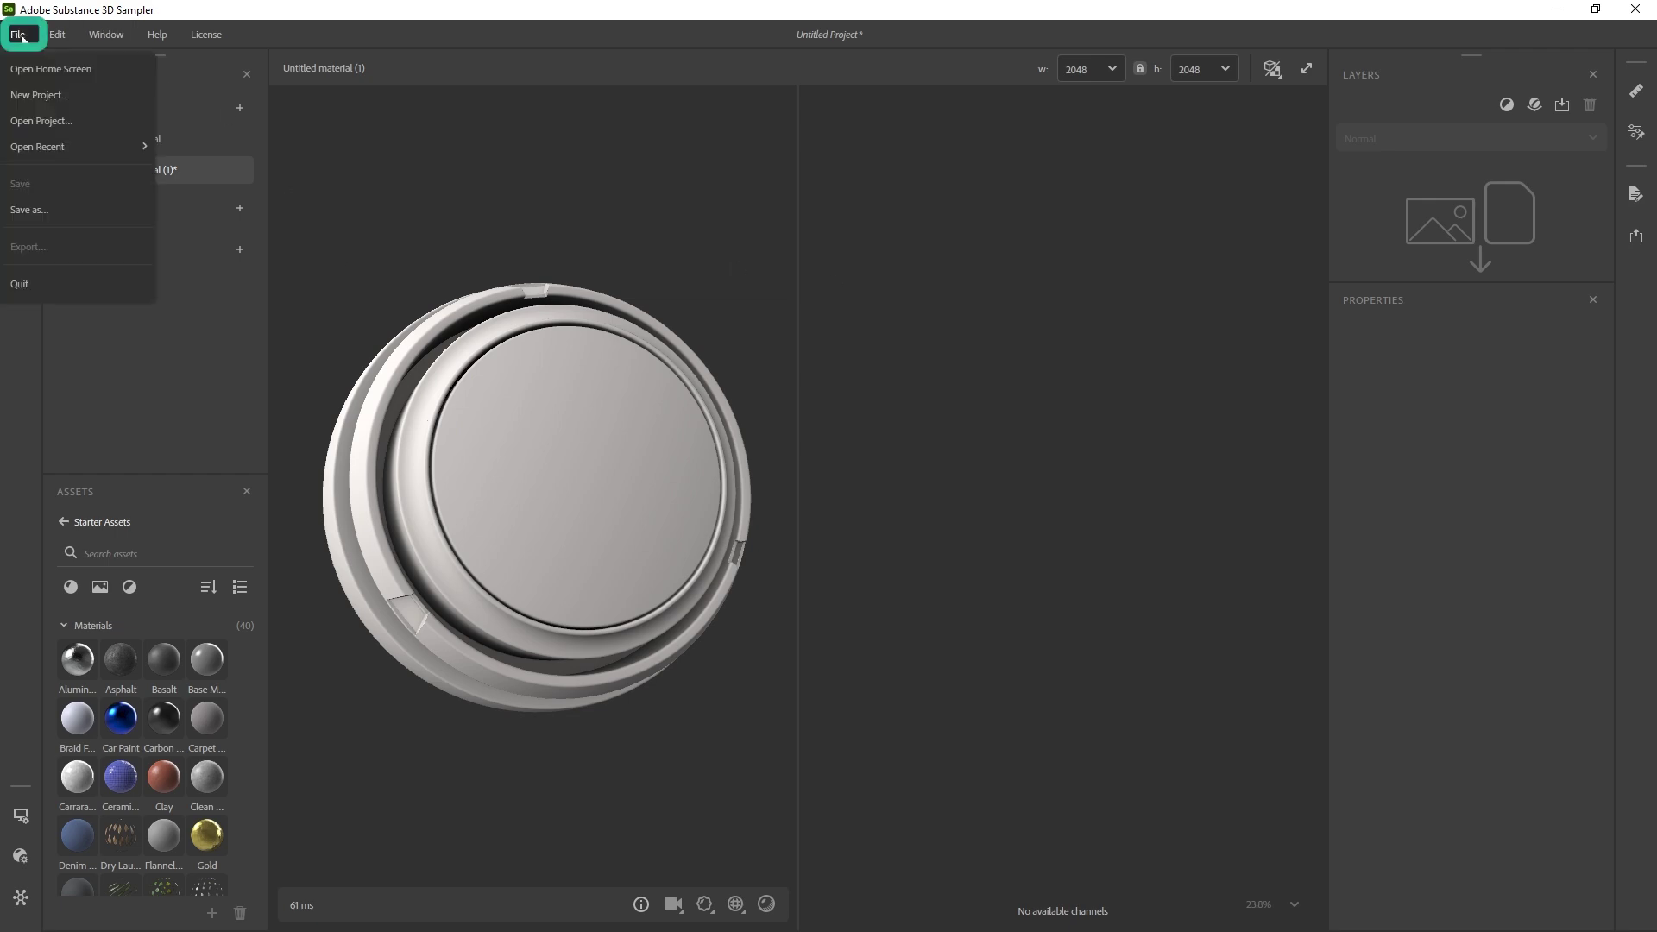
left_click(38, 95)
left_click(958, 519)
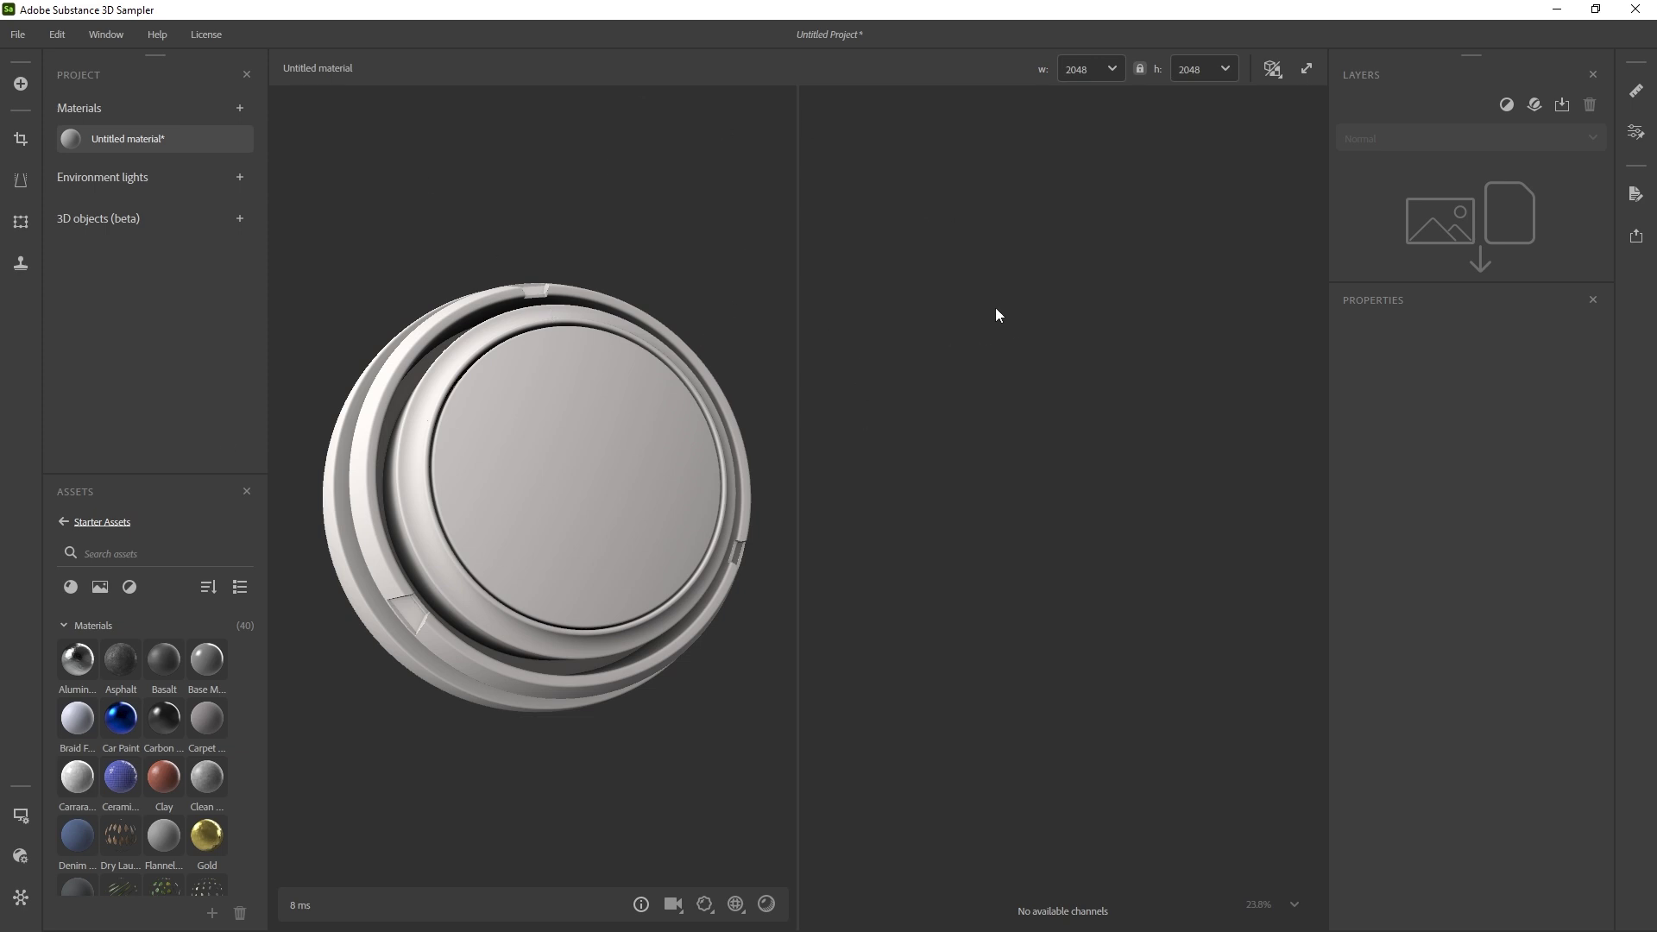
Set the 3D viewer's preview mesh to Plane and close the viewer settings
left_click_drag(722, 478, 690, 218)
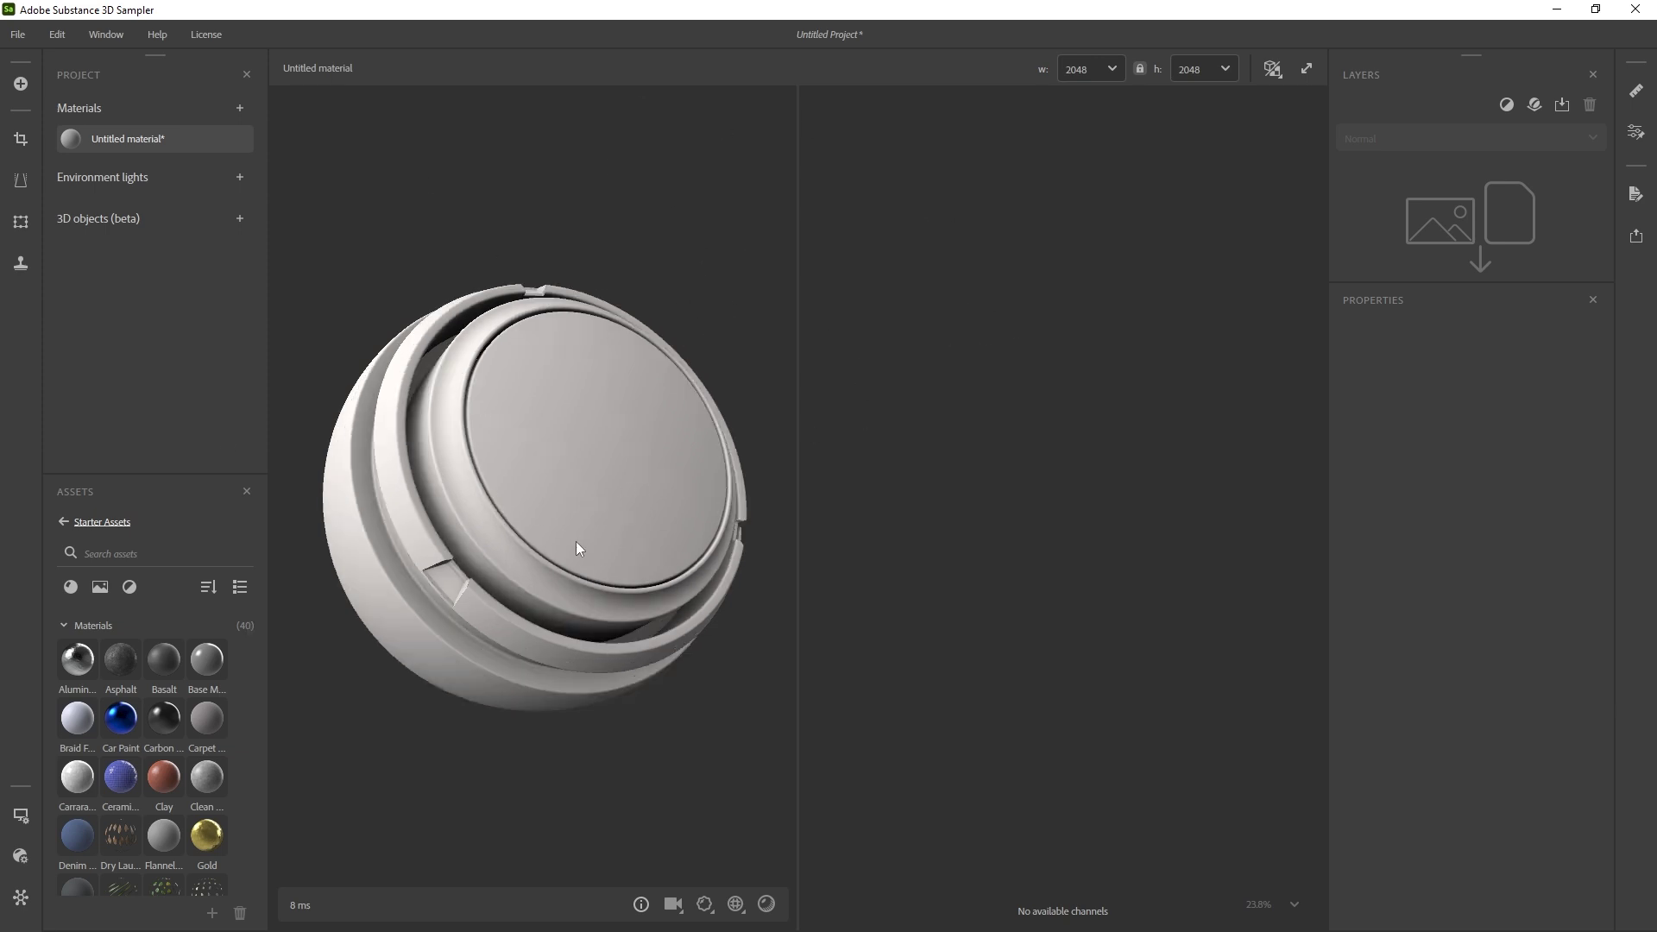
left_click(21, 815)
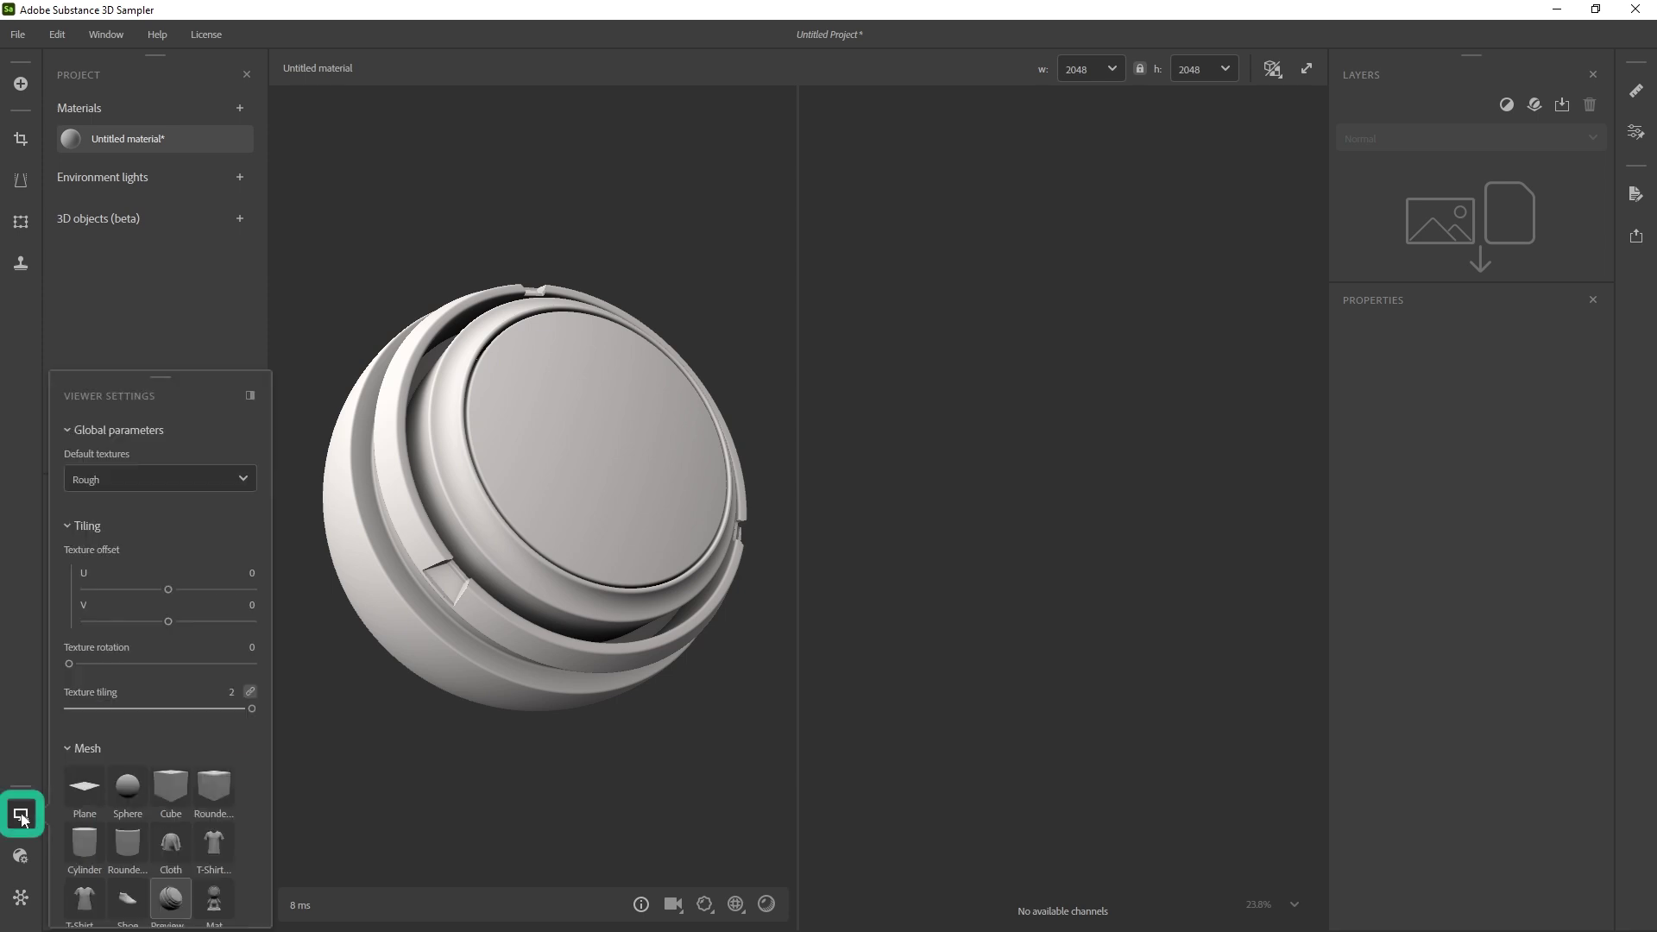
left_click(84, 790)
left_click_drag(607, 512, 556, 617)
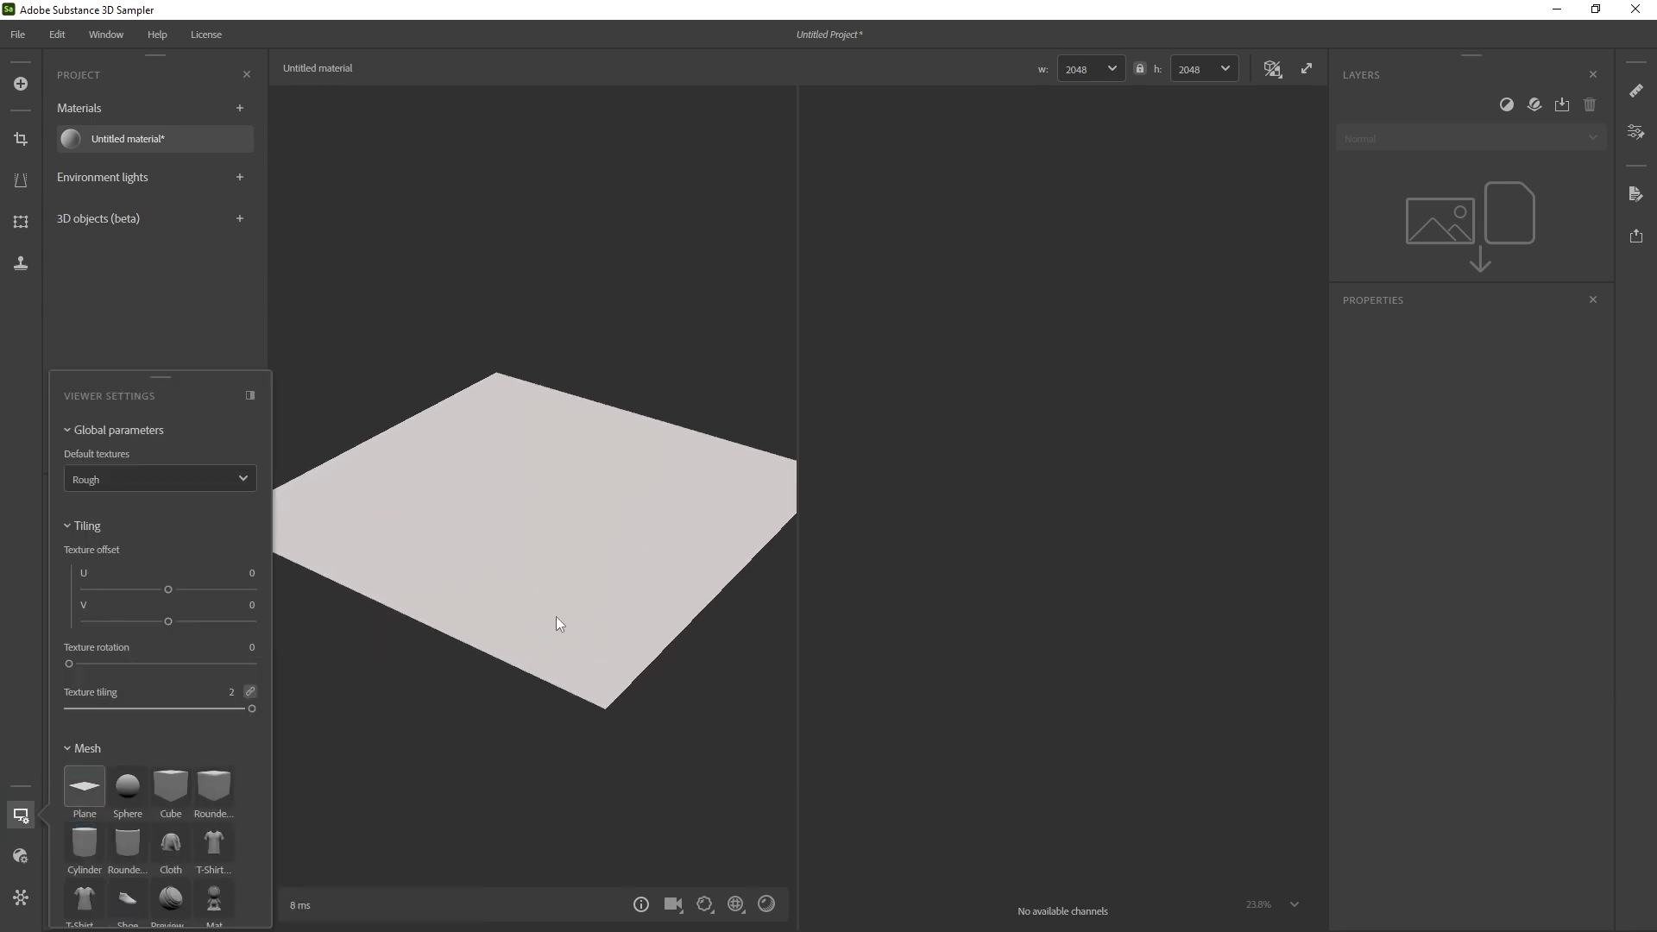
left_click(20, 816)
left_click_drag(499, 671, 572, 592)
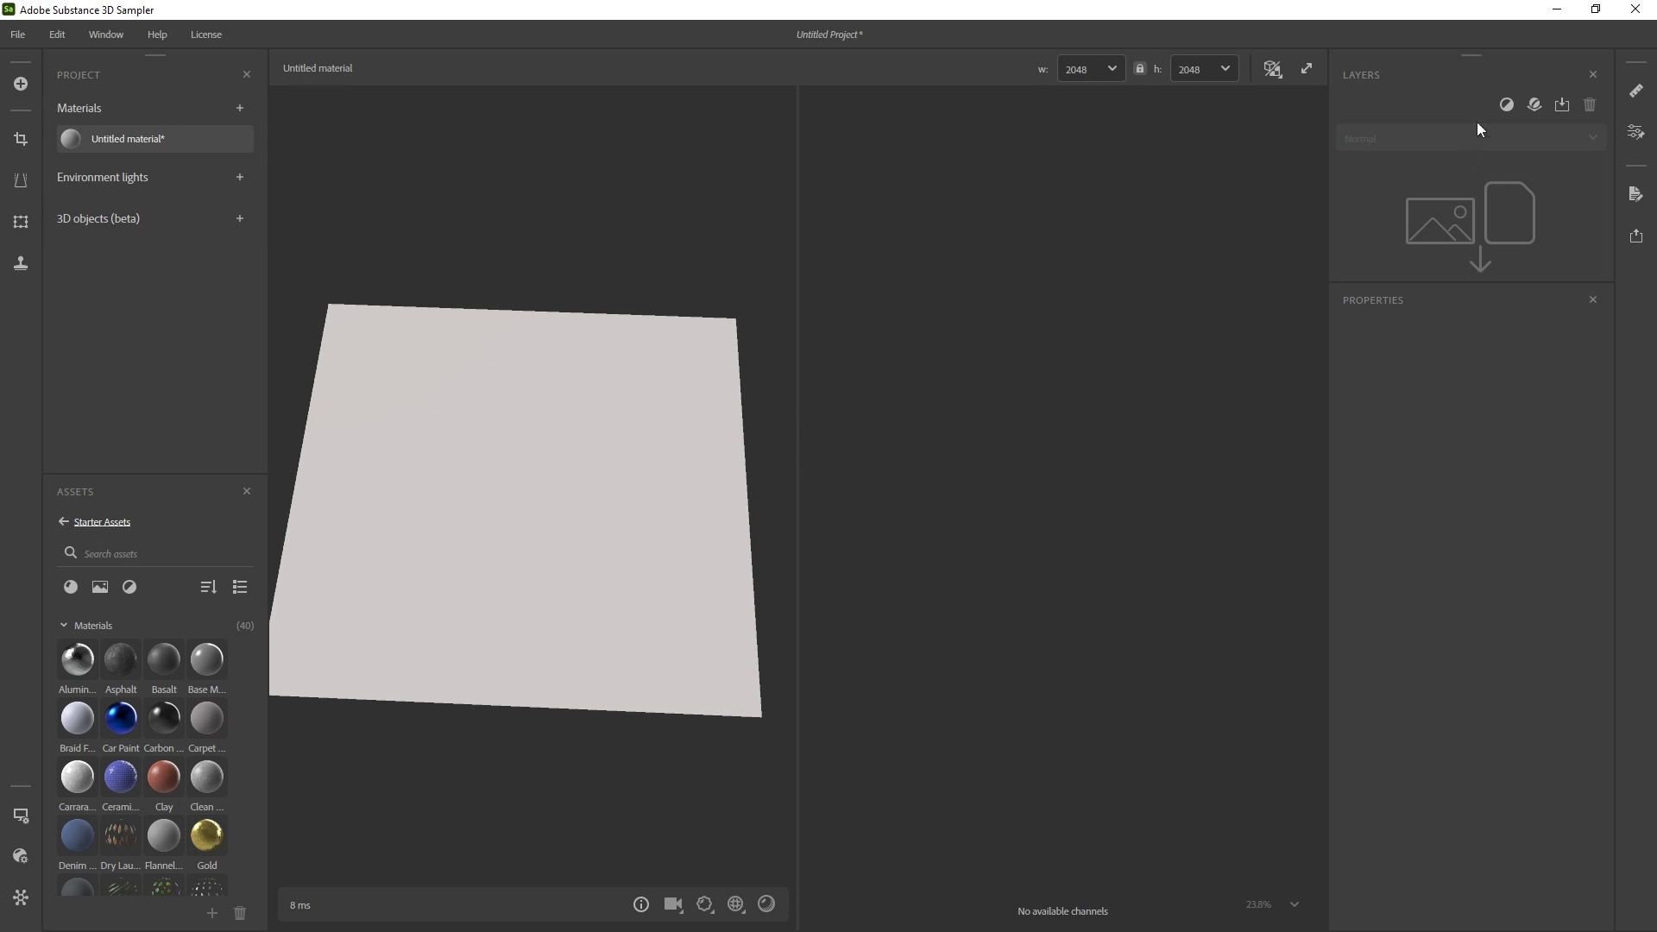
Add an Embroidery filter to the material's layer stack
left_click(1506, 105)
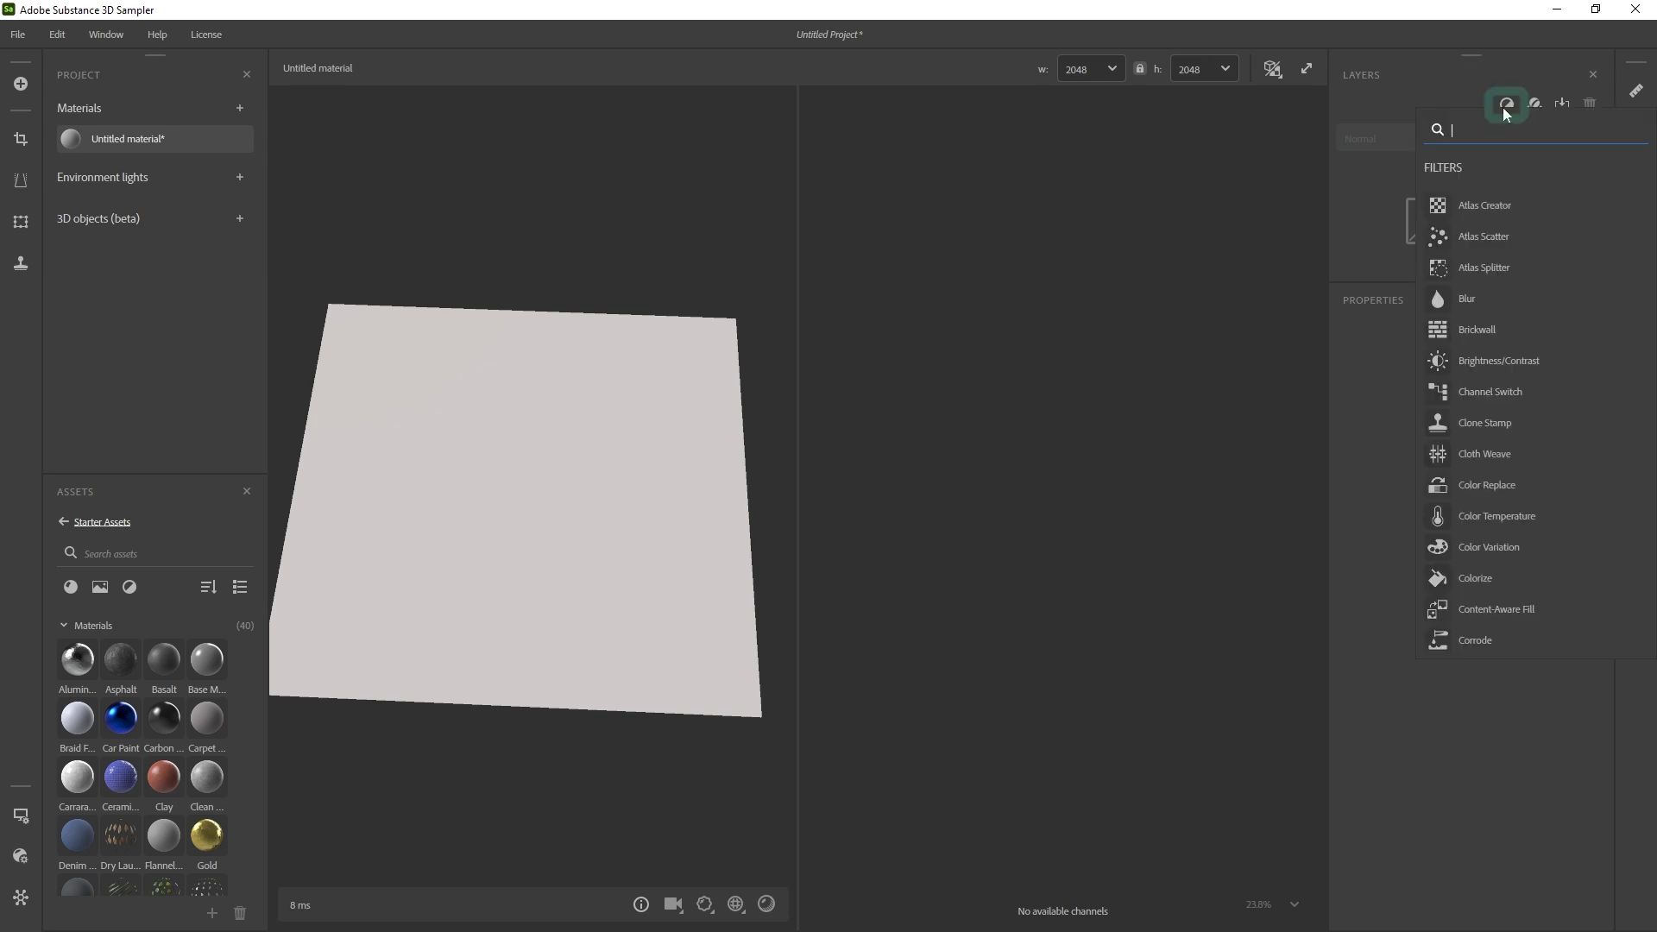
type("em")
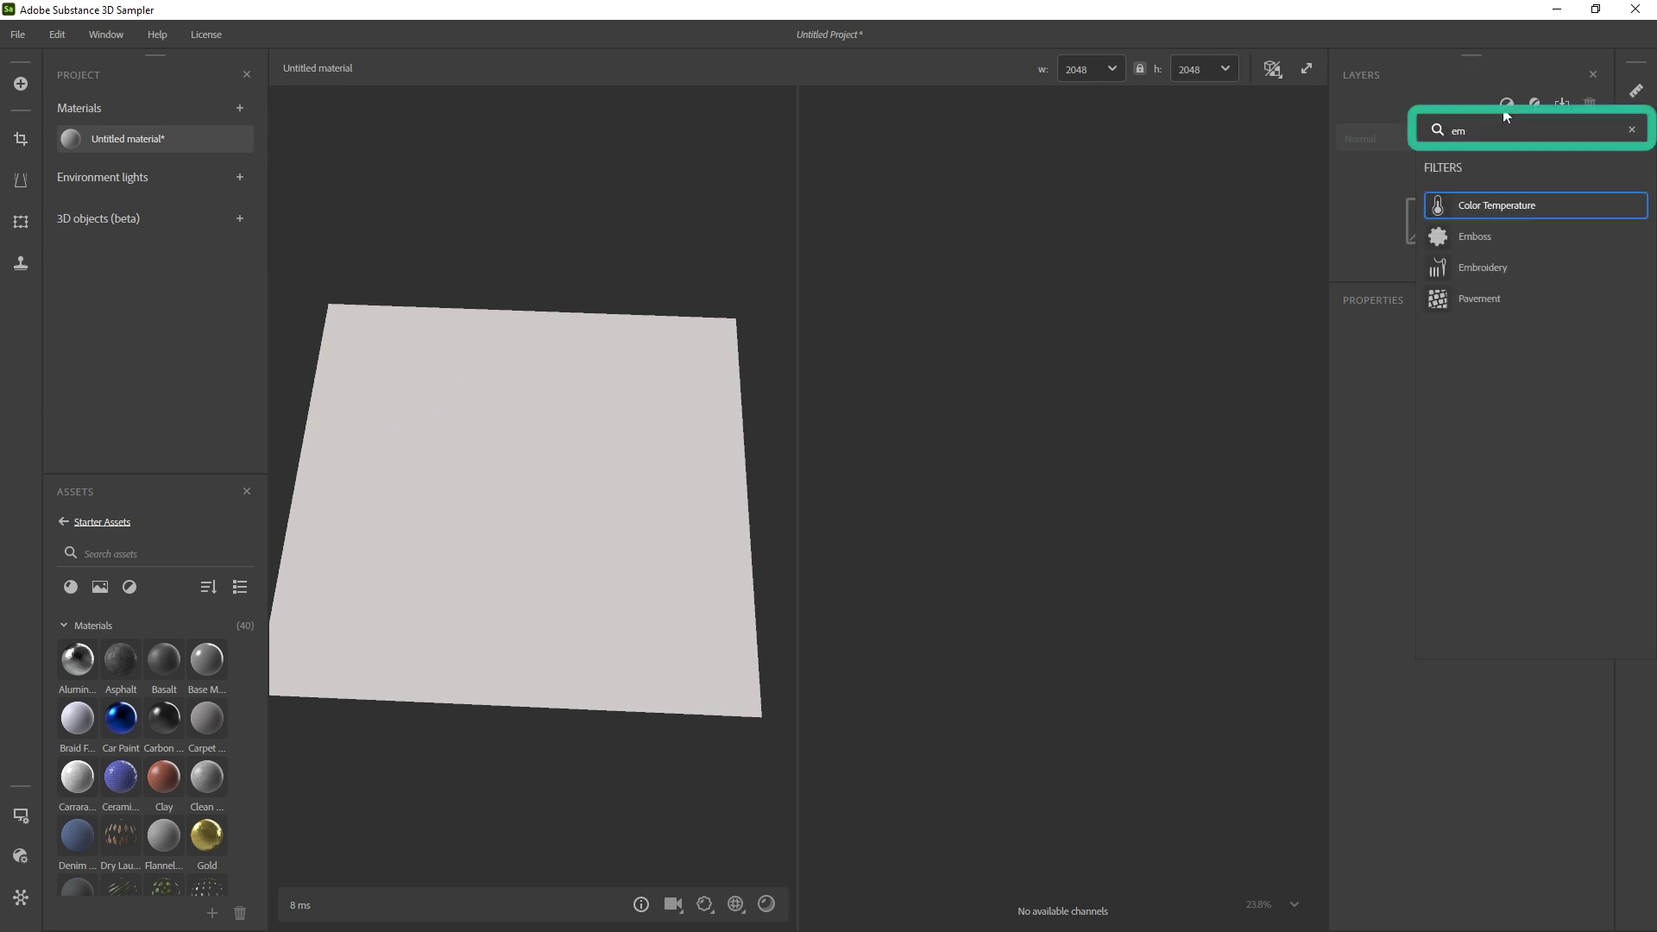
left_click(1497, 269)
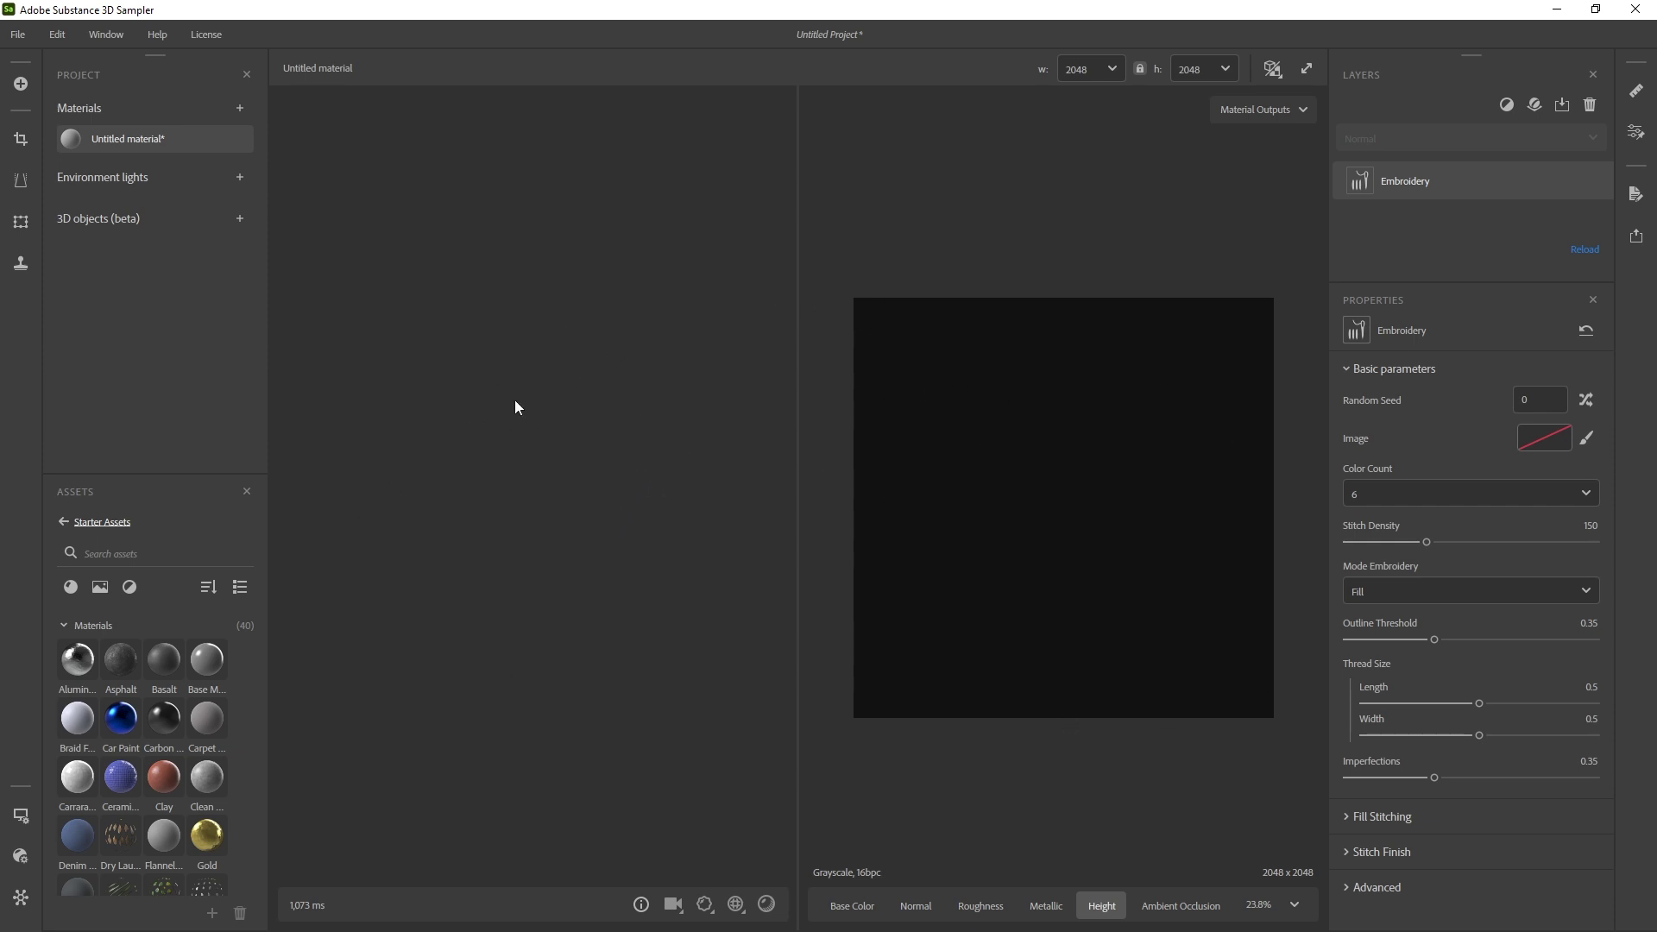
Load the orange logo image as the Embroidery filter's input image and check the result on the plane
left_click(1537, 448)
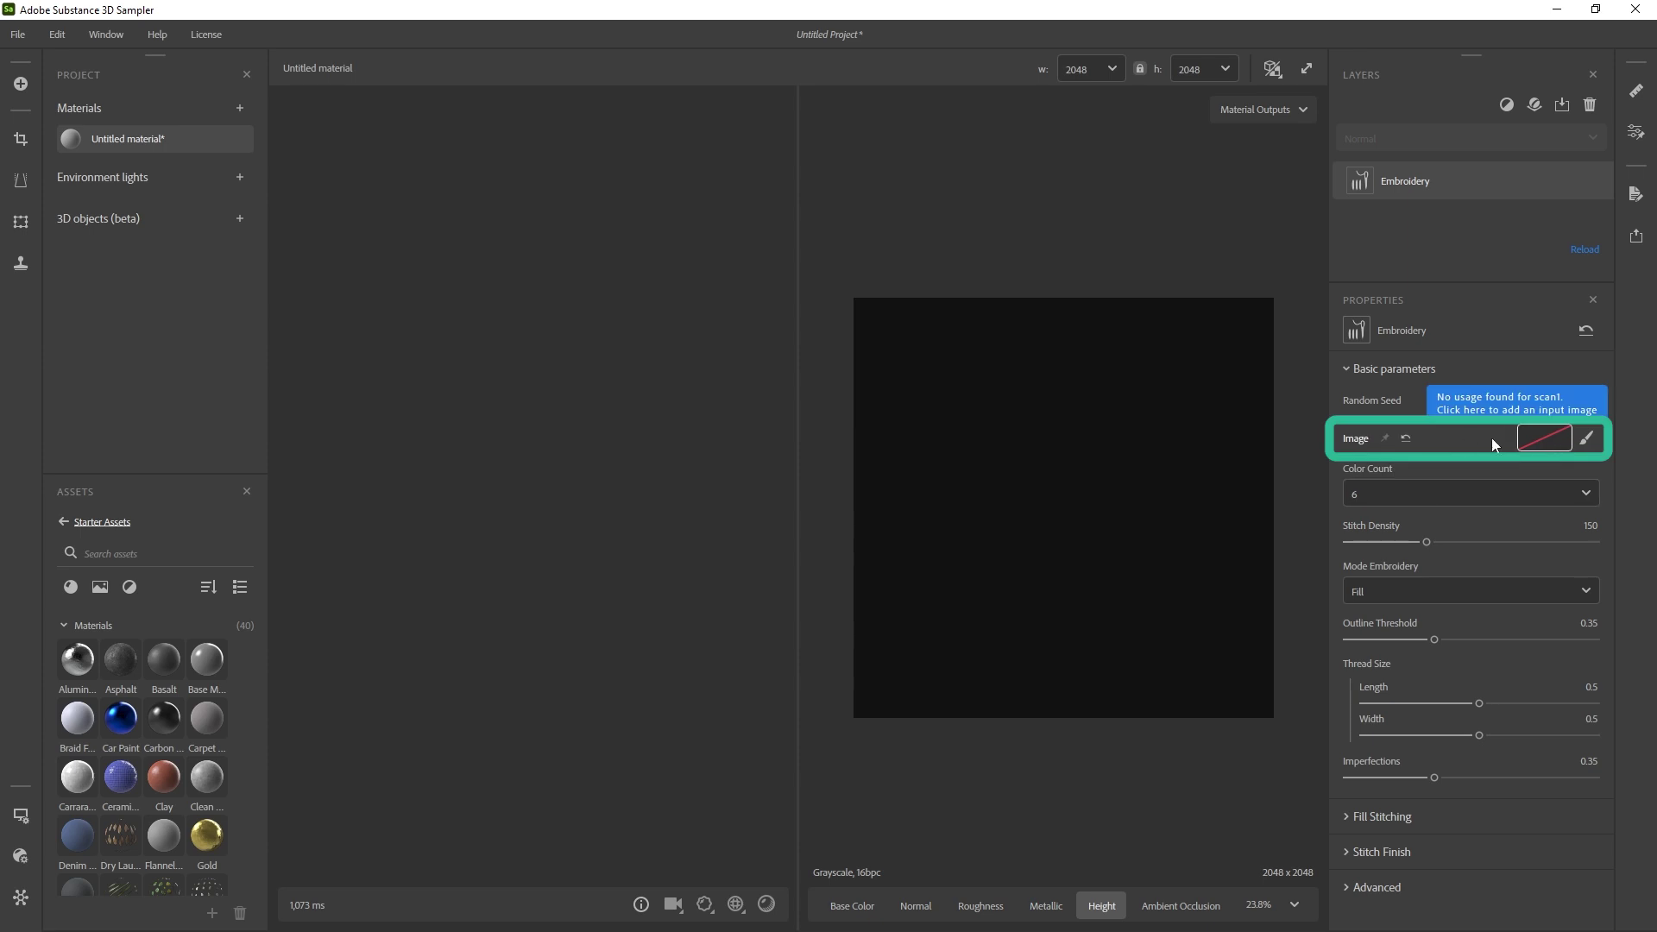
left_click_drag(1656, 449, 1527, 439)
left_click_drag(675, 550, 631, 453)
scroll(1073, 518, "up", 5)
scroll(1074, 518, "down", 4)
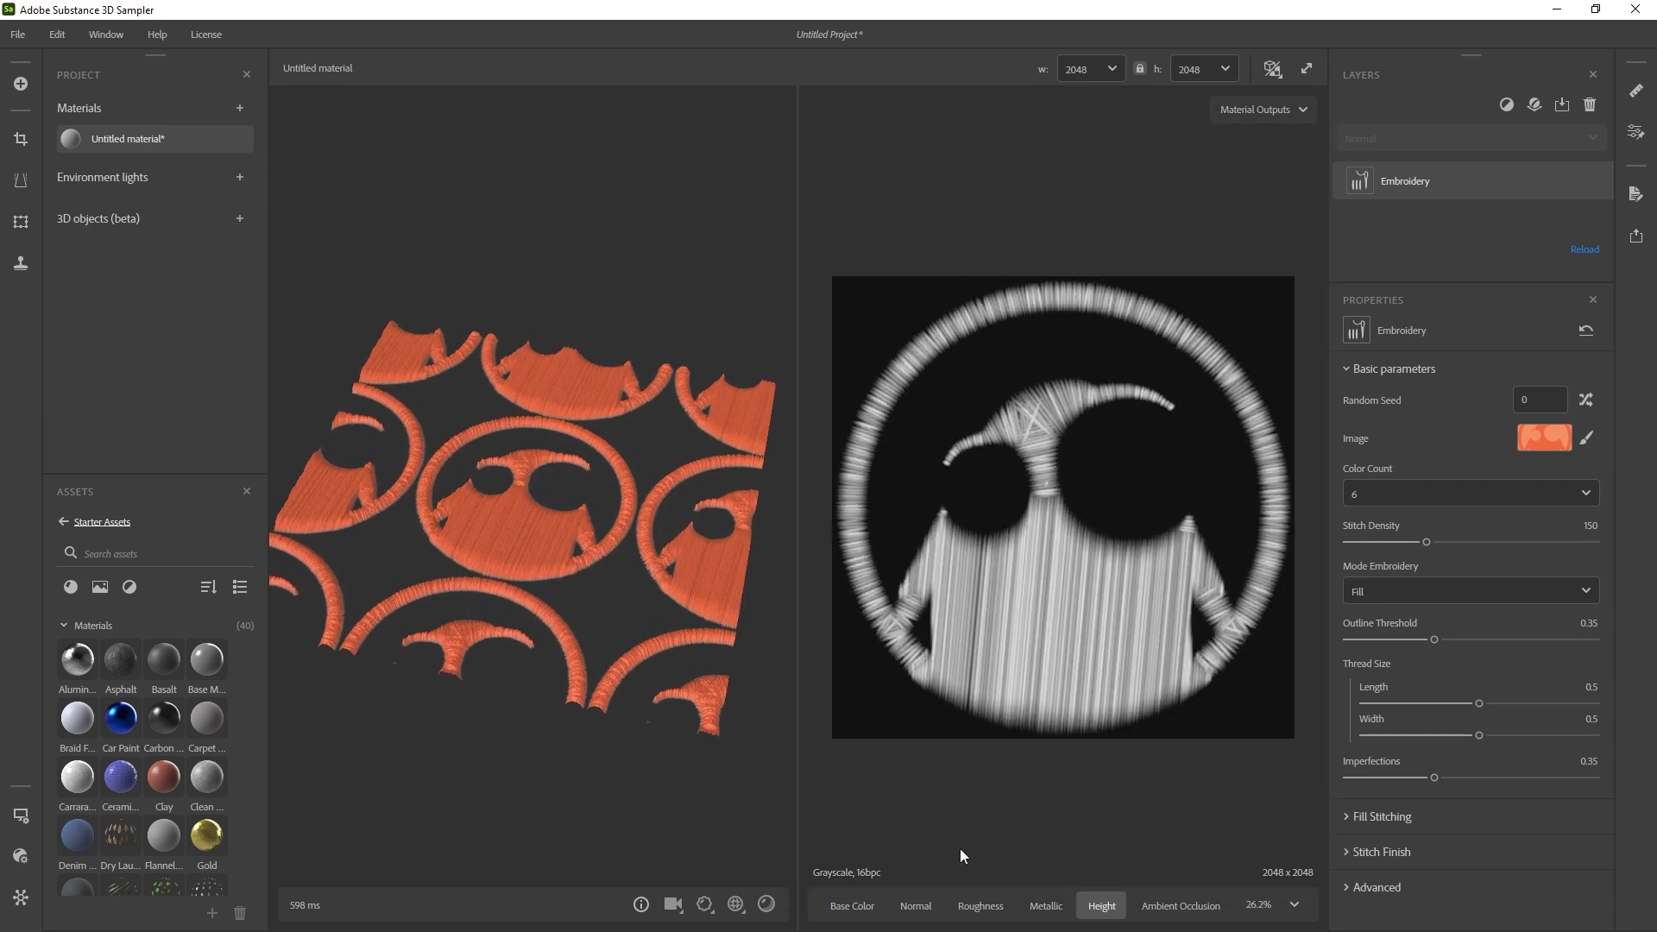
Examine the embroidery's Metallic, Roughness, Normal, Height and Base Color outputs and its stitching on the 3D plane
left_click(1040, 903)
left_click(980, 905)
left_click(916, 906)
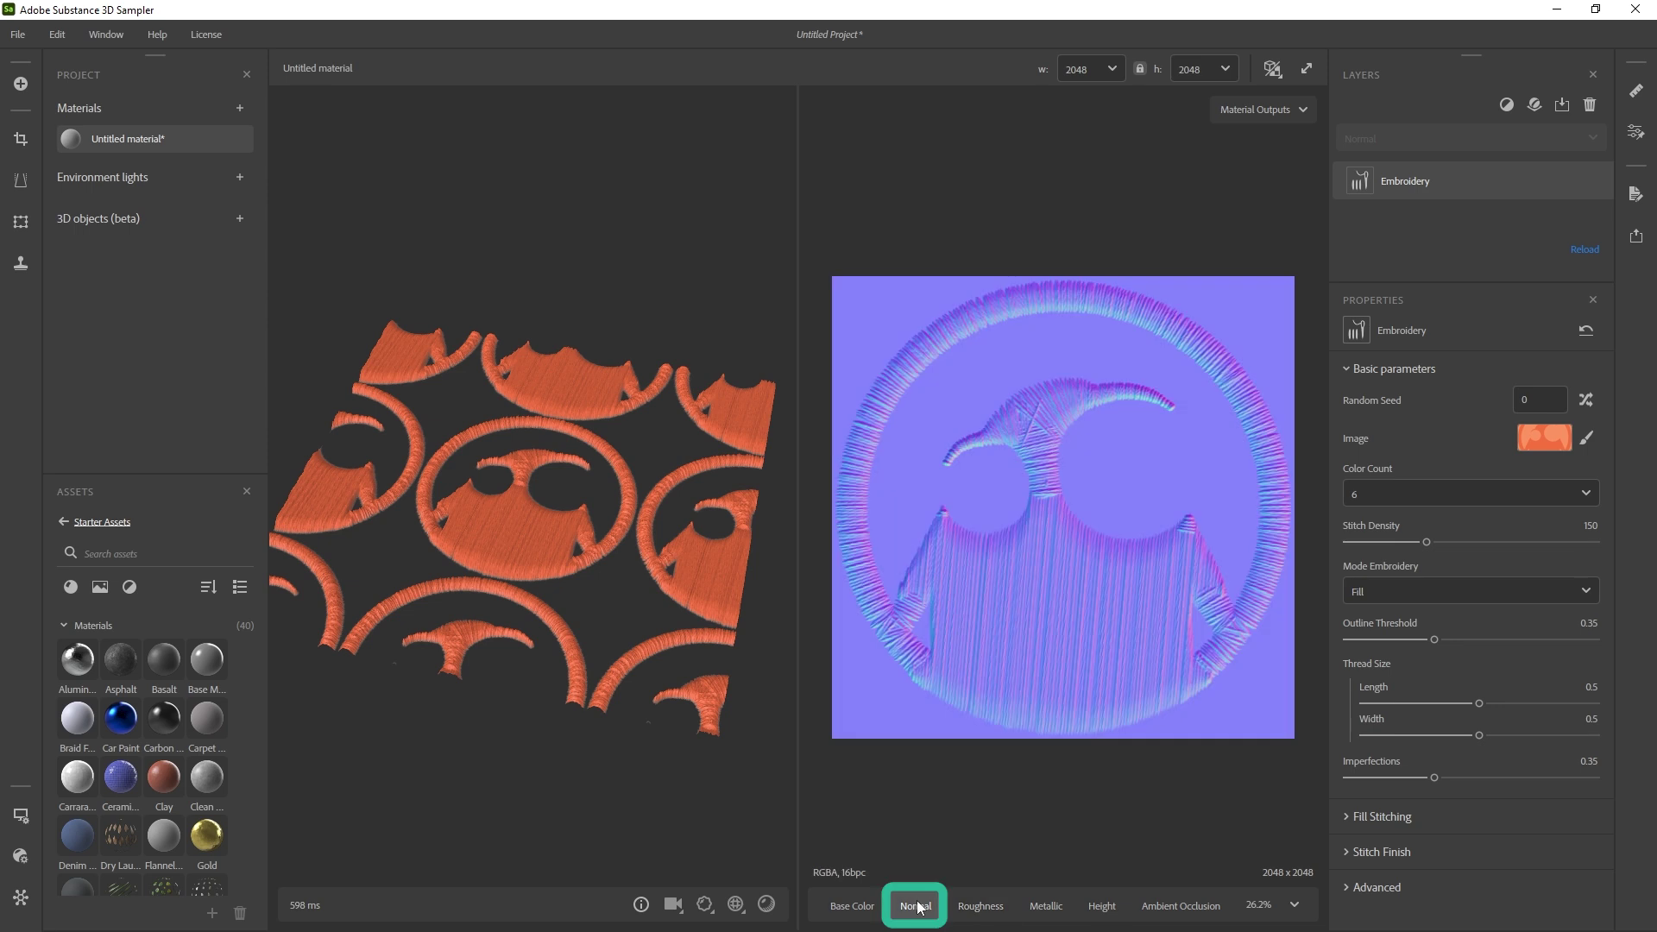
left_click(1111, 905)
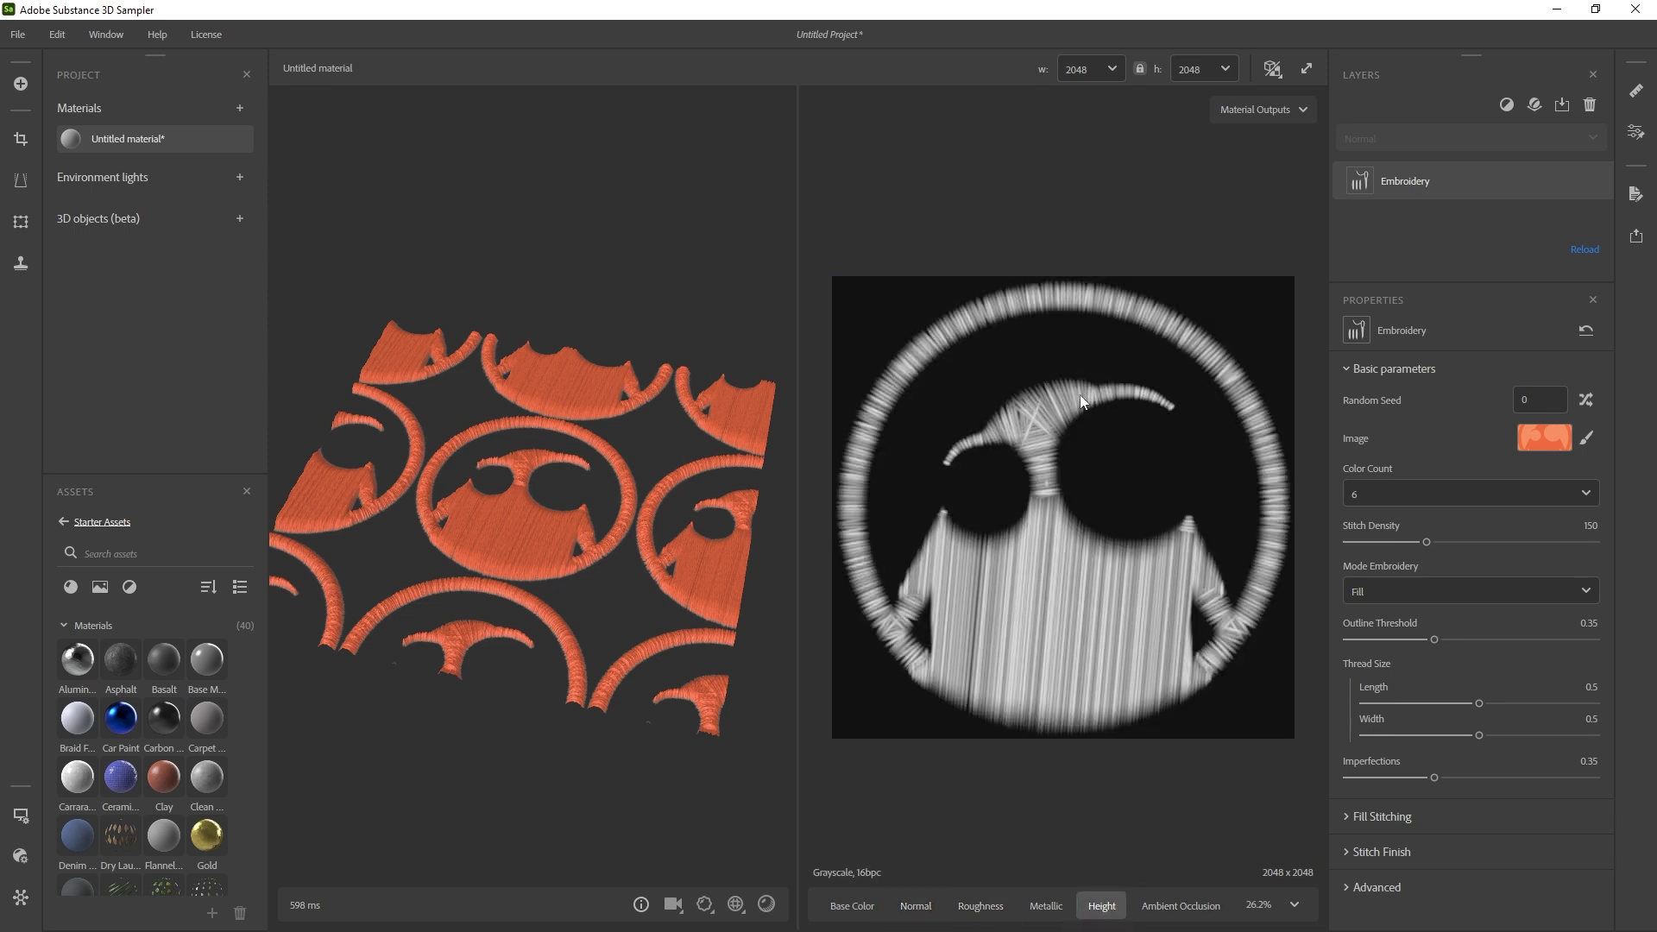
left_click_drag(534, 464, 659, 499)
scroll(547, 519, "up", 5)
left_click_drag(696, 406, 630, 431, "shift")
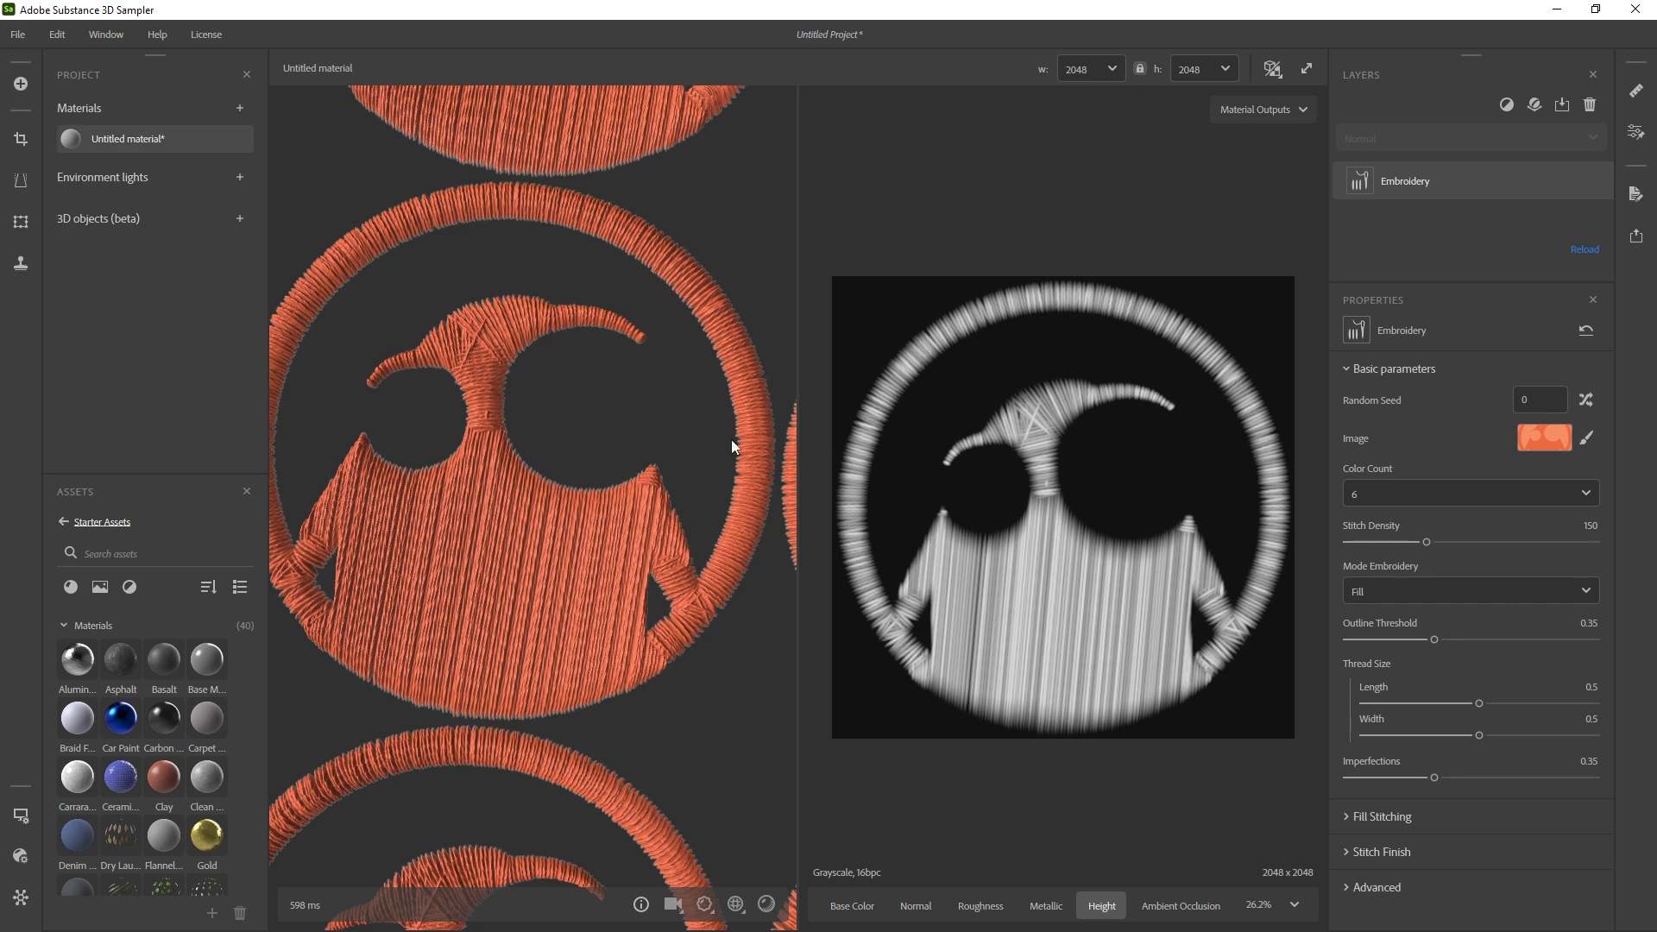
left_click(851, 906)
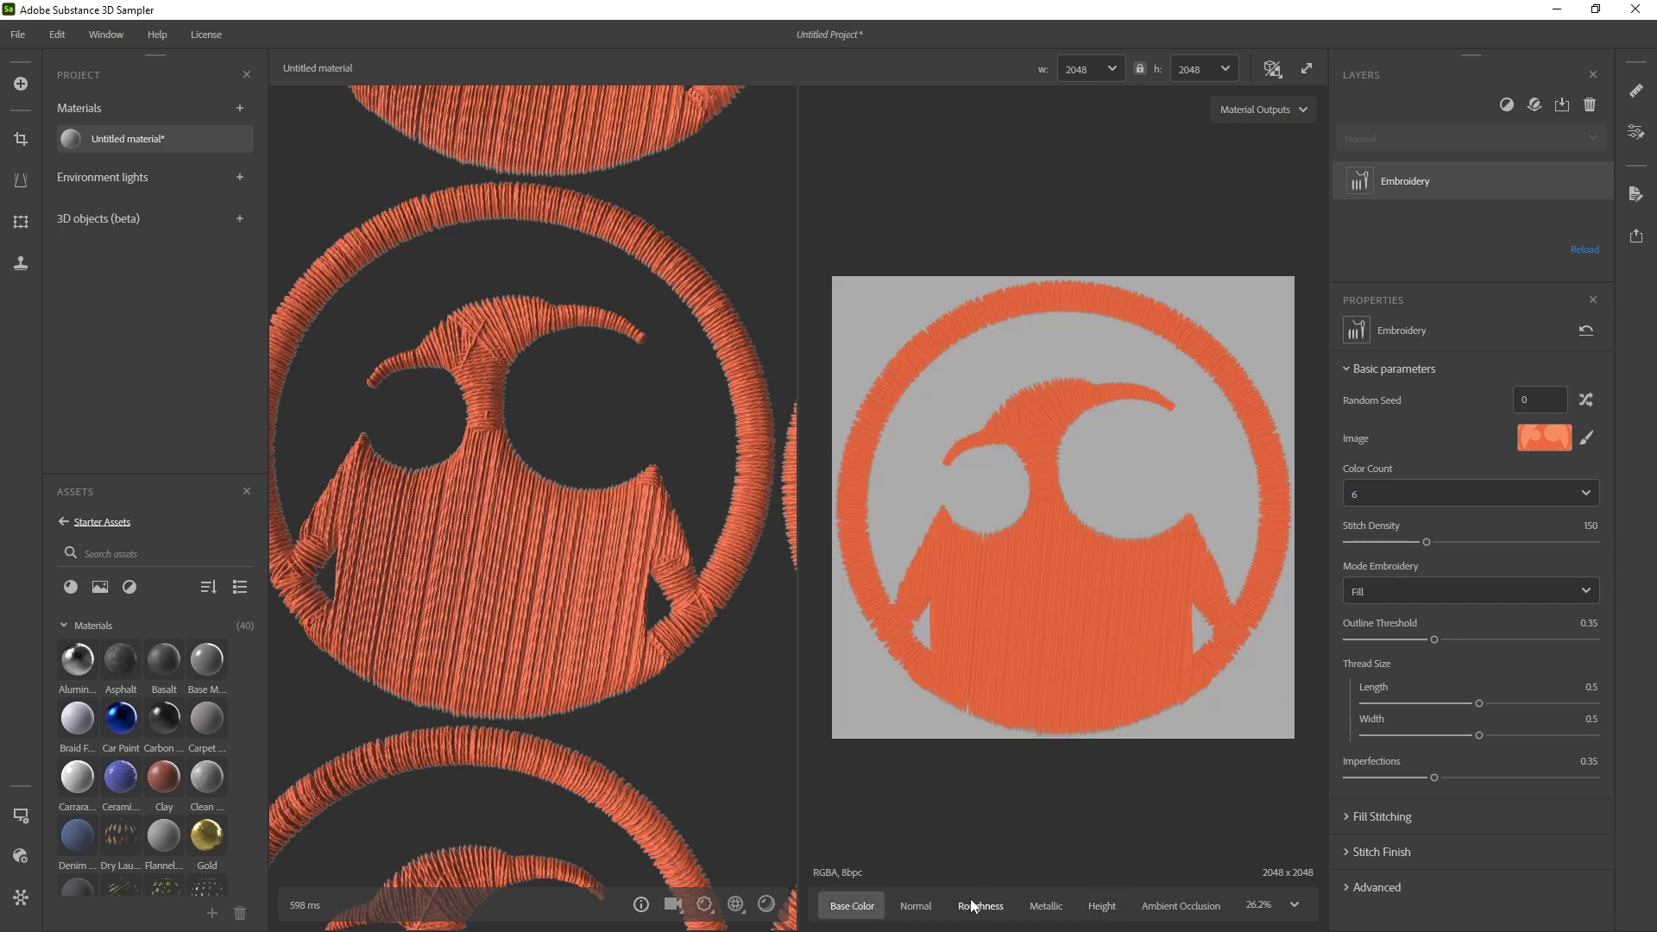
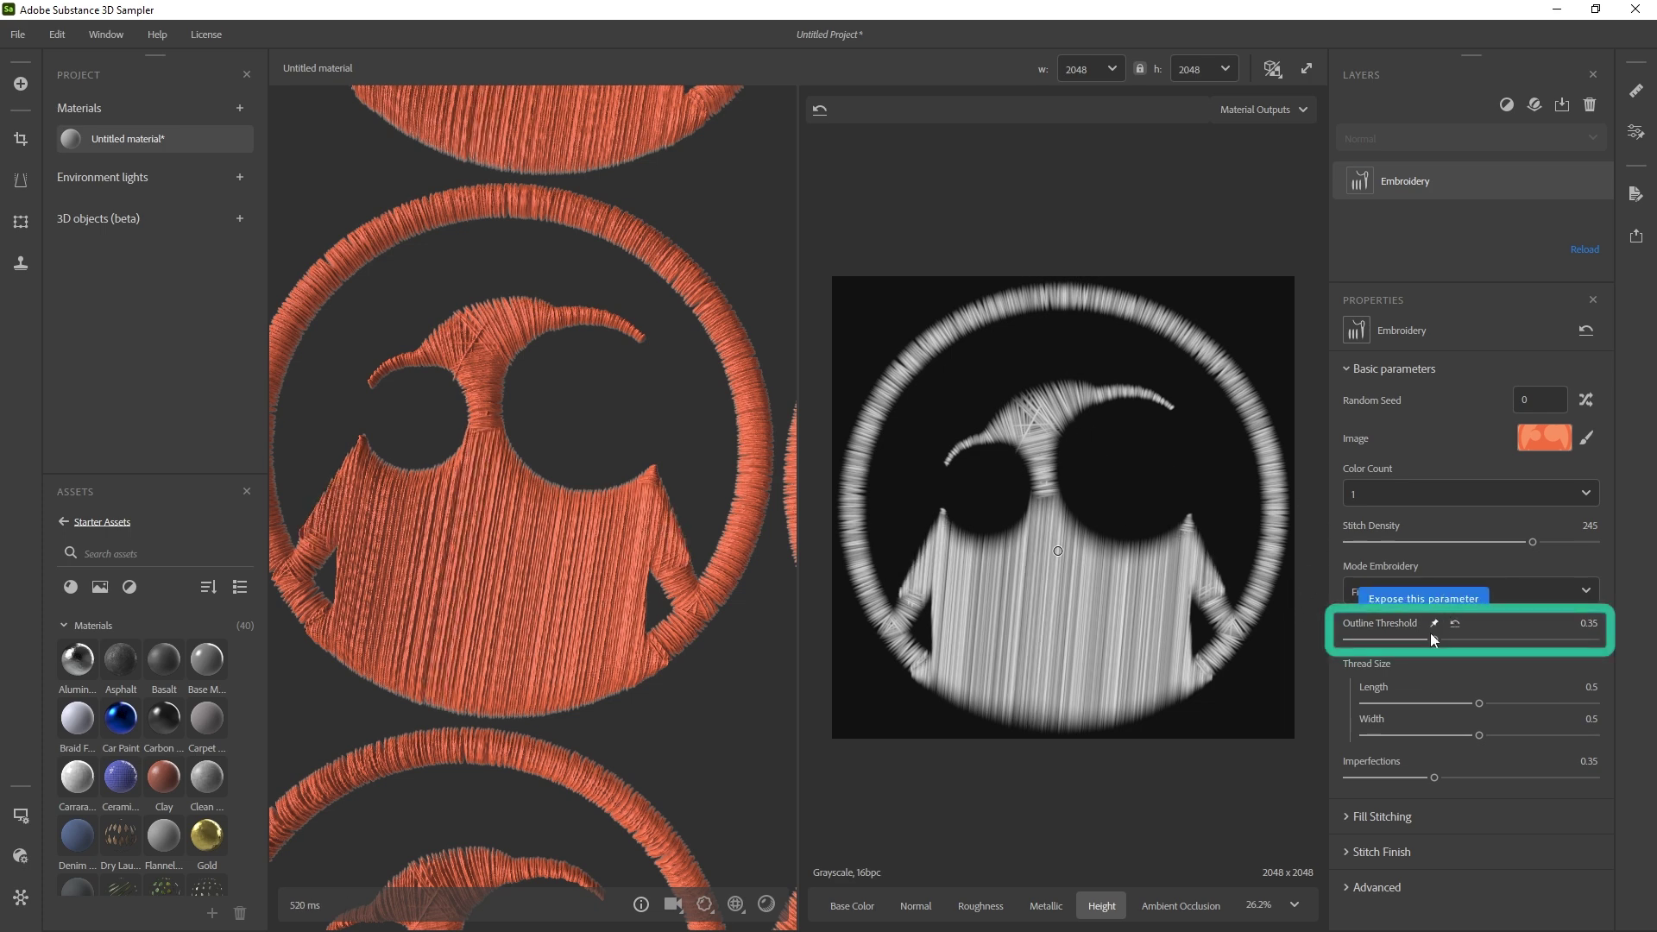
Try an Outline Threshold of 0.56 on the embroidery and reset it to the default value
left_click_drag(1438, 639, 1484, 646)
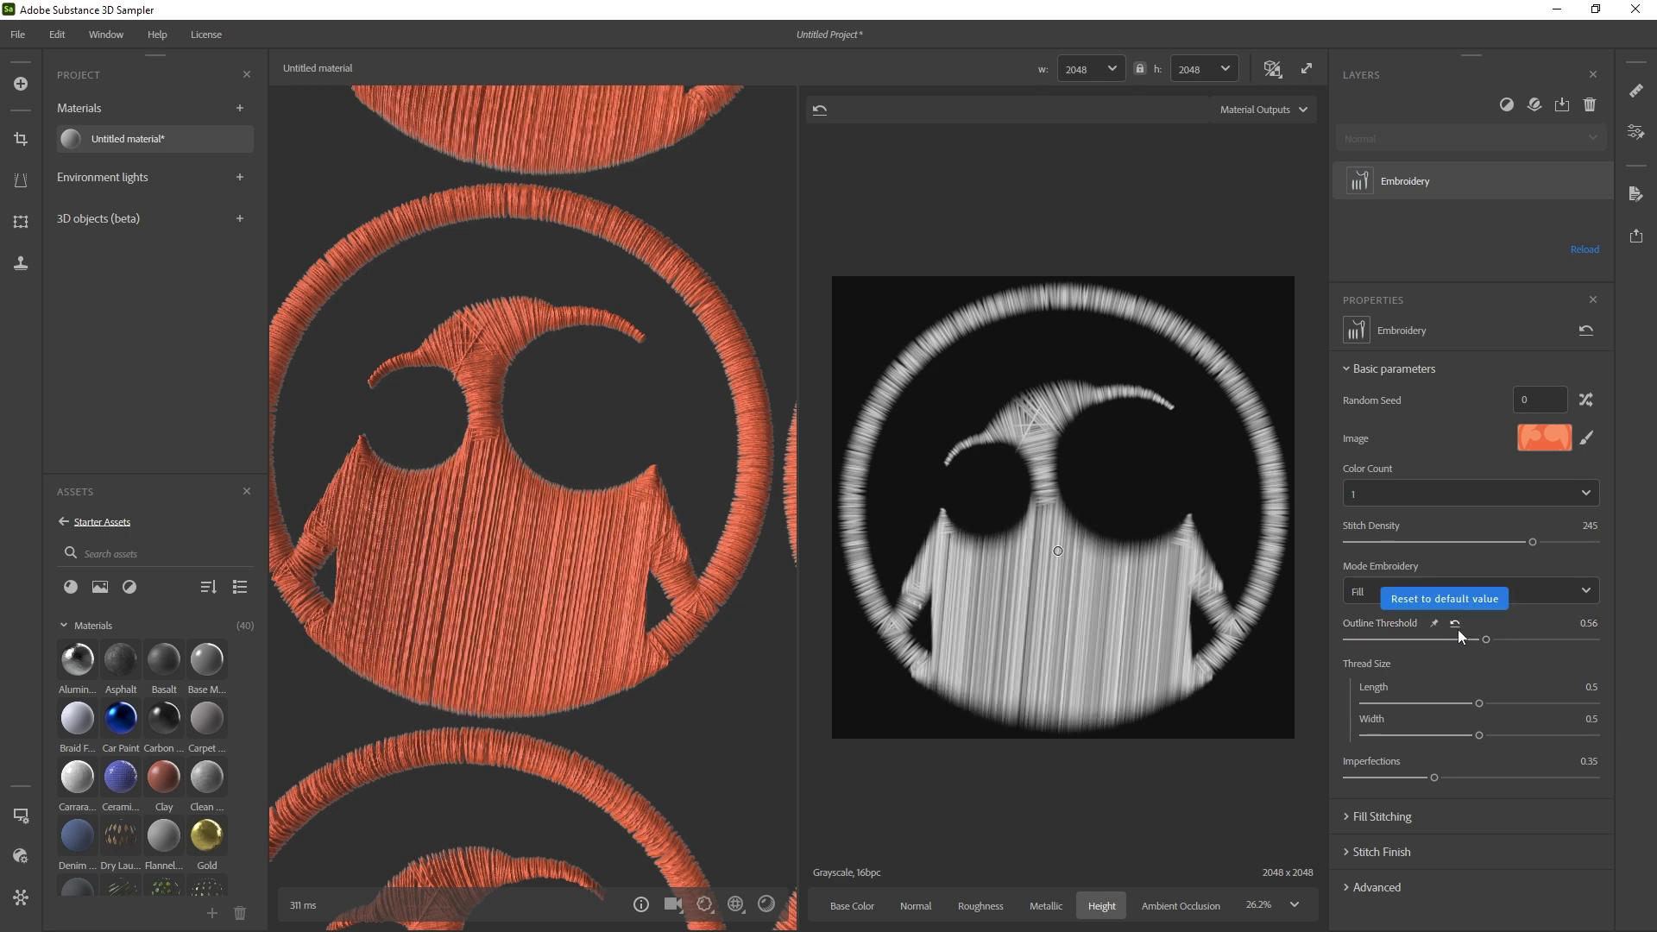
left_click(1455, 623)
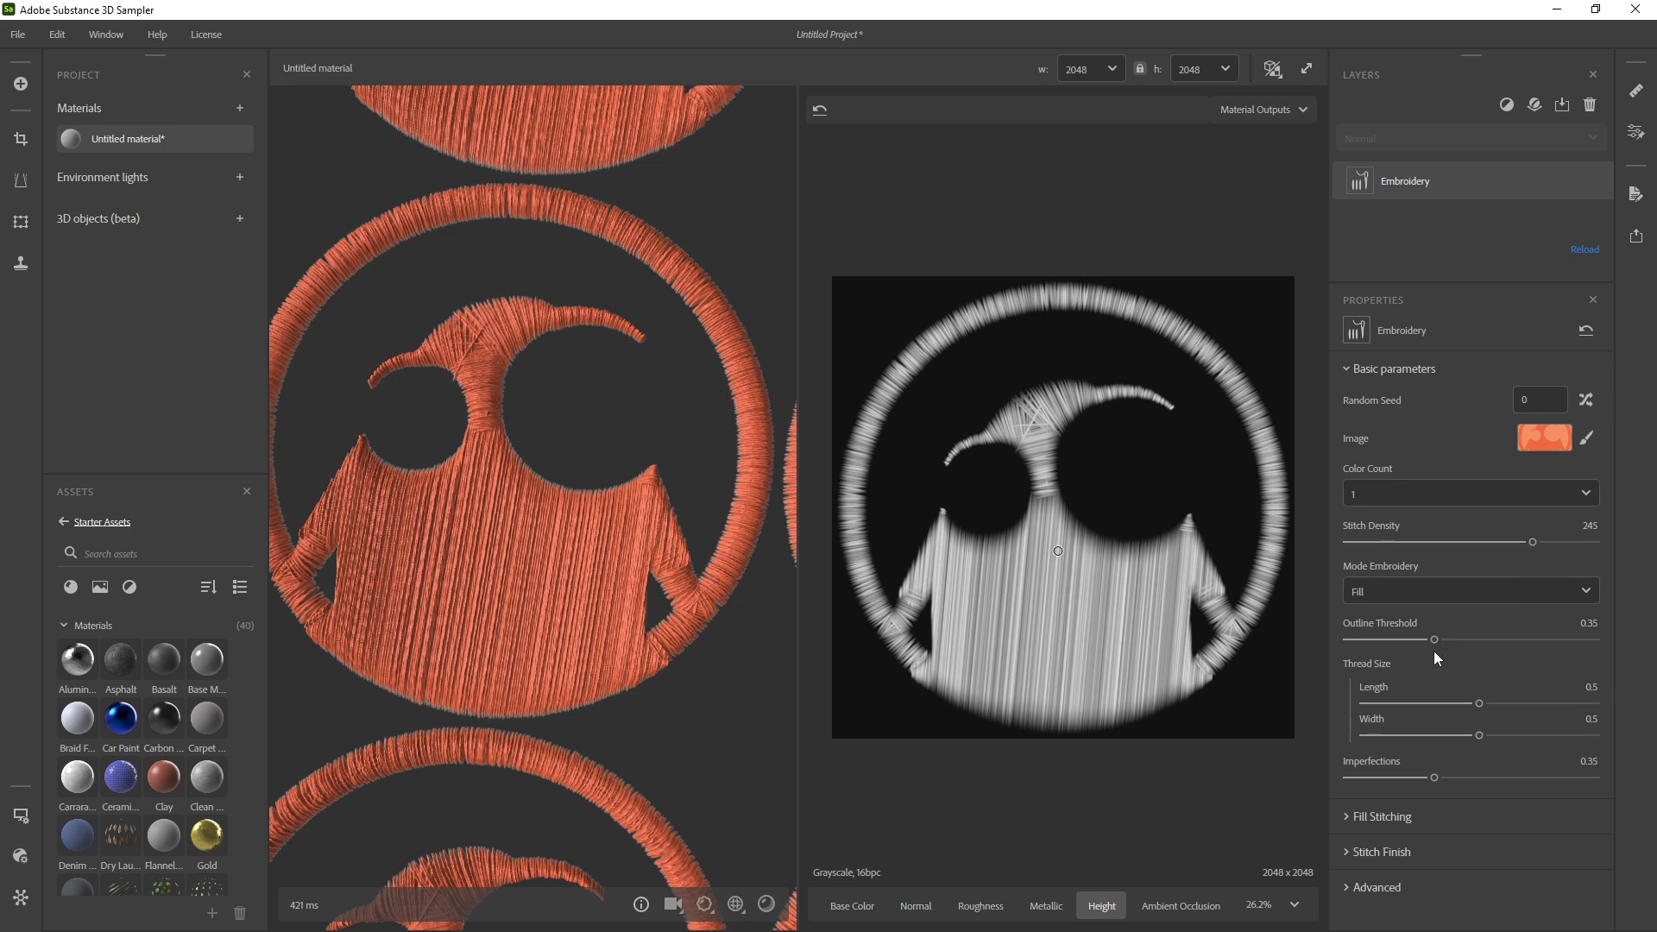
Try the Outline and Fill + Outline embroidery modes on the logo and return the mode to Fill
left_click(1394, 590)
left_click(1389, 649)
left_click(1412, 594)
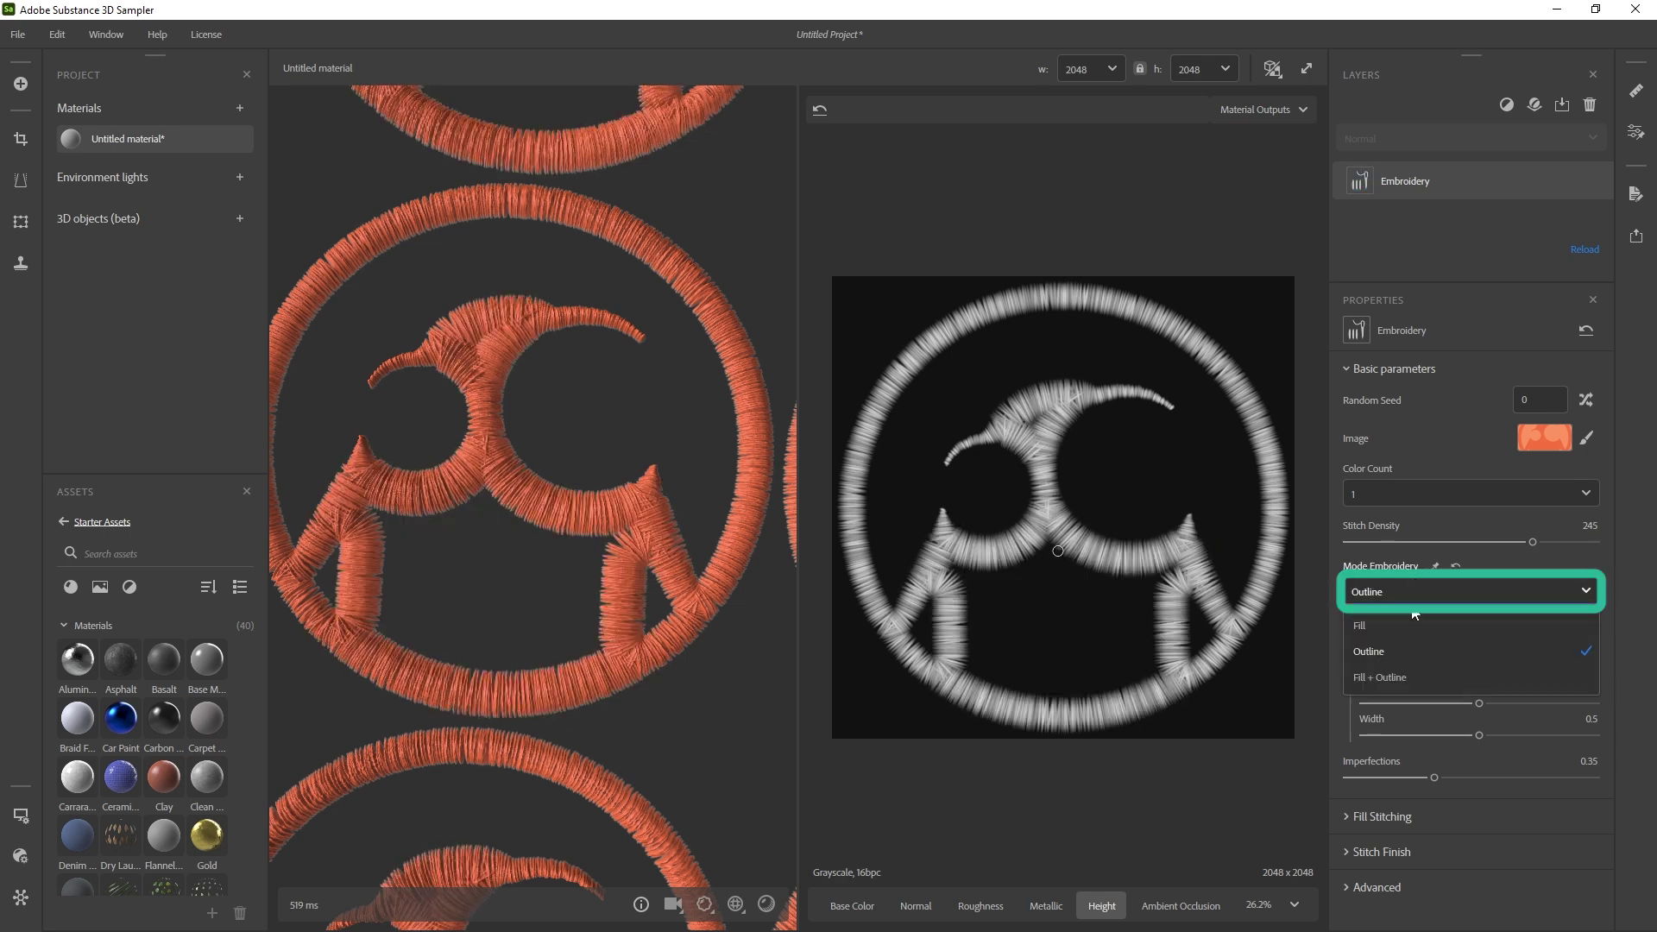
left_click(1389, 676)
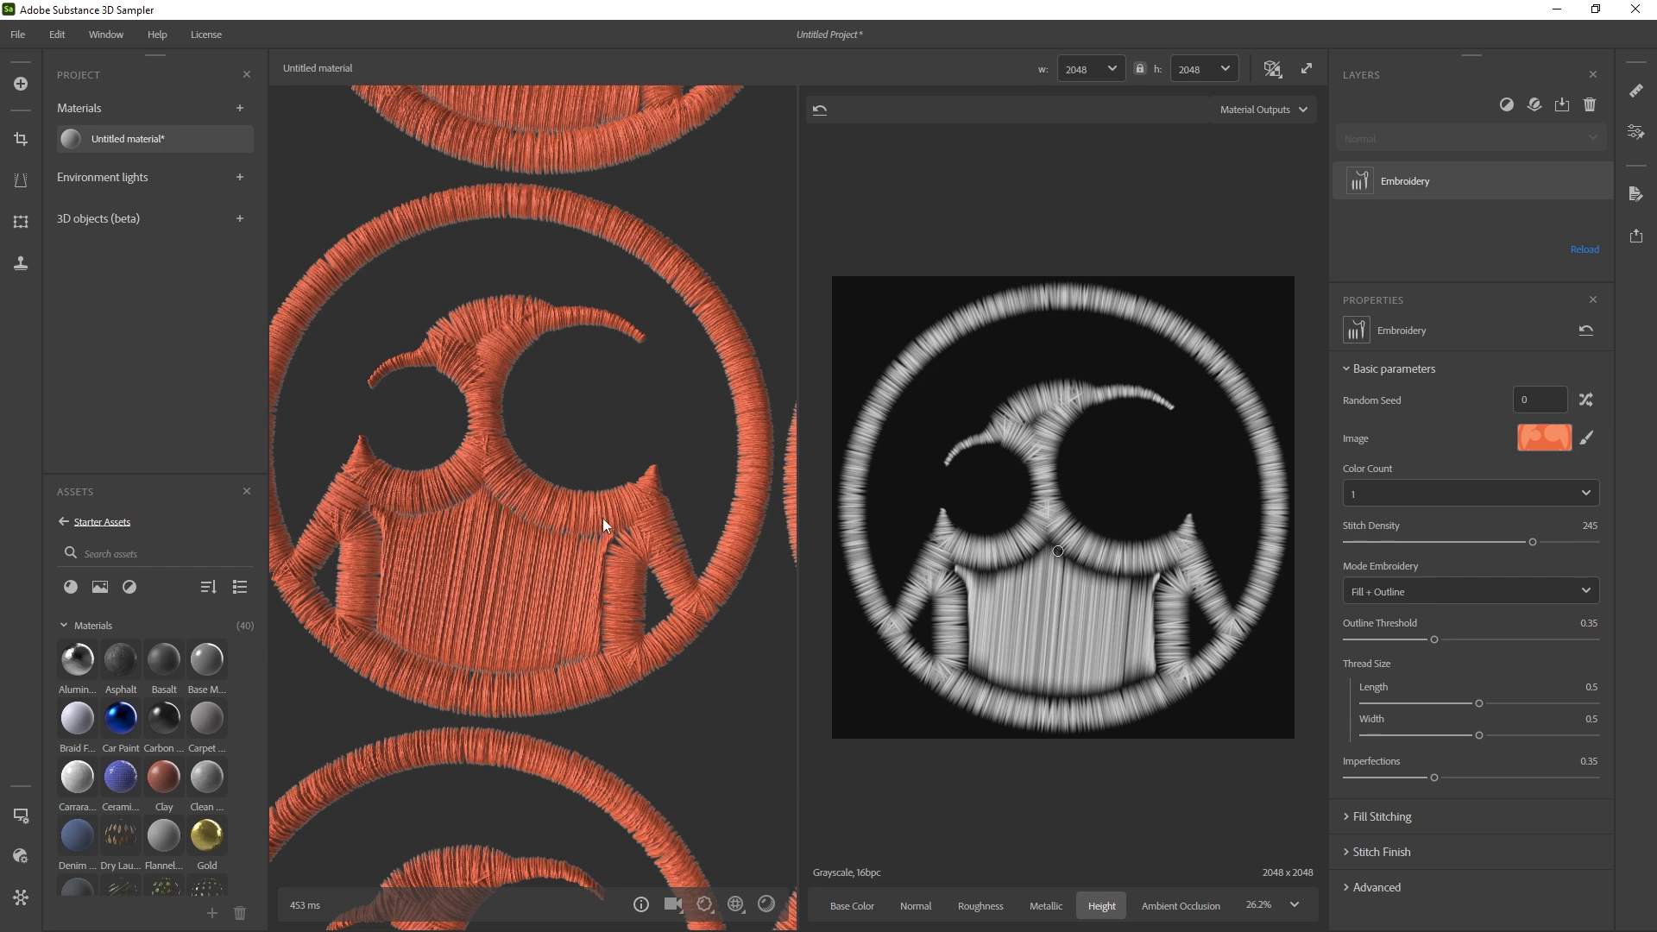
left_click(1415, 593)
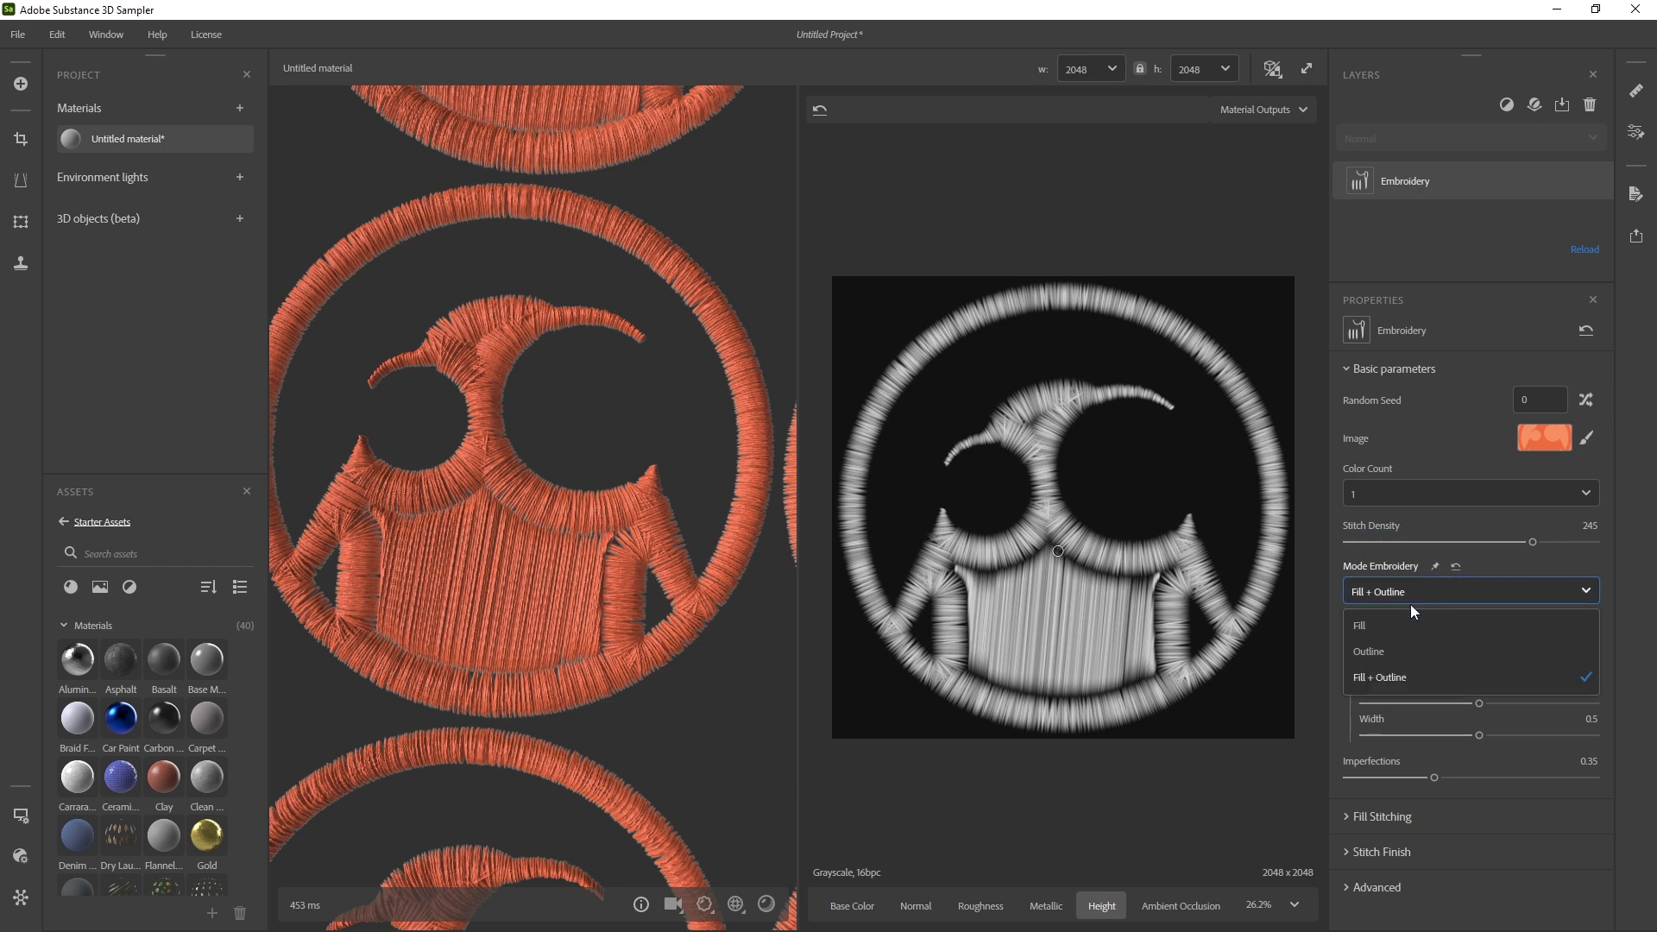
left_click(1390, 620)
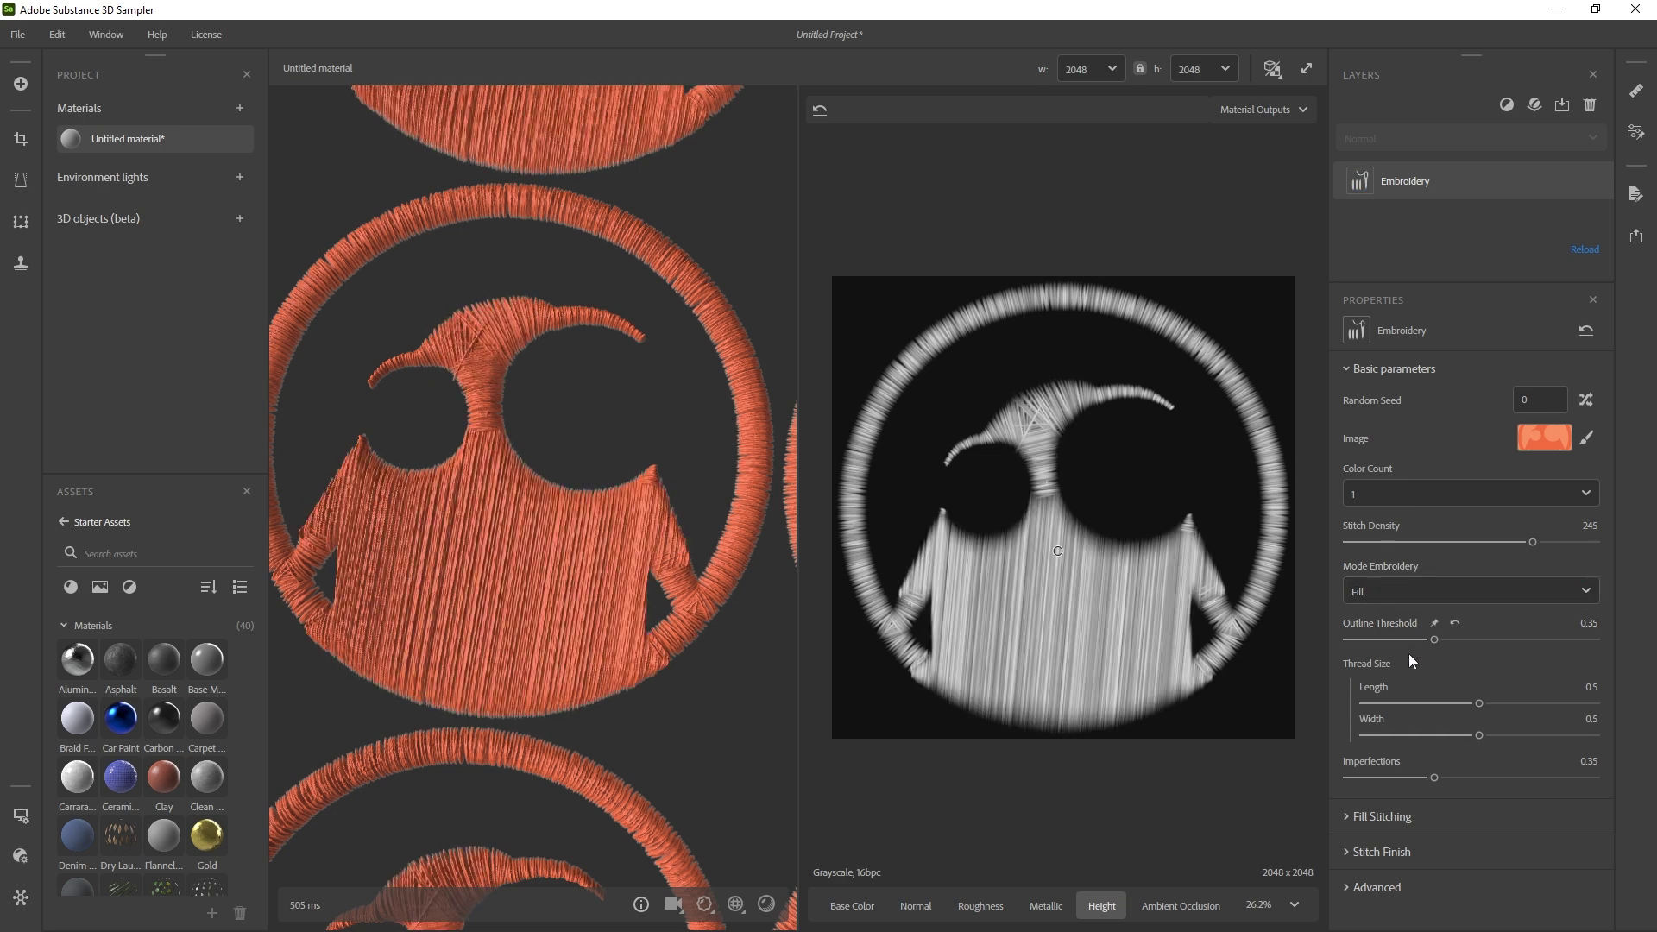
Try Twill as the embroidery's fill stitching and examine the stitches up close and at a low angle on the plane
left_click(1381, 817)
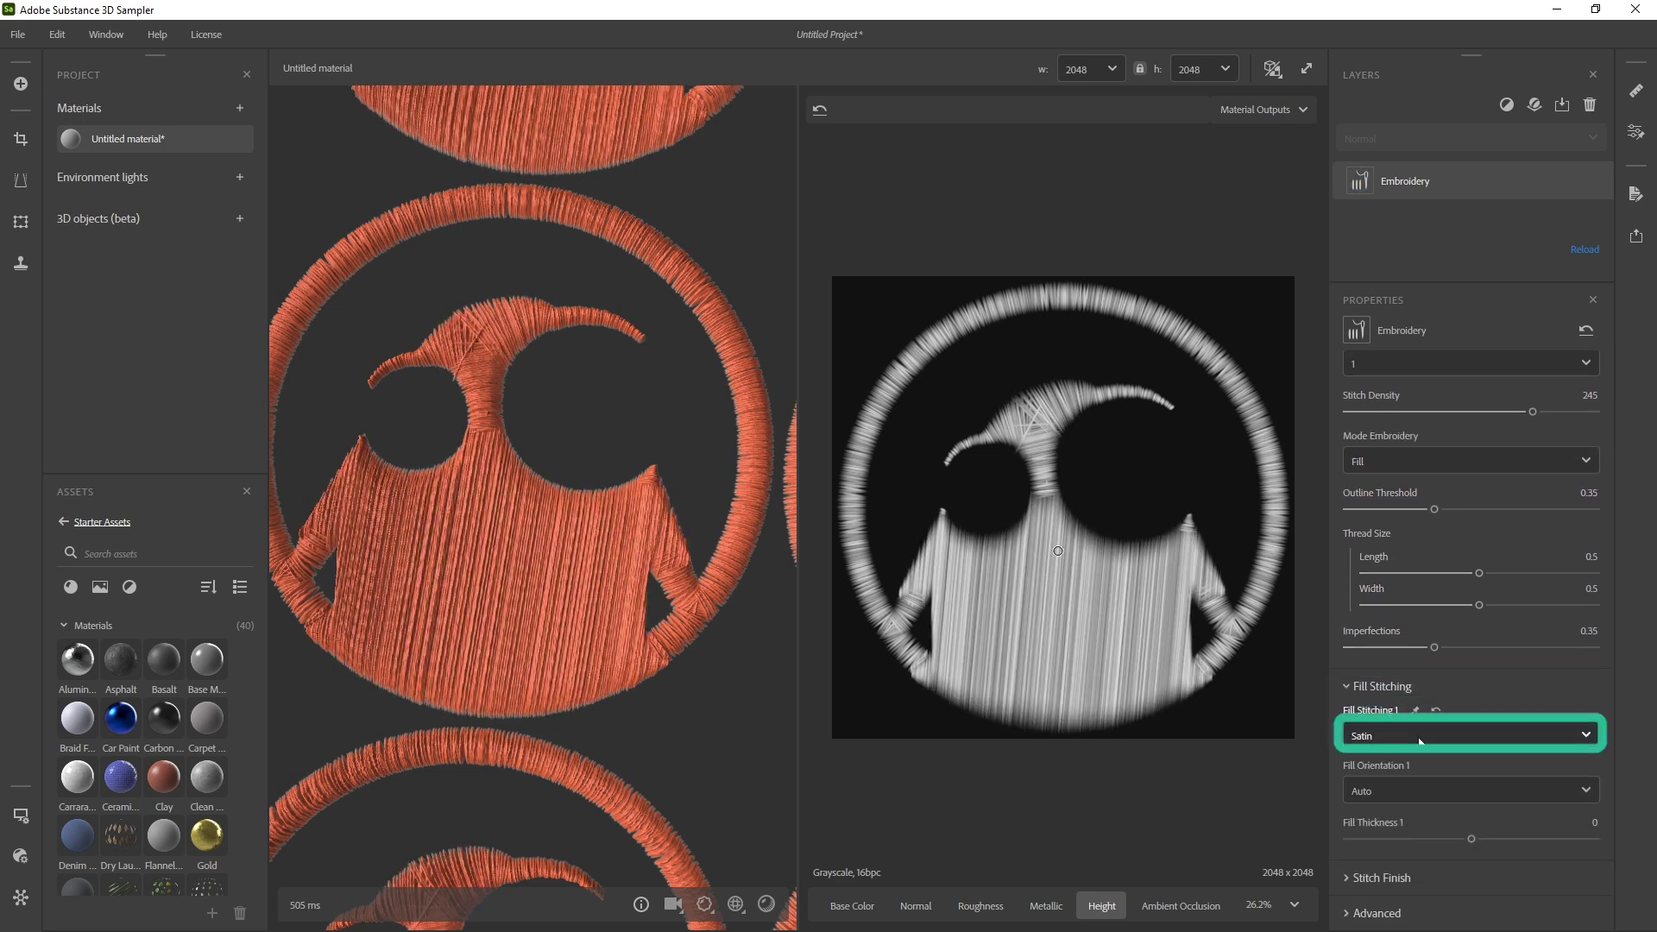
left_click(1415, 735)
left_click(1376, 797)
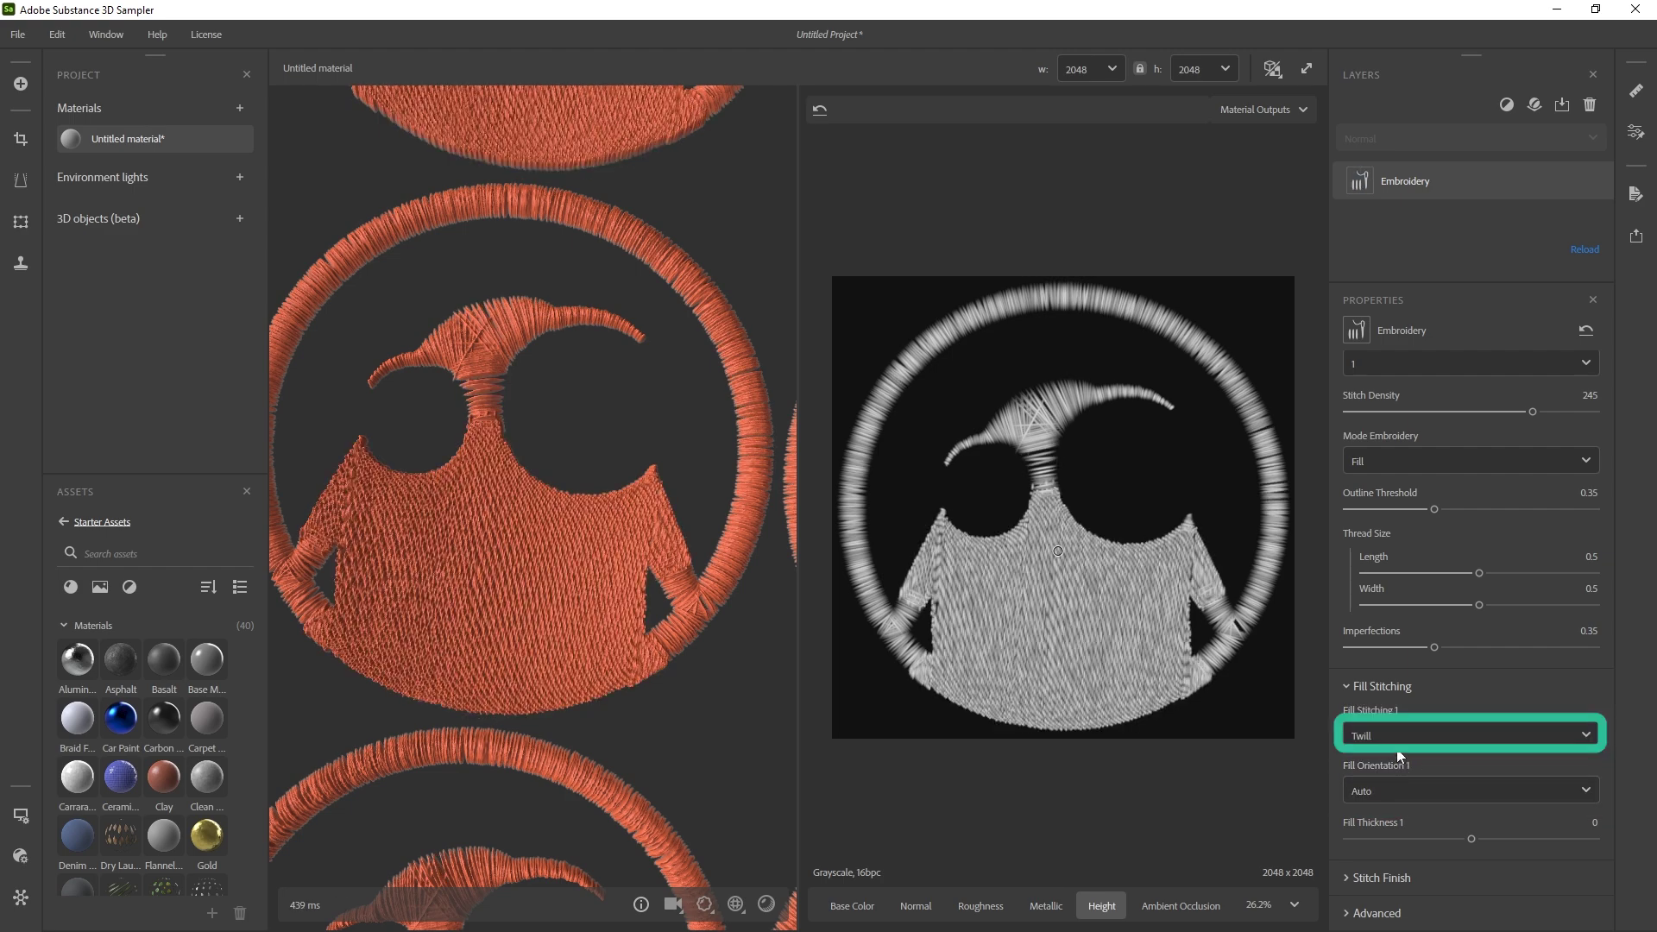
scroll(649, 673, "up", 5)
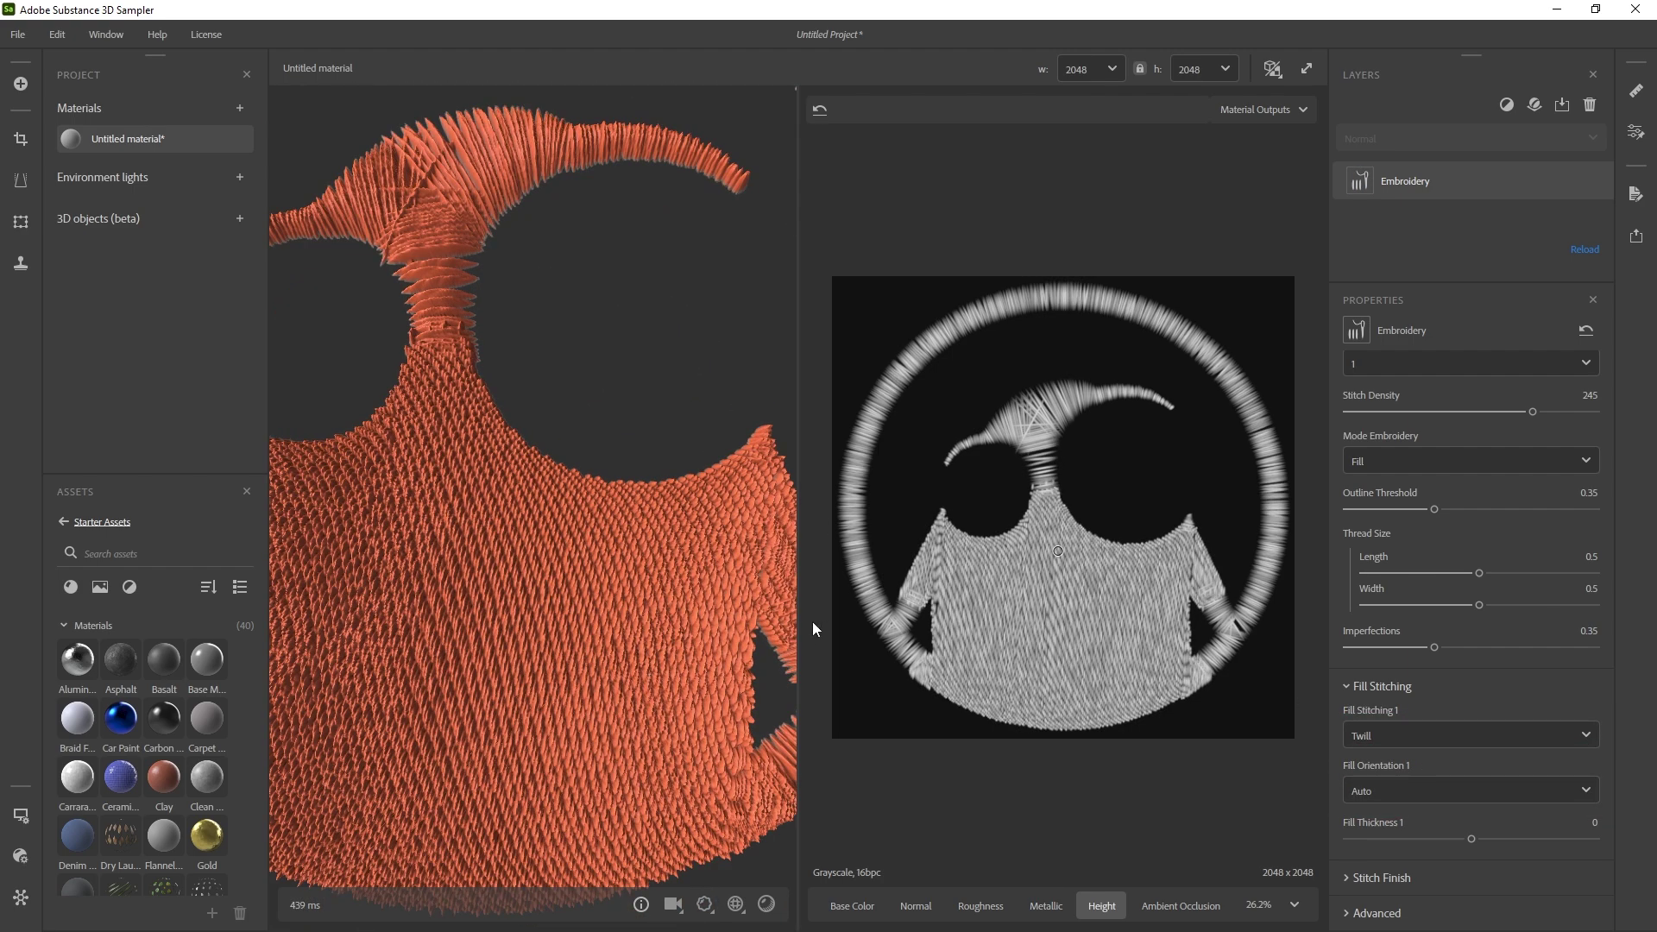
scroll(825, 621, "down", 2)
scroll(666, 619, "down", 3)
scroll(588, 594, "down", 2)
left_click_drag(608, 596, 624, 466)
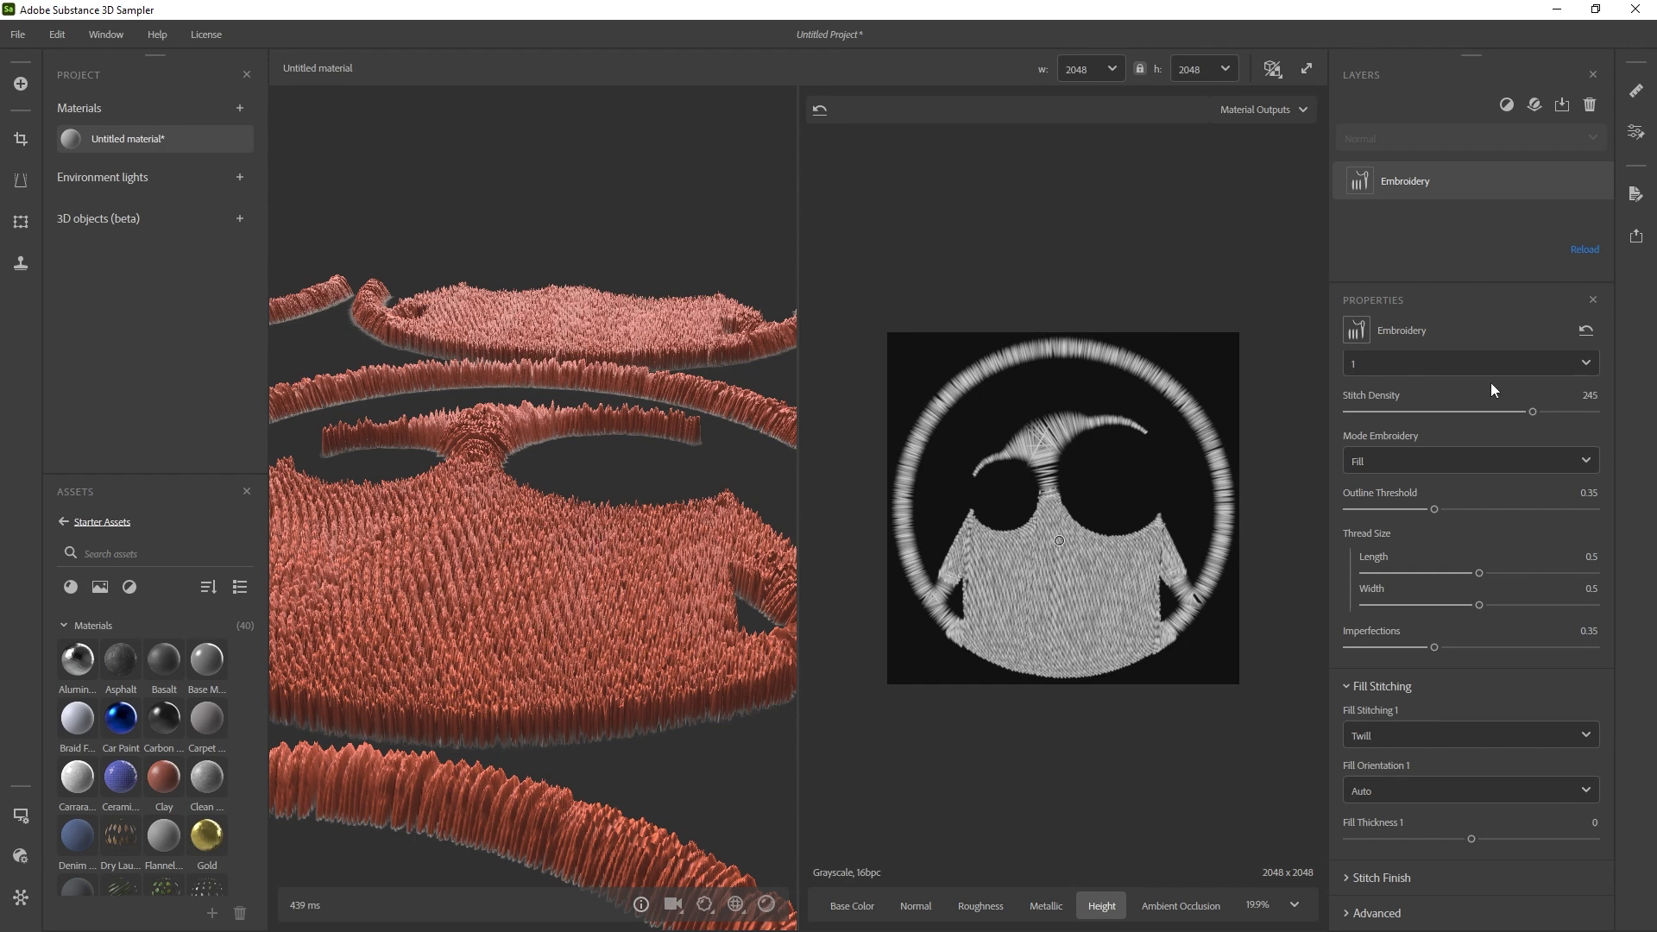
Set the embroidery's Normal Intensity to 0.45, and try a Height Position of 0.22 before resetting it to the default
left_click(704, 904)
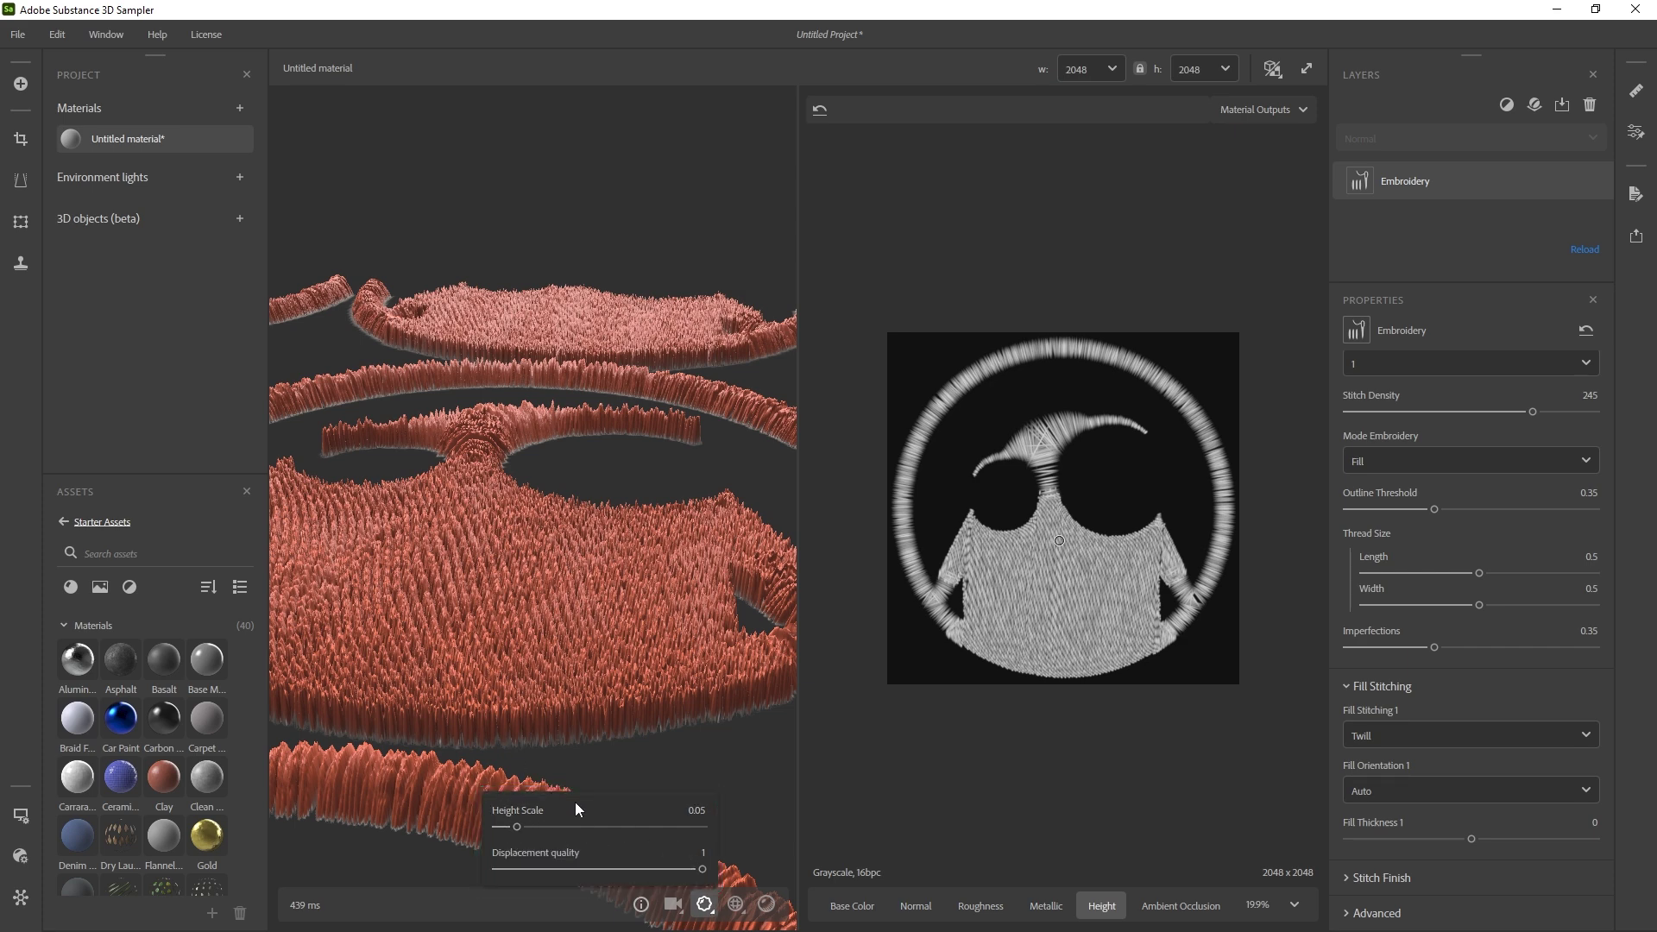
left_click(728, 732)
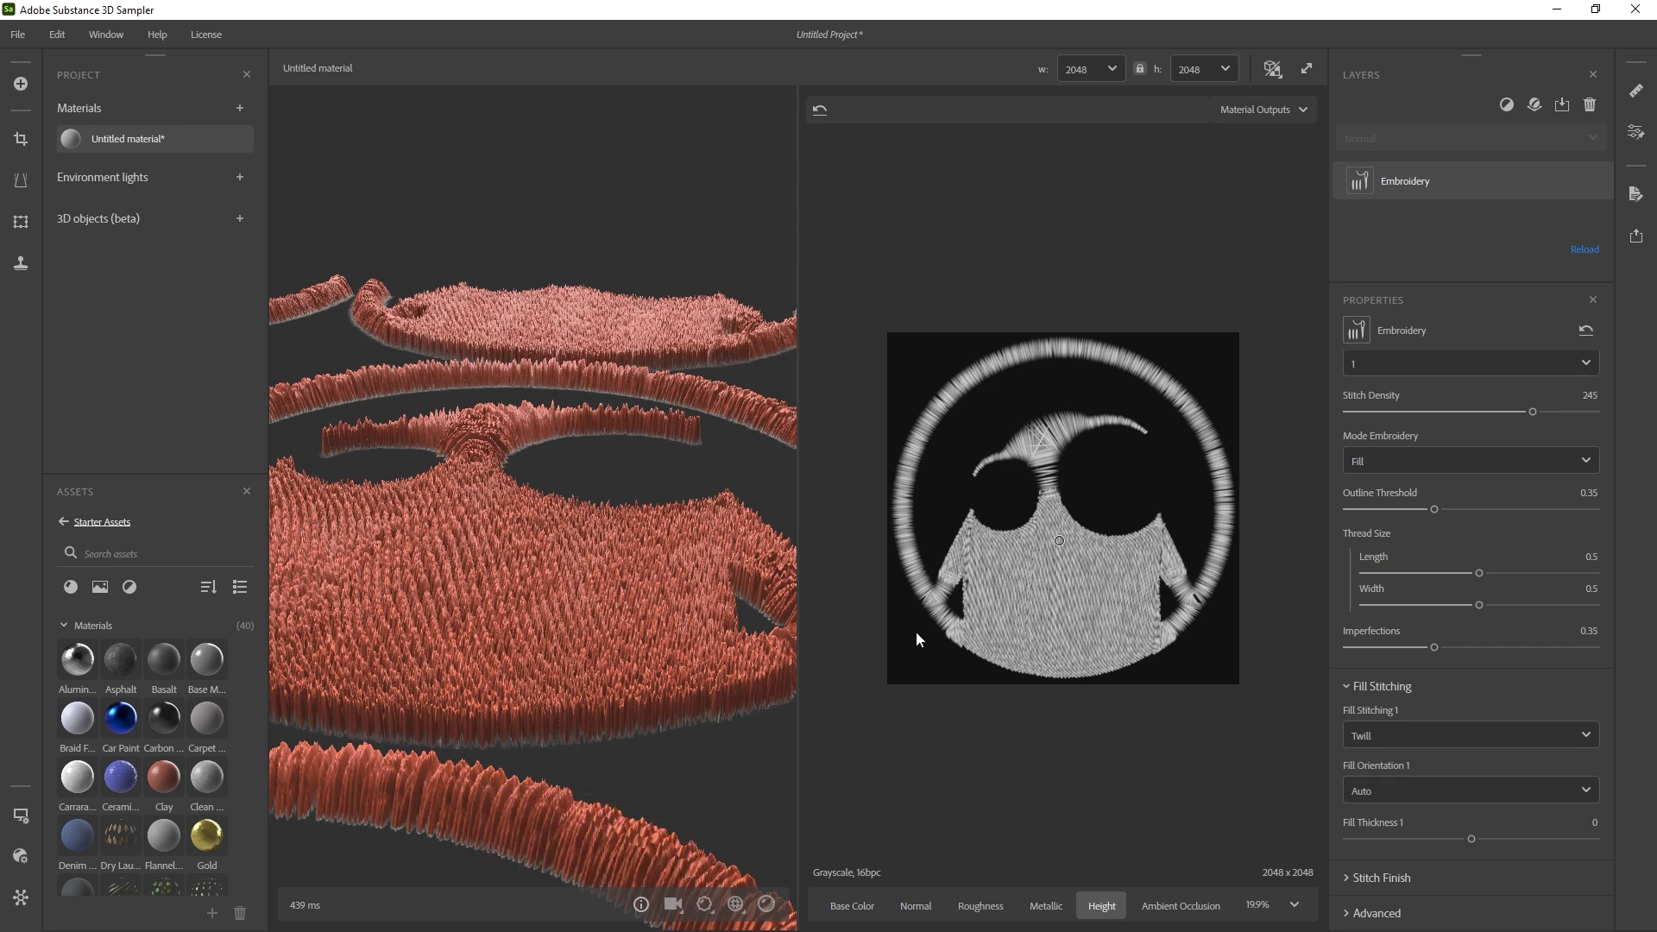
left_click(1379, 914)
scroll(1419, 850, "down", 2)
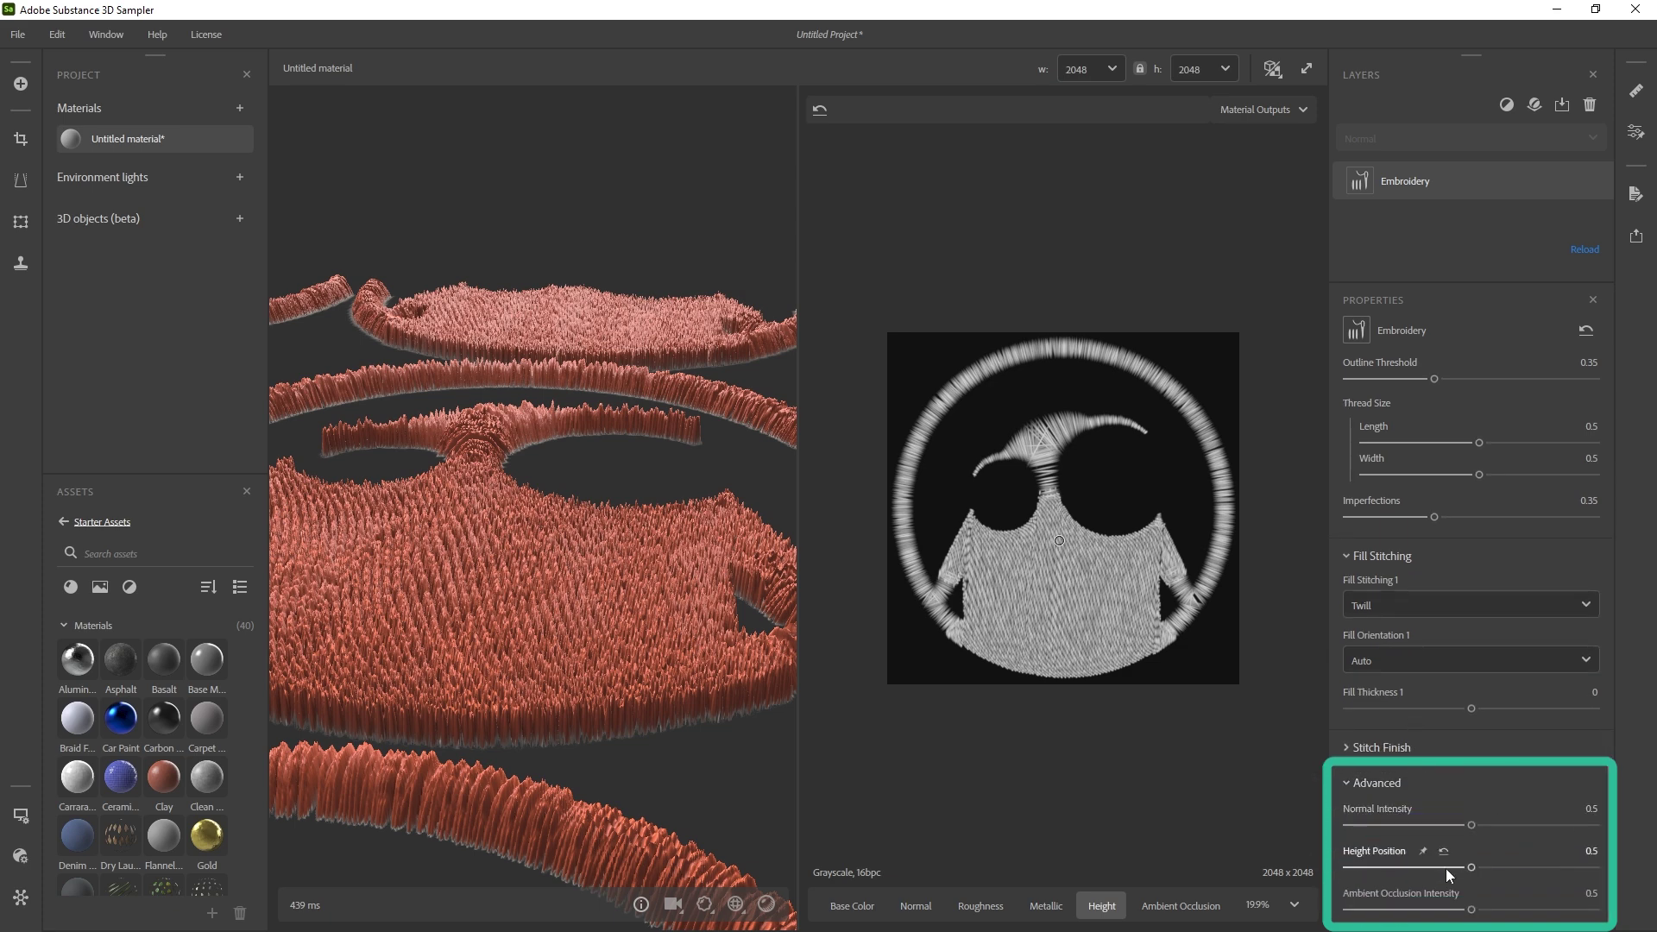
left_click_drag(1472, 826, 1405, 874)
left_click_drag(658, 430, 799, 607)
left_click_drag(566, 592, 591, 507)
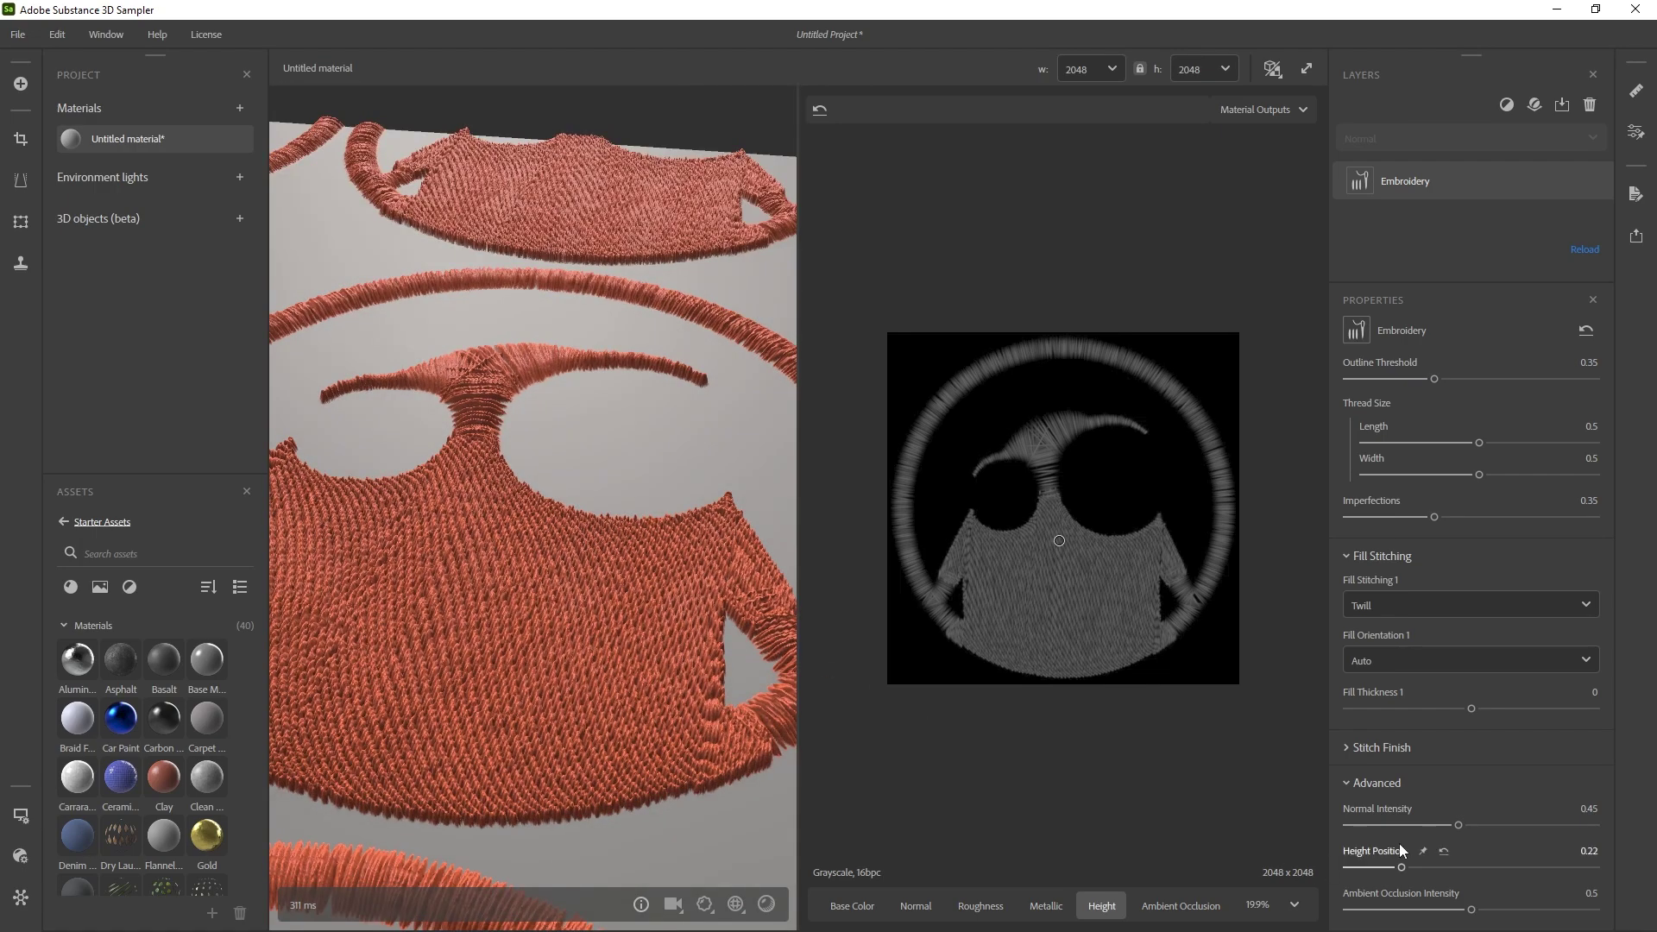
left_click(1444, 852)
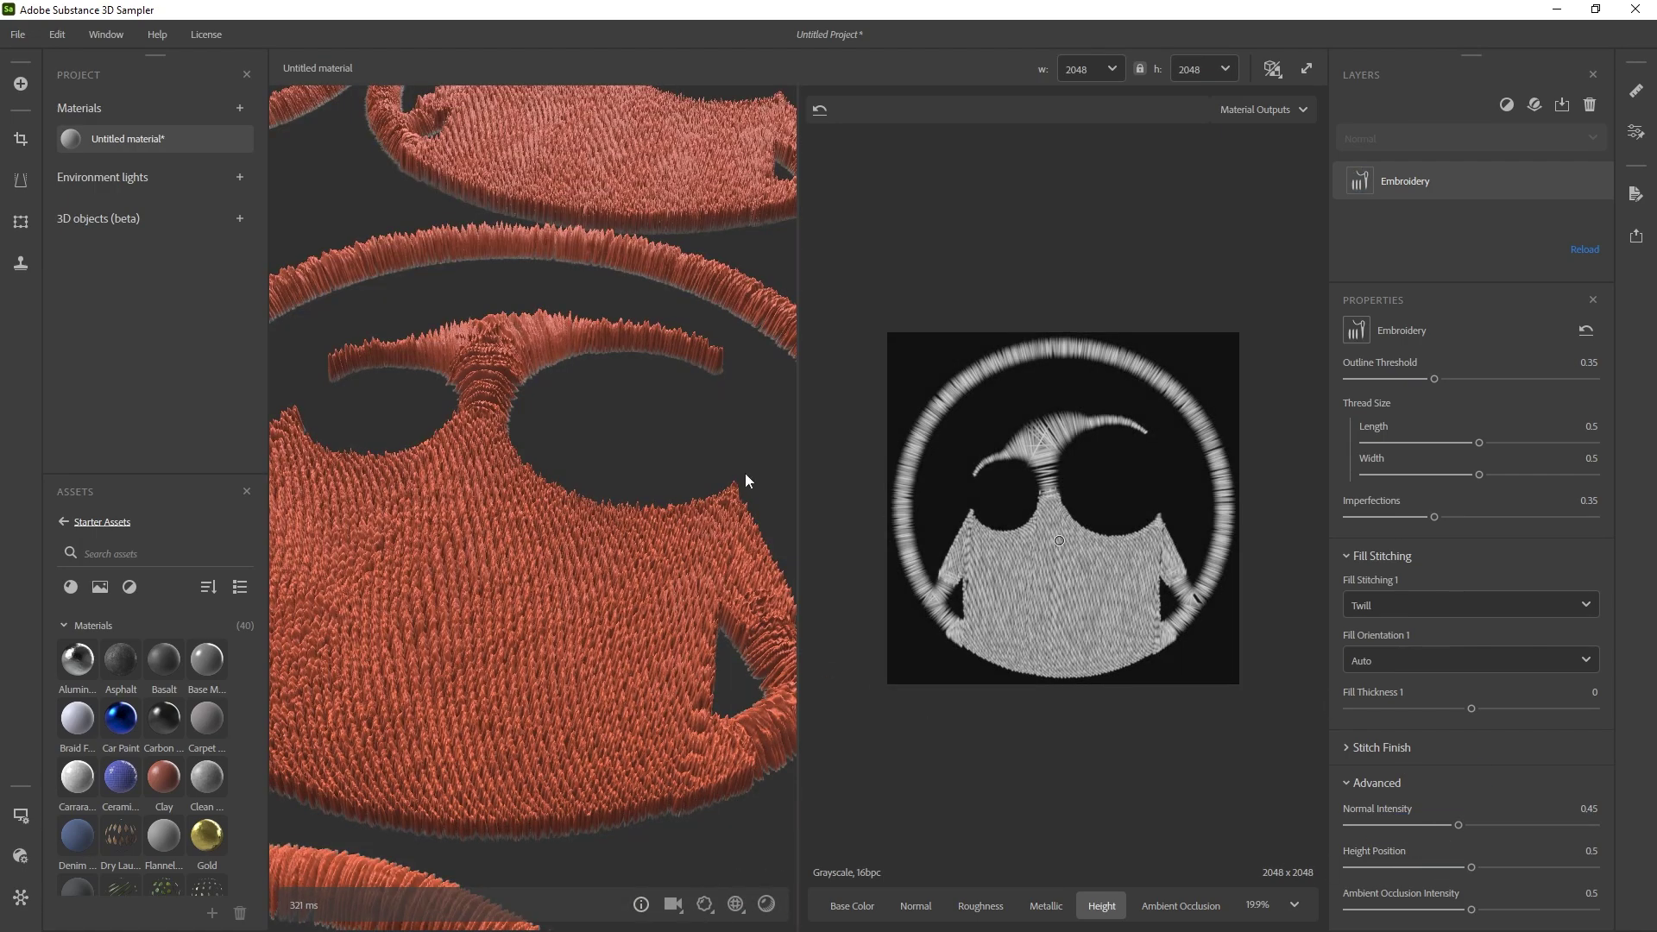
Change the embroidery's fill stitching to Satin and set its Imperfections to 0.4
left_click_drag(746, 481, 535, 422)
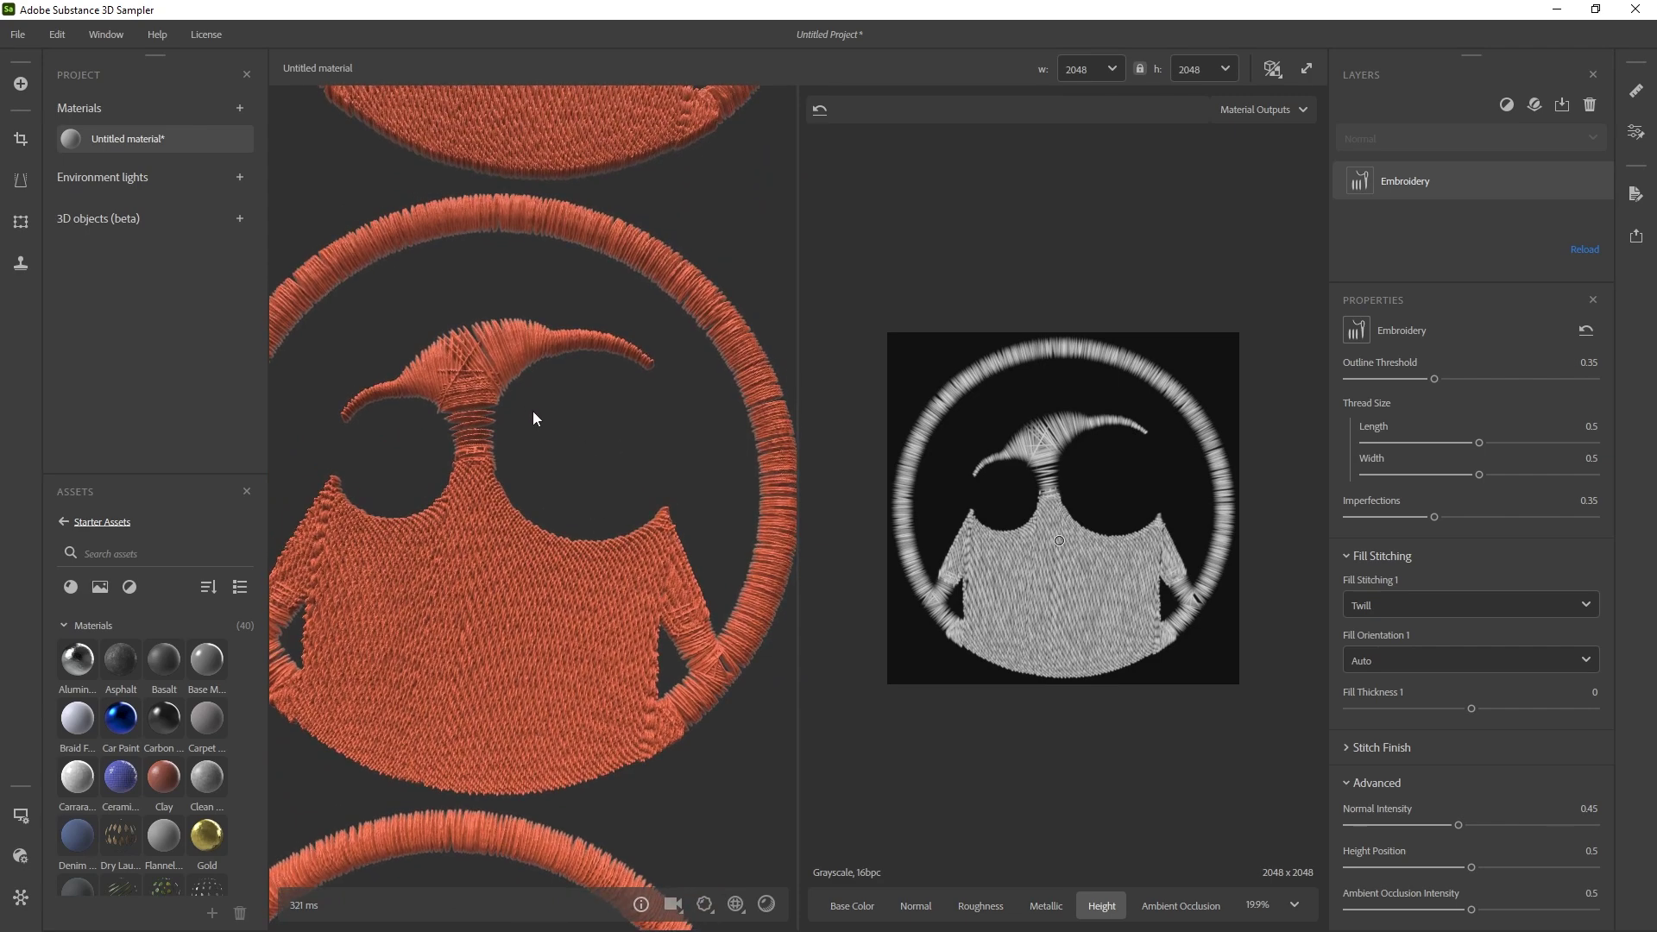
left_click_drag(528, 257, 572, 401)
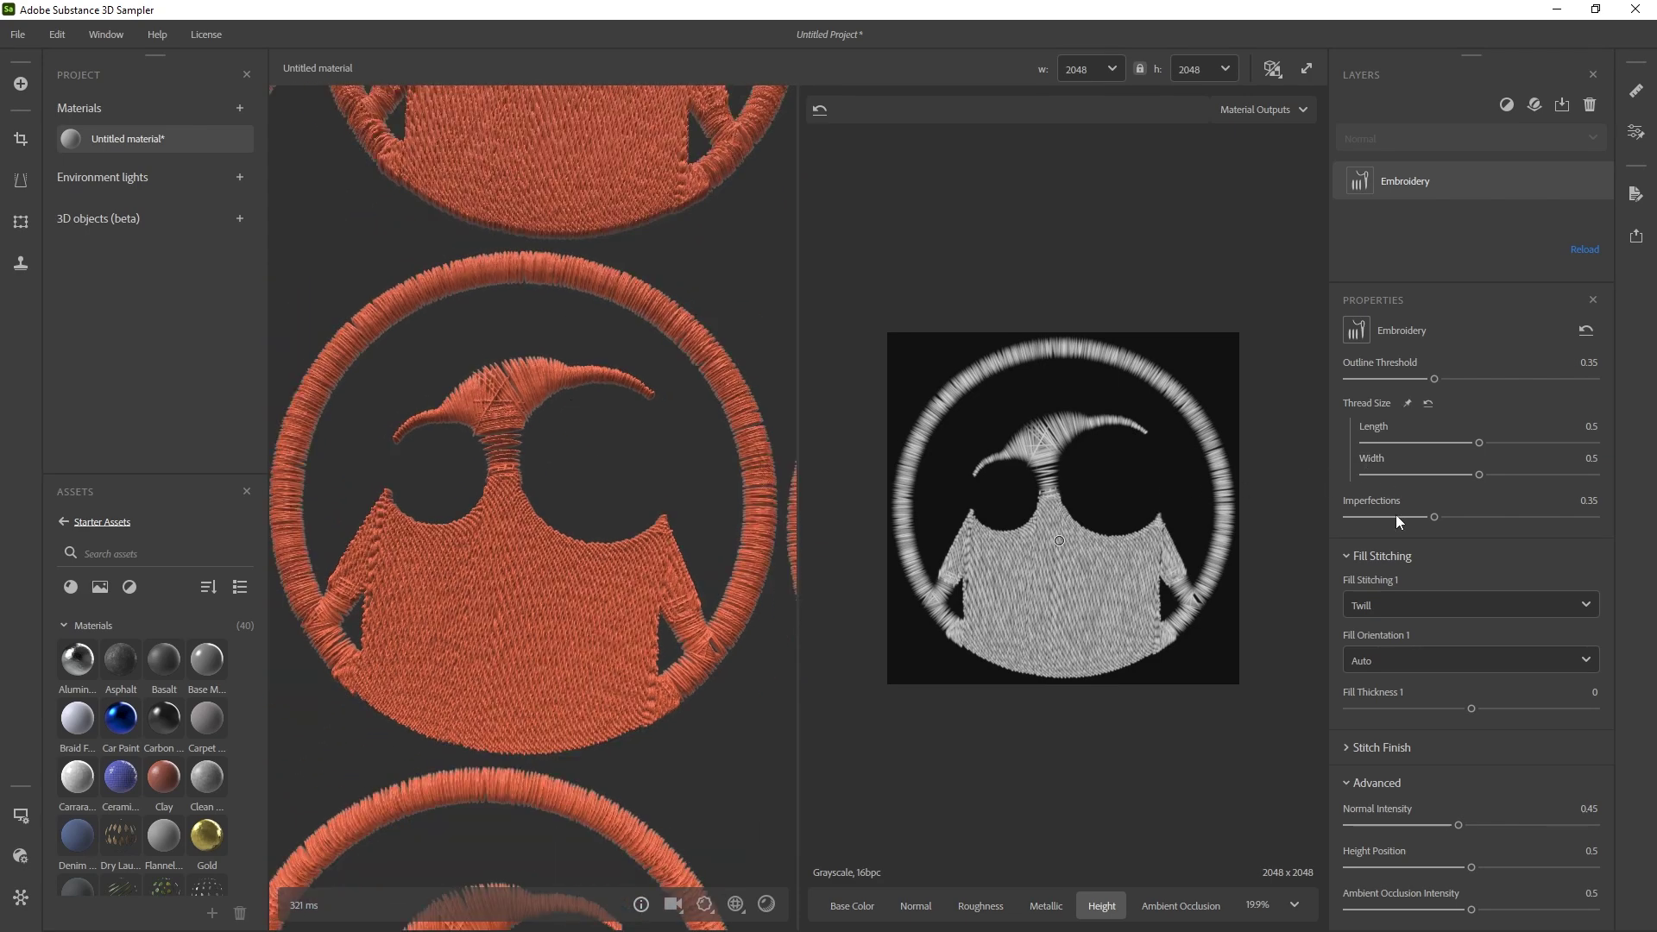
left_click(1405, 608)
left_click(1398, 638)
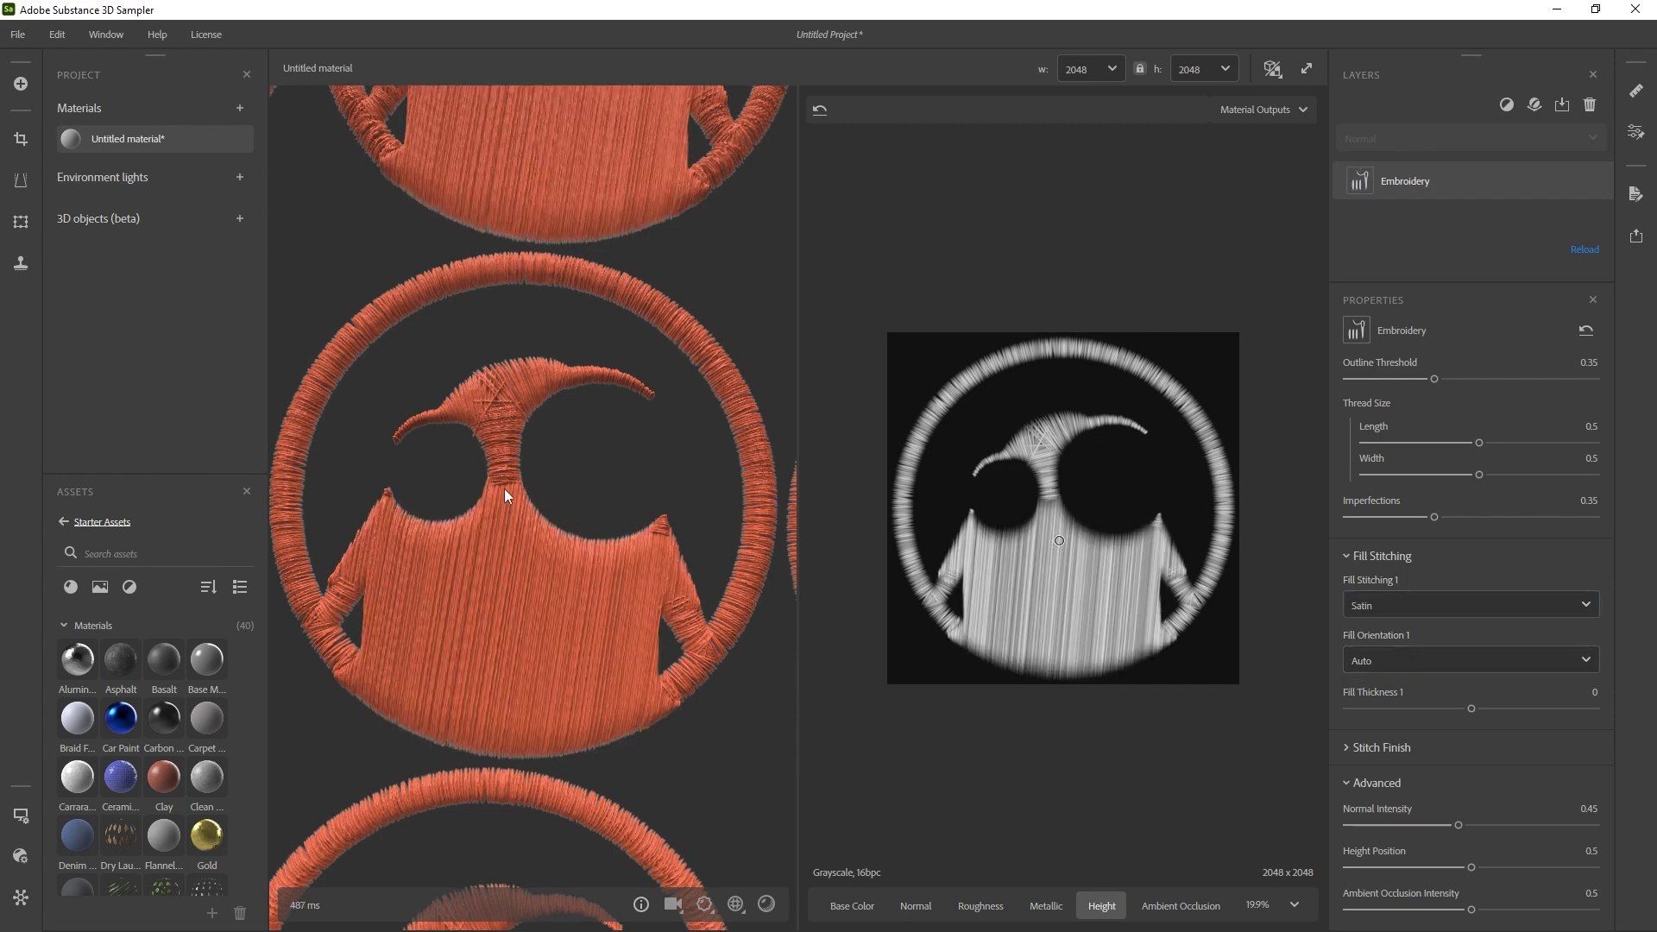
left_click_drag(503, 496, 509, 473)
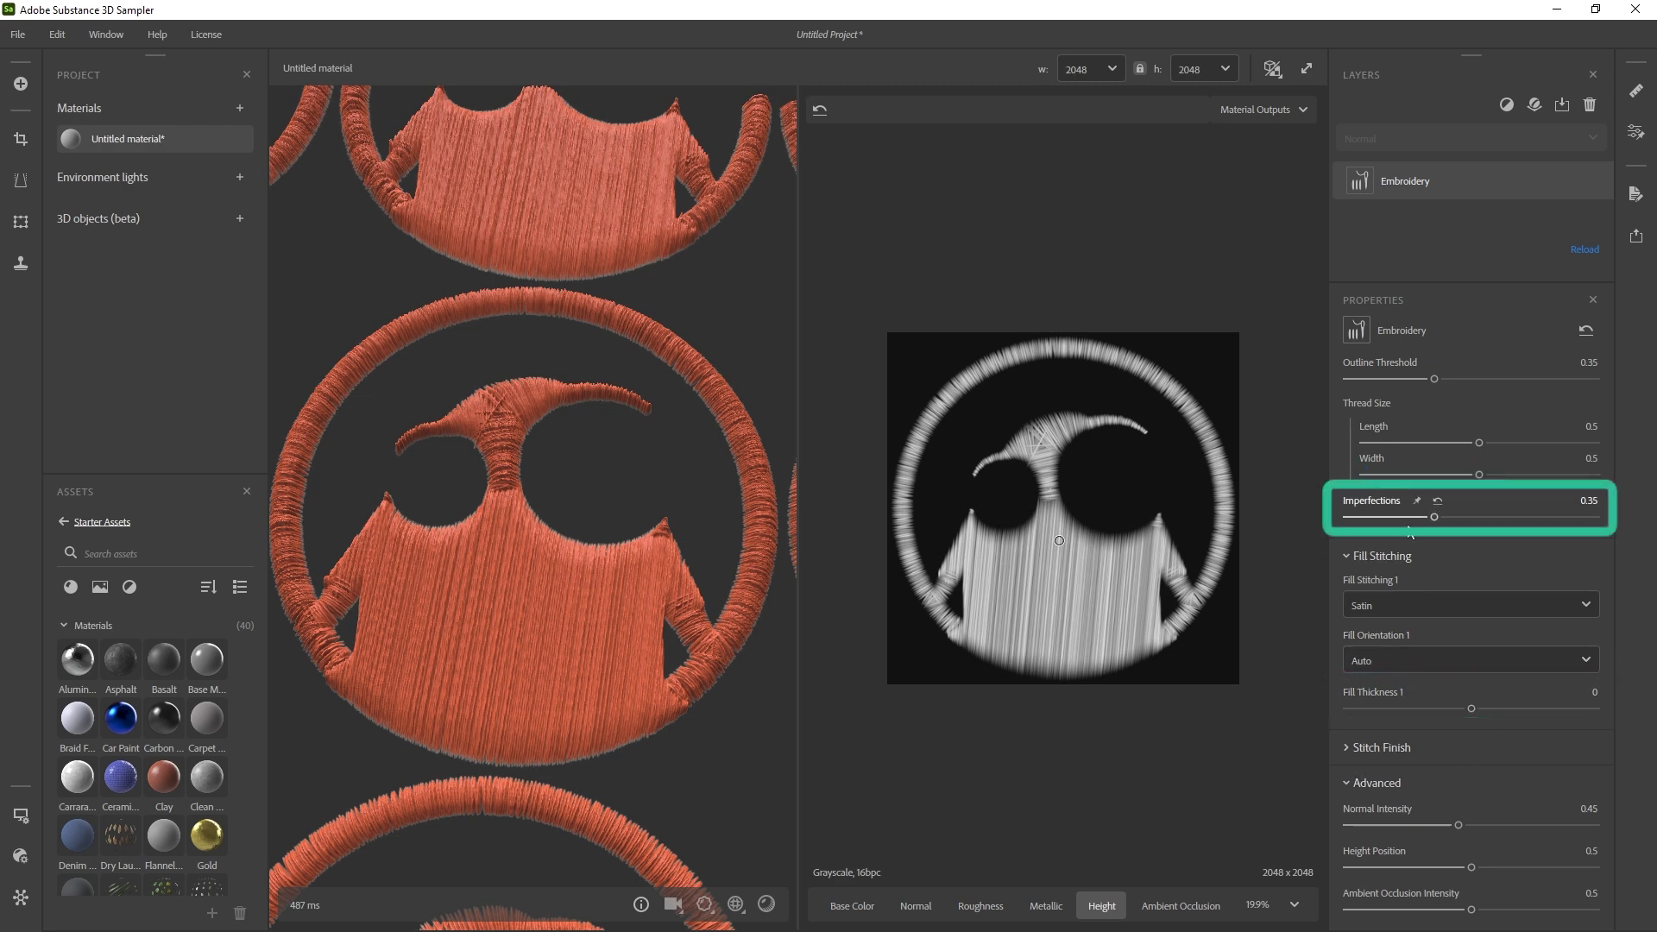
mouse_move(1434, 516)
left_mouse_down()
mouse_move(1333, 522)
mouse_move(1555, 514)
mouse_move(1446, 518)
left_mouse_up()
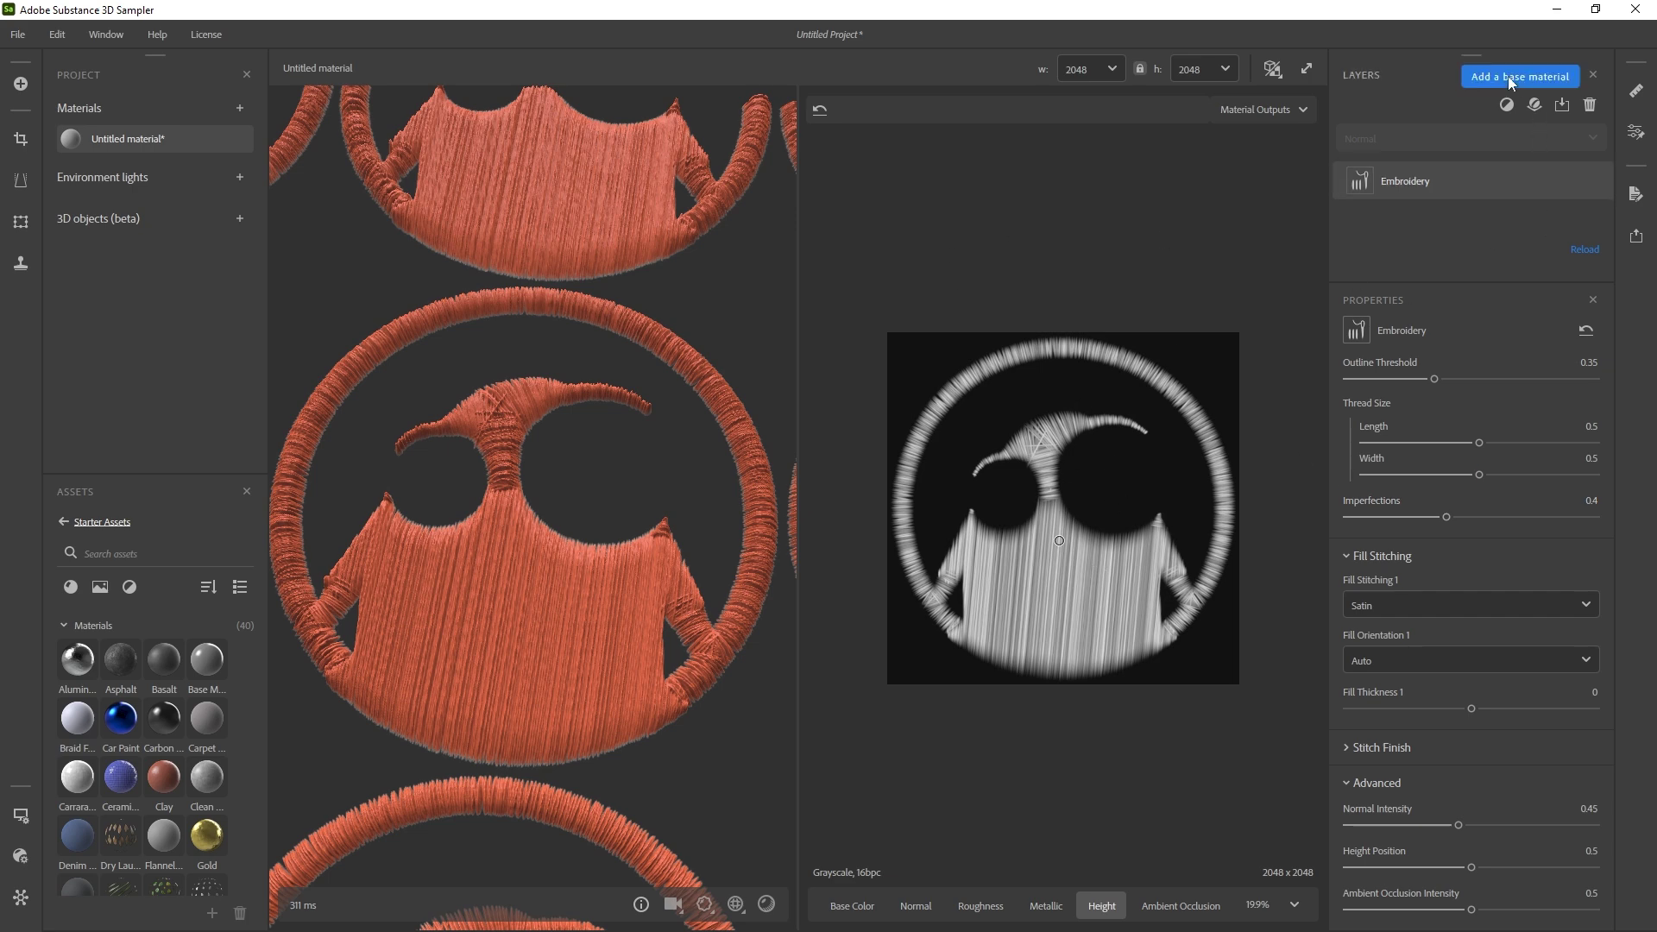
Add a second Embroidery filter above the first and load the orange logo image as its input
left_click(1504, 107)
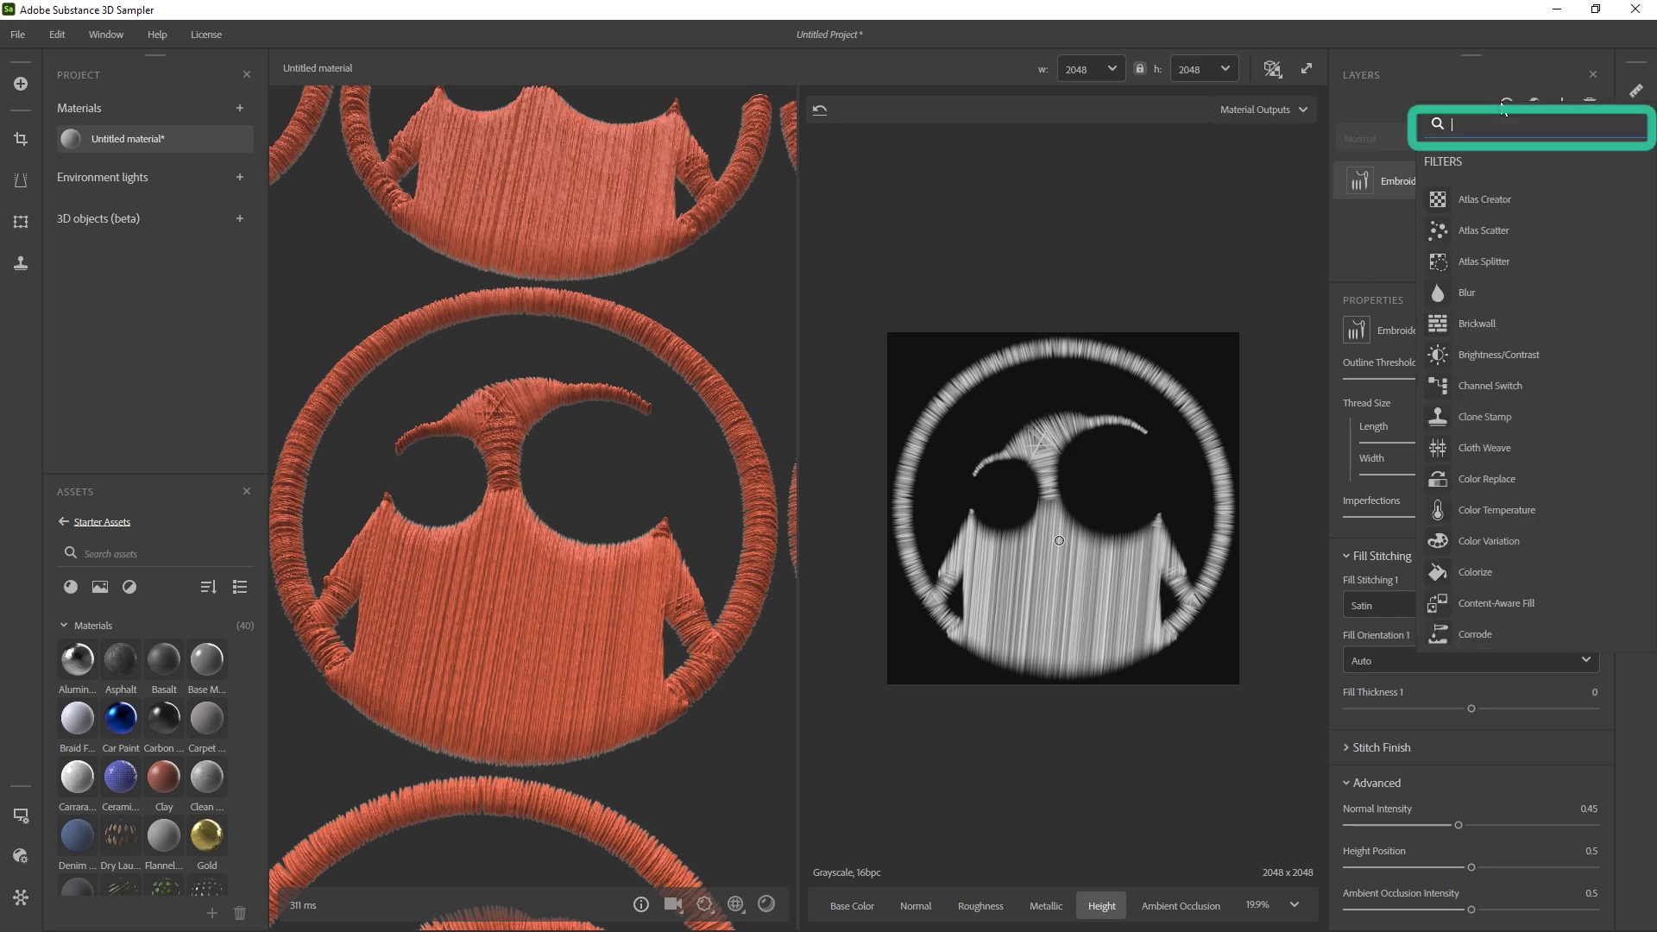
type("embr")
left_click(1508, 198)
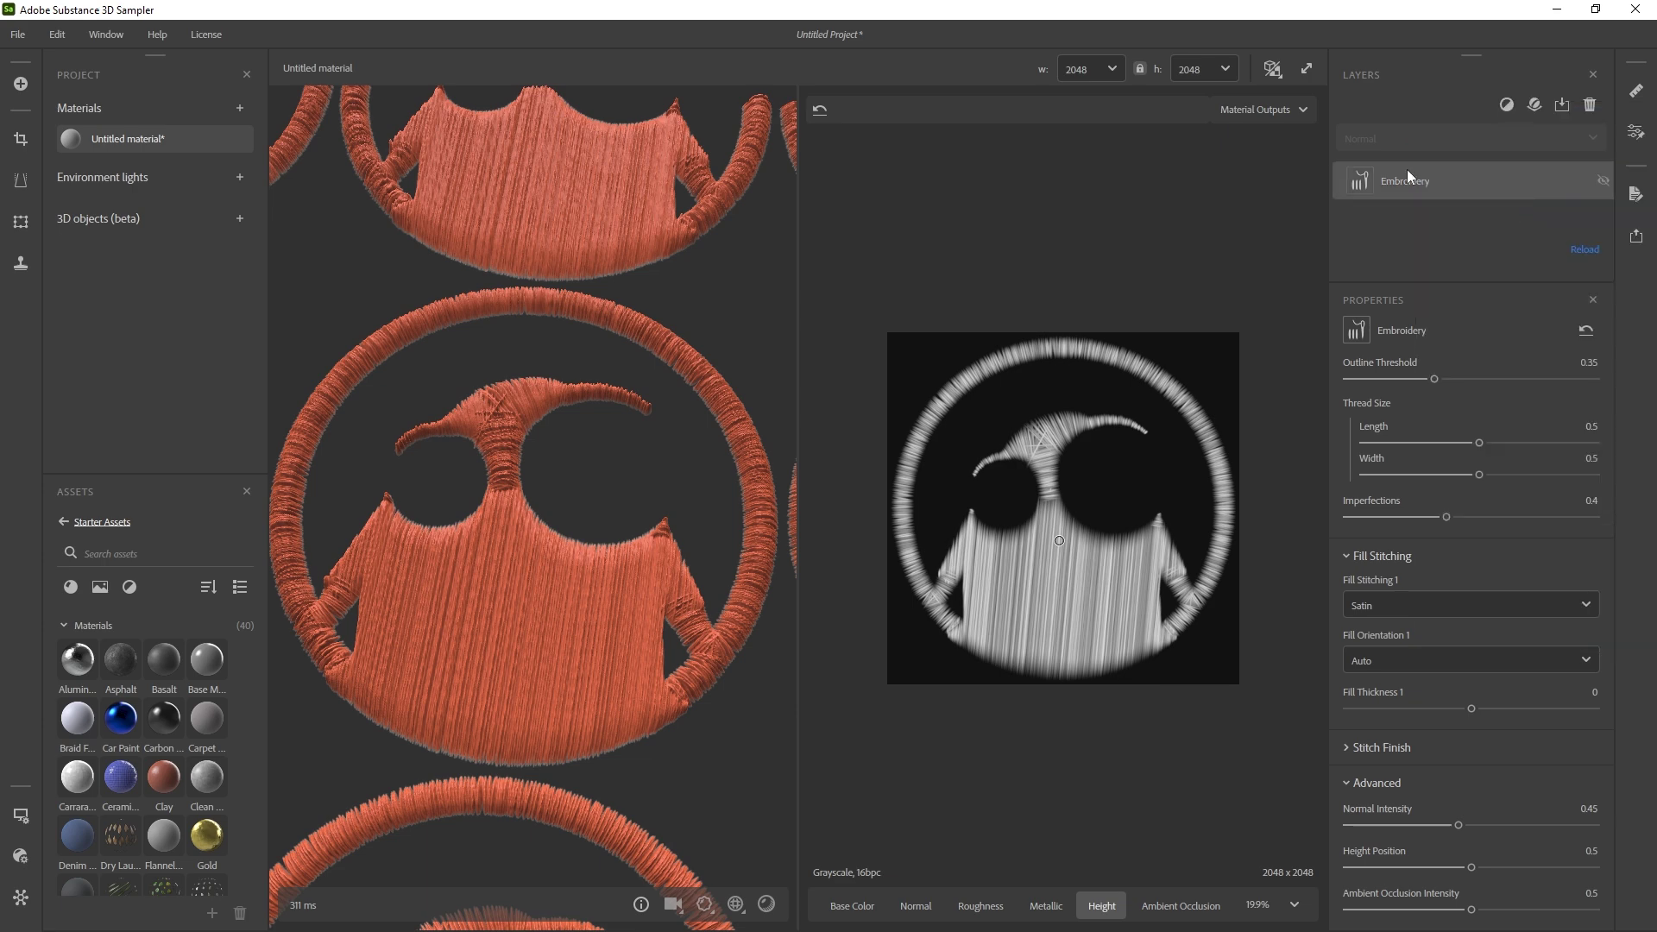
left_click_drag(1656, 451, 1542, 455)
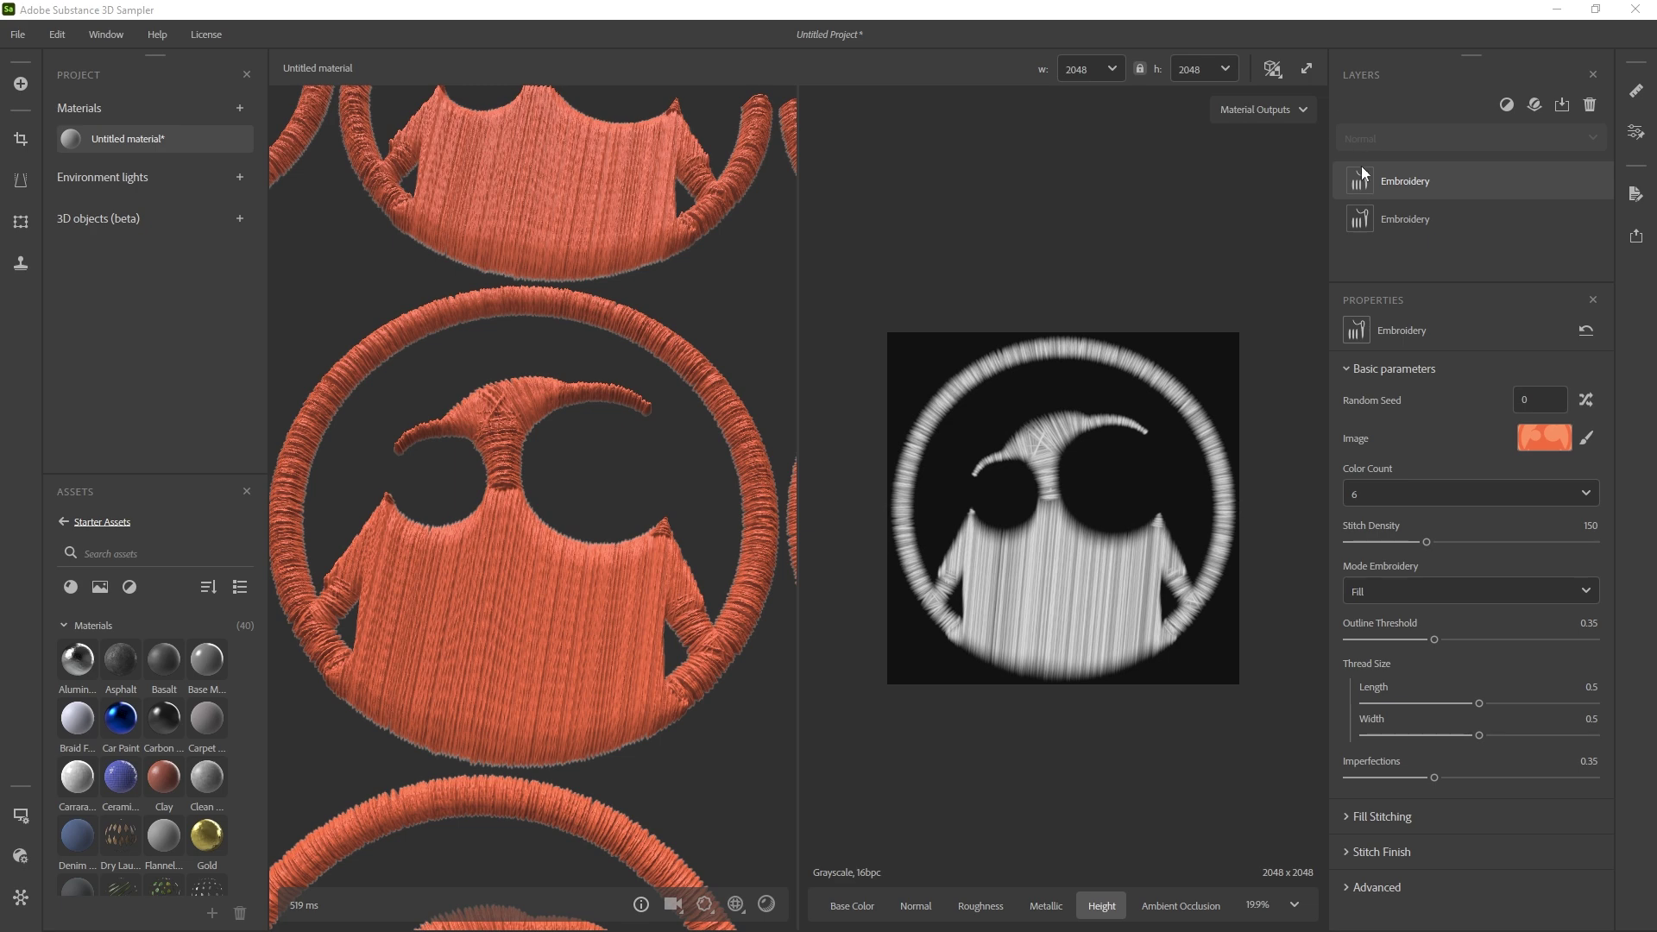
Set the upper Embroidery filter's Color Count to 1 and its embroidery mode to Outline
left_click(1406, 494)
left_click(1363, 530)
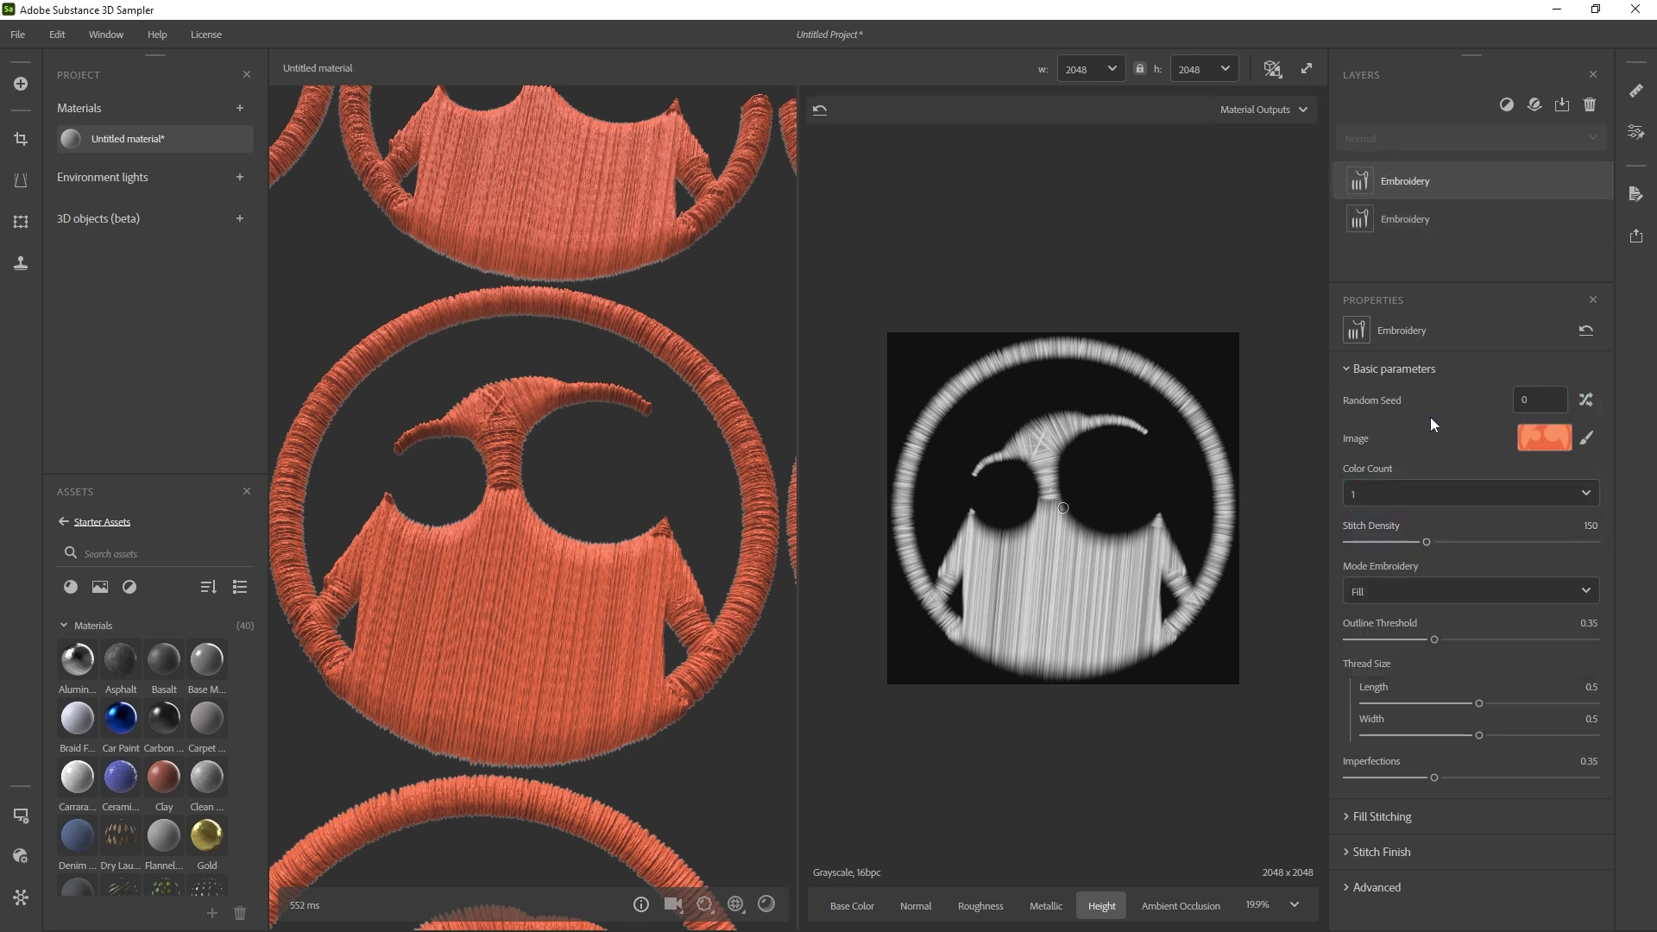
left_click(1395, 592)
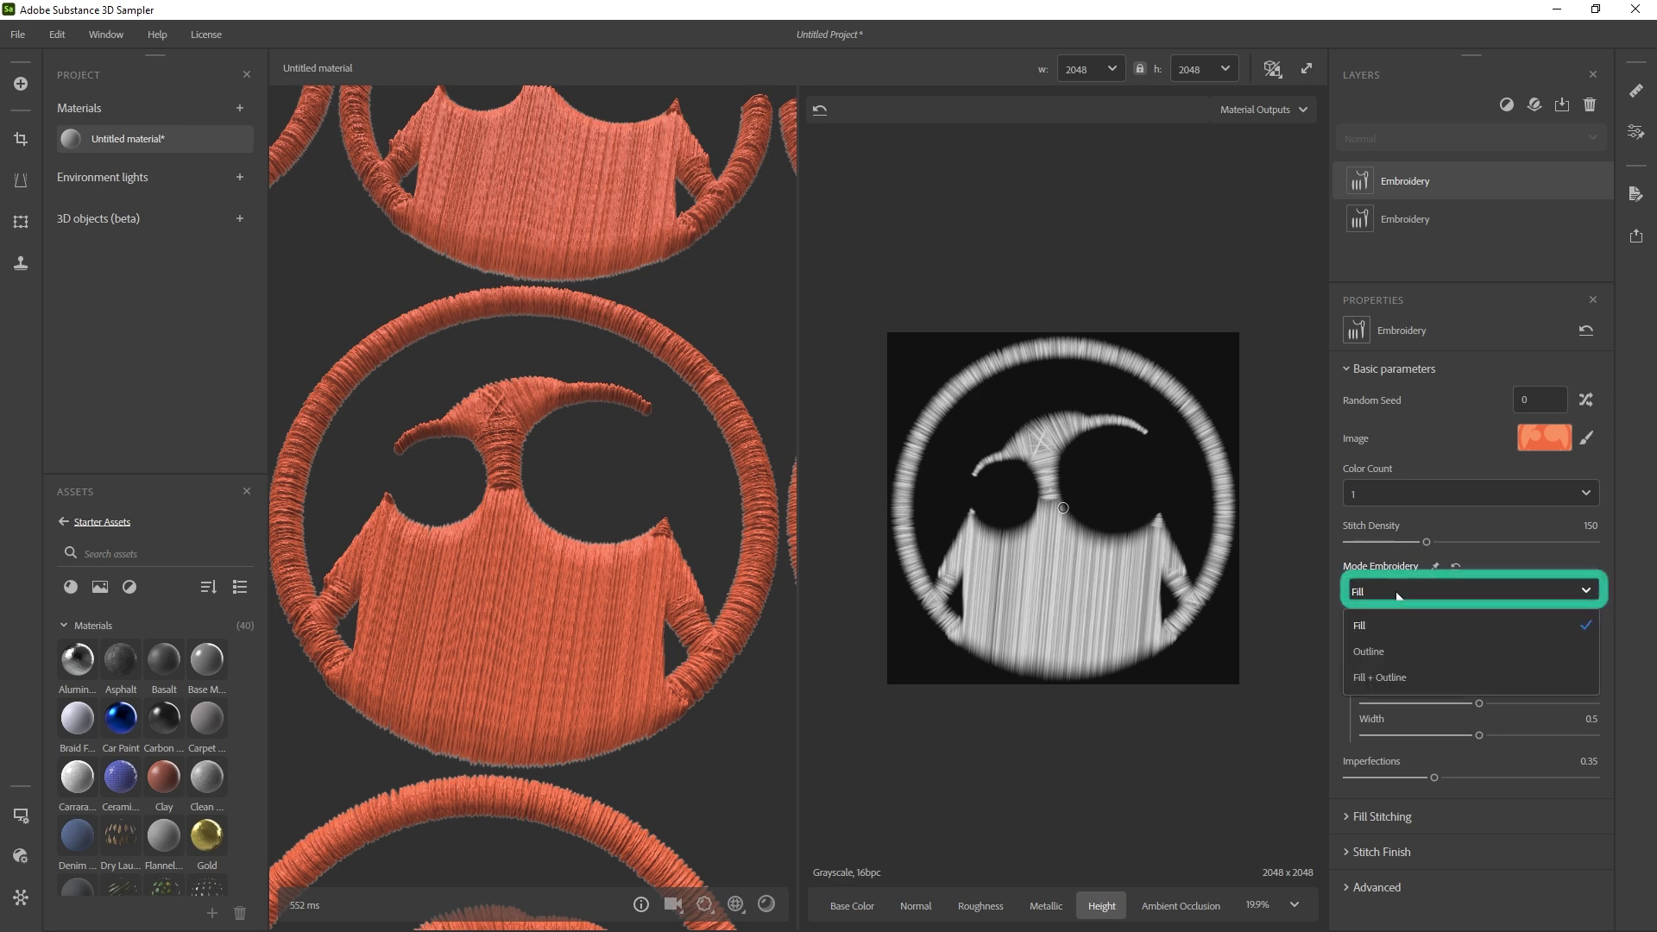
left_click(1399, 650)
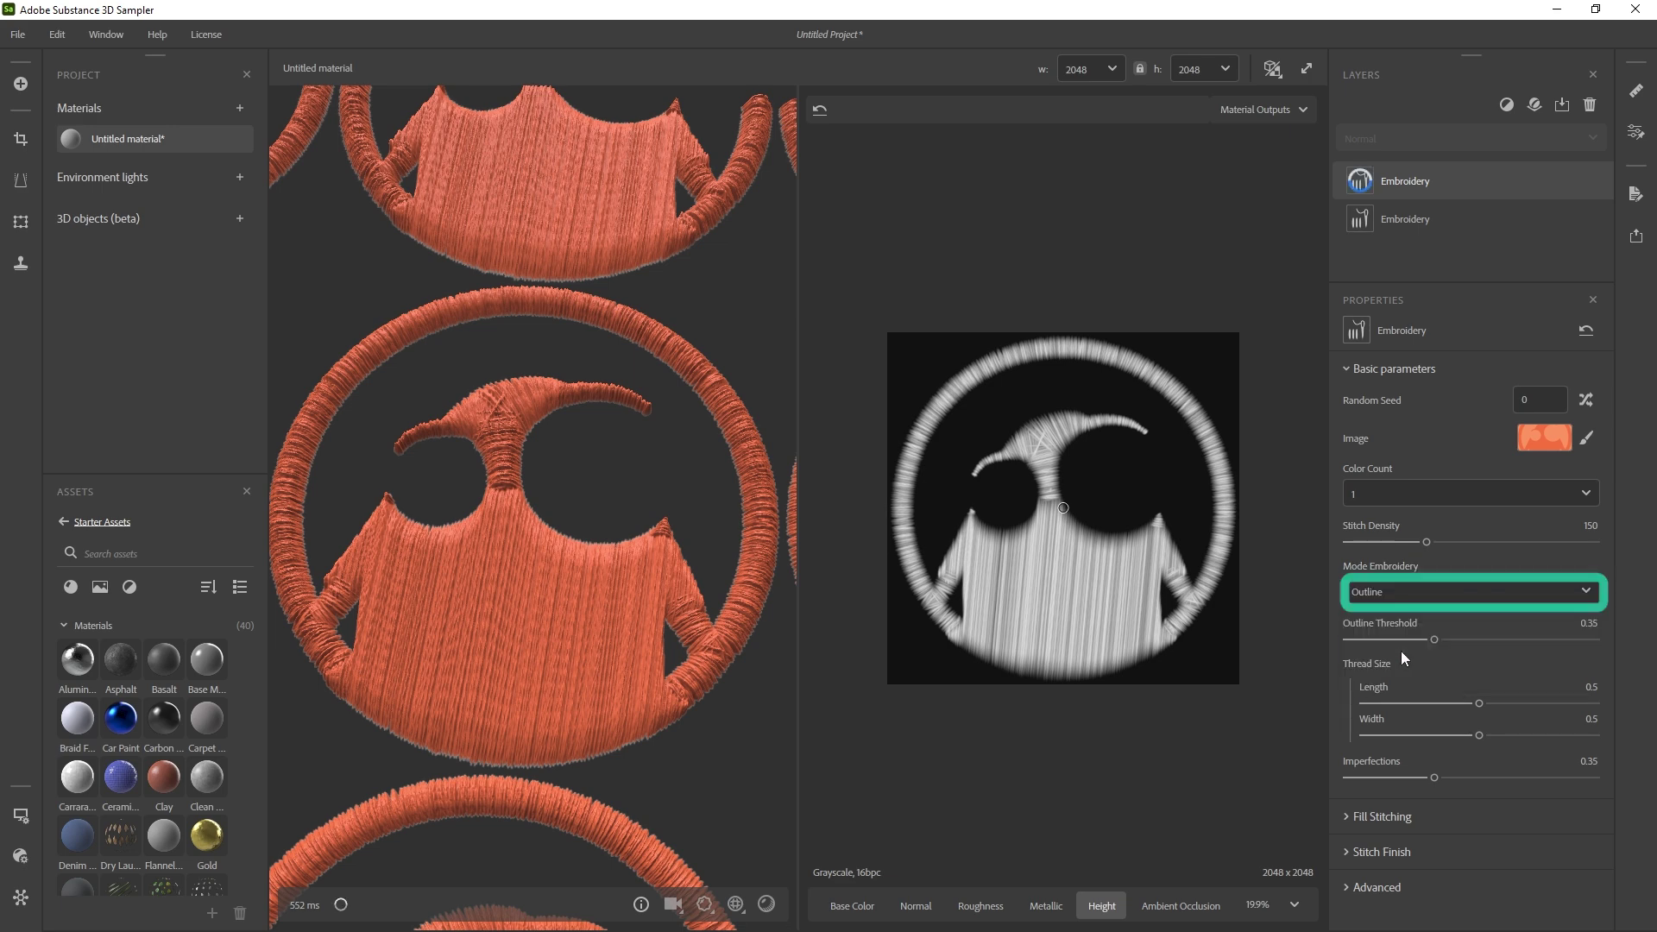
left_click(1395, 596)
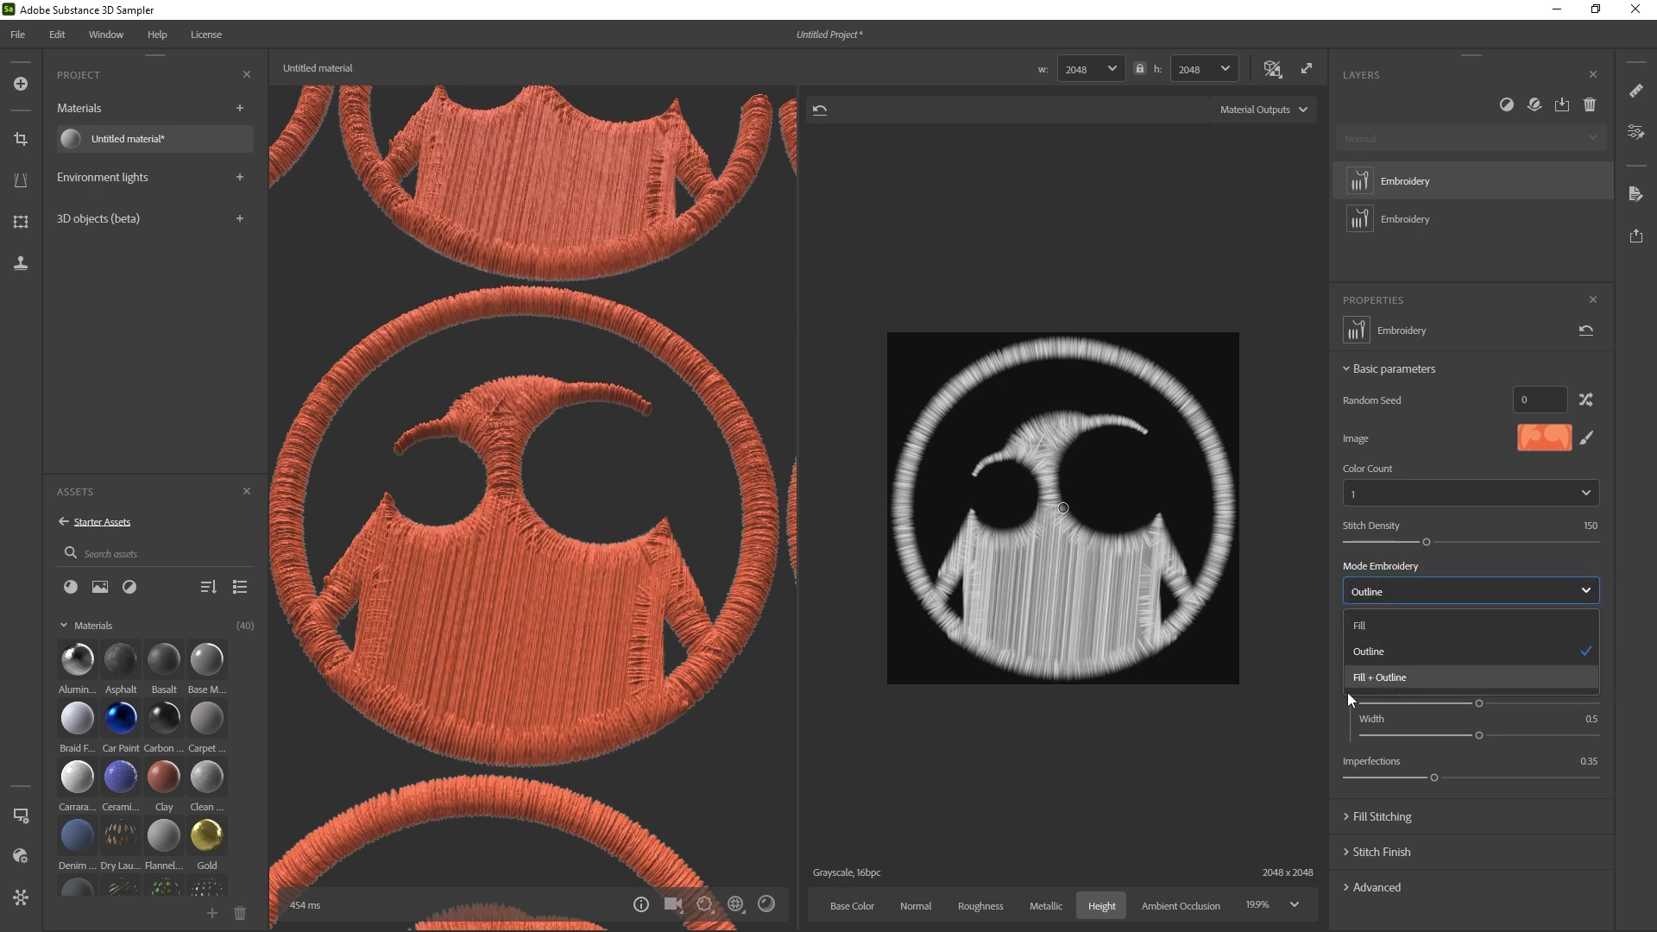
left_click(1422, 594)
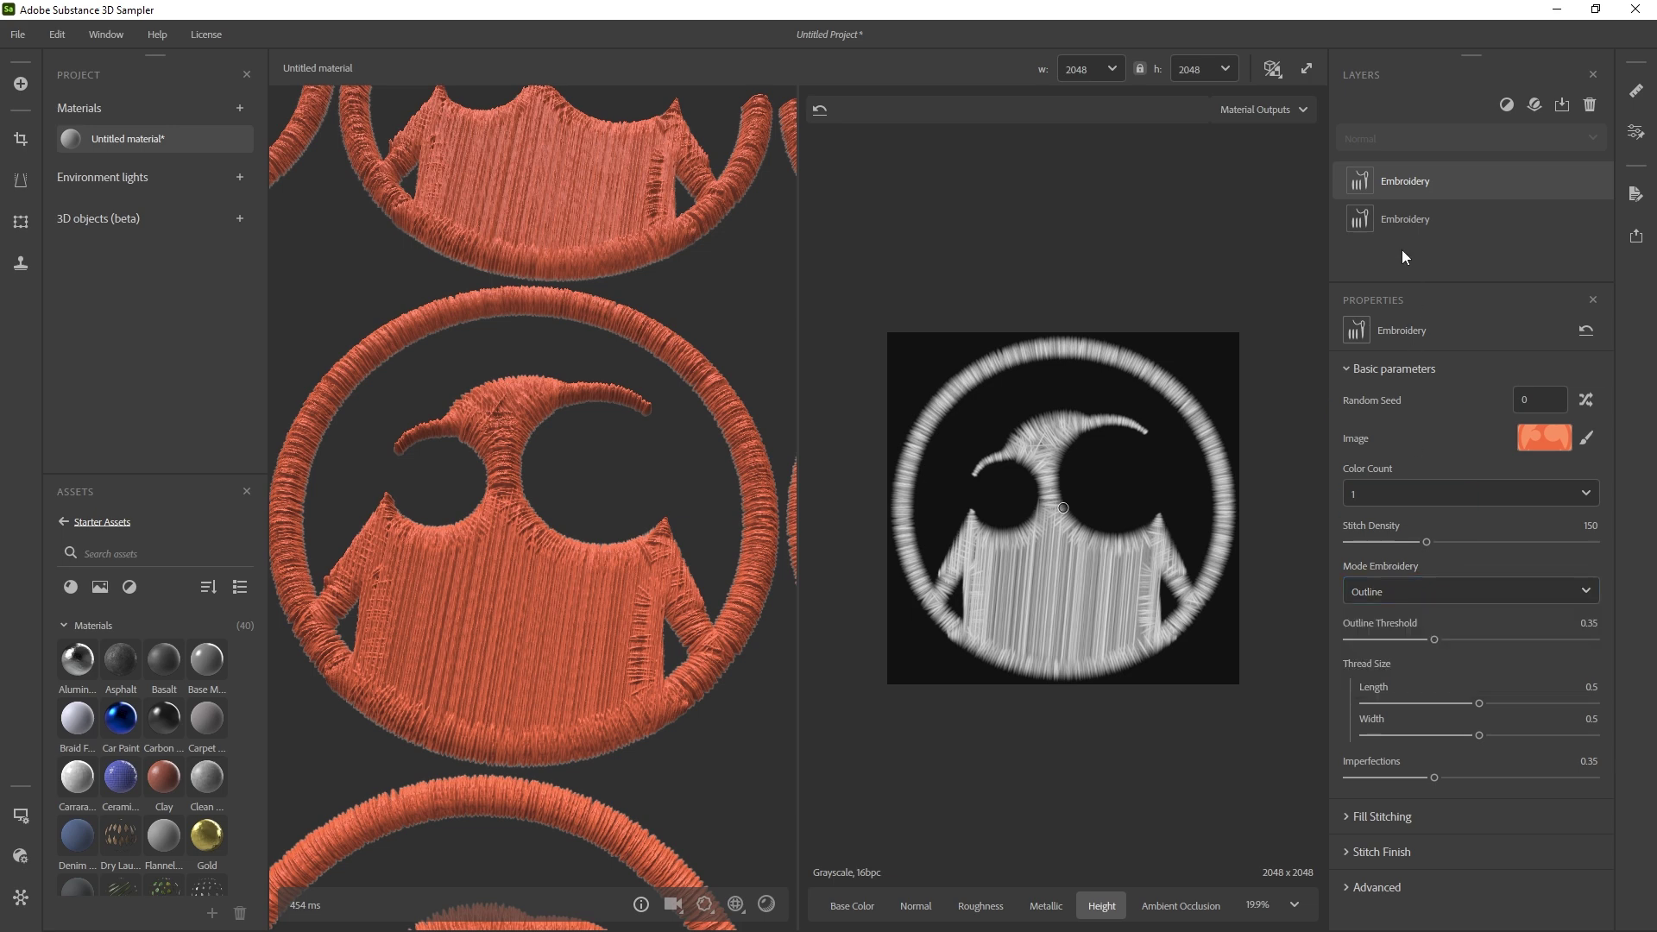
left_click(1396, 197)
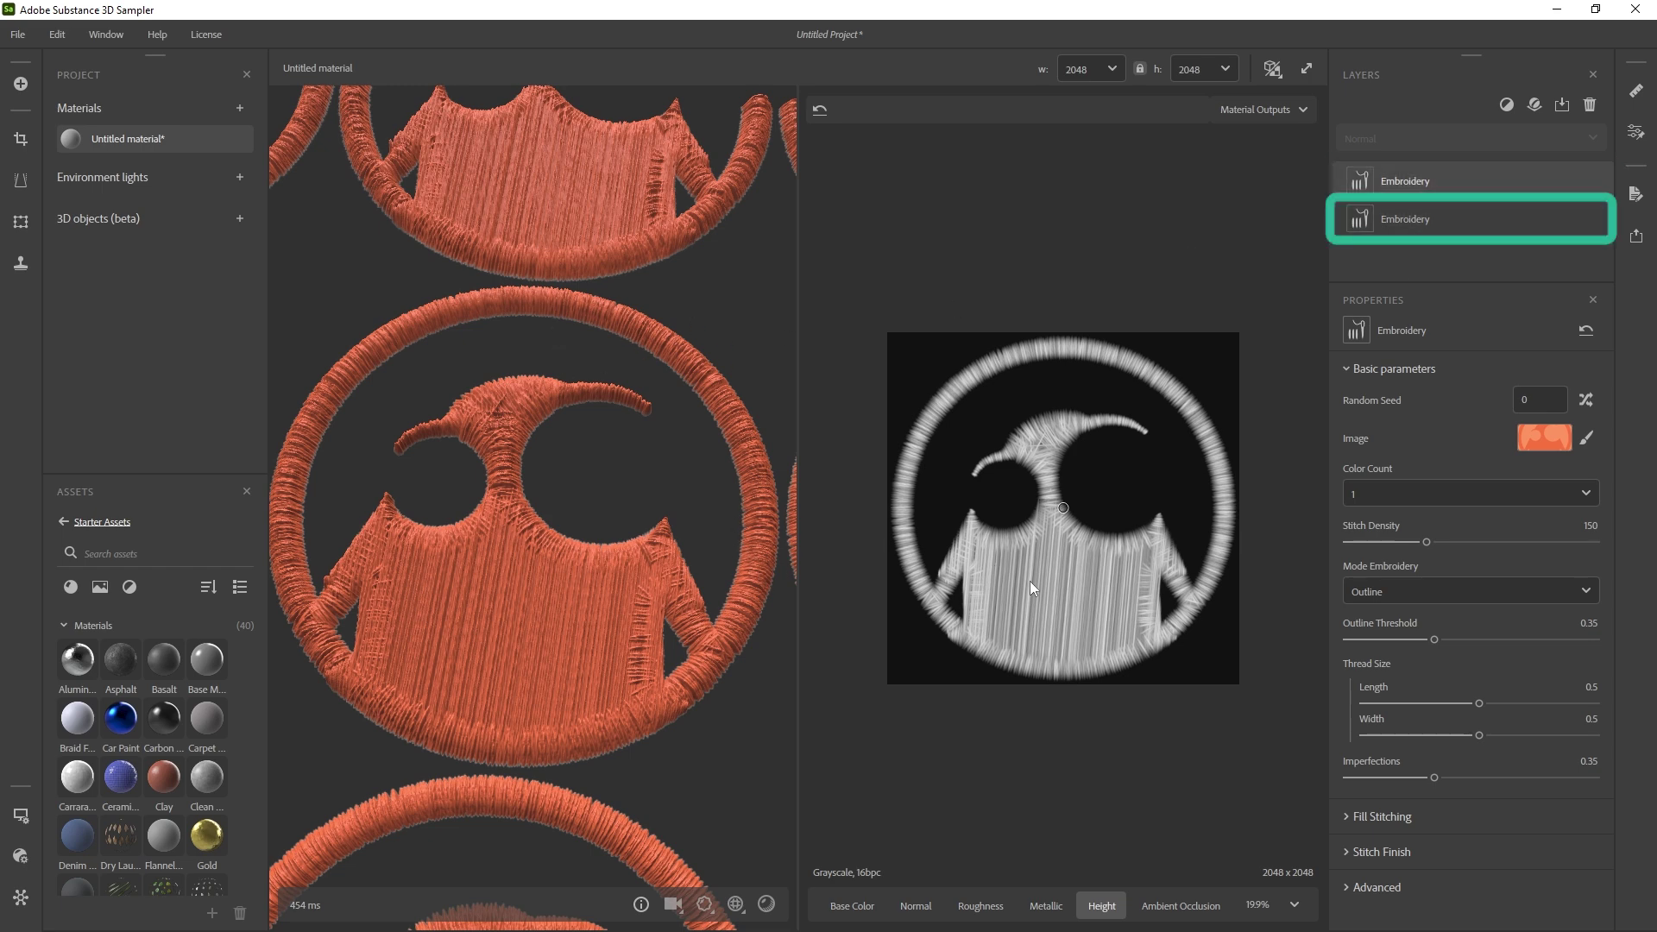
Set Fill Thickness 1 of the lower Embroidery filter to -0.44 and check the height output
left_click(1398, 219)
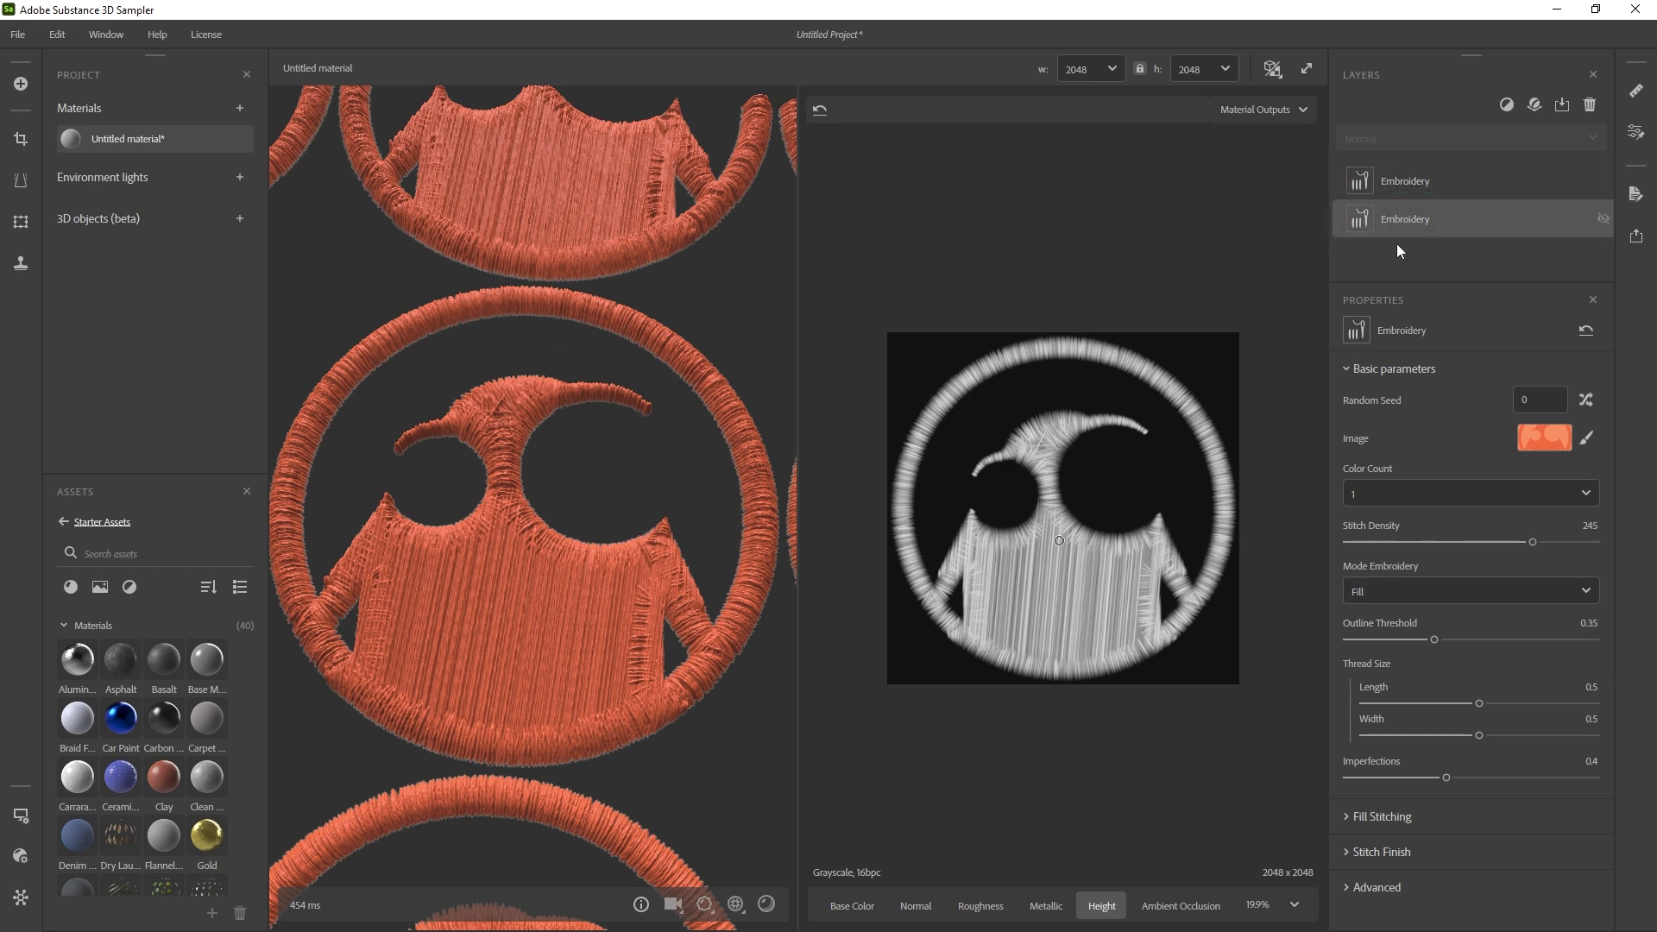
left_click(1396, 816)
scroll(1406, 837, "down", 2)
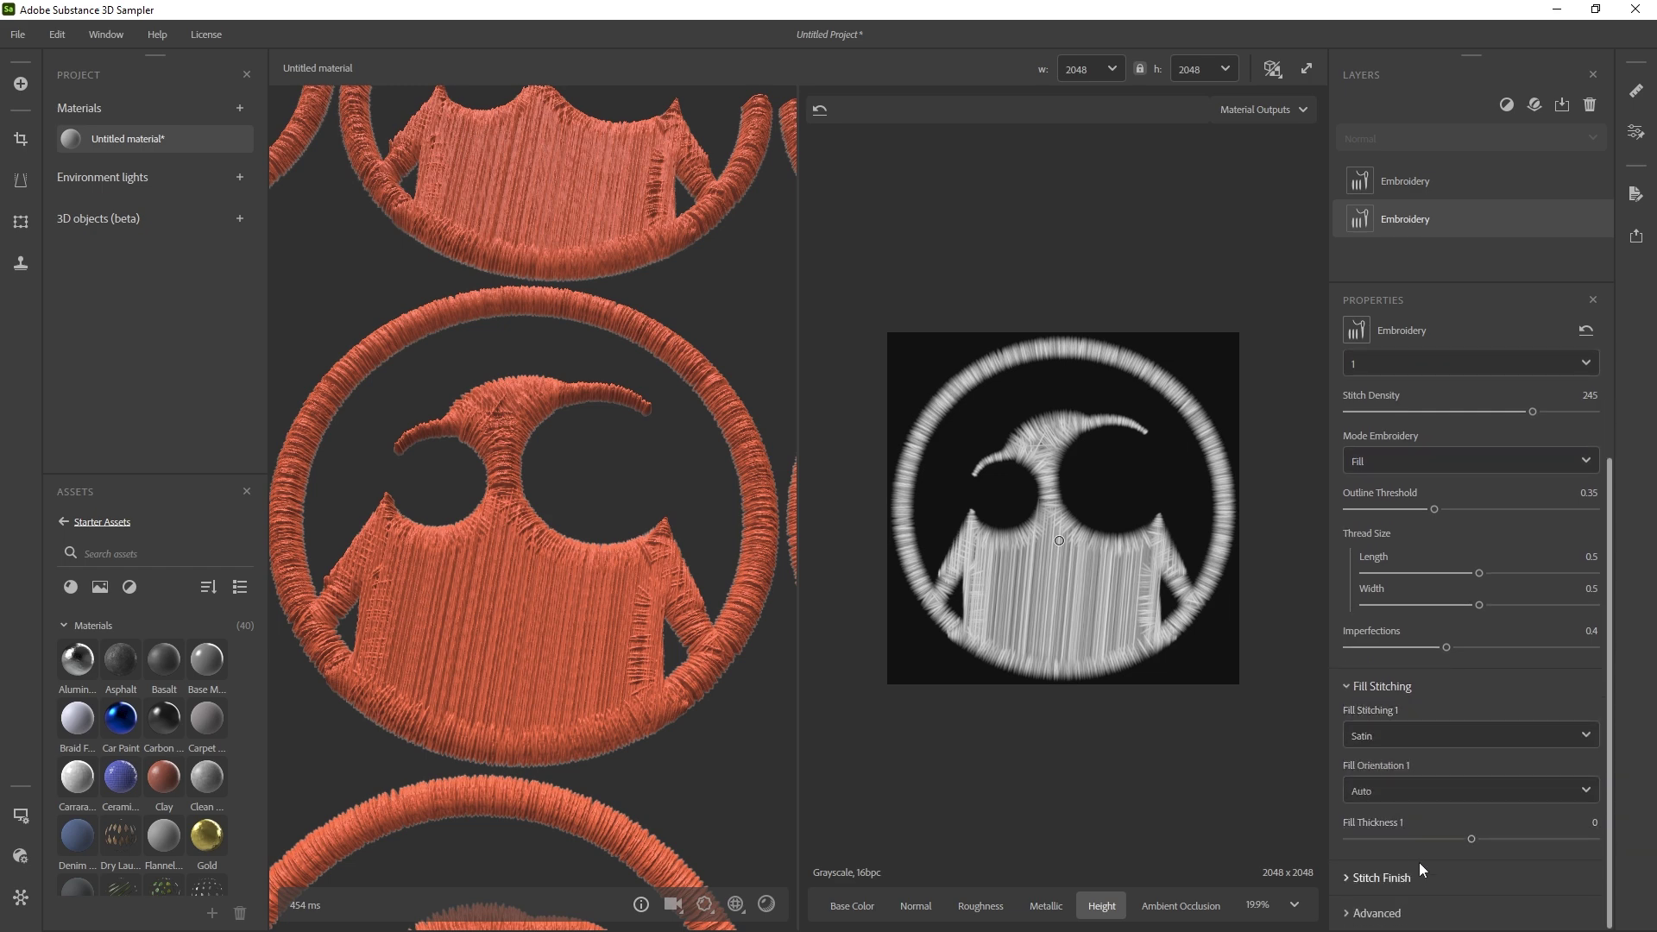
left_click_drag(1458, 842, 1420, 841)
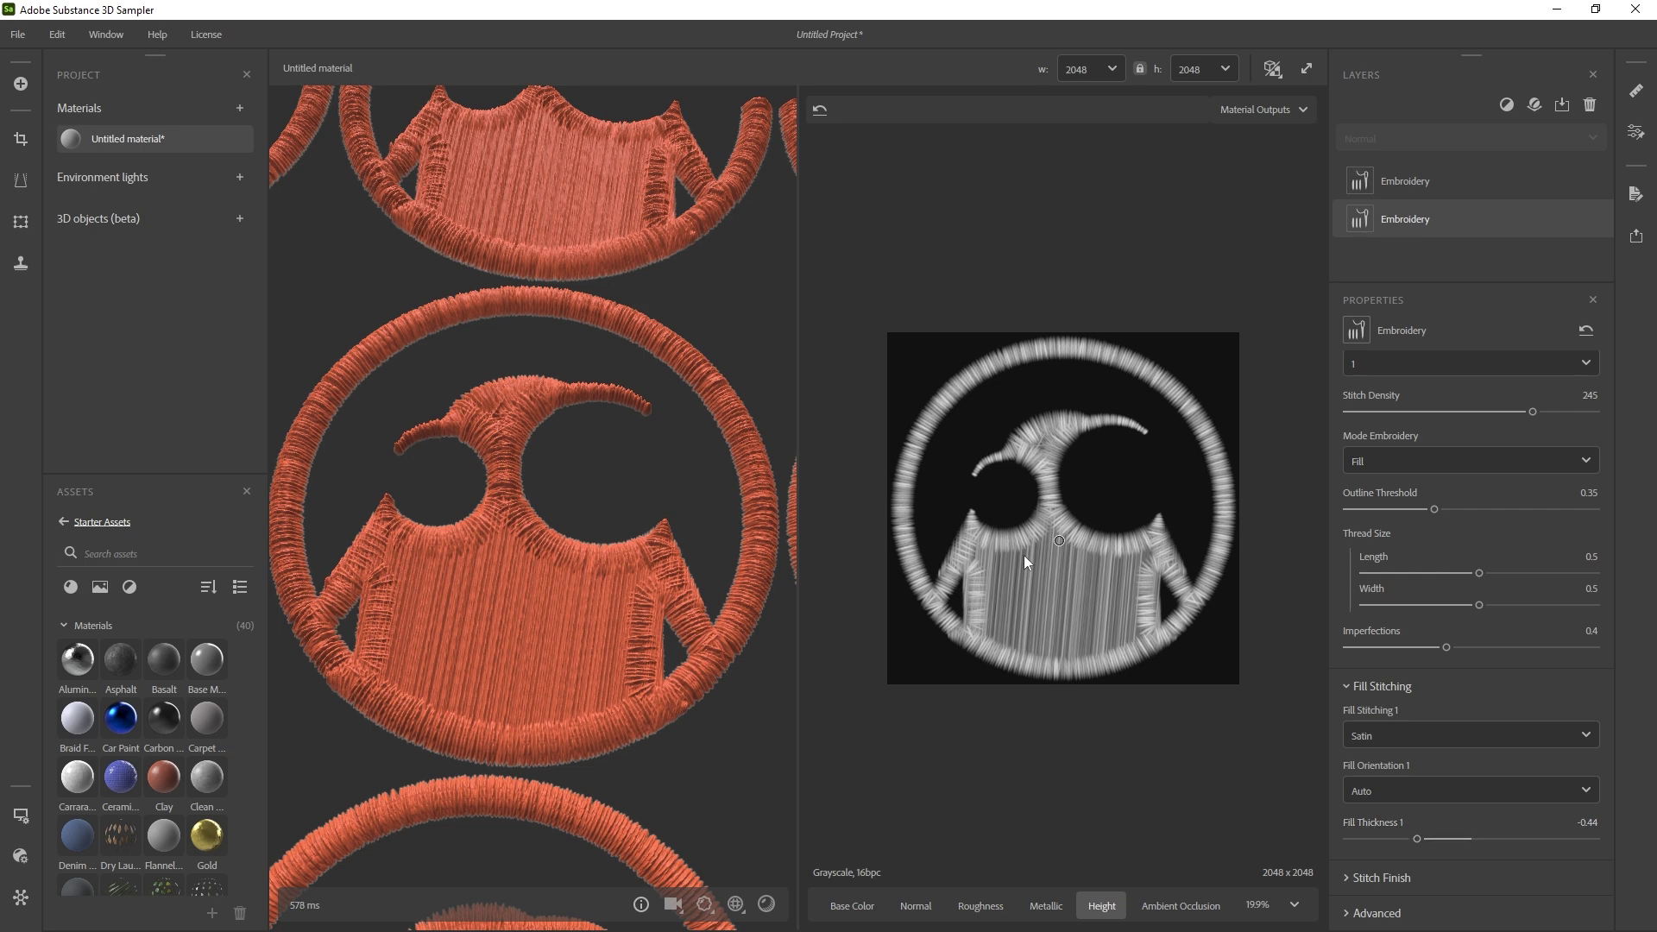
scroll(1023, 624, "up", 2)
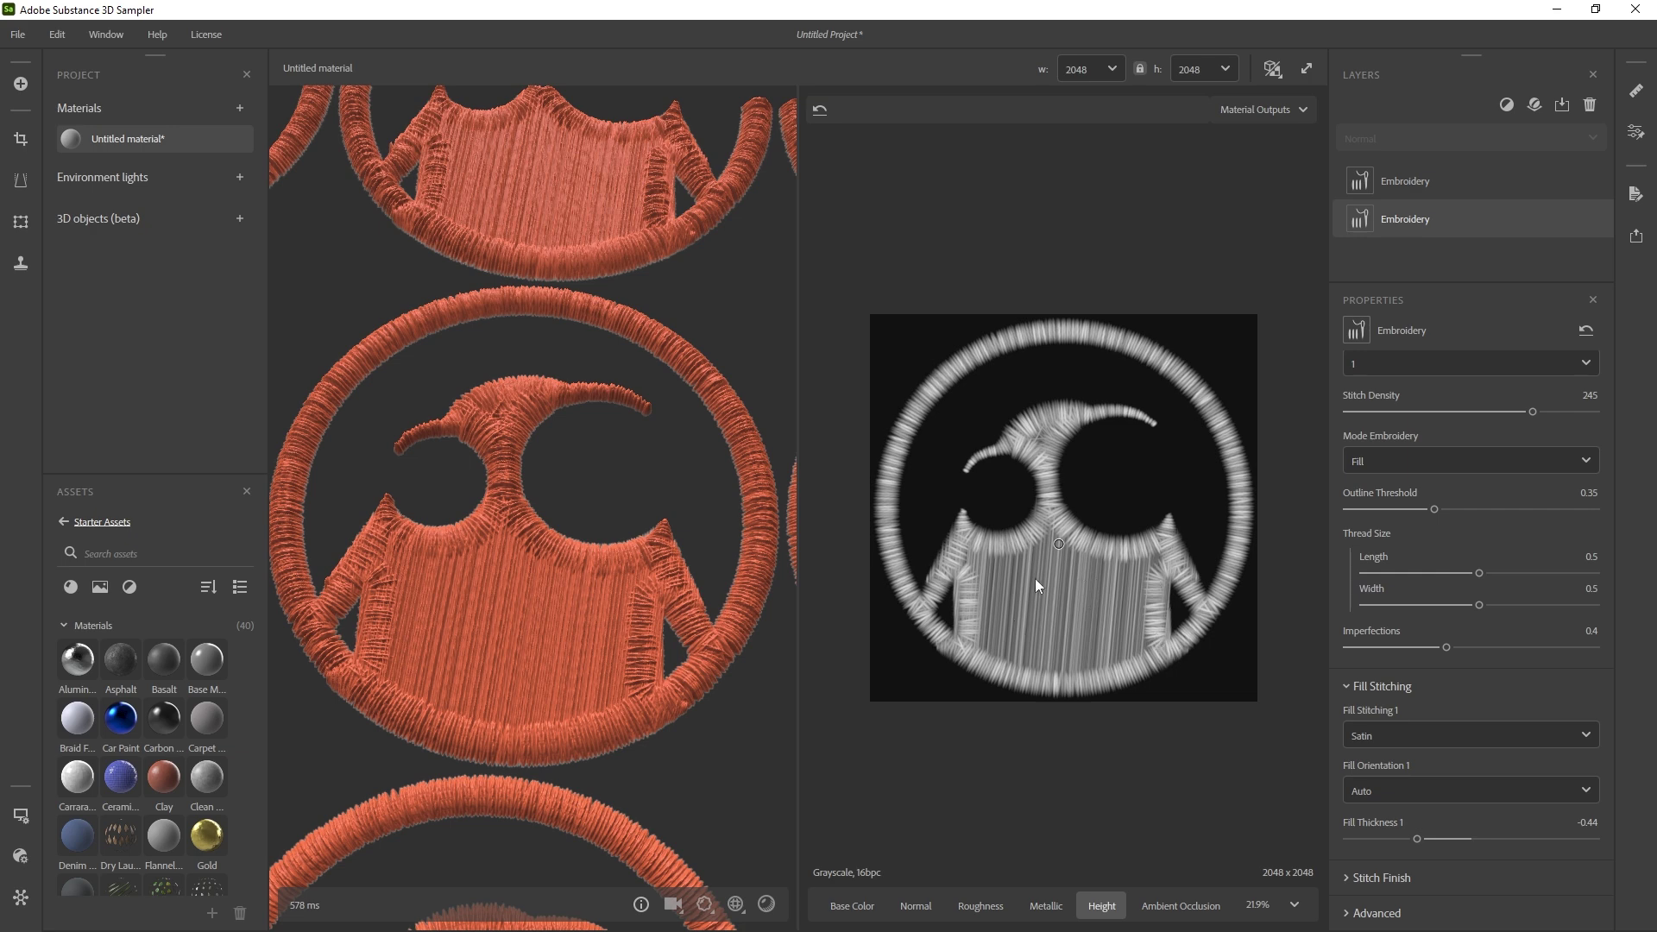
Give the upper Embroidery filter a Stitch Density of 239, an Outline Threshold of 0.13 and Imperfections of 0.29
left_click(1429, 181)
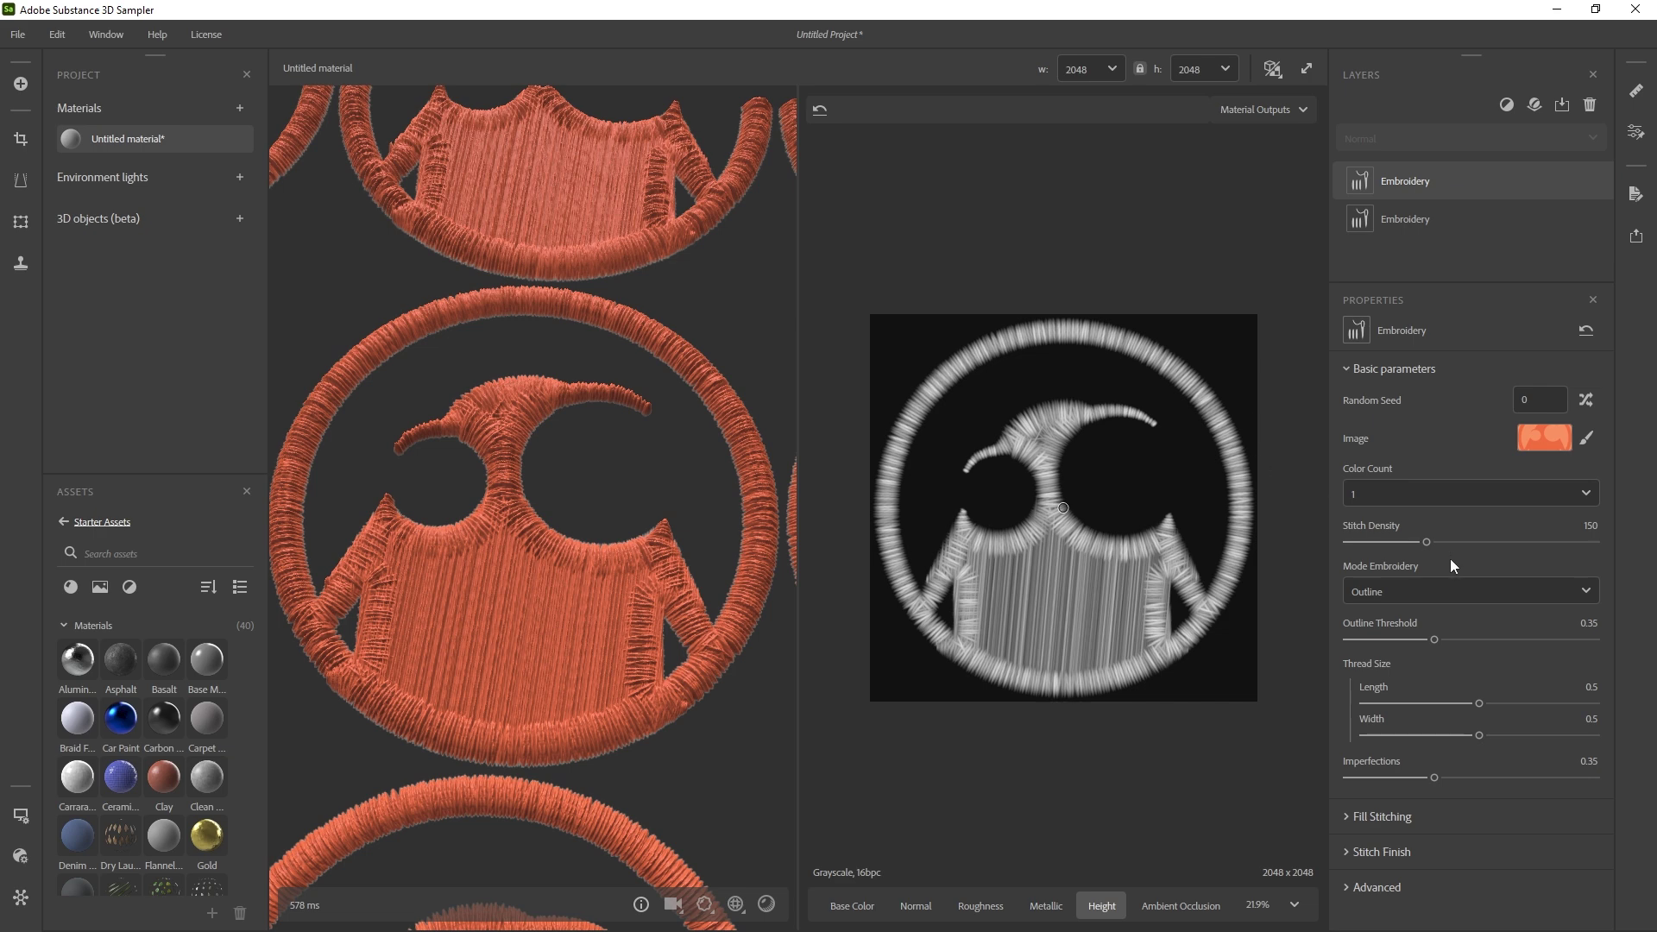
left_click_drag(1426, 542, 1525, 537)
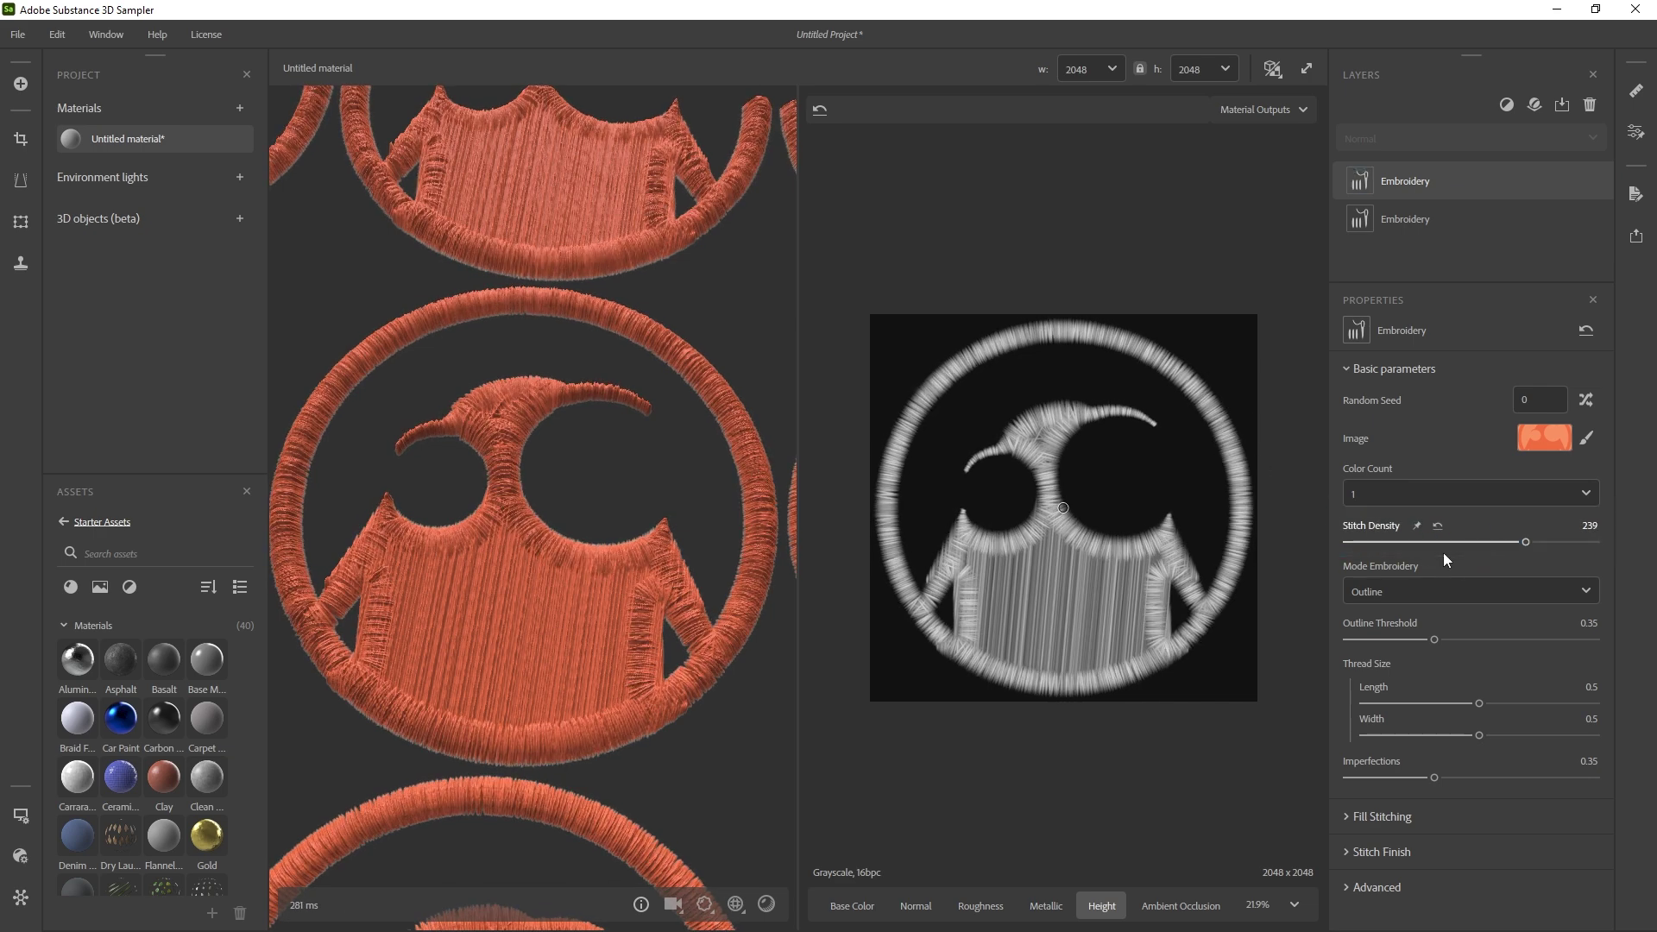
left_click_drag(1432, 640, 1381, 641)
mouse_move(1433, 778)
left_mouse_down()
mouse_move(1511, 778)
mouse_move(1418, 770)
left_mouse_up()
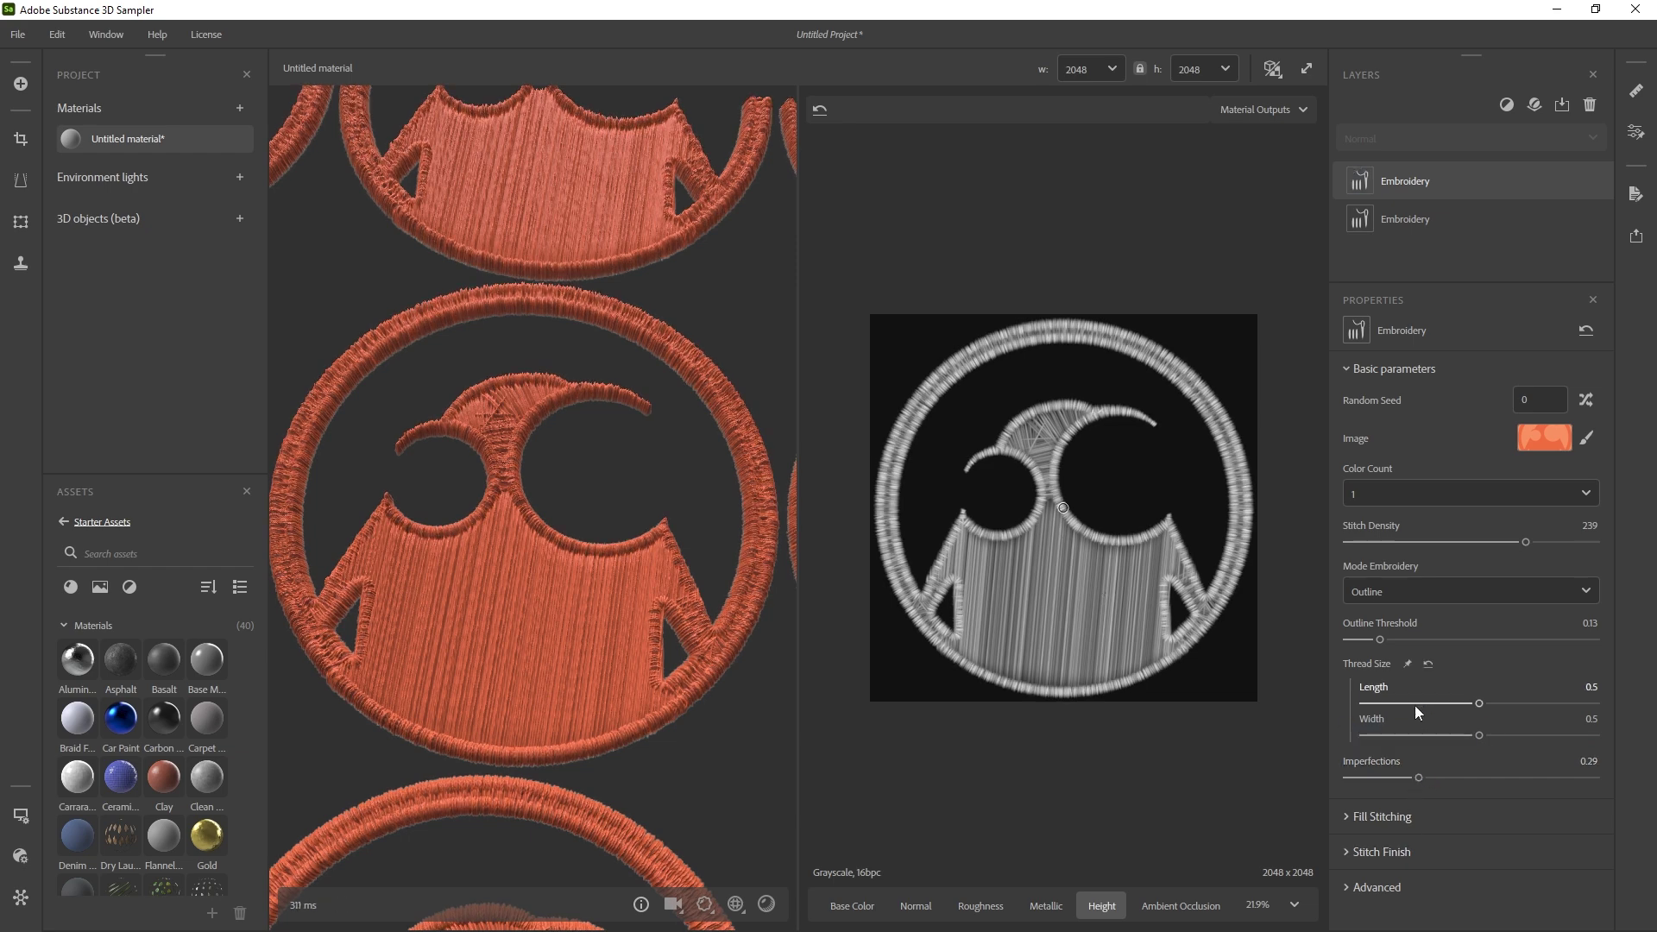
Enable a custom color in the upper Embroidery filter's Stitch Finish and set it to dark grey-blue, RGB 57, 58, 66
left_click(1386, 851)
scroll(1545, 809, "down", 2)
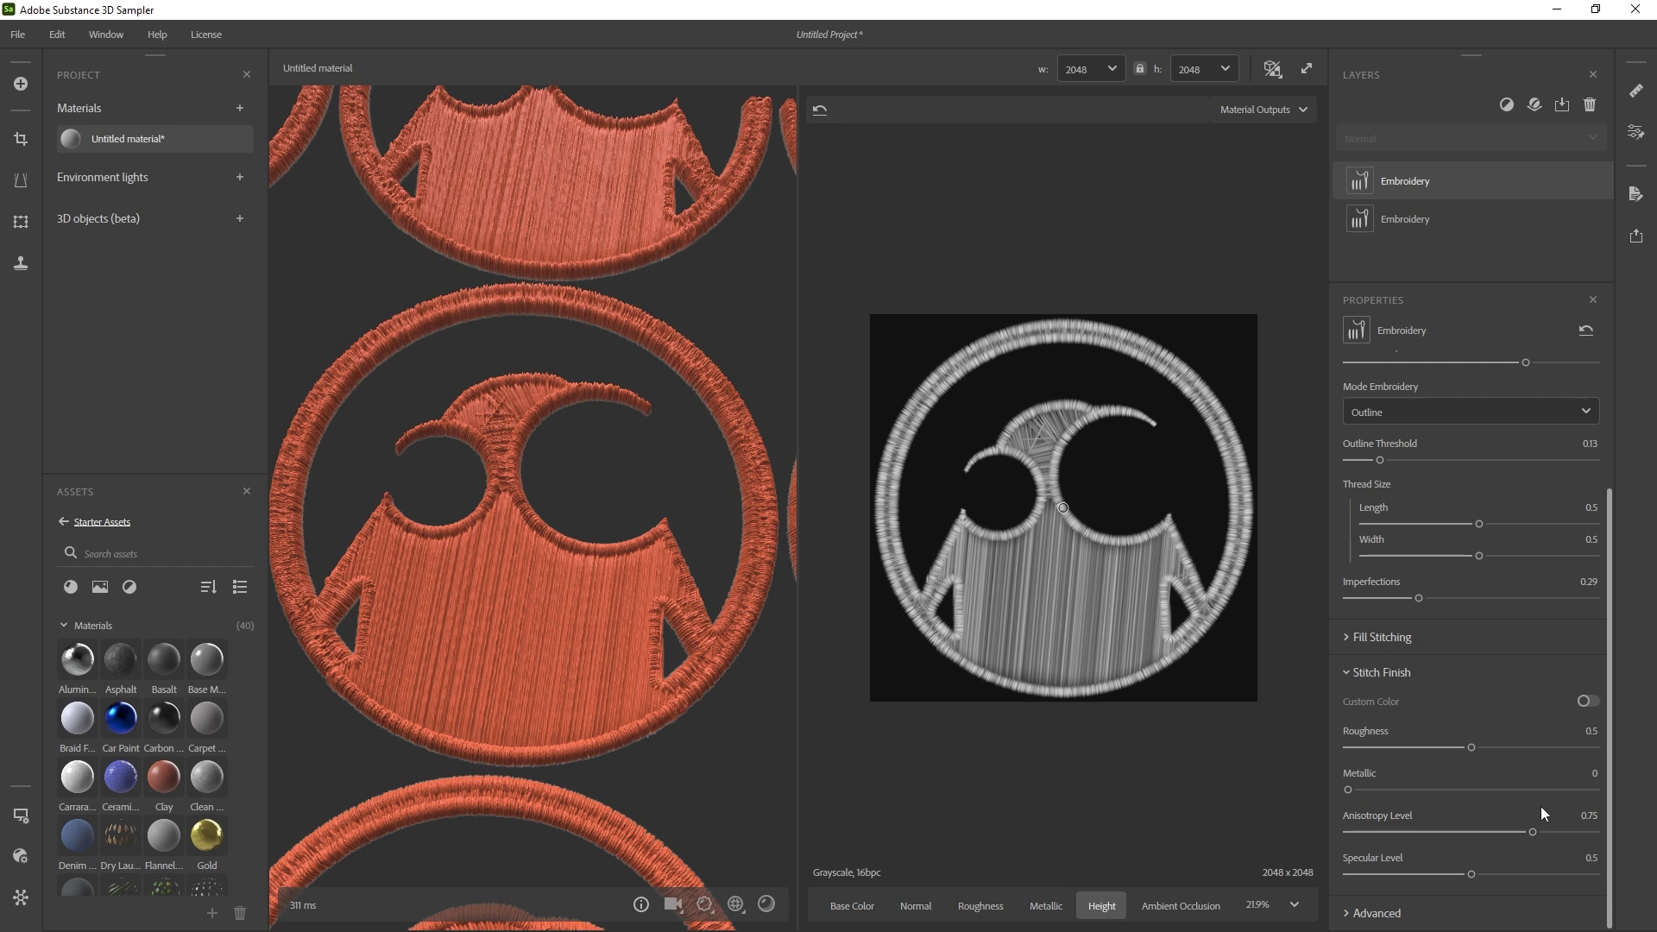
left_click(1588, 702)
left_click(1567, 739)
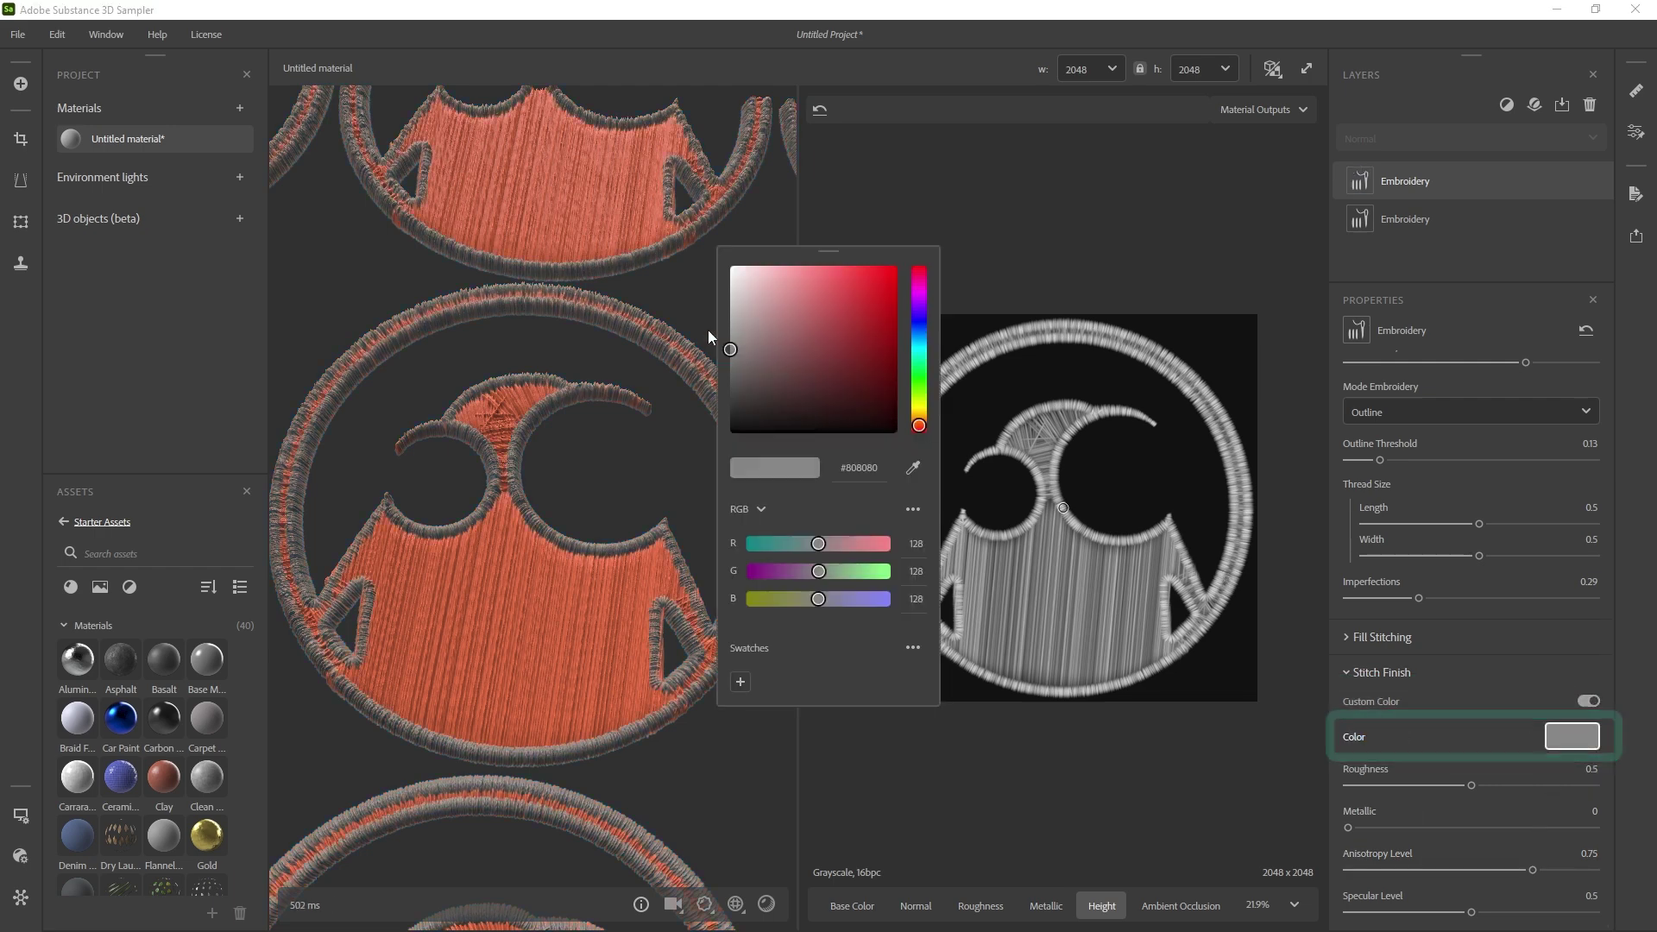
left_click(781, 326)
left_click(919, 328)
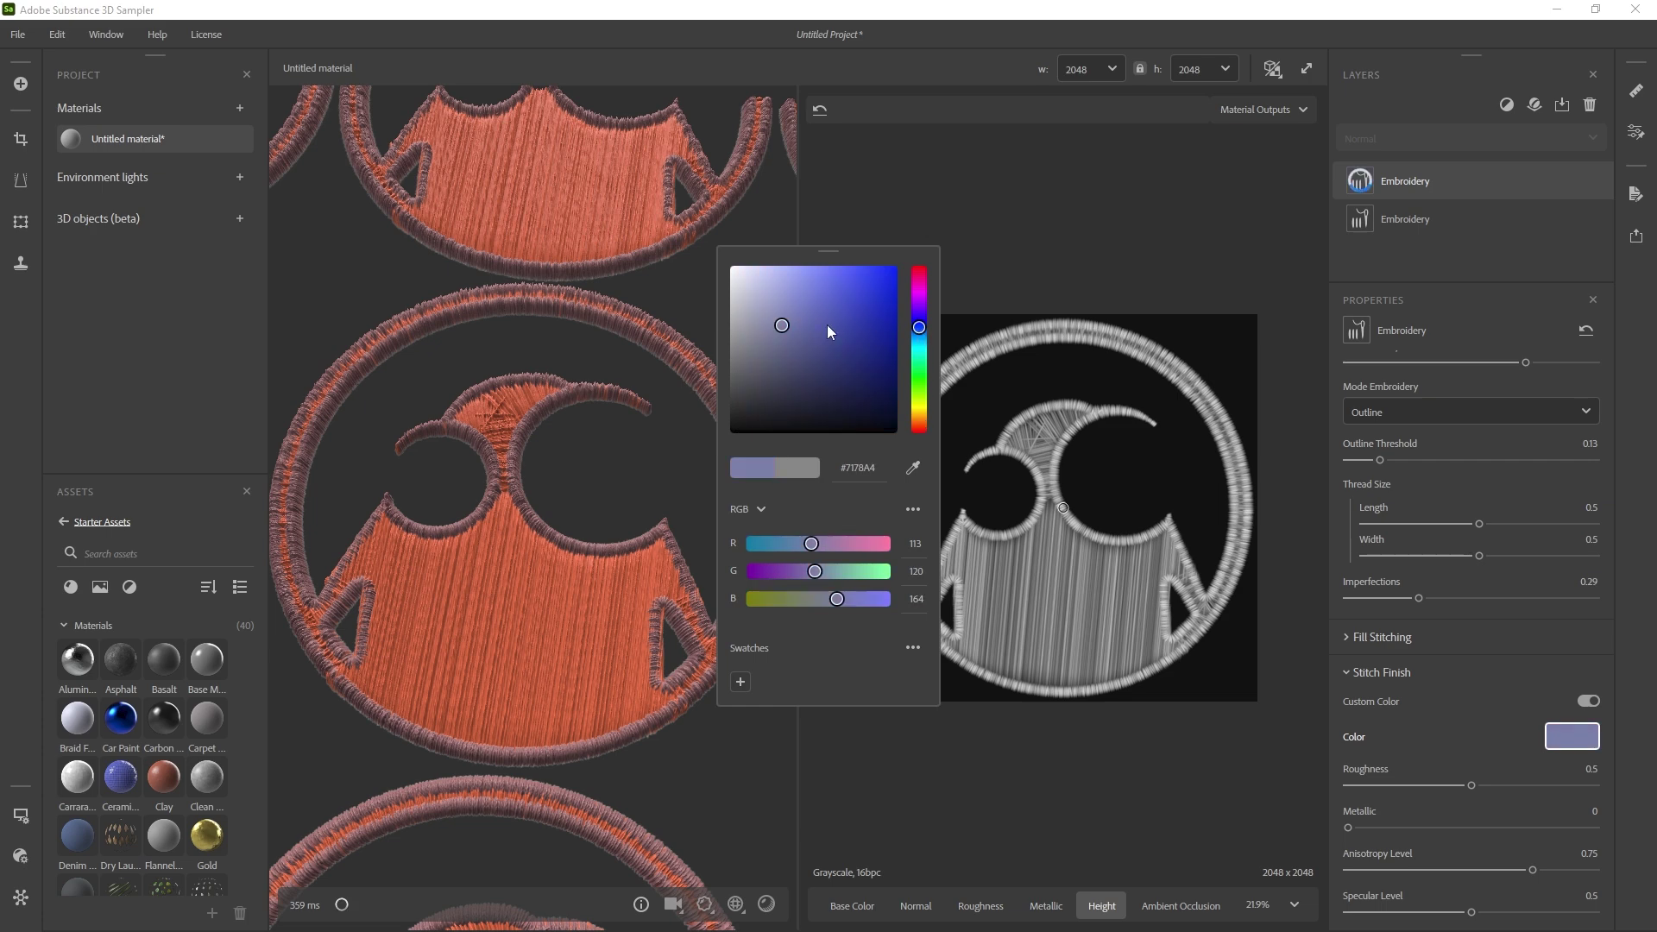
left_click_drag(773, 345, 752, 390)
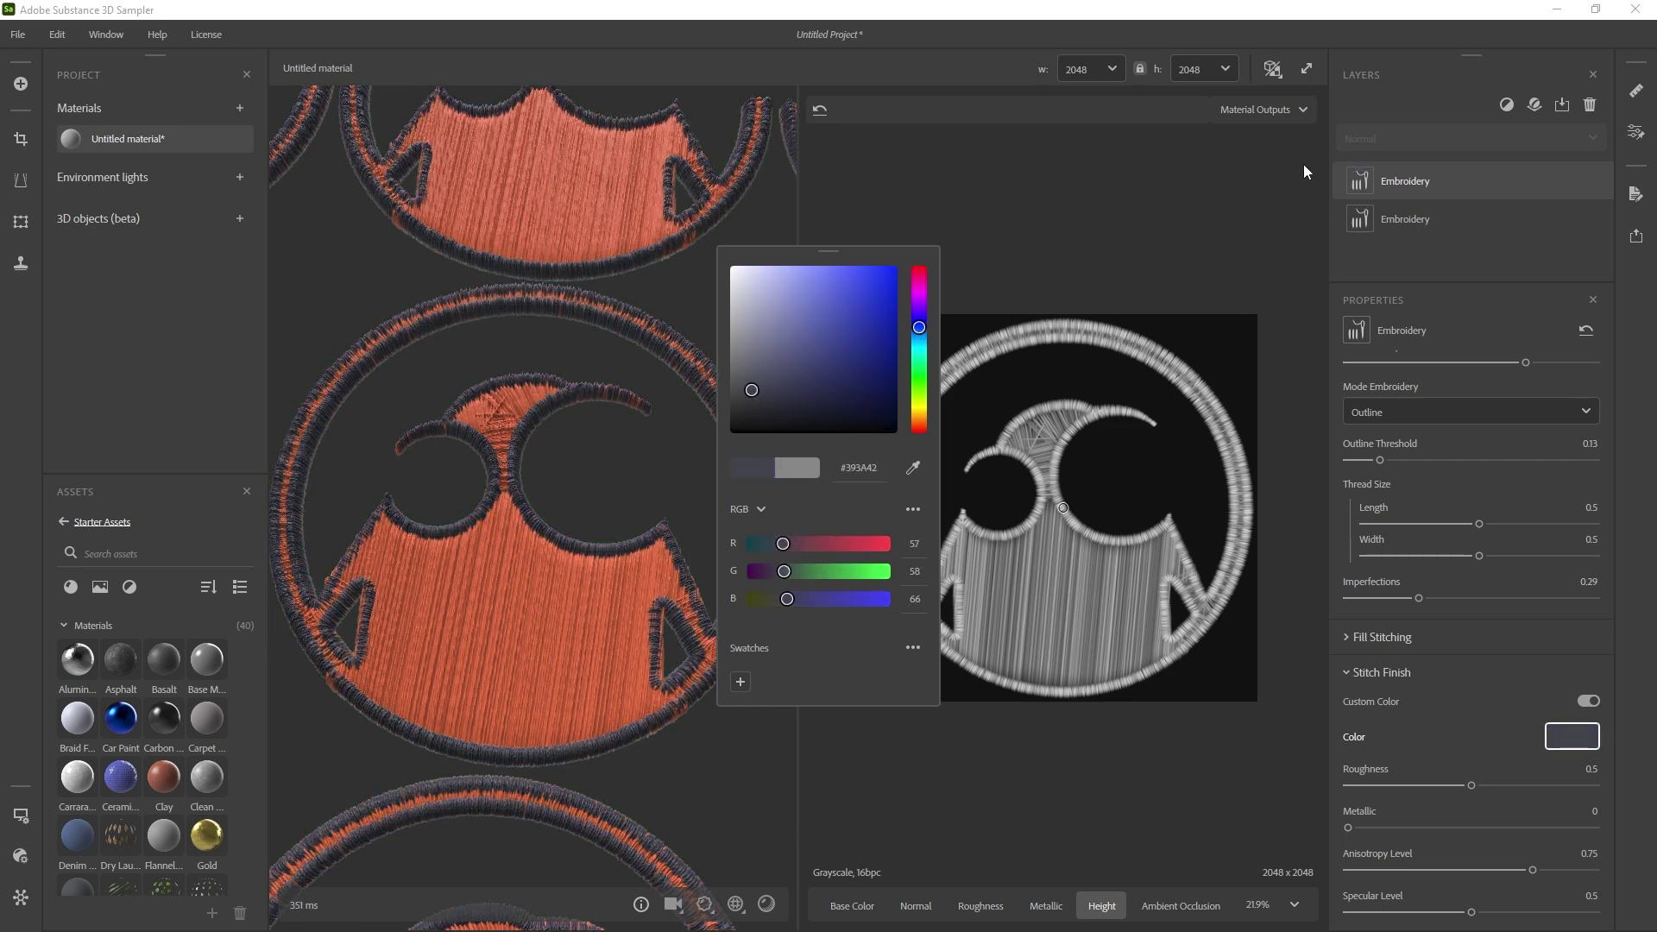
left_click(1028, 222)
Set the outline stitch finish to Roughness 0.39 and Metallic 0.32, and check the embroidery at an angle
left_click_drag(1471, 786, 1446, 786)
left_click_drag(1348, 827, 1426, 828)
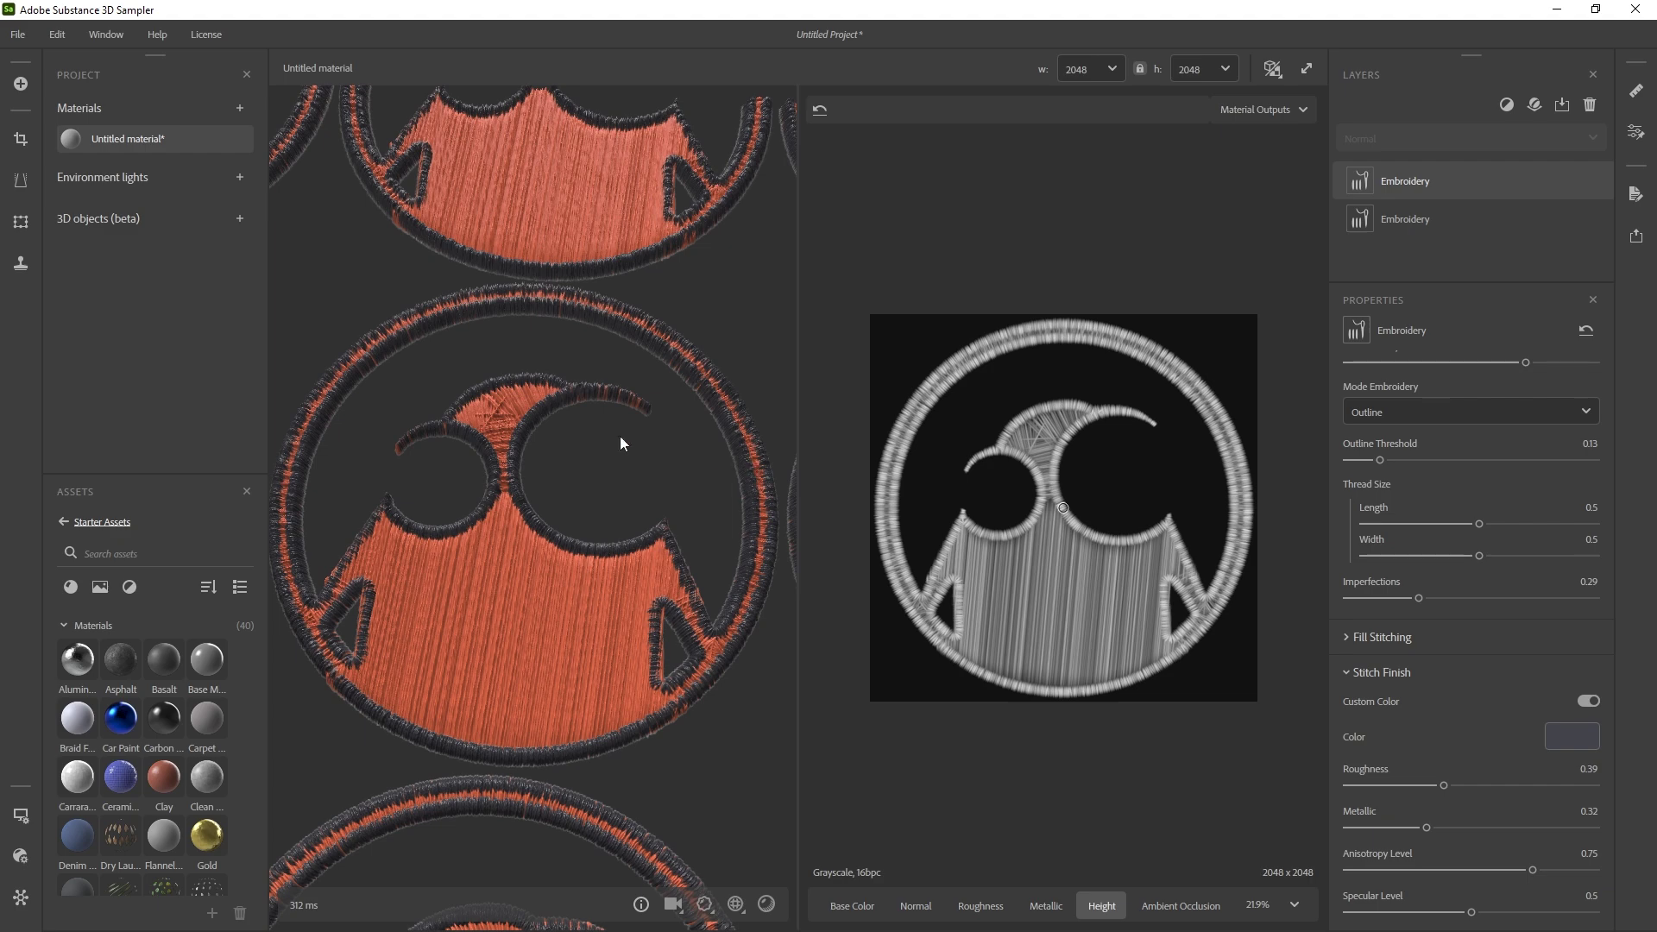
mouse_move(660, 552)
left_mouse_down()
mouse_move(588, 467)
mouse_move(680, 501)
mouse_move(660, 471)
mouse_move(661, 552)
left_mouse_up()
left_click_drag(554, 561, 555, 481)
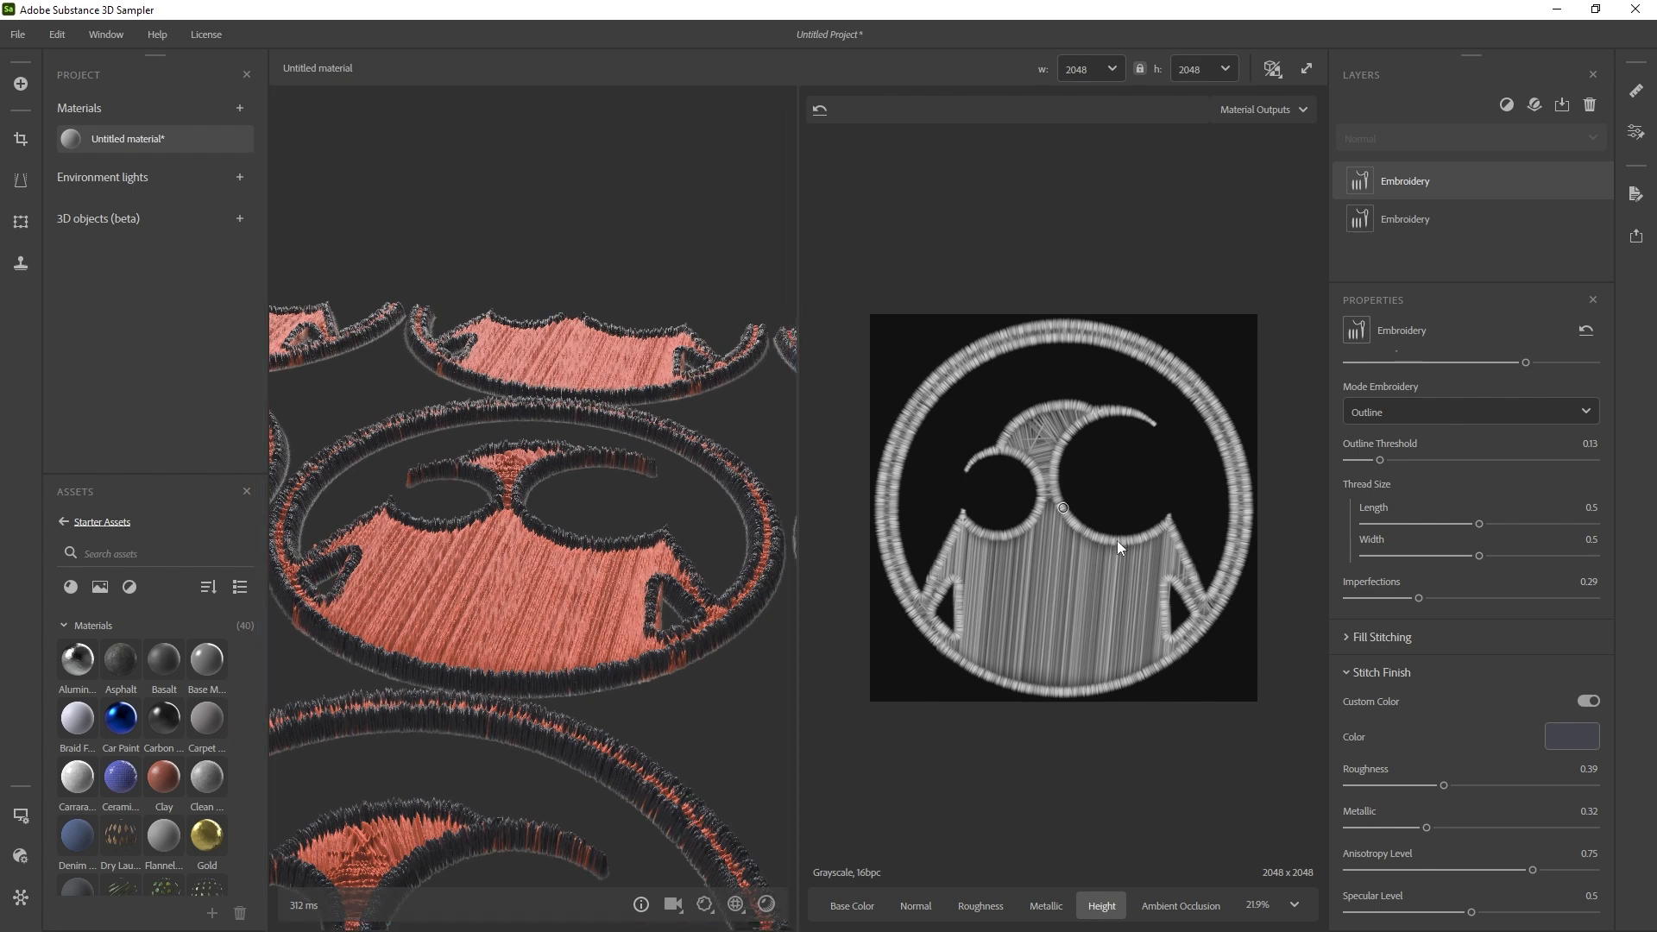
Examine the height output of the embroidery up close and display the normal output
scroll(1137, 506, "up", 1)
left_click(1164, 362)
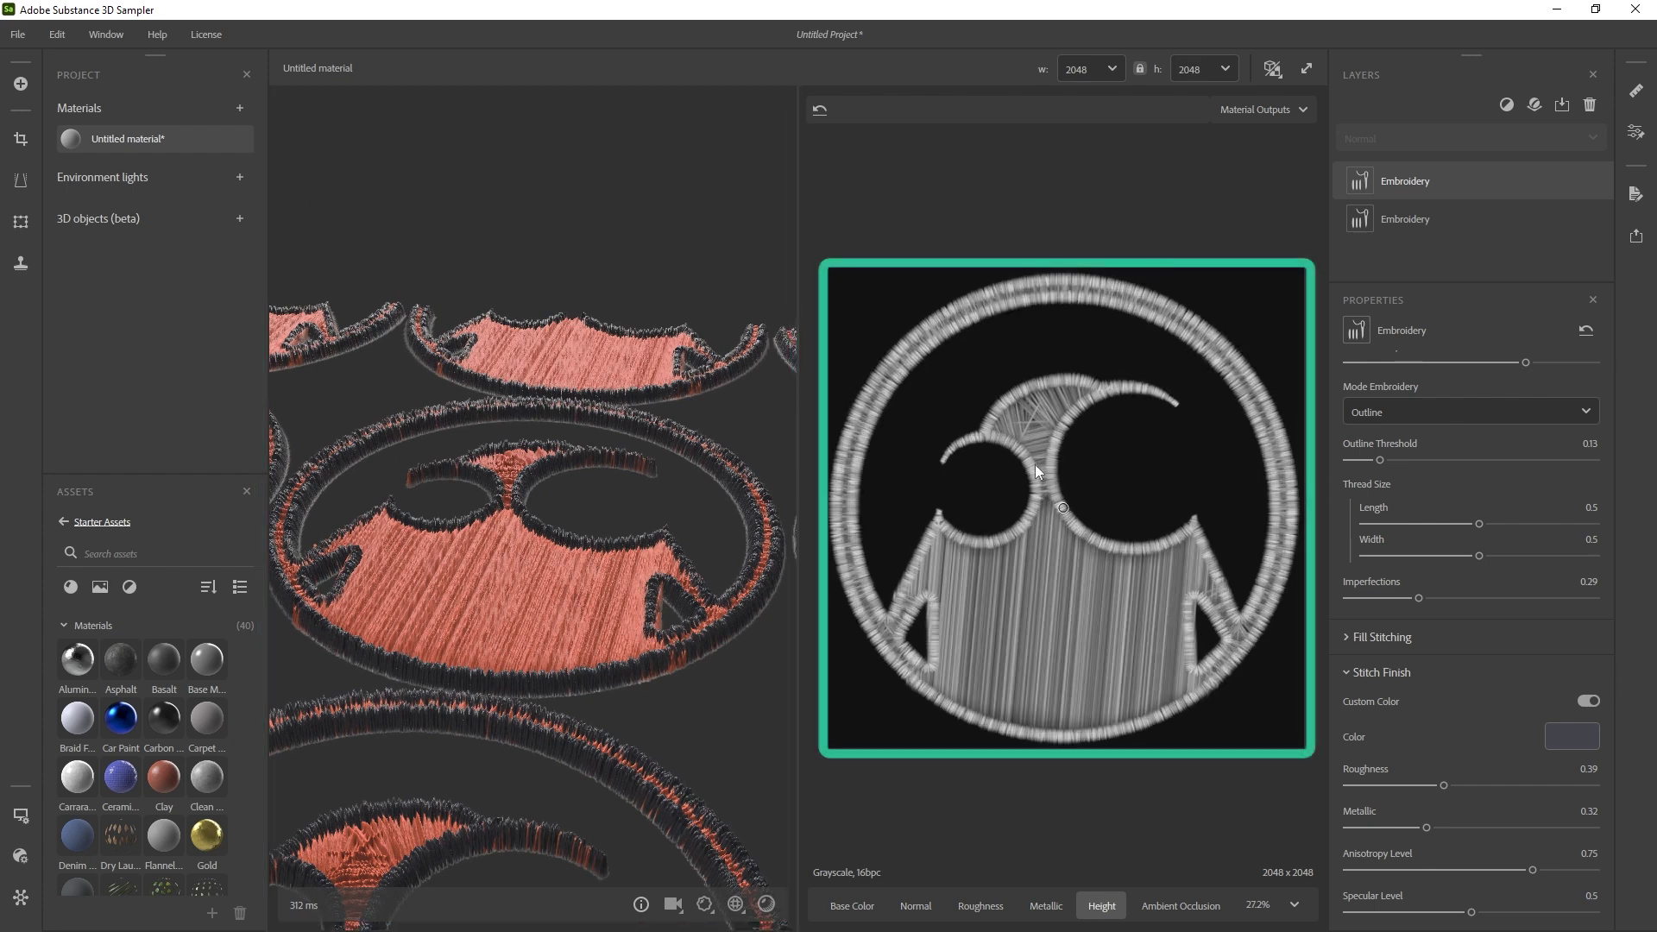
left_click(918, 905)
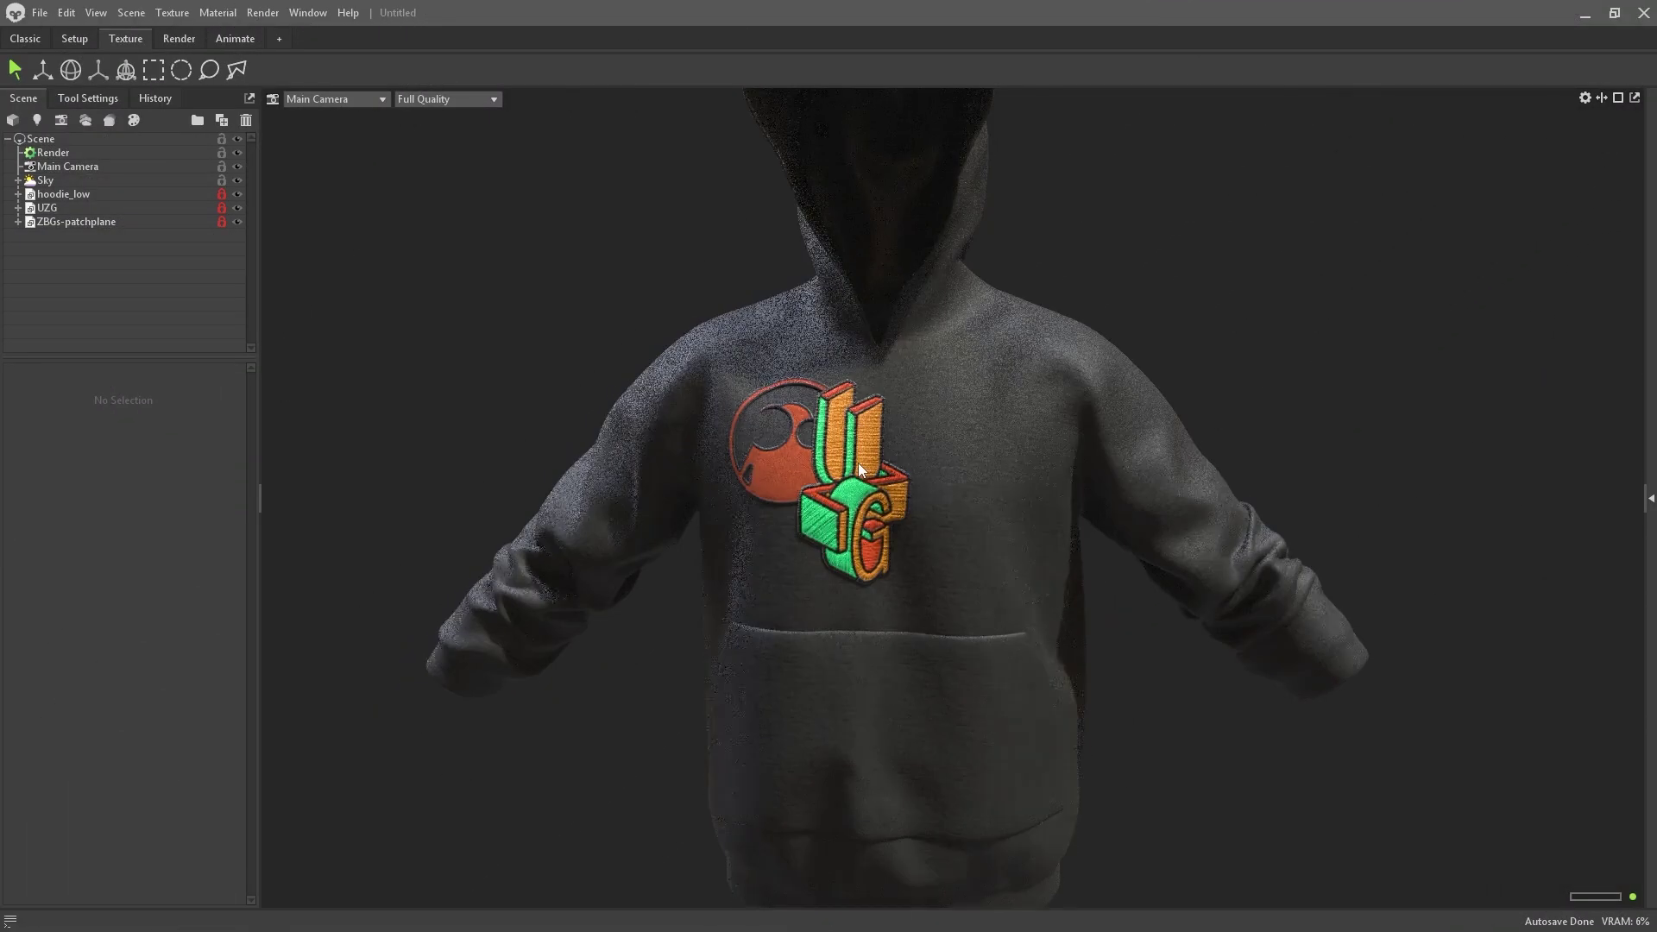
In Marmoset Toolbag, hide the UZG logo, show the material settings and select the round logo patch on the hoodie
left_click(237, 208)
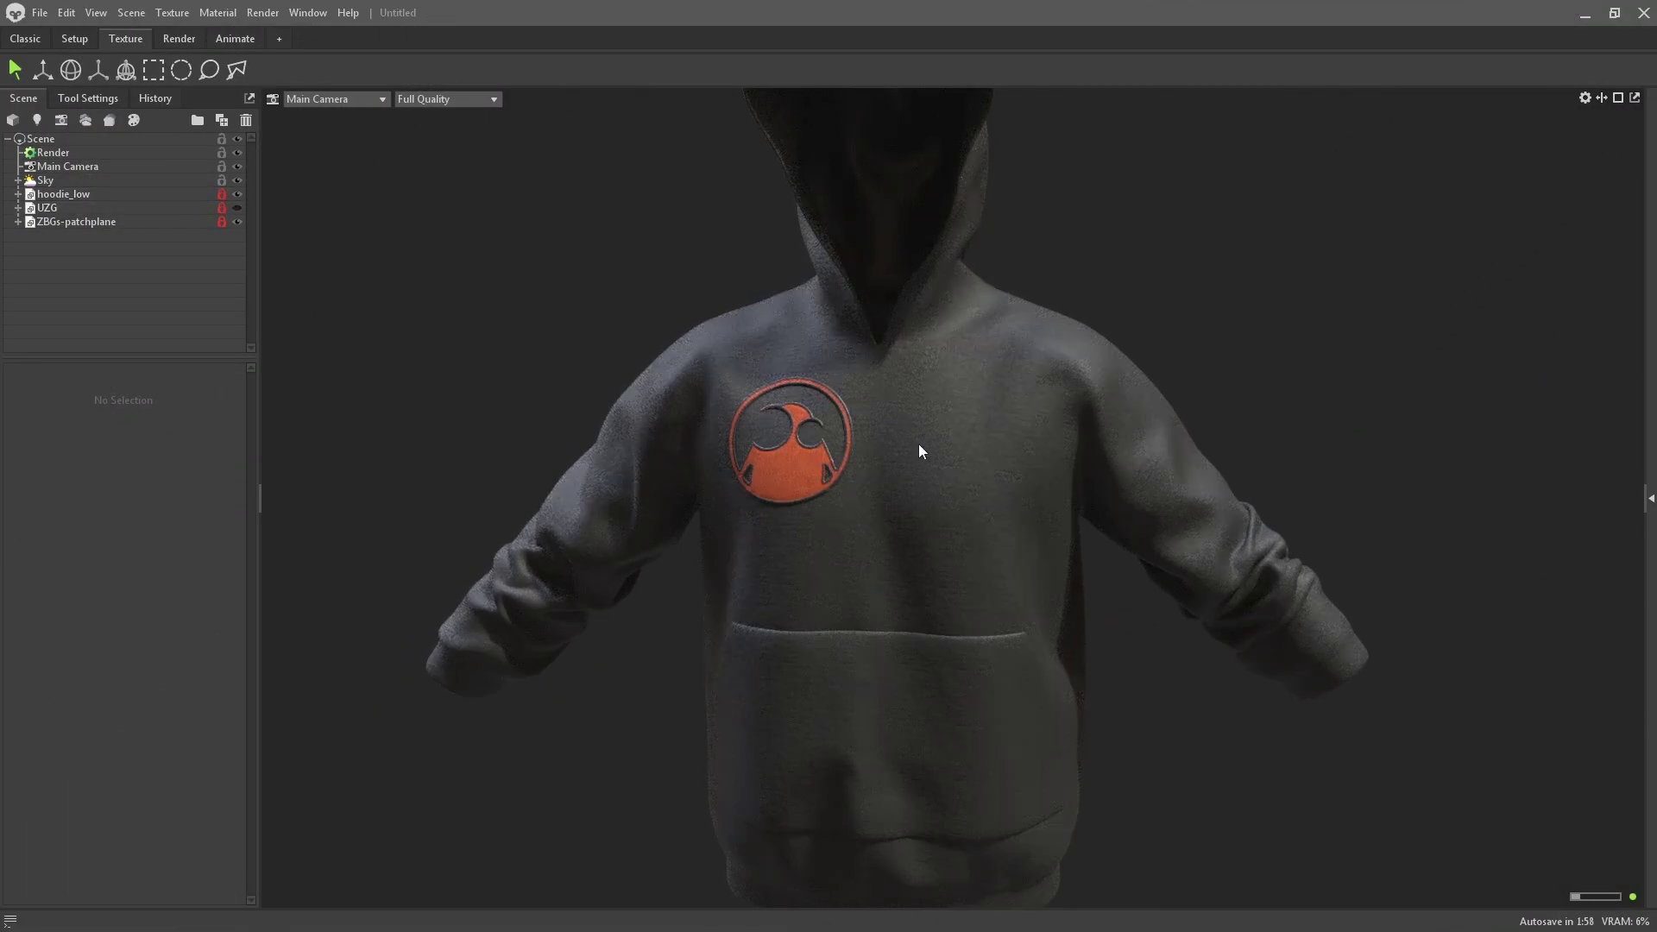
left_click(1649, 498)
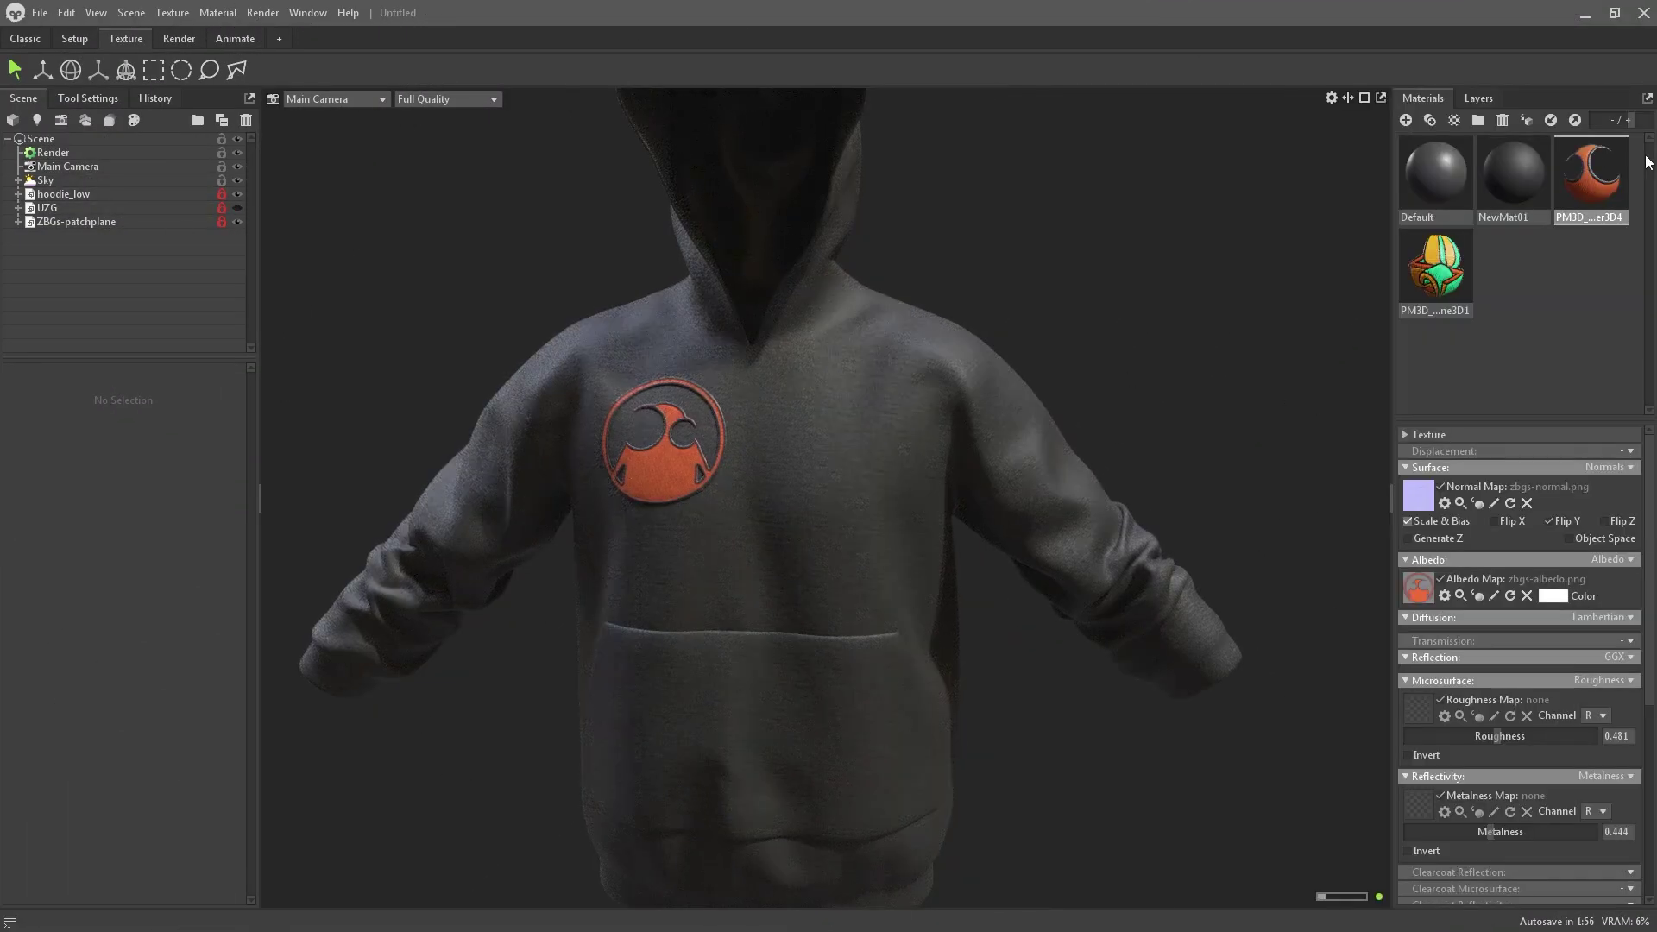
left_click(681, 464)
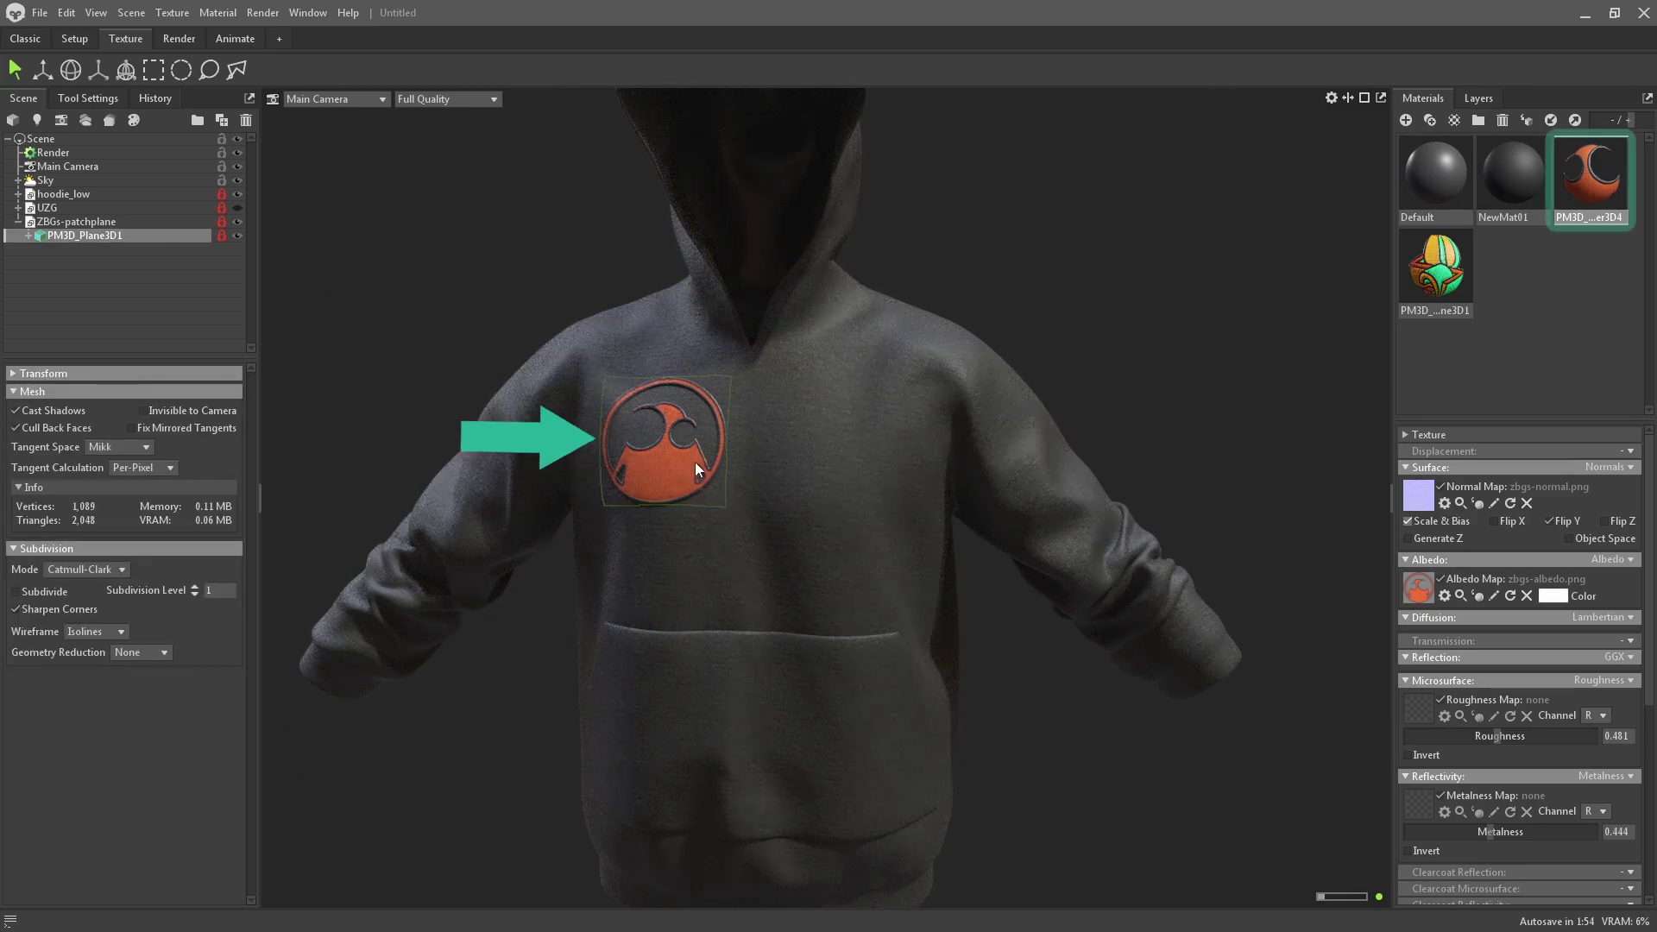
Toggle the patch material's normal map and examine the stitching on the chest up close
left_click(1441, 488)
scroll(599, 475, "up", 3)
scroll(597, 469, "up", 5)
left_click_drag(598, 469, 810, 556)
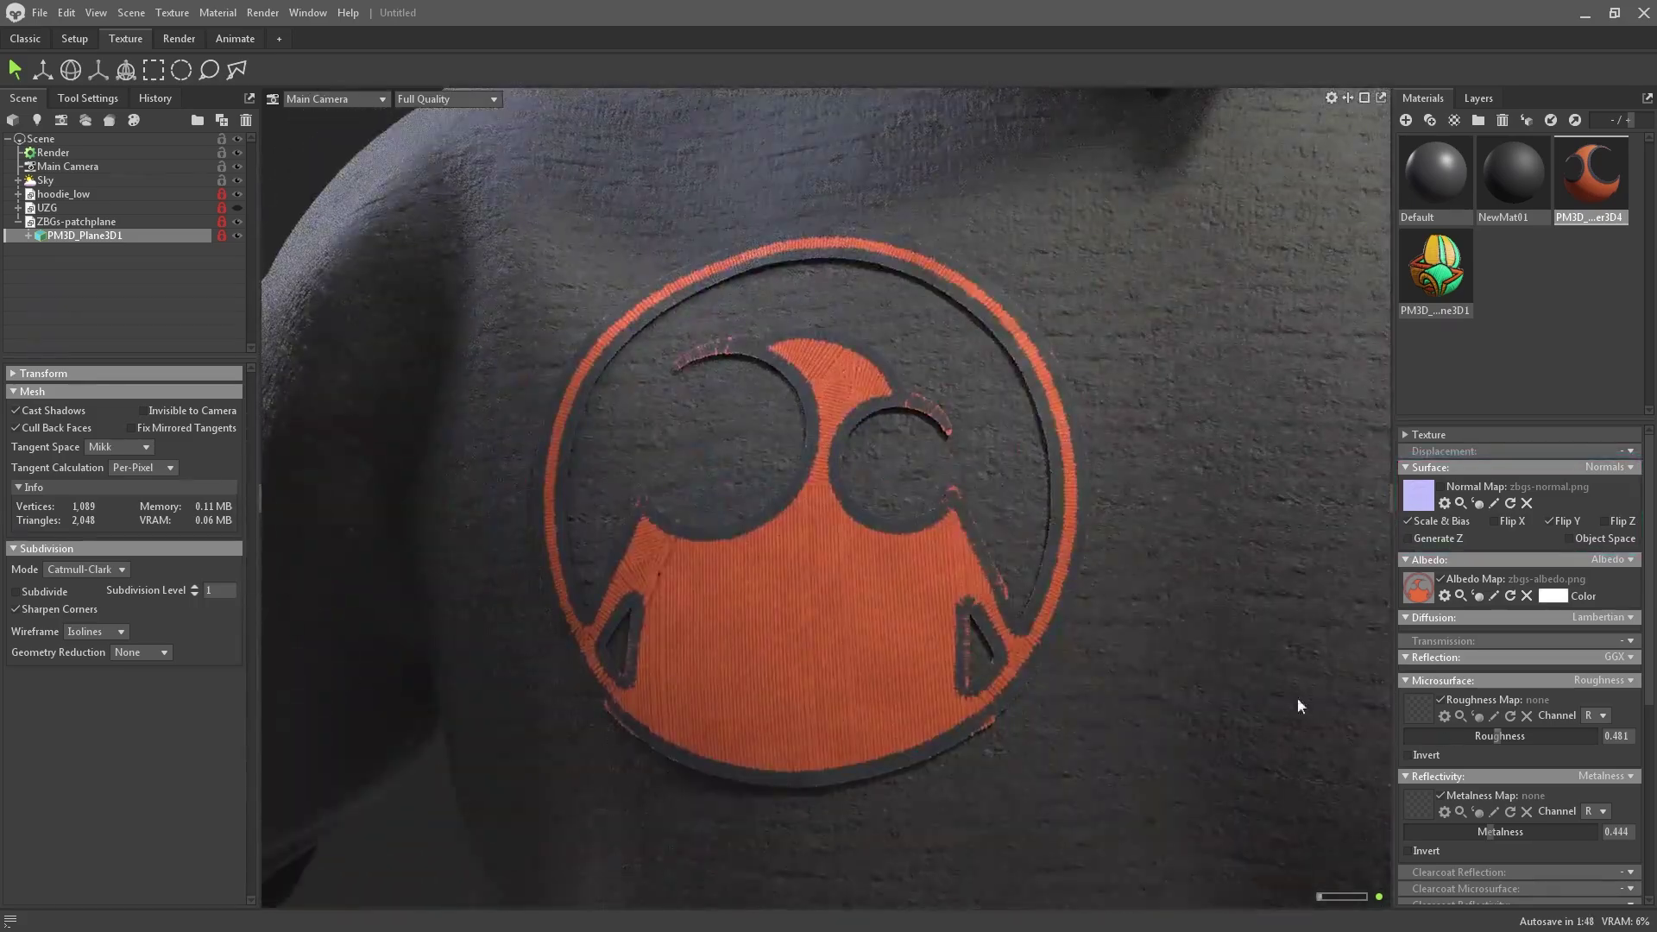
Toggle the patch material's occlusion map off and on to compare its effect on the patch
scroll(1540, 728, "down", 2)
left_click(1440, 792)
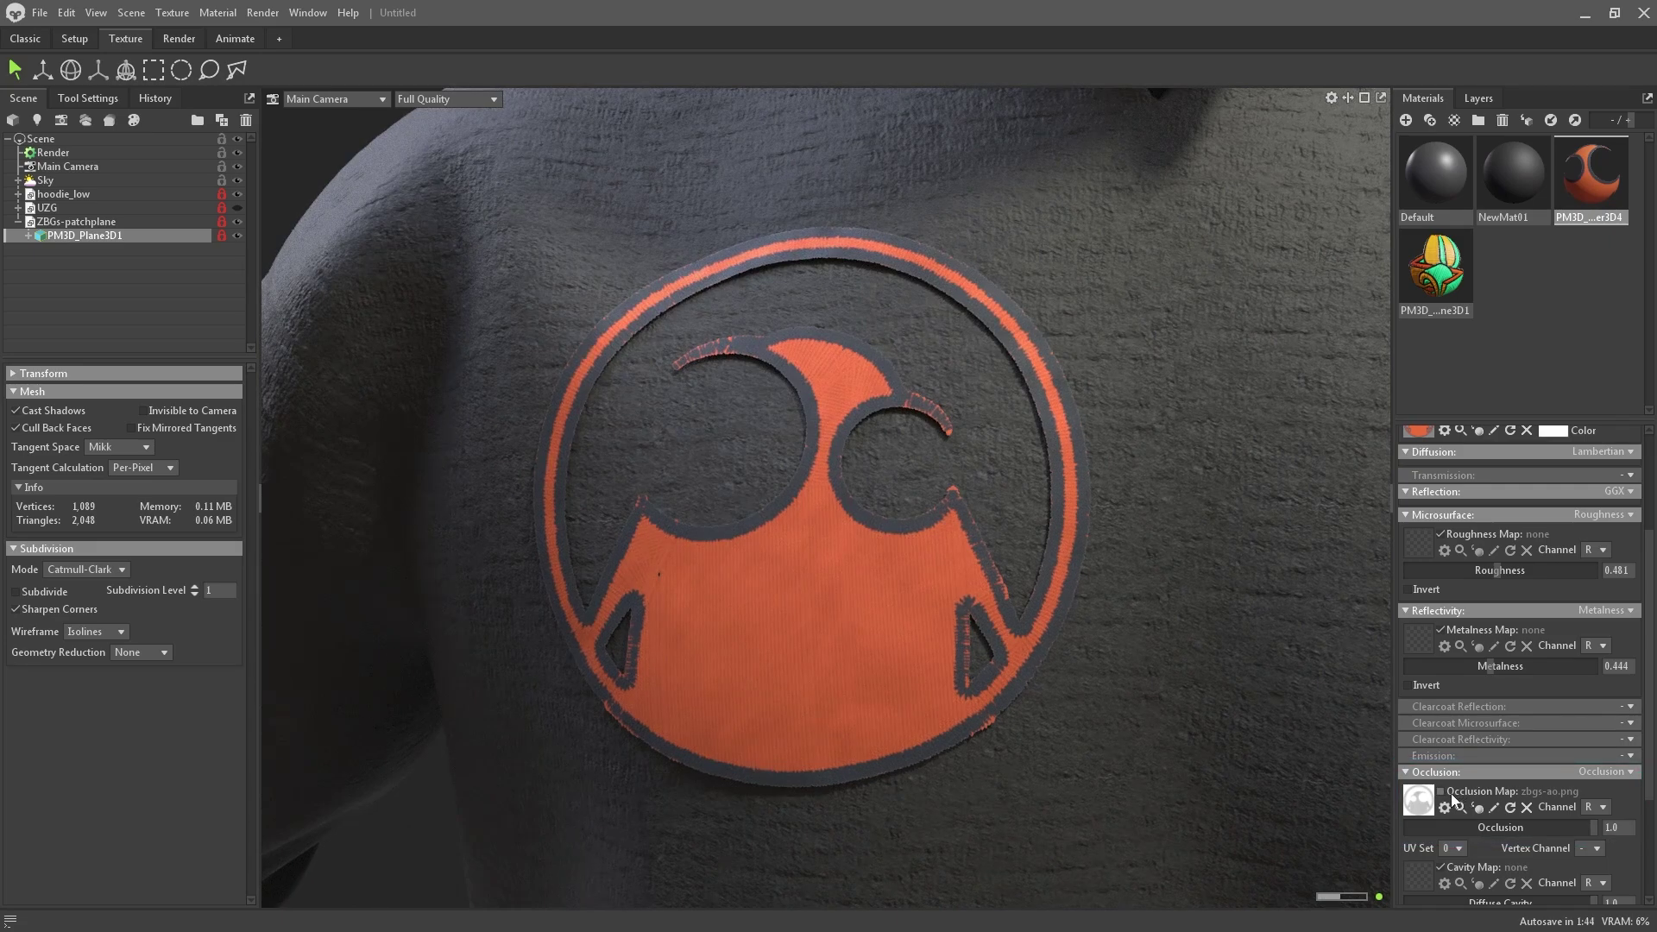
left_click(1441, 793)
scroll(1557, 606, "up", 2)
scroll(1075, 610, "down", 4)
scroll(1063, 603, "down", 3)
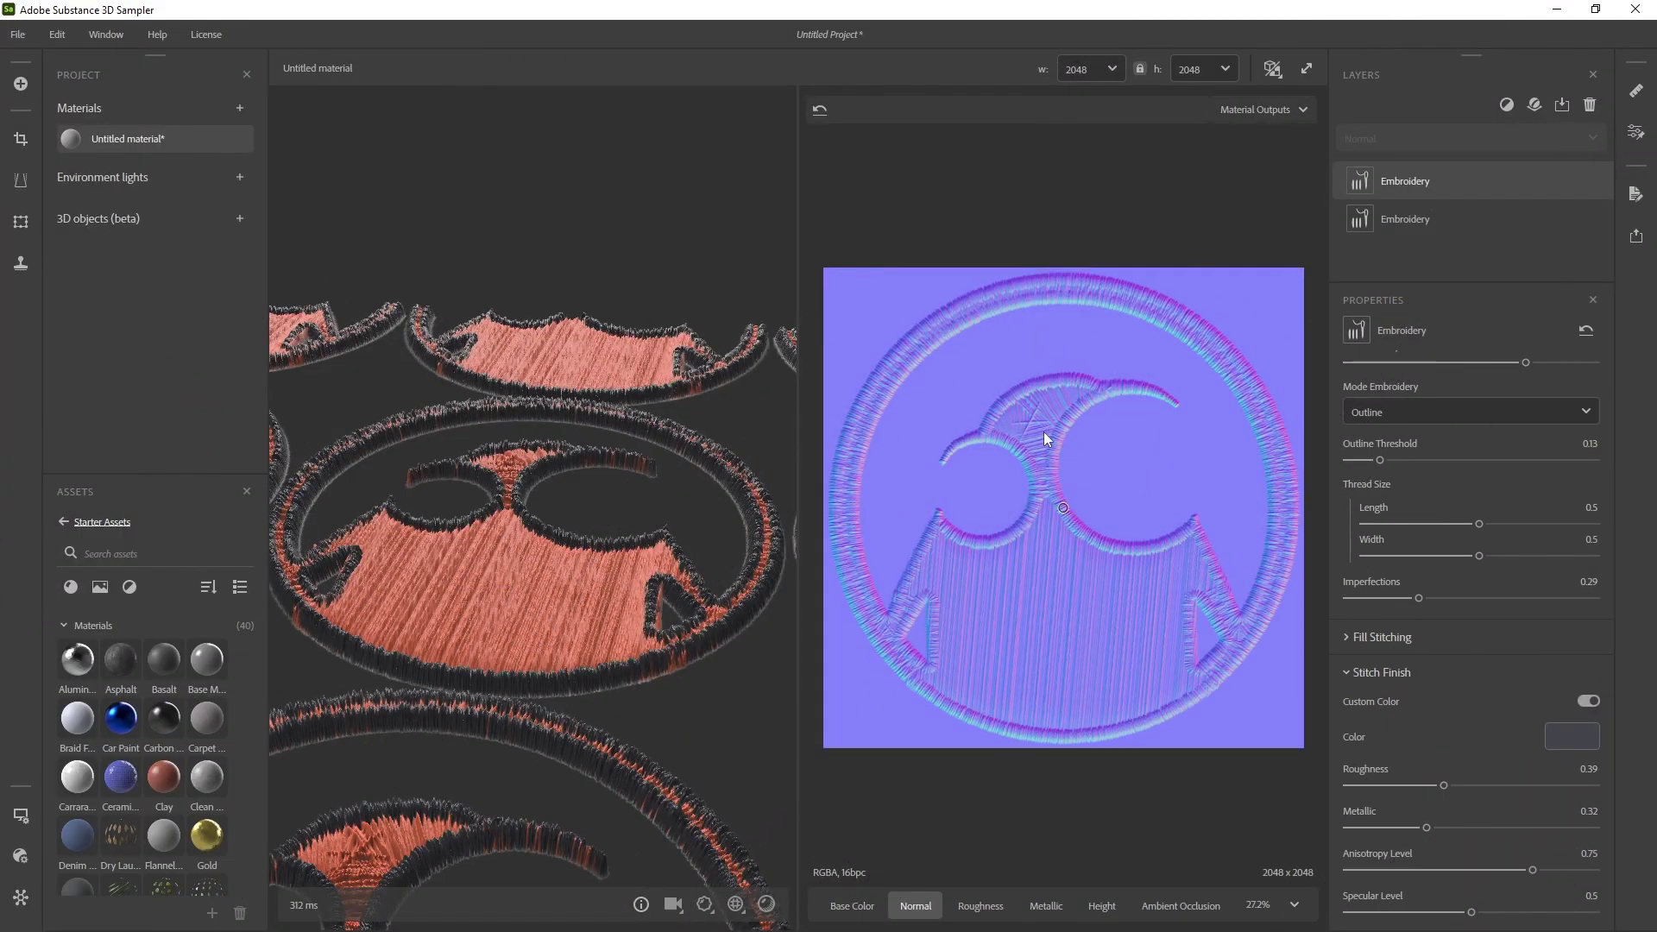
In Substance 3D Sampler, save the height output as a PNG bitmap named zbgs-logo-alpha
left_click(1102, 905)
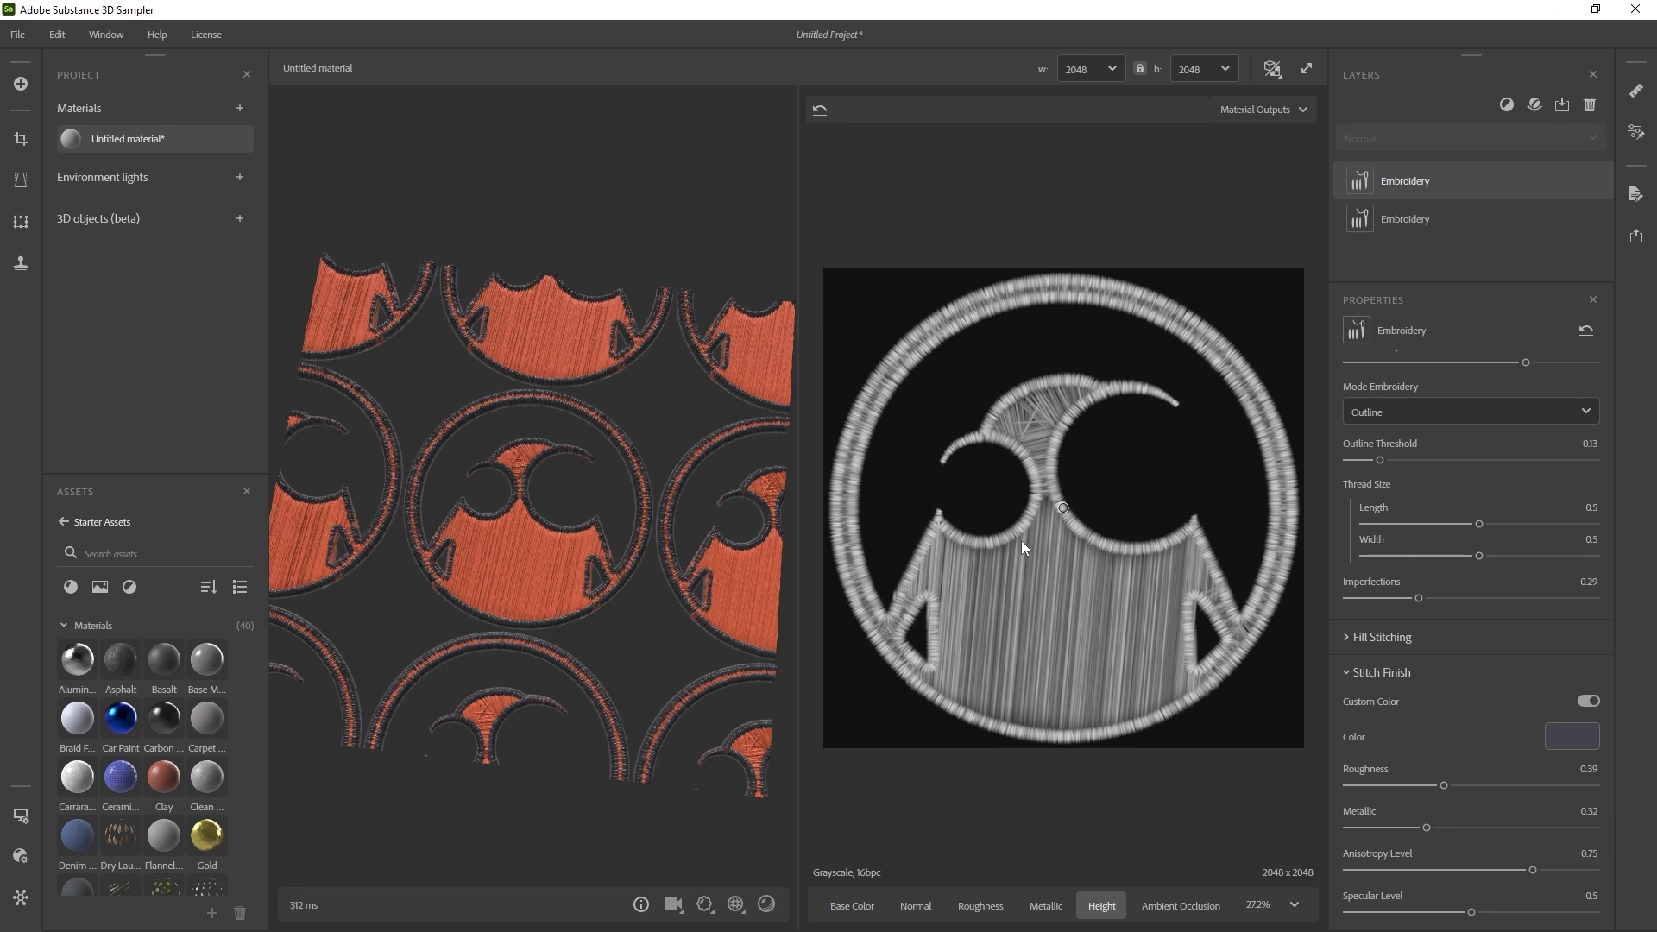
right_click(1030, 471)
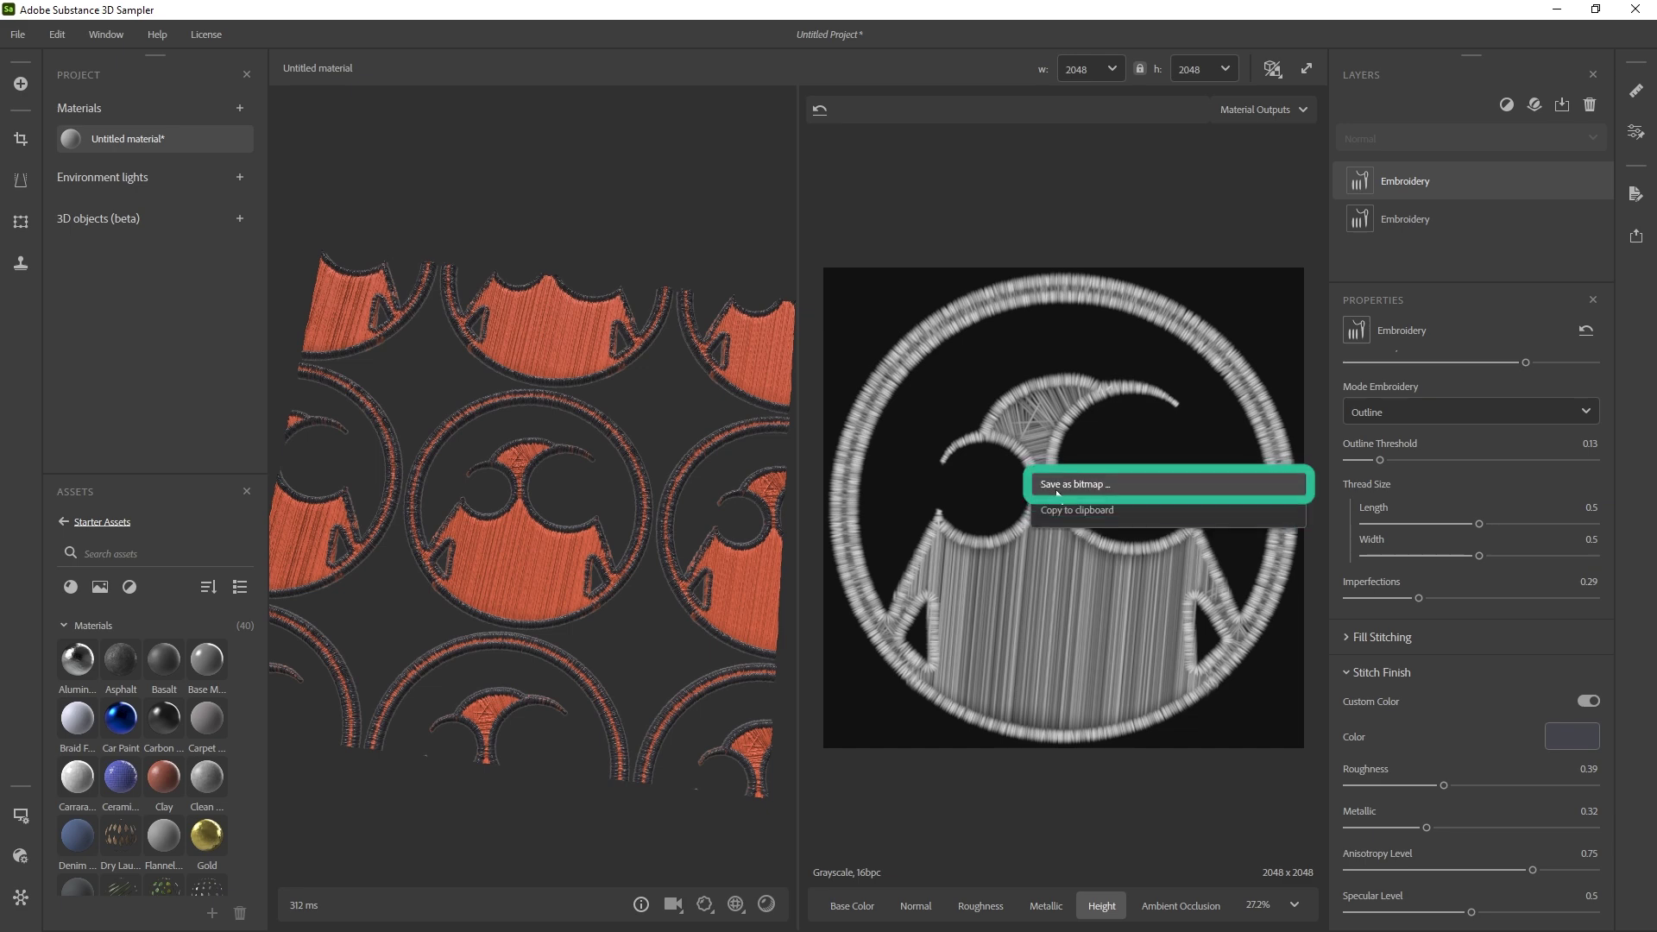
left_click(1055, 489)
double_click(728, 433)
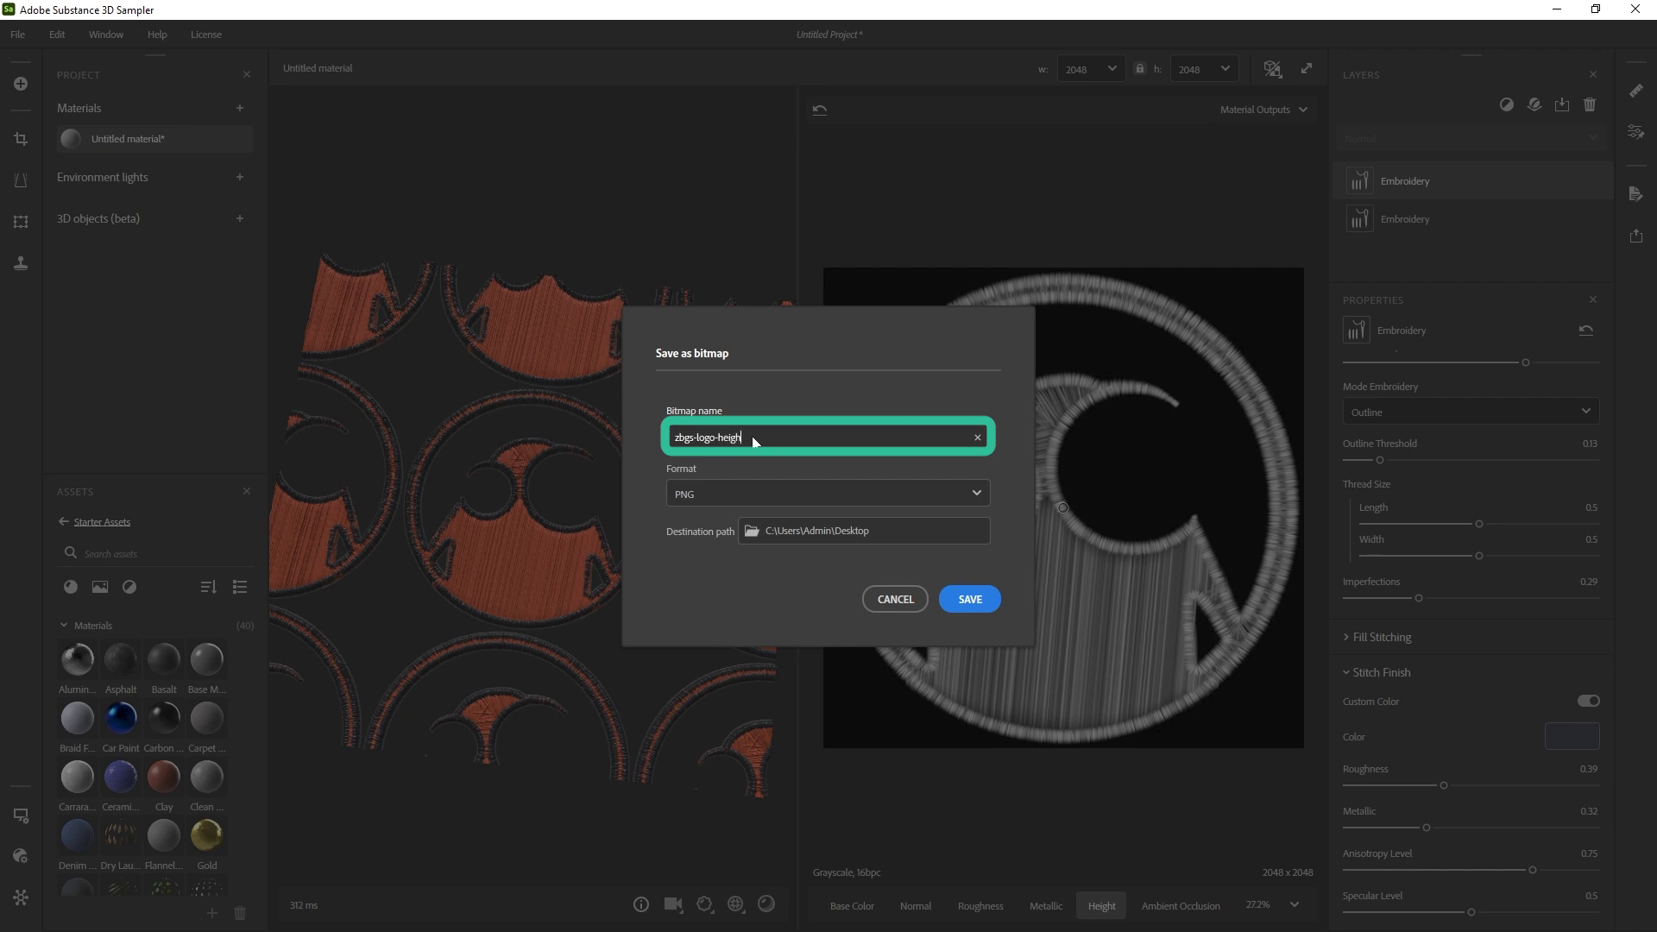
type("alpha")
key("Tab")
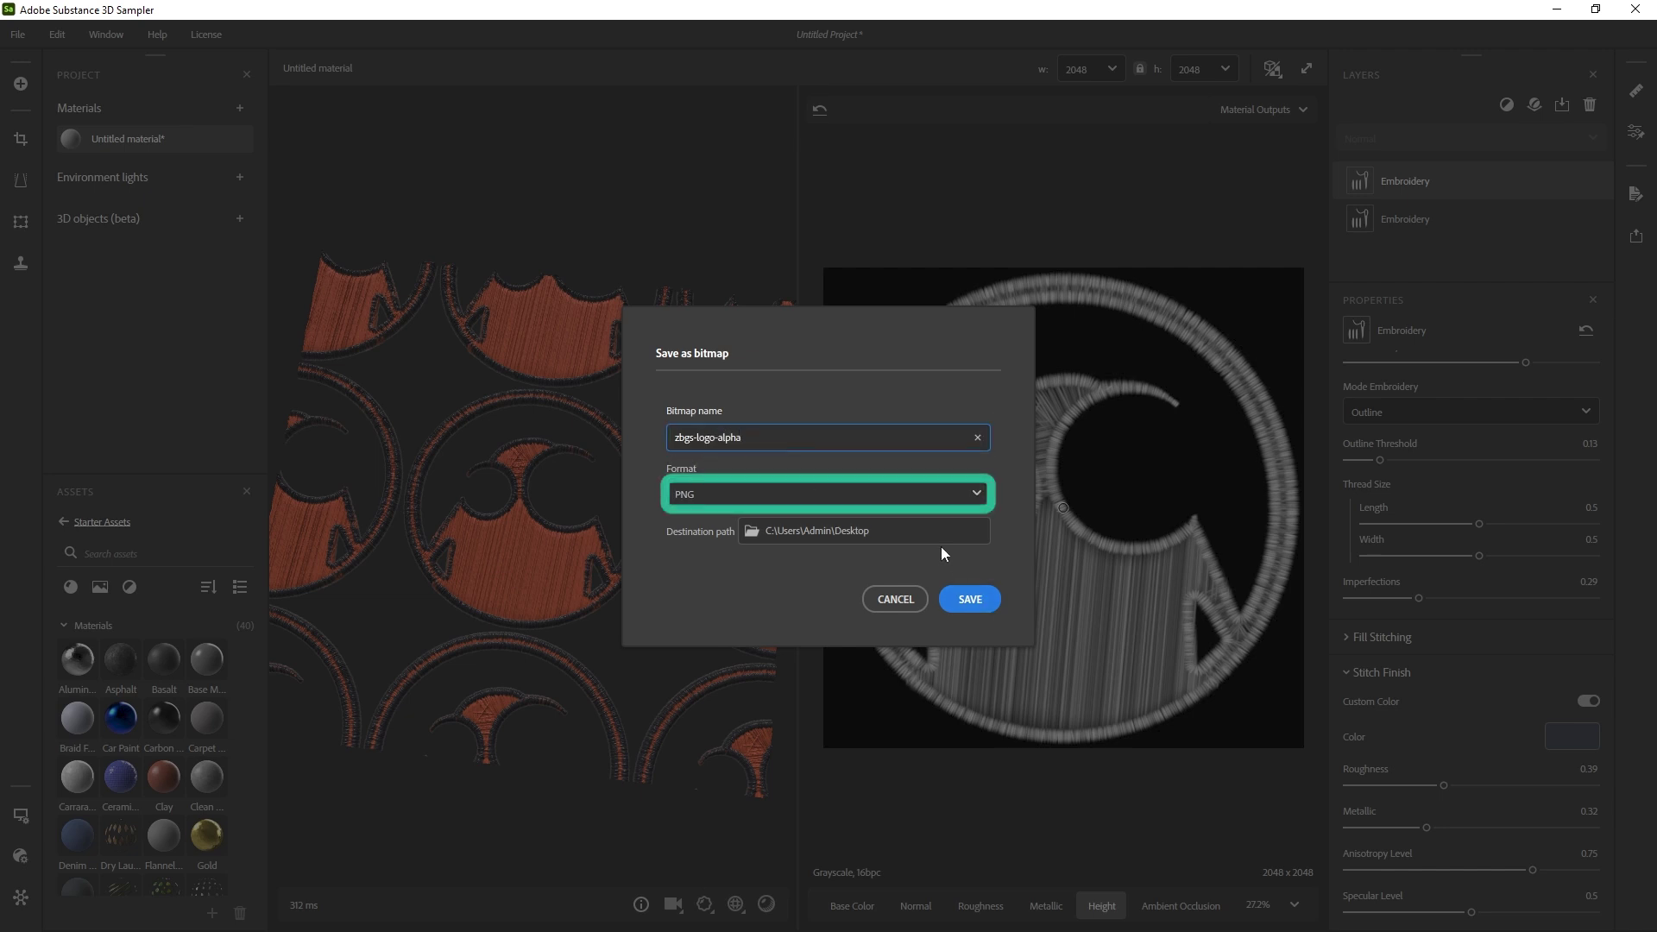
left_click(973, 599)
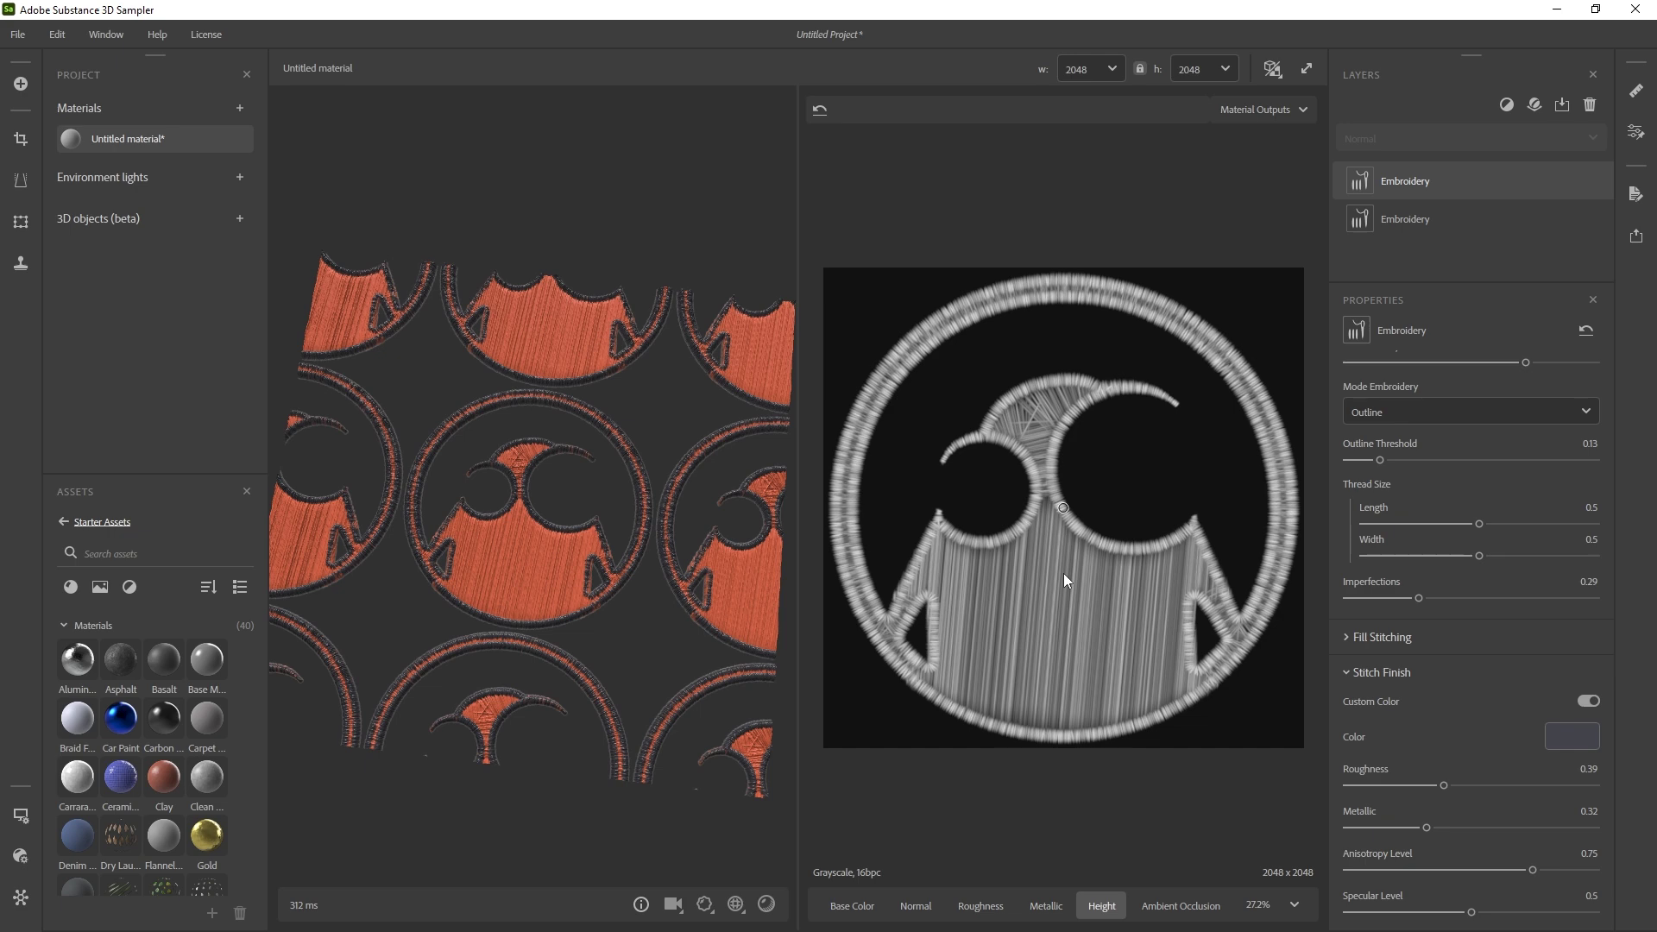
Save the normal output as a PNG bitmap named zbgs-logo-normal
left_click(965, 903)
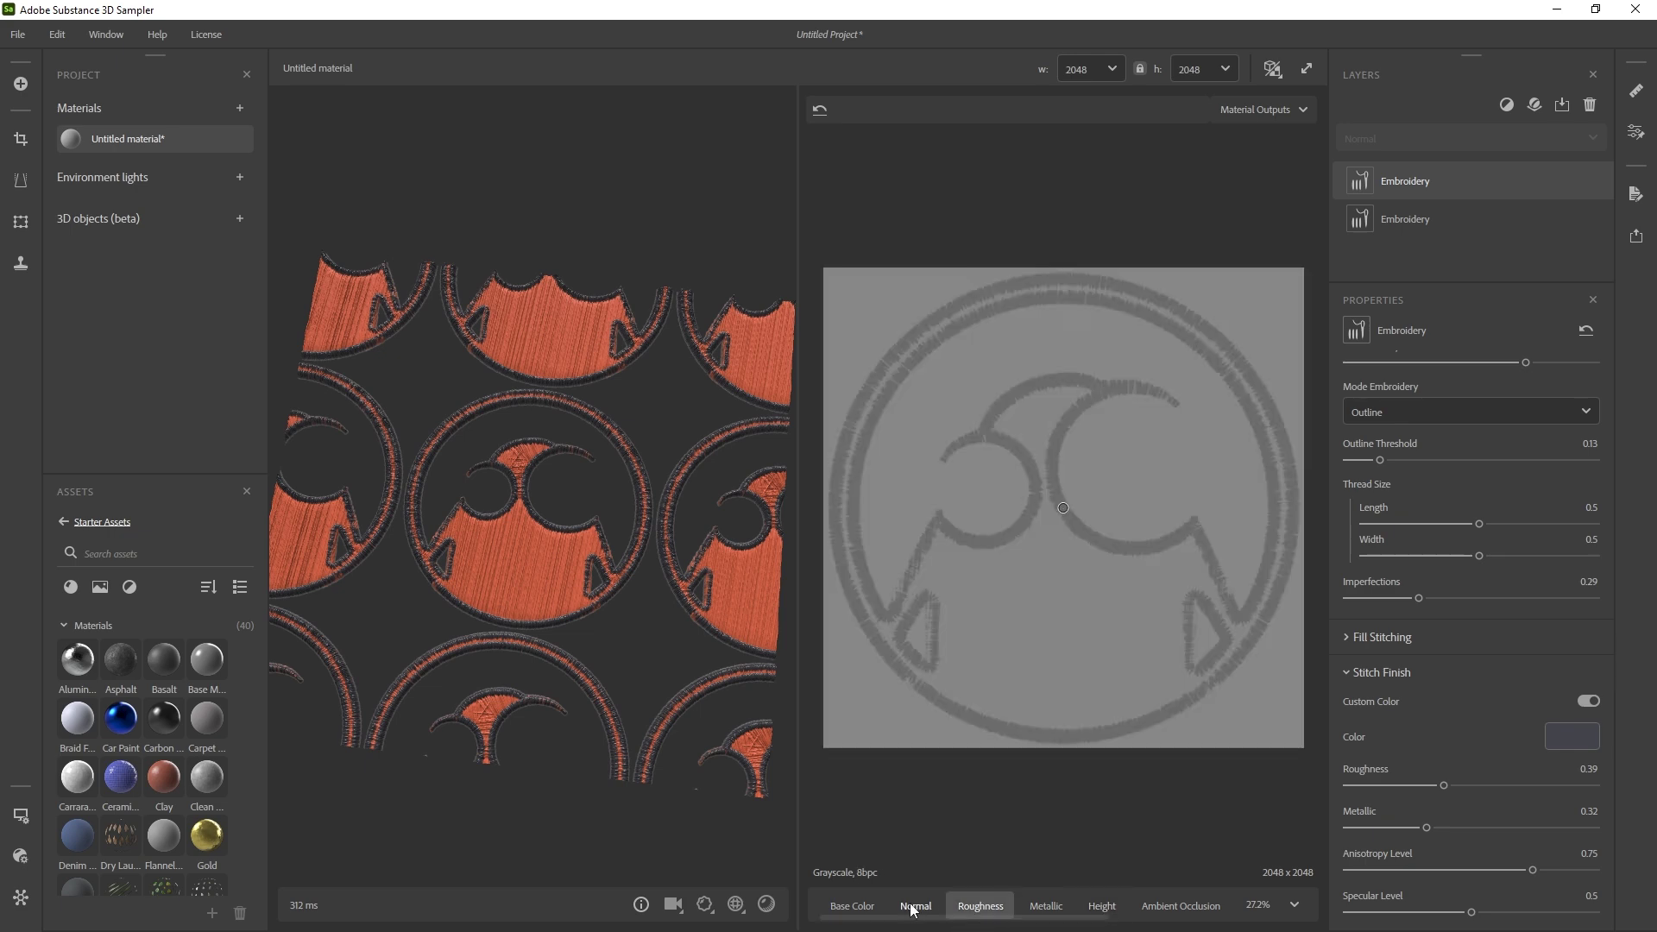
left_click(915, 906)
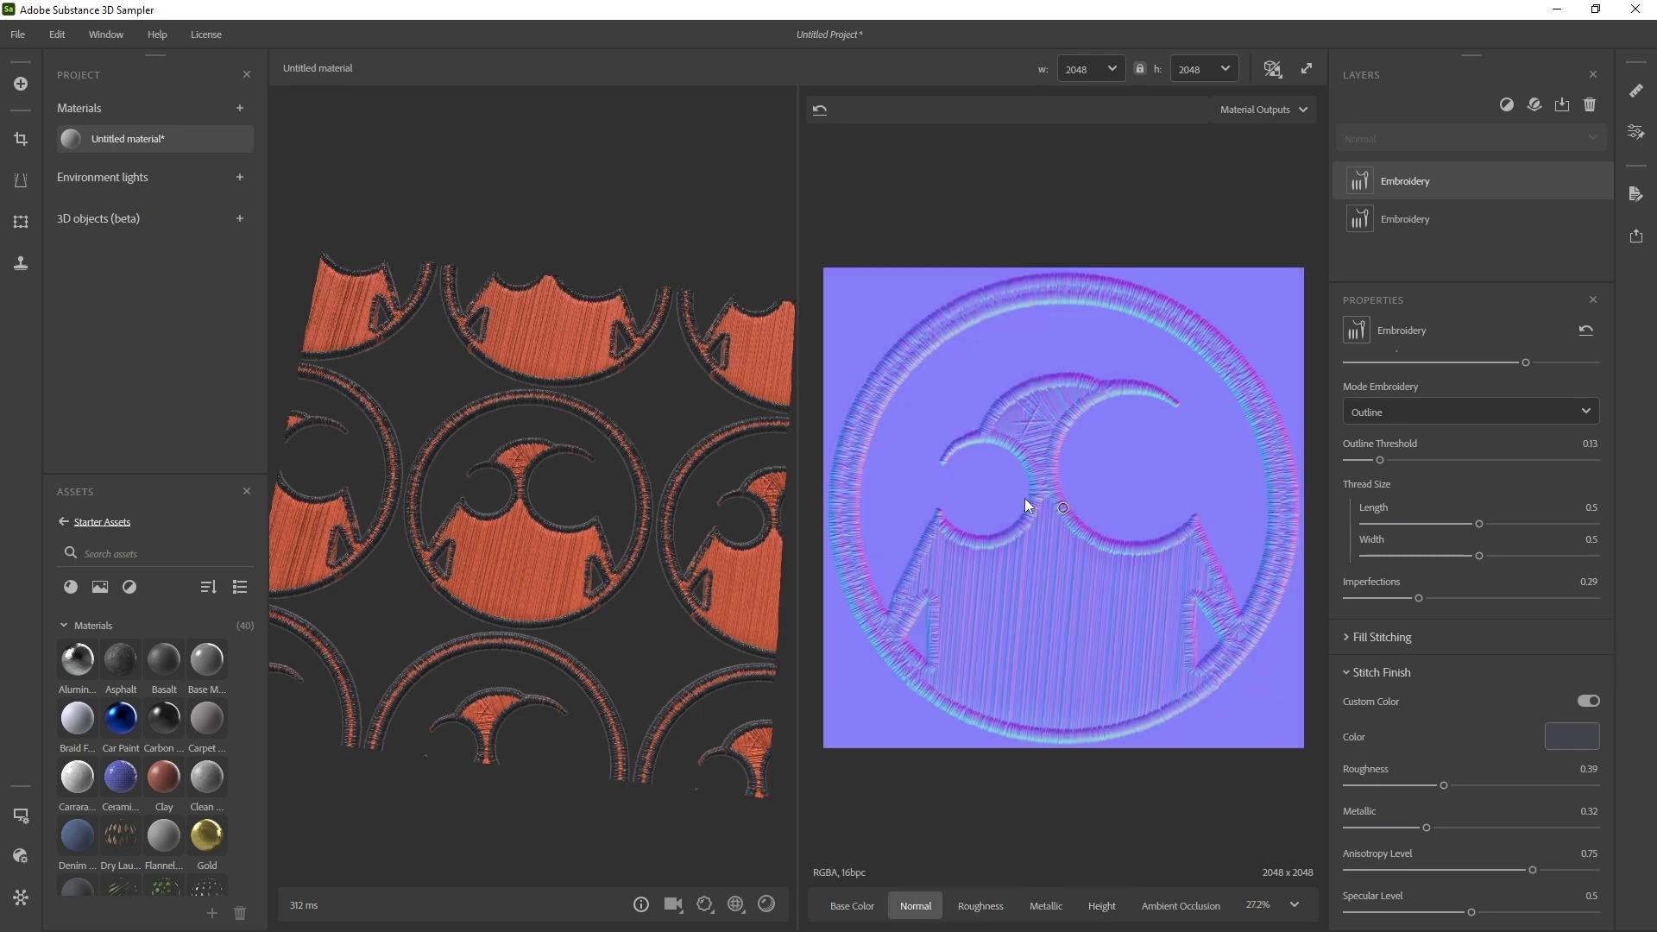
right_click(1024, 499)
left_click(1049, 519)
left_click(748, 437)
double_click(742, 437)
type("norm")
left_click(969, 599)
Save the base color output as a PNG bitmap named zbgs-logo-albedo
left_click(848, 906)
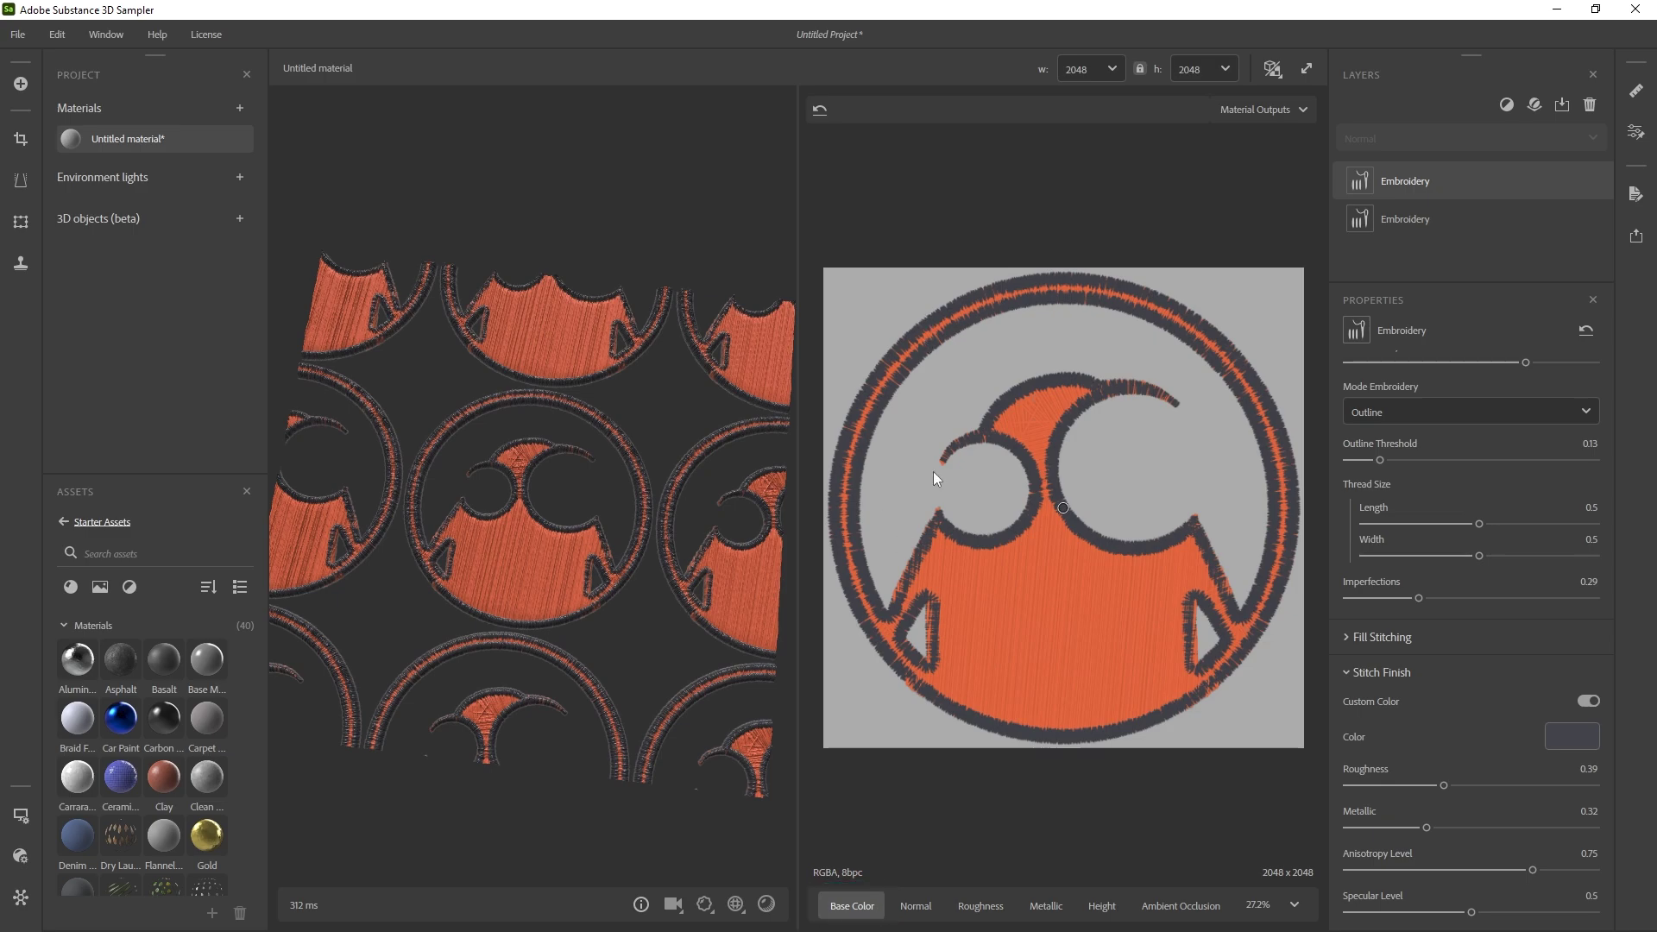
right_click(1027, 542)
left_click(1044, 559)
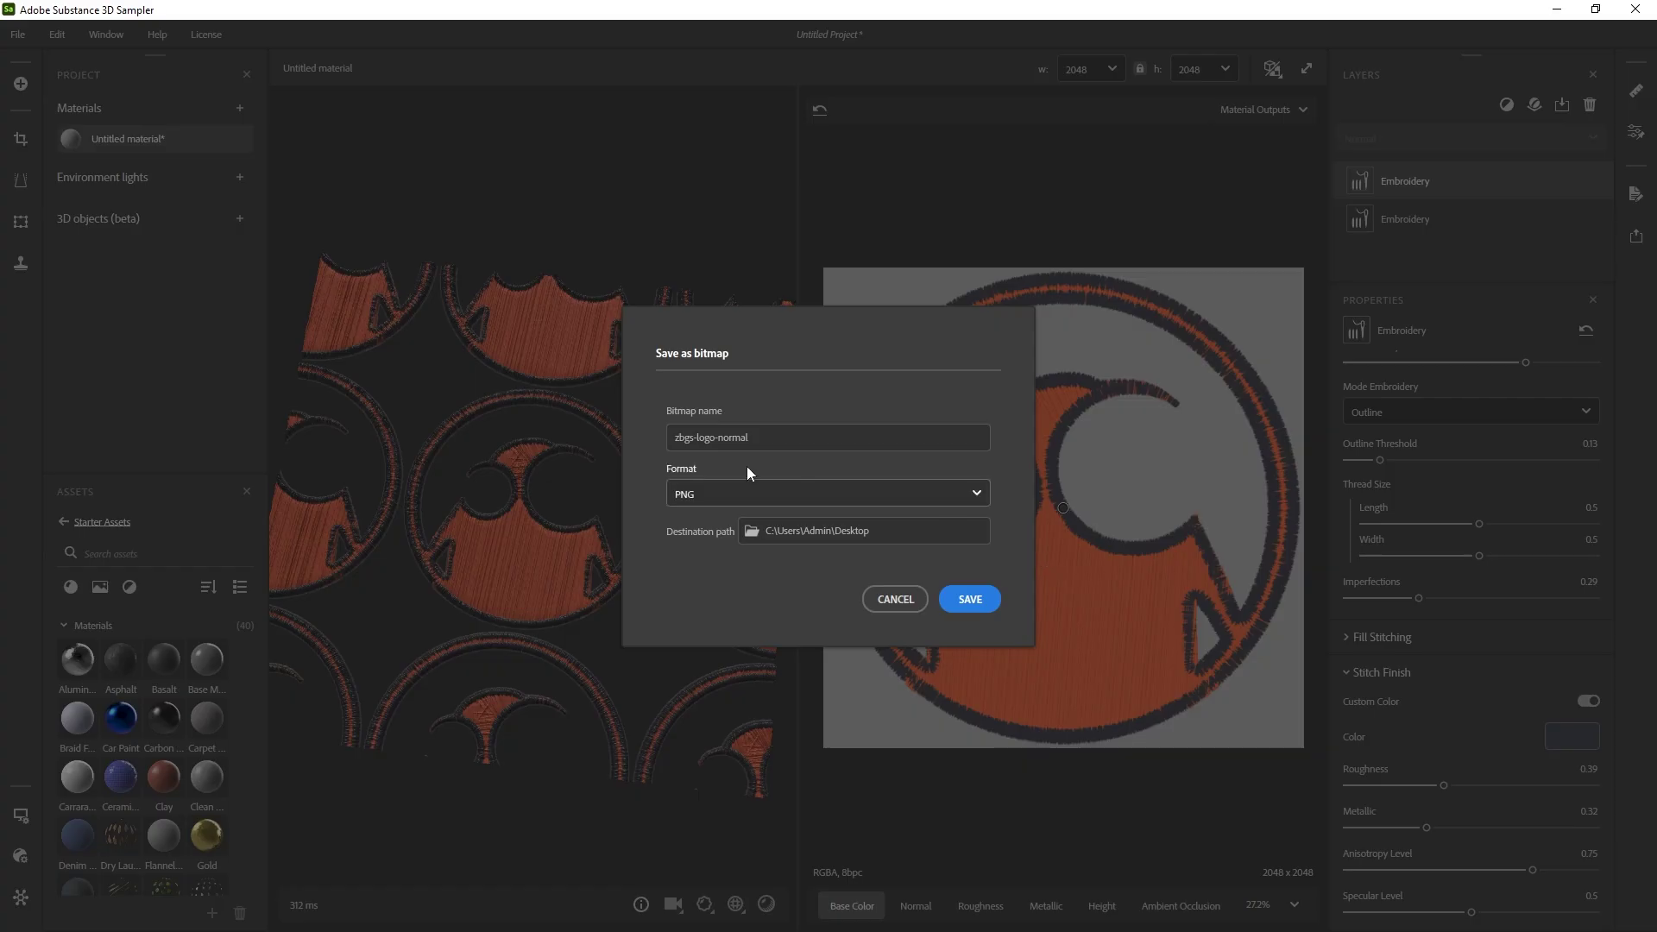
left_click(722, 438)
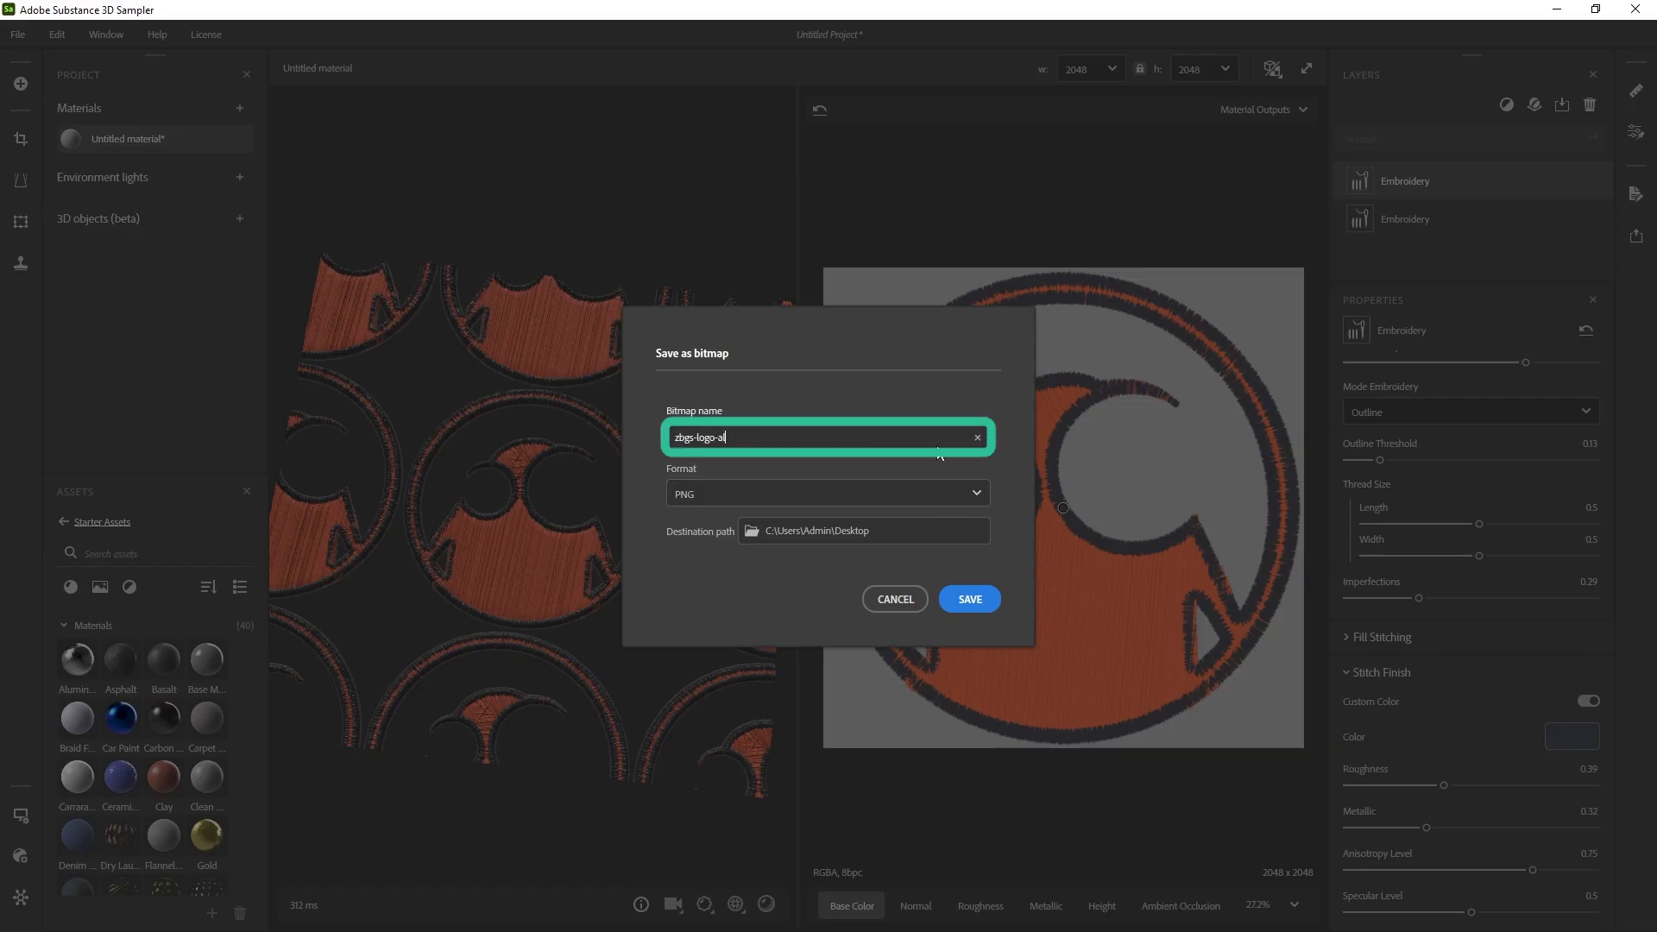
left_click(971, 599)
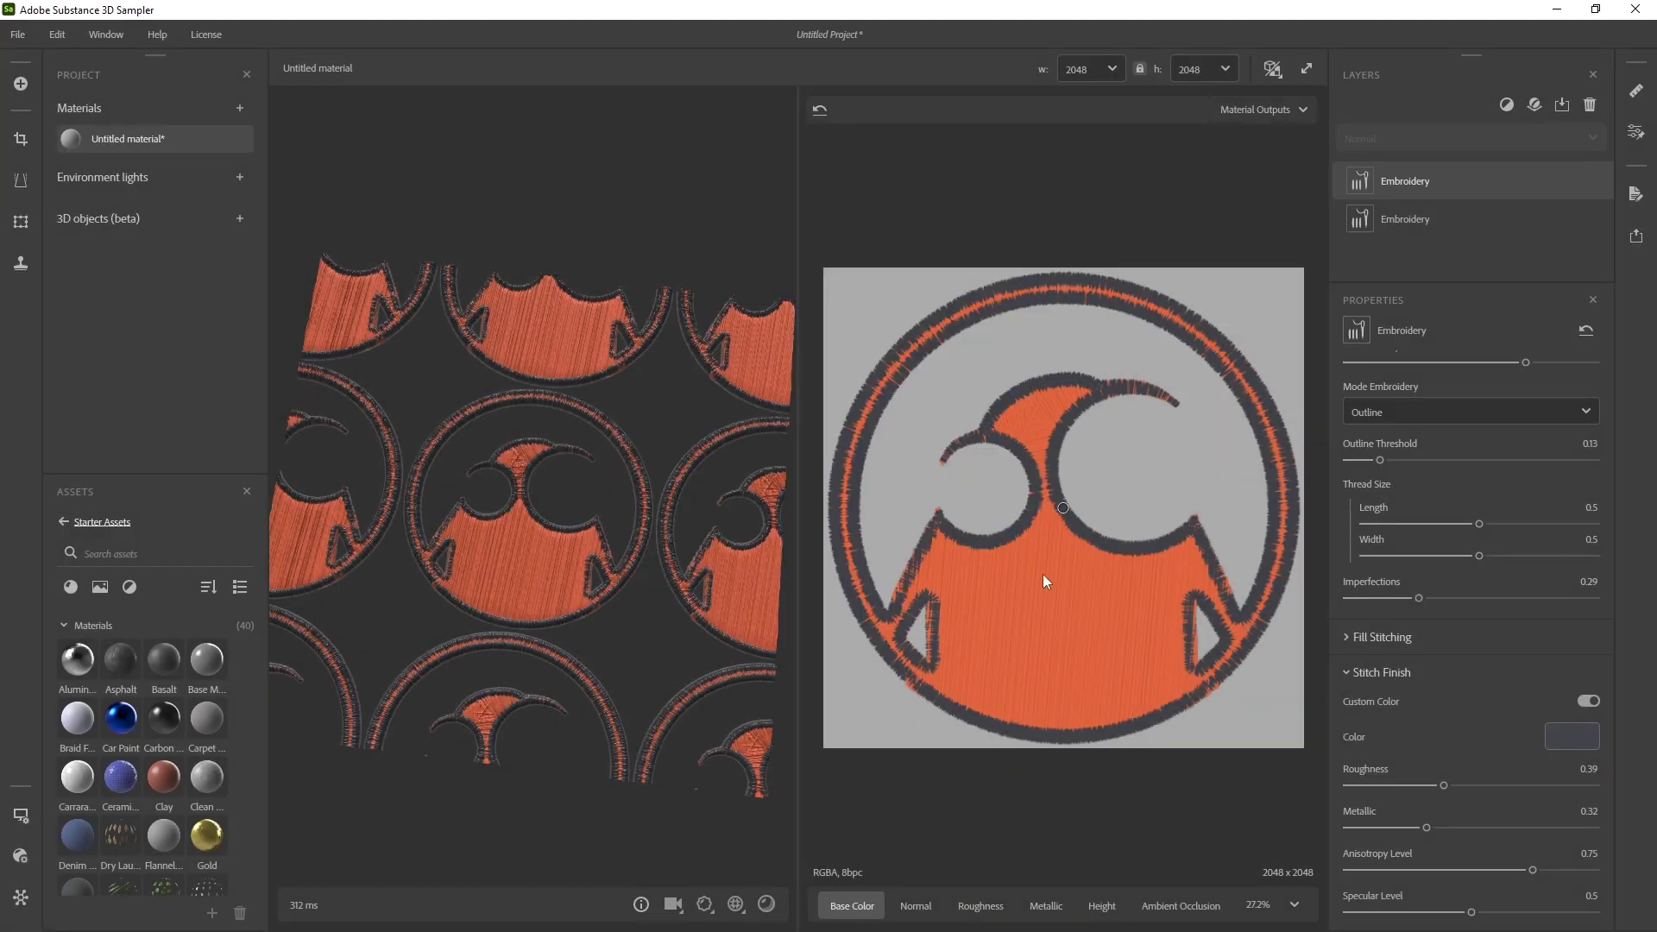
Save the ambient occlusion output as a PNG bitmap alongside the other logo maps
left_click(1148, 907)
right_click(1018, 502)
left_click(1067, 516)
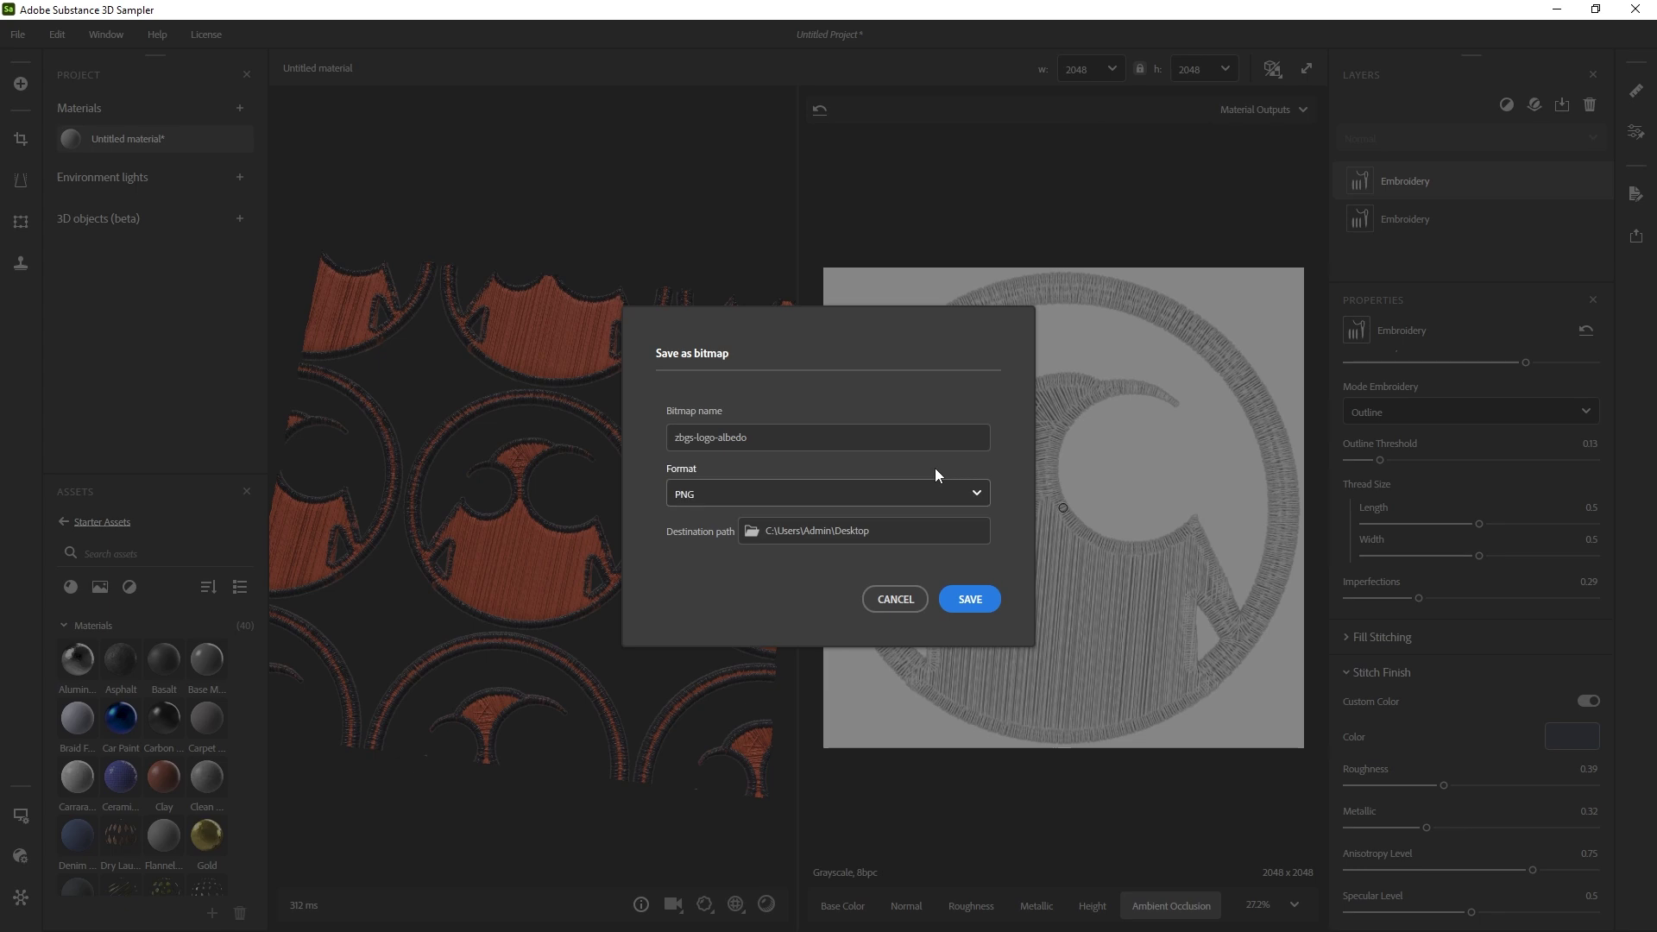
left_click(970, 599)
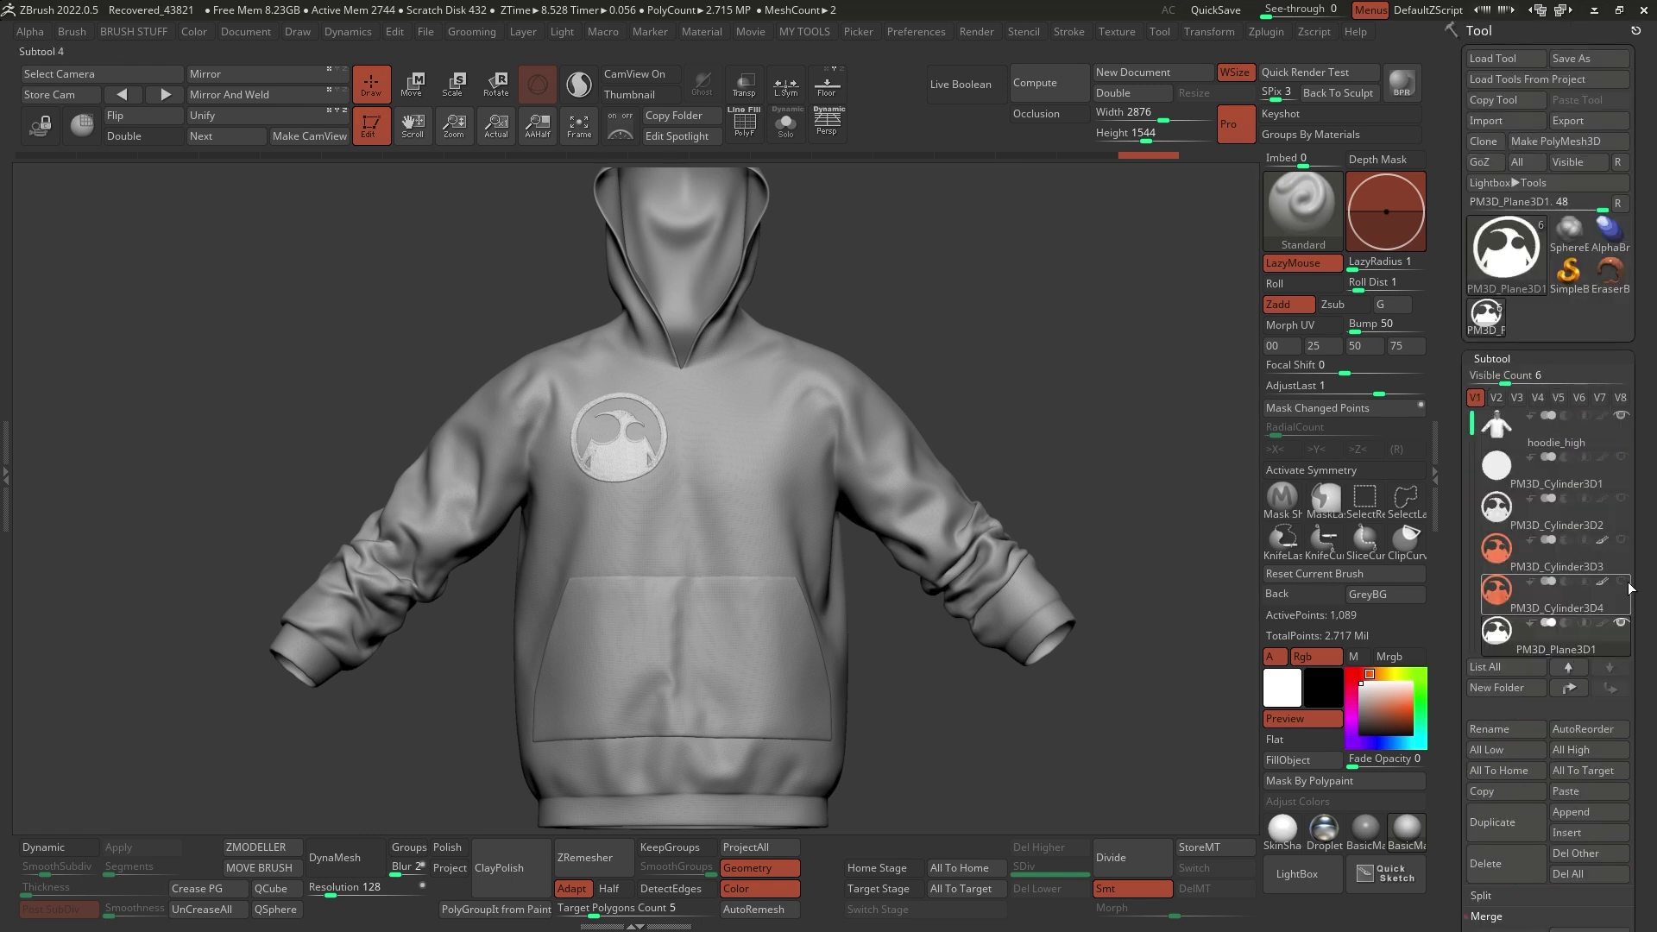
In ZBrush, clone the hoodie_high subtool and make the clone the active tool
left_click(1545, 432)
left_click(1484, 142)
left_click(1491, 317)
left_click_drag(999, 414, 910, 539)
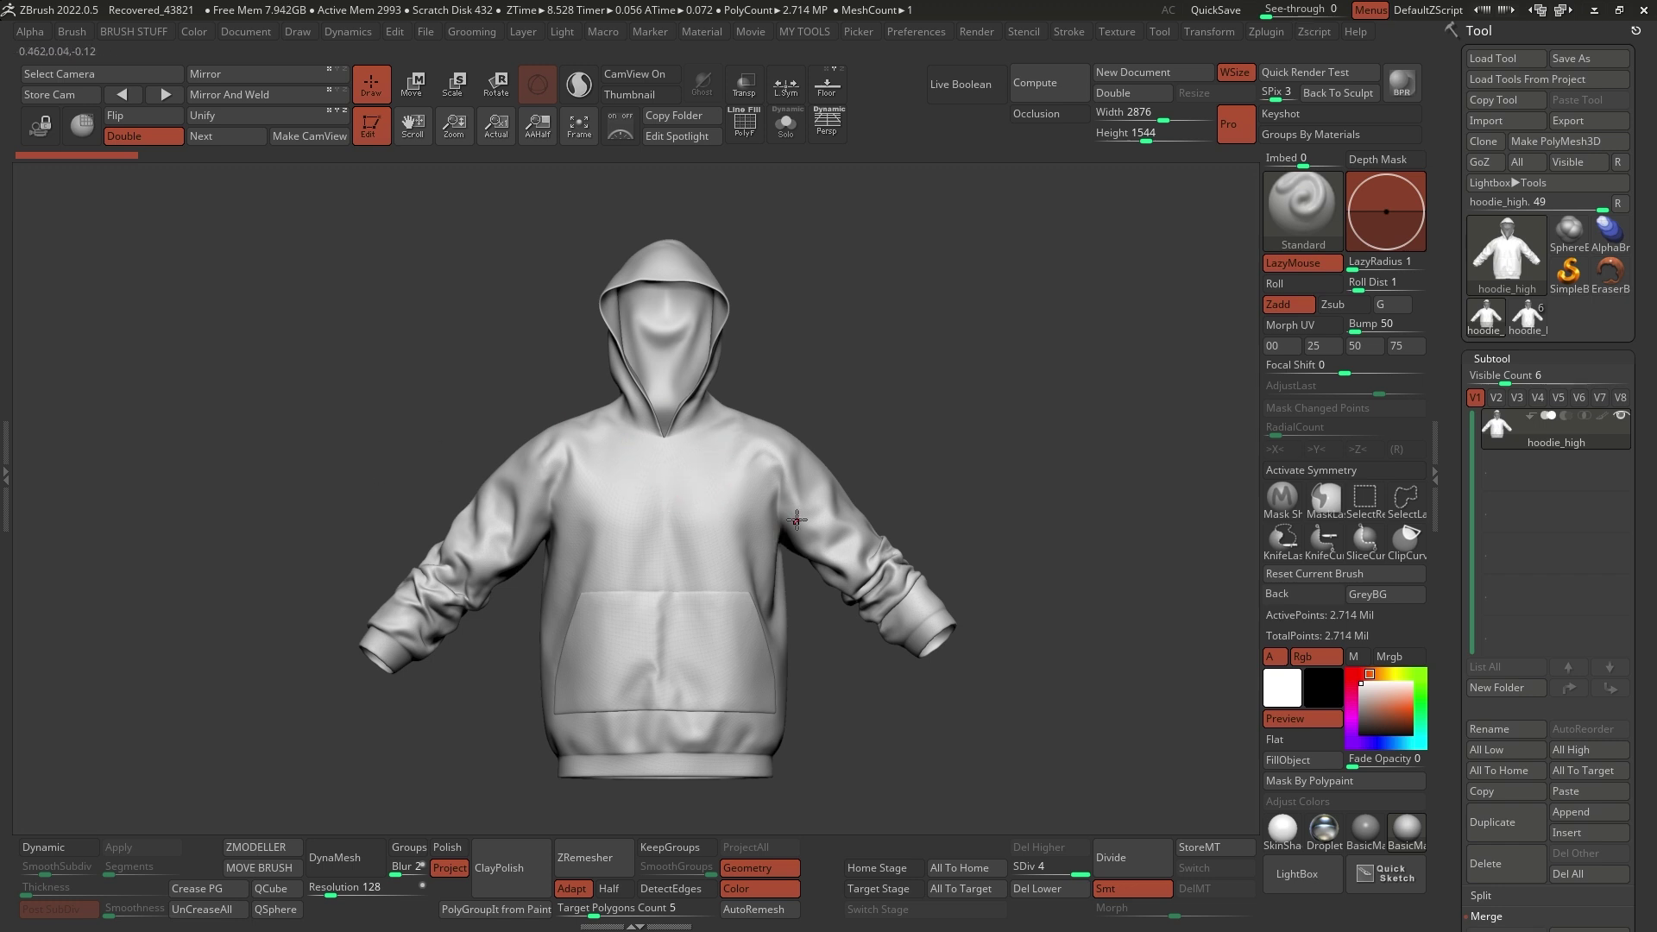
left_click_drag(921, 436, 937, 432)
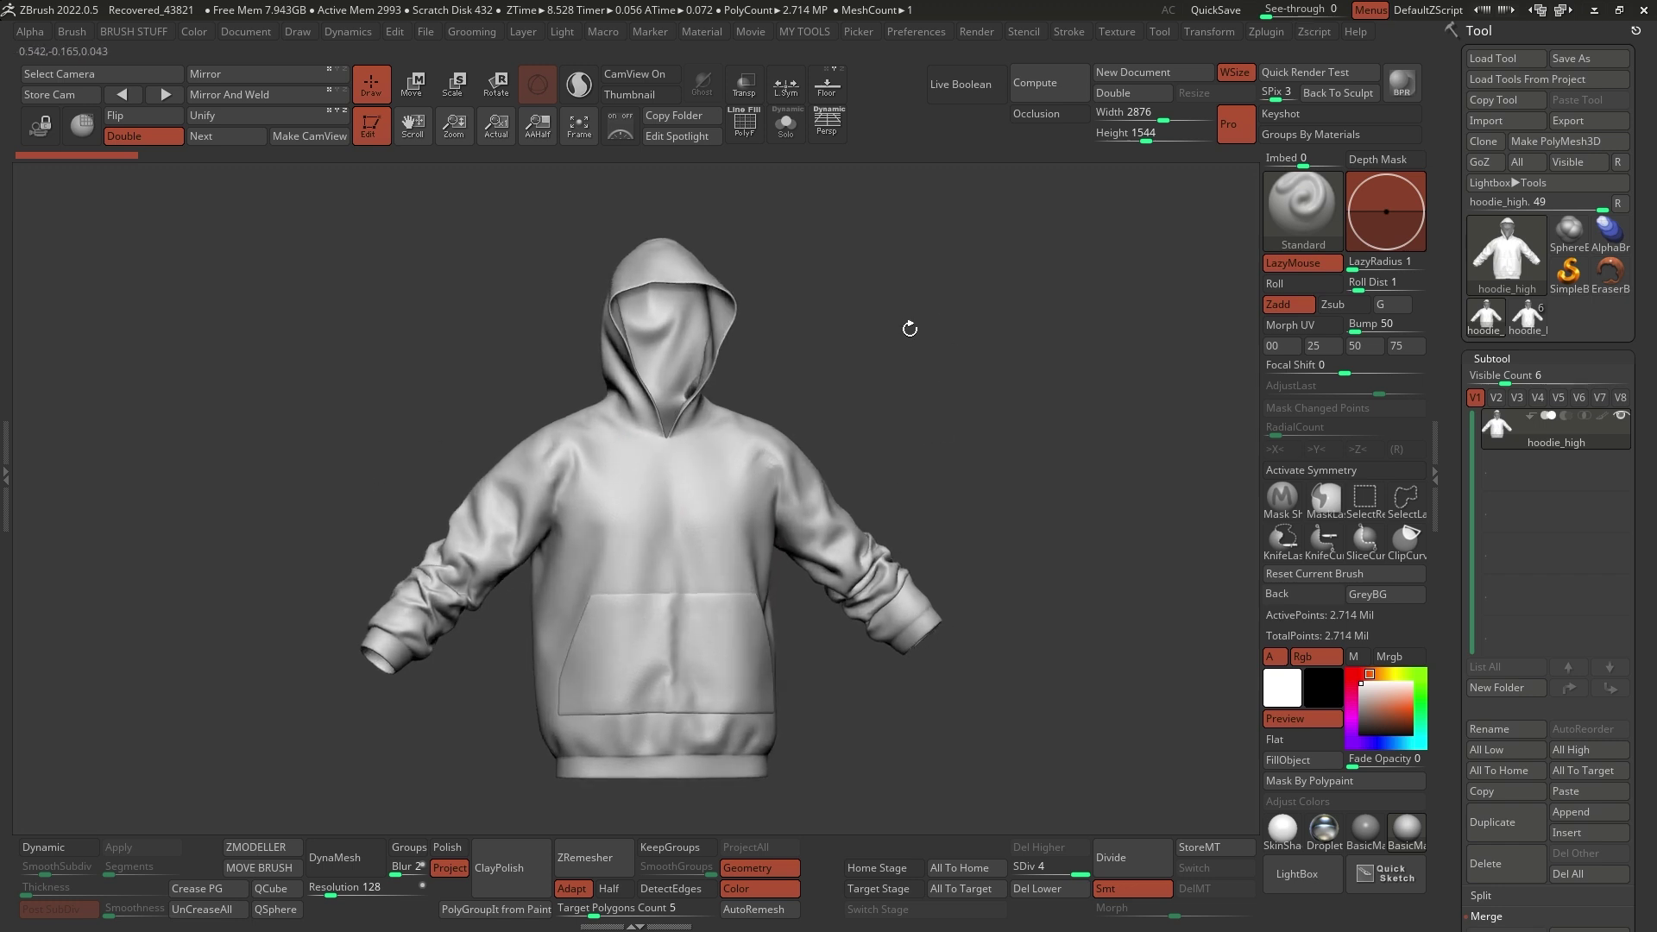
Append a Plane3D to the hoodie tool, select it and show its polyframe
left_click(1588, 811)
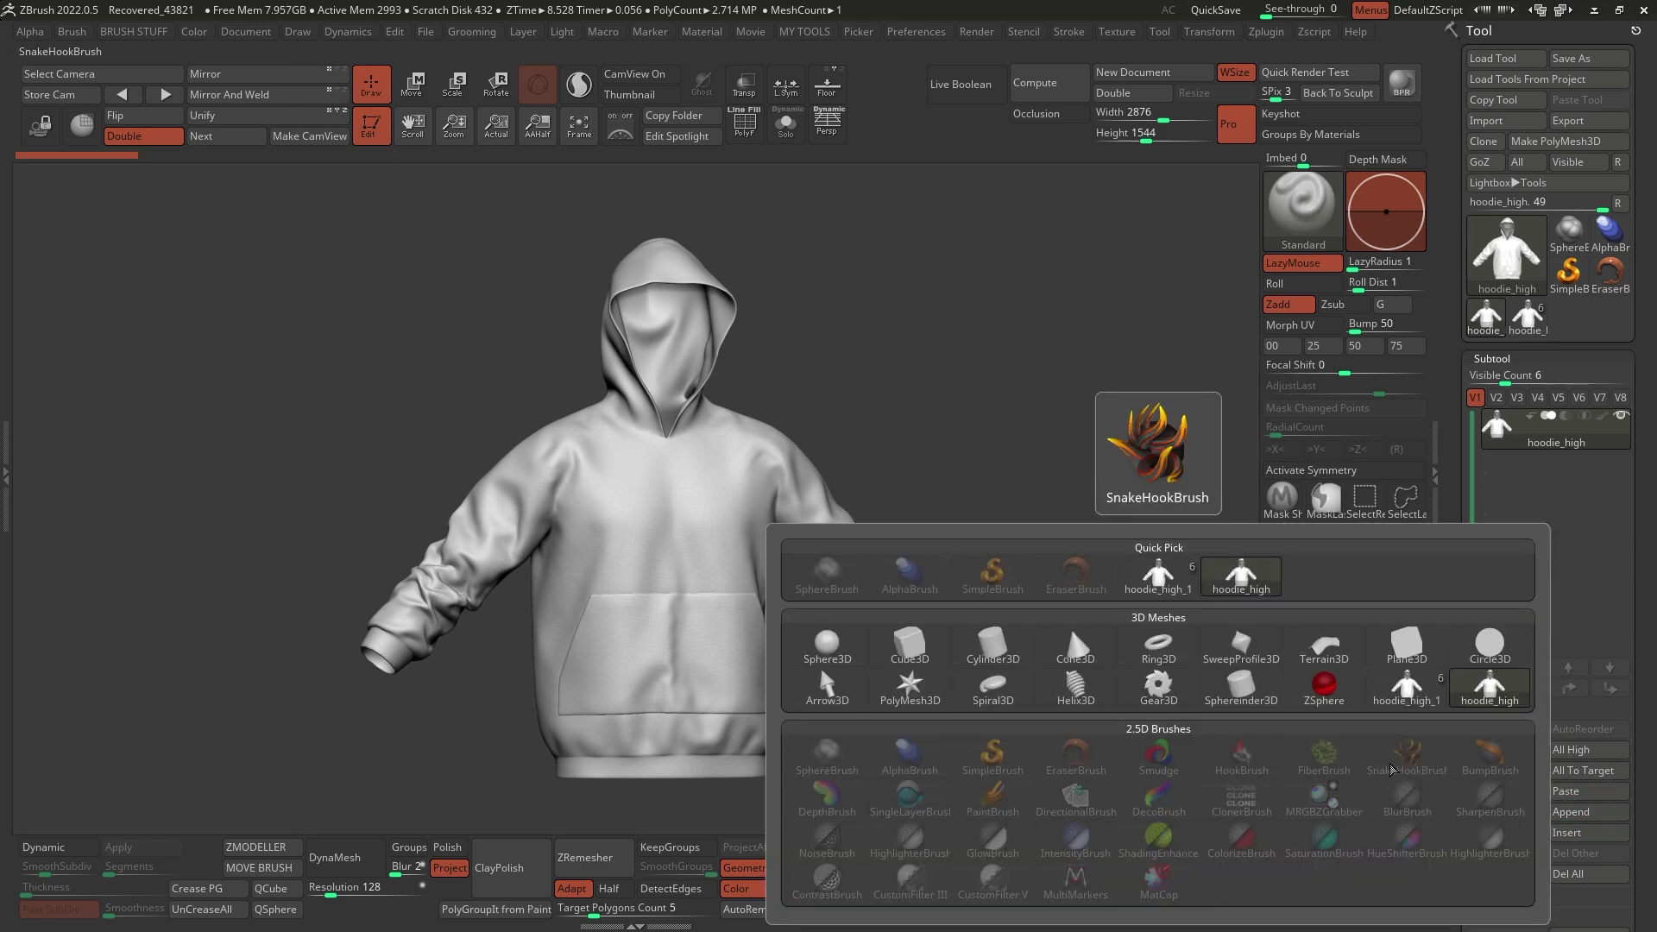
left_click(1406, 645)
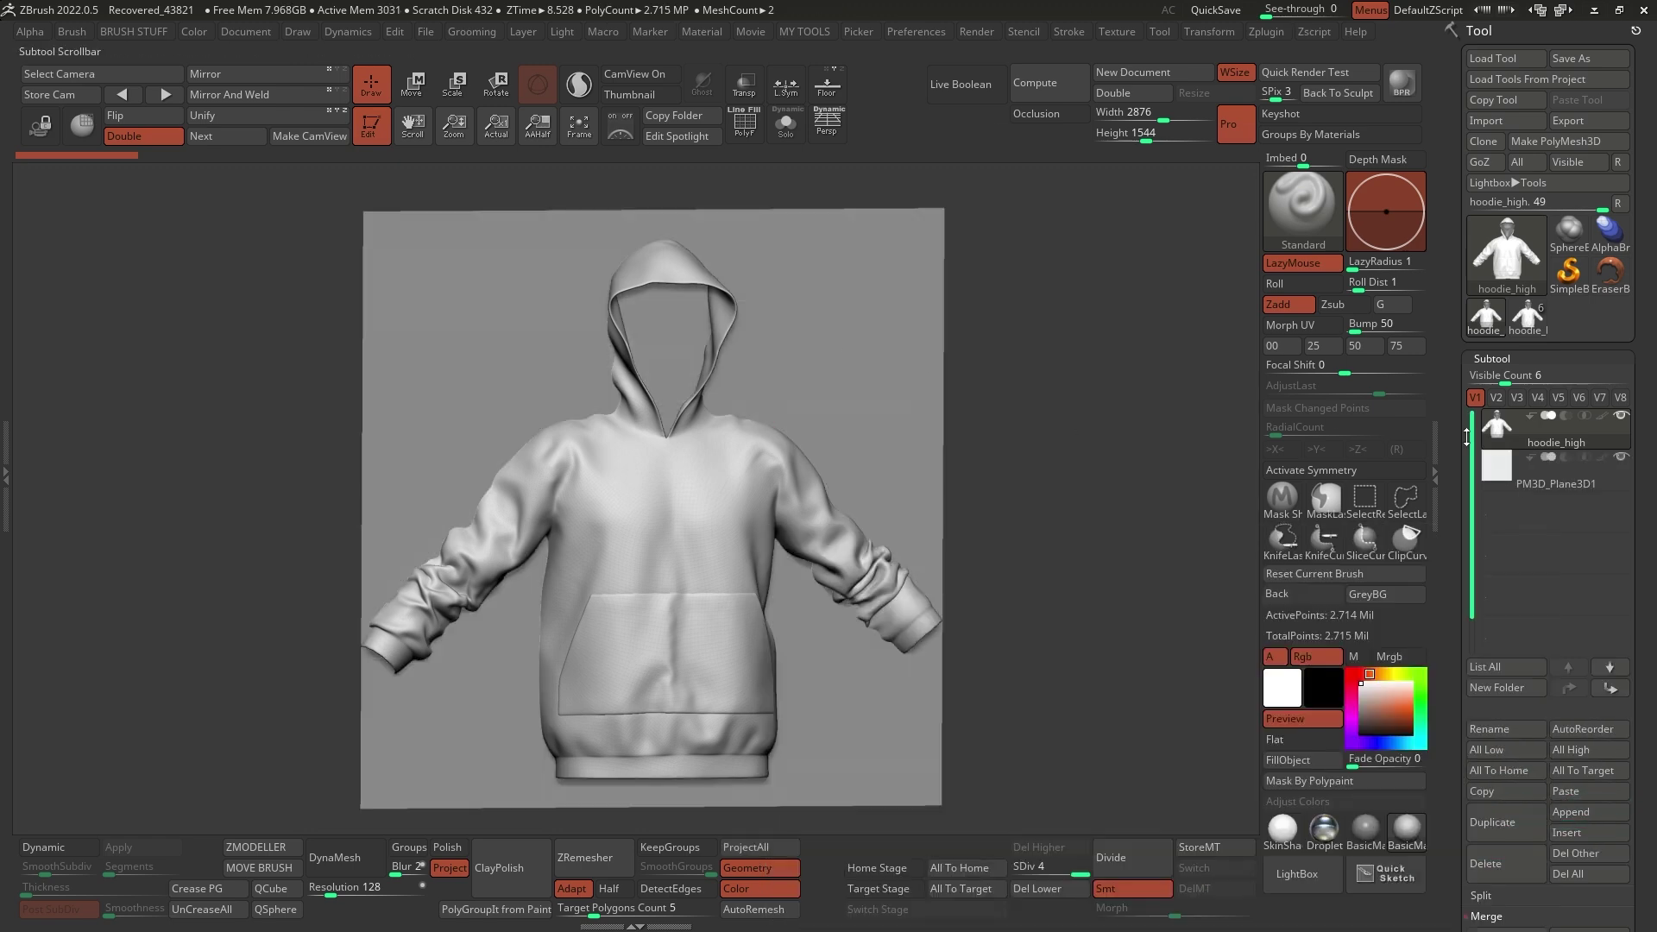
left_click(1502, 470)
key("shift+f")
Scale the plane down to a chest-sized square and position it in front of the hoodie above the pocket
left_click_drag(983, 374, 949, 259, "alt")
left_click_drag(932, 509, 1008, 534)
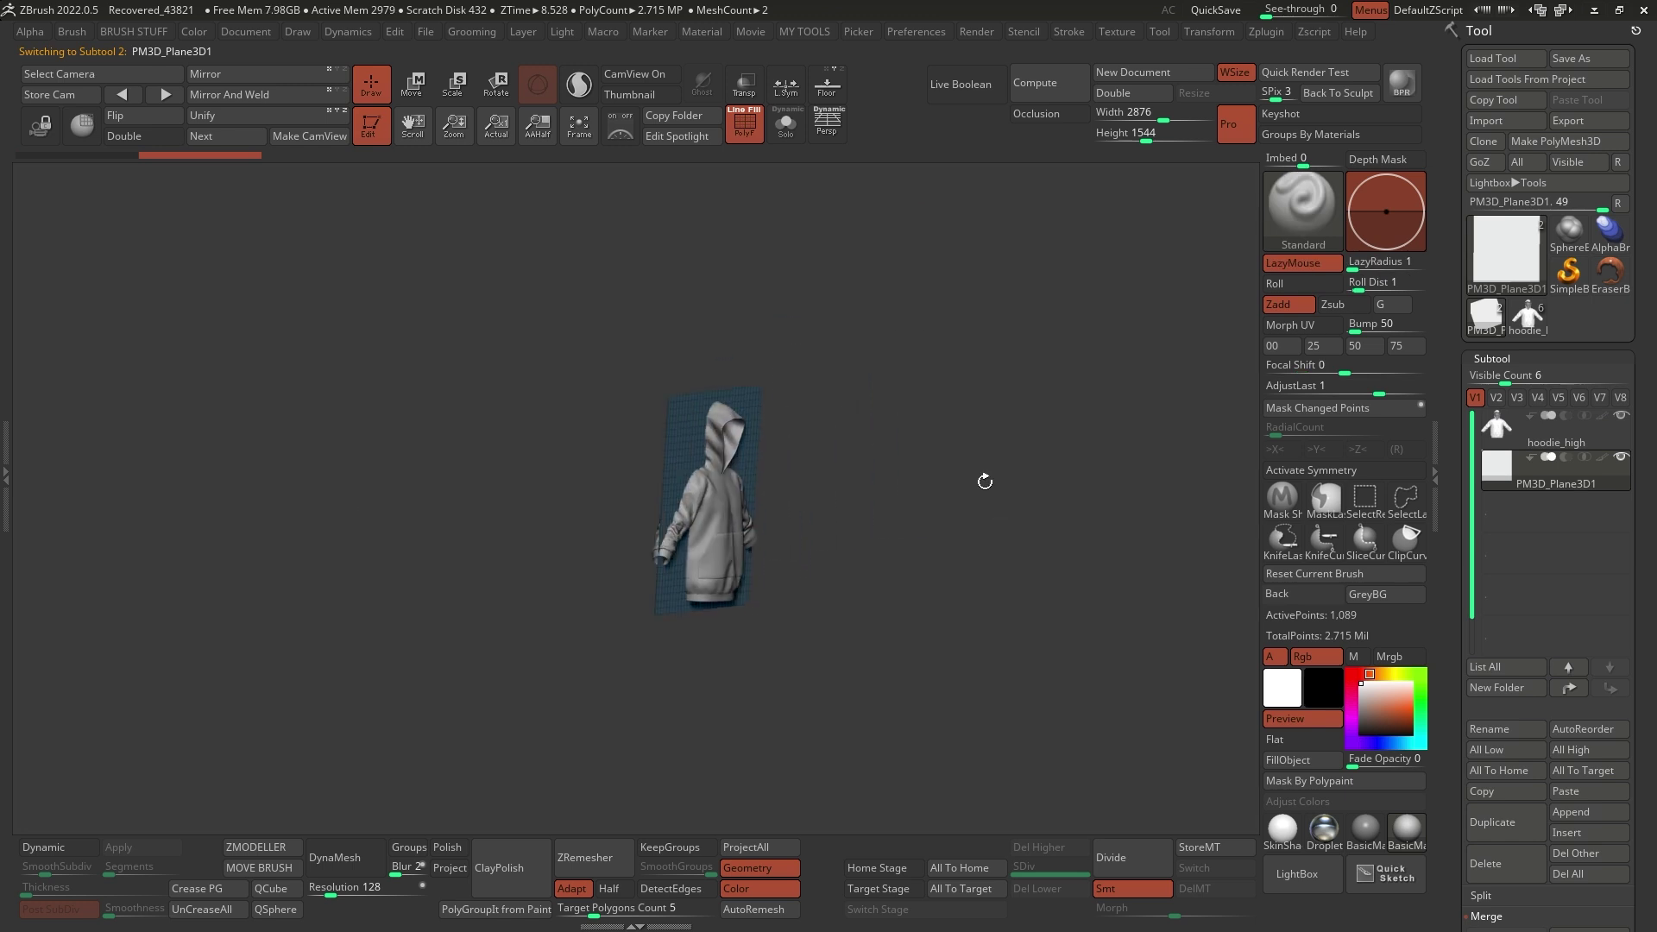
key("w")
left_click_drag(794, 509, 748, 538)
left_click_drag(987, 440, 958, 483)
left_click_drag(826, 434, 841, 442)
left_click_drag(908, 344, 1006, 363)
left_click_drag(871, 522, 805, 522)
left_click_drag(881, 337, 916, 345)
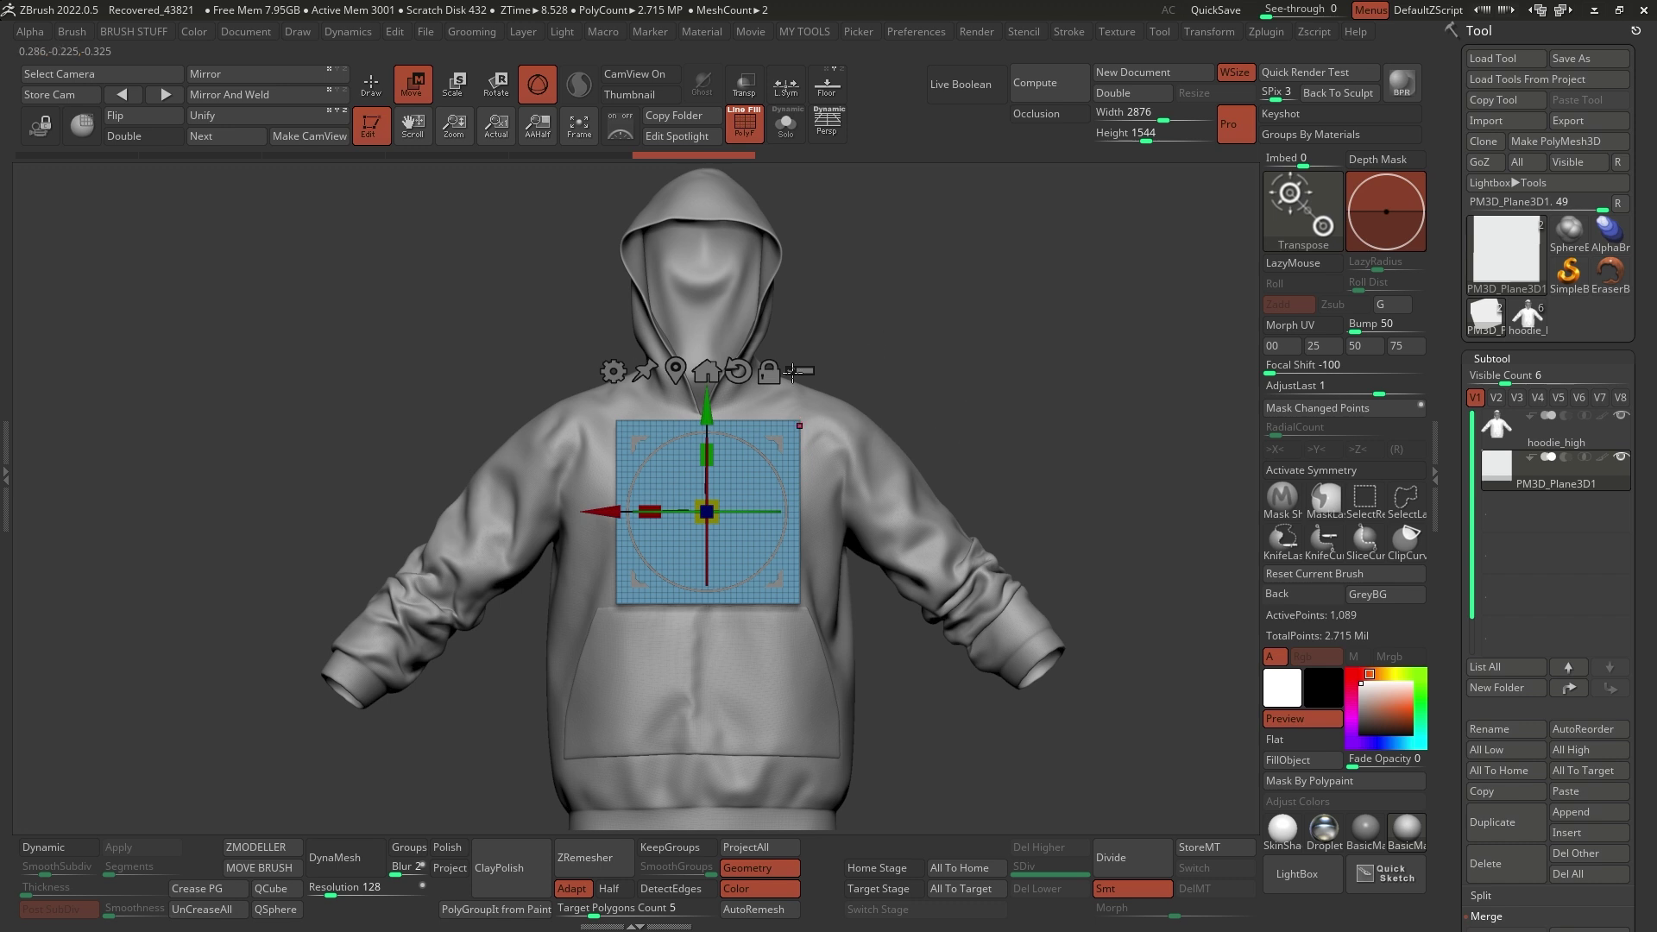
key("q")
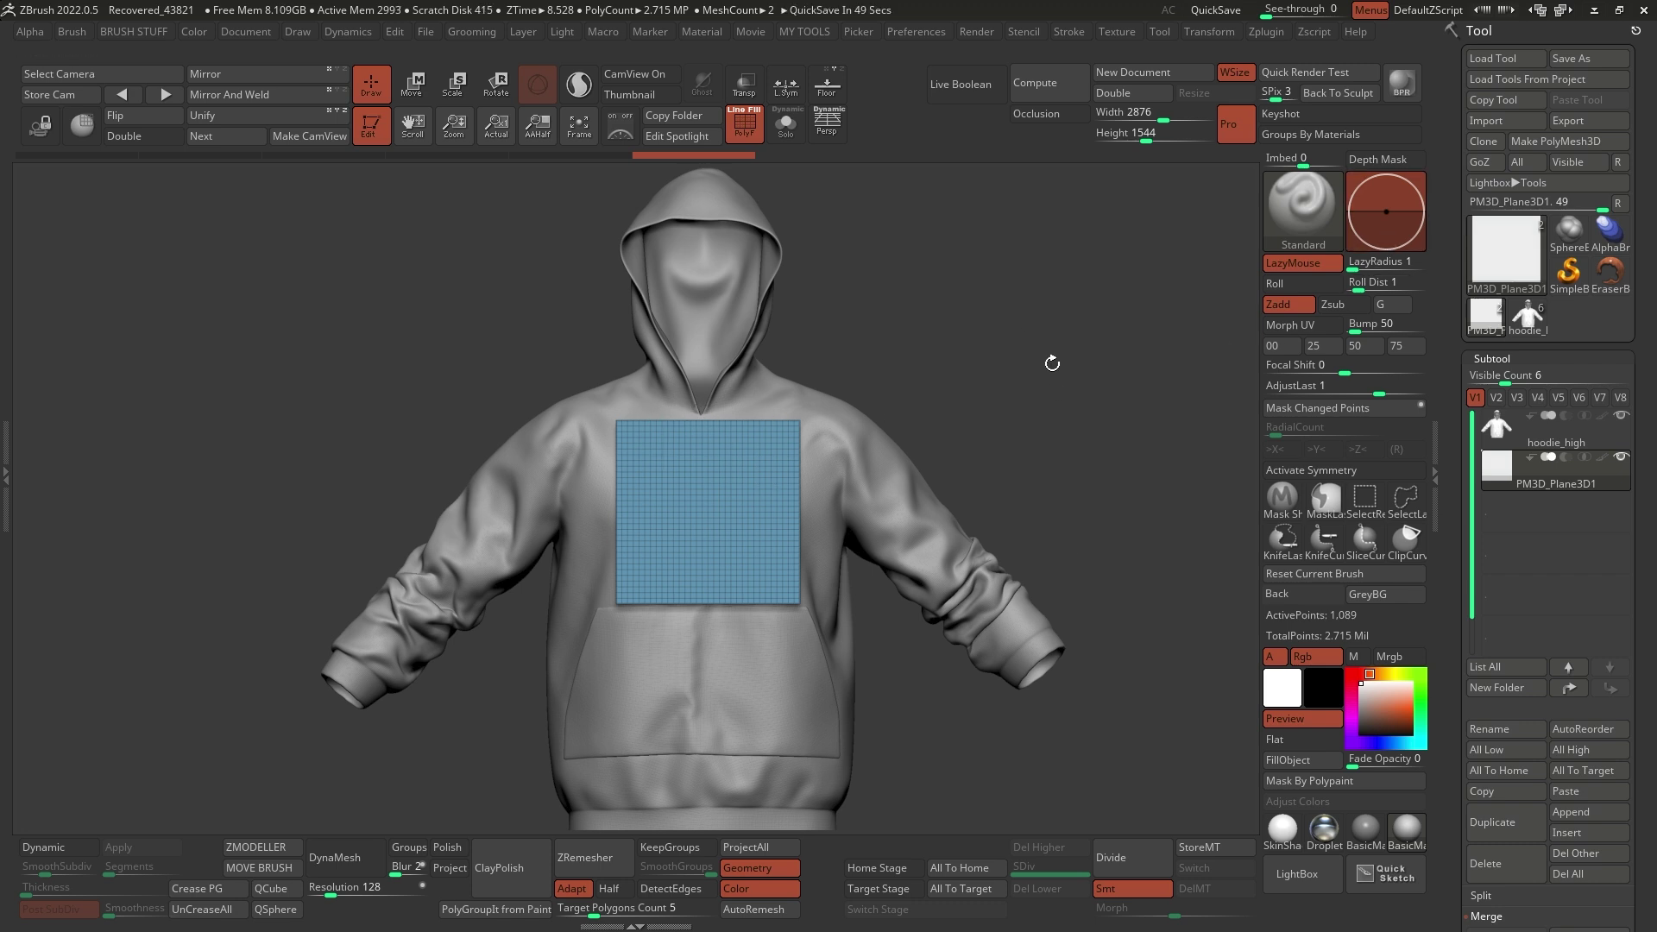
Select the zbgs-logo-albedo texture and assign it as the plane's texture map
left_click(1117, 32)
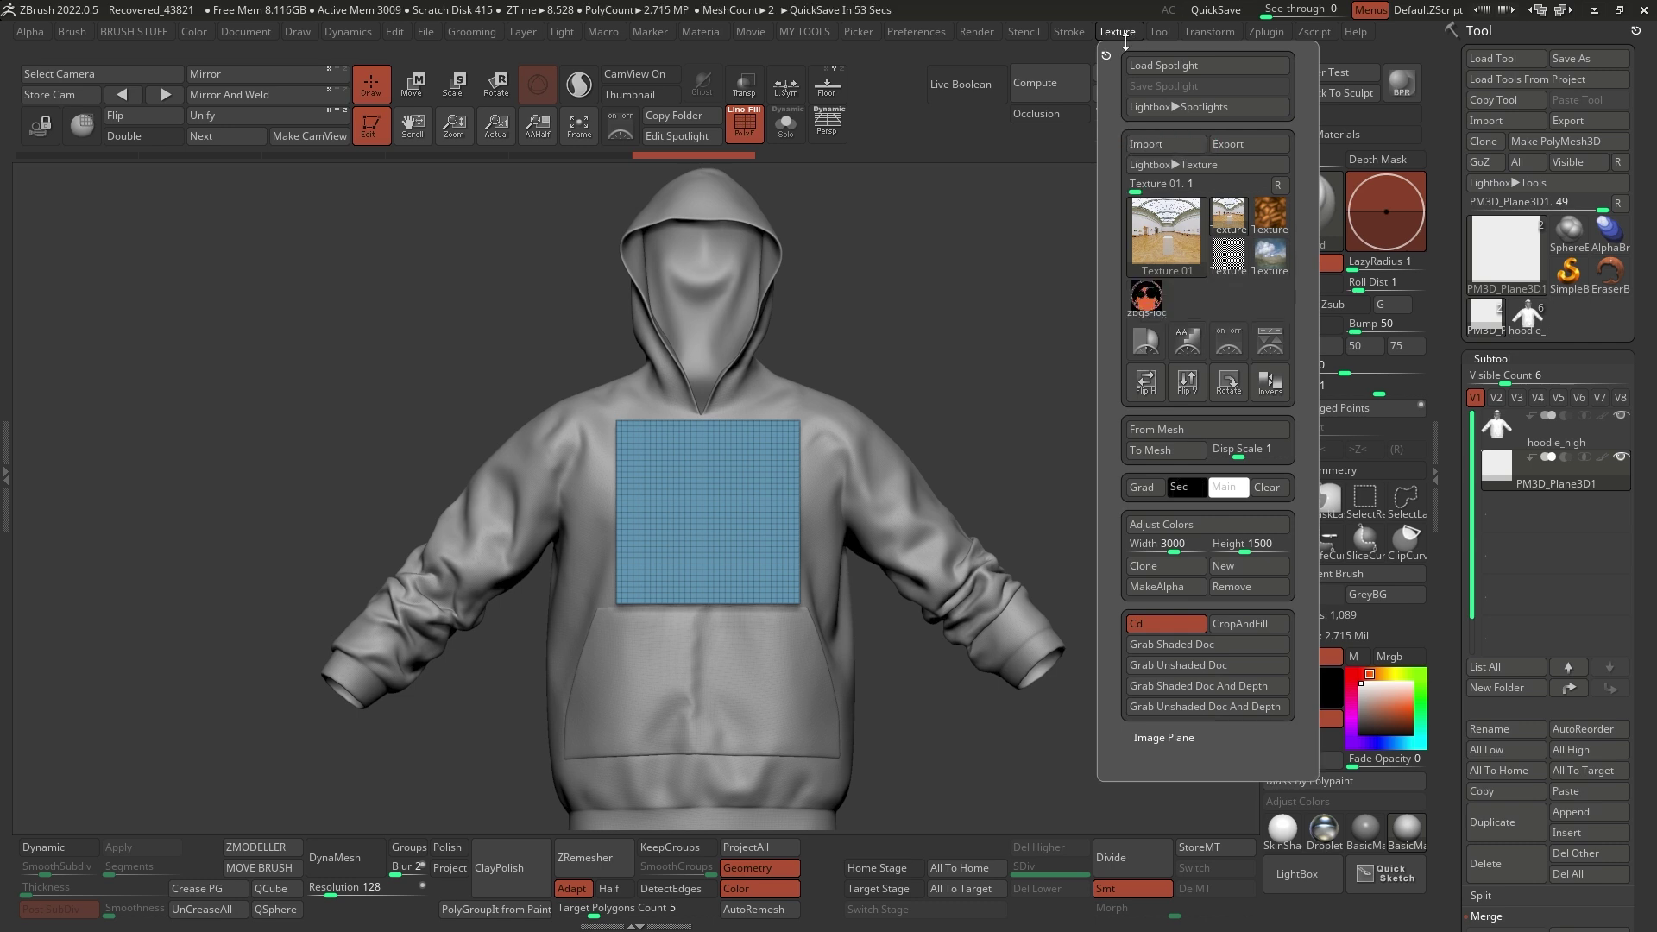
left_click(1148, 297)
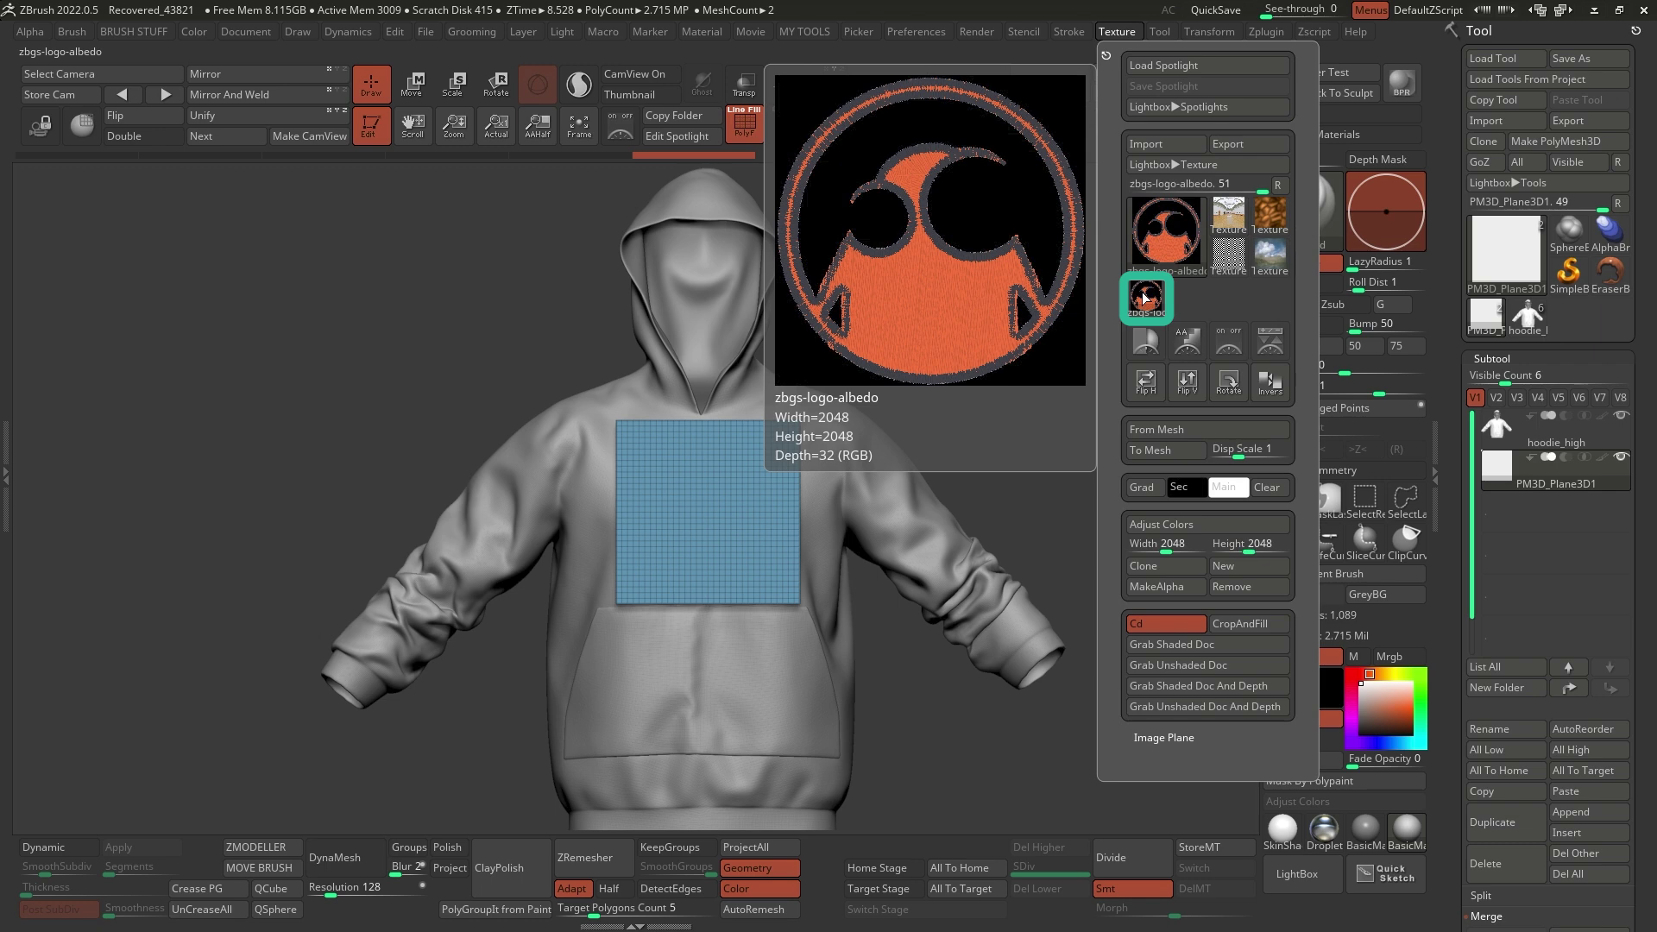
left_click(1165, 250)
left_click_drag(1455, 546, 1465, 285)
left_click_drag(1459, 553, 1466, 292)
left_click_drag(1459, 595, 1466, 280)
left_click_drag(1459, 604, 1466, 273)
left_click(1508, 451)
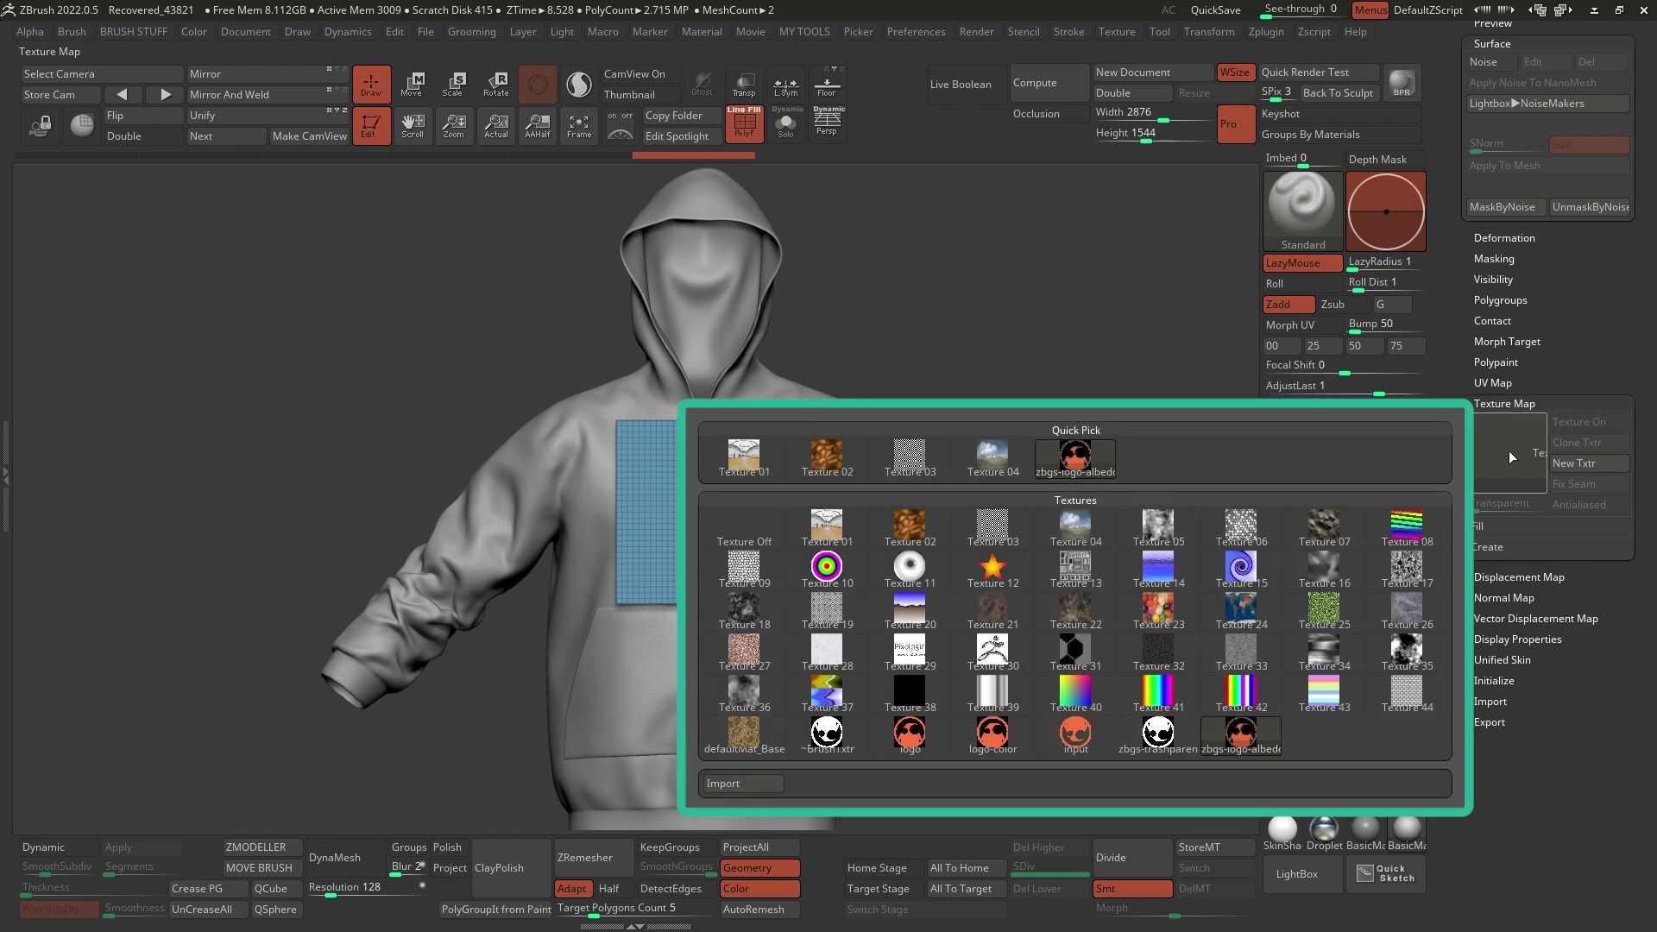
left_click(1057, 457)
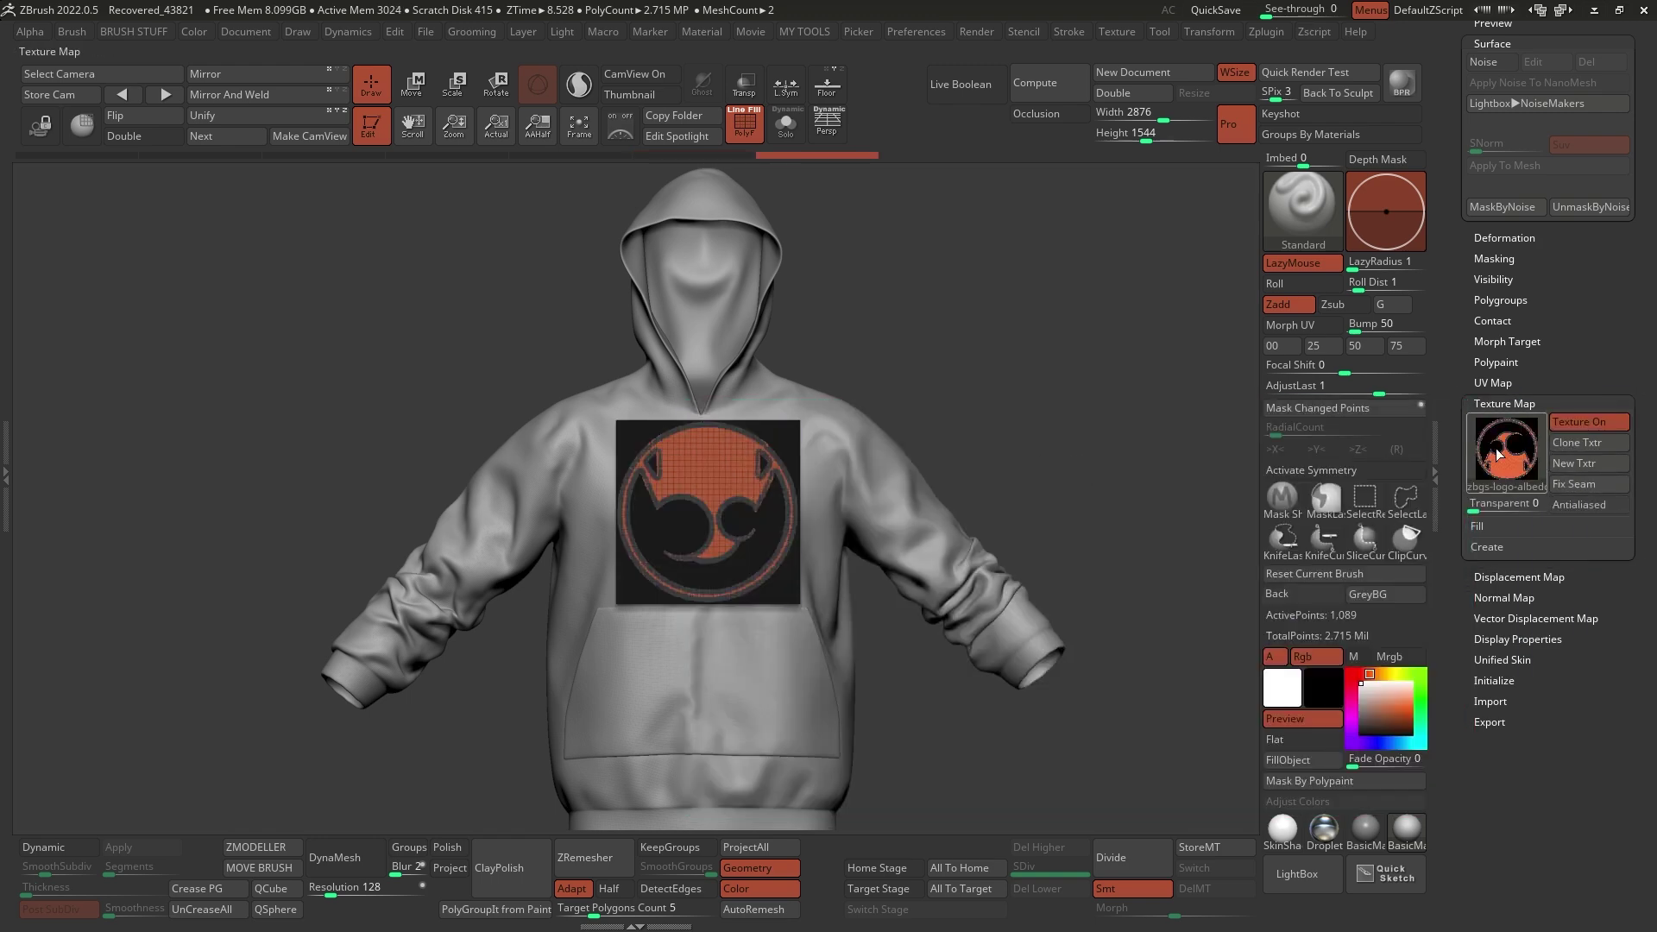
left_click(669, 469)
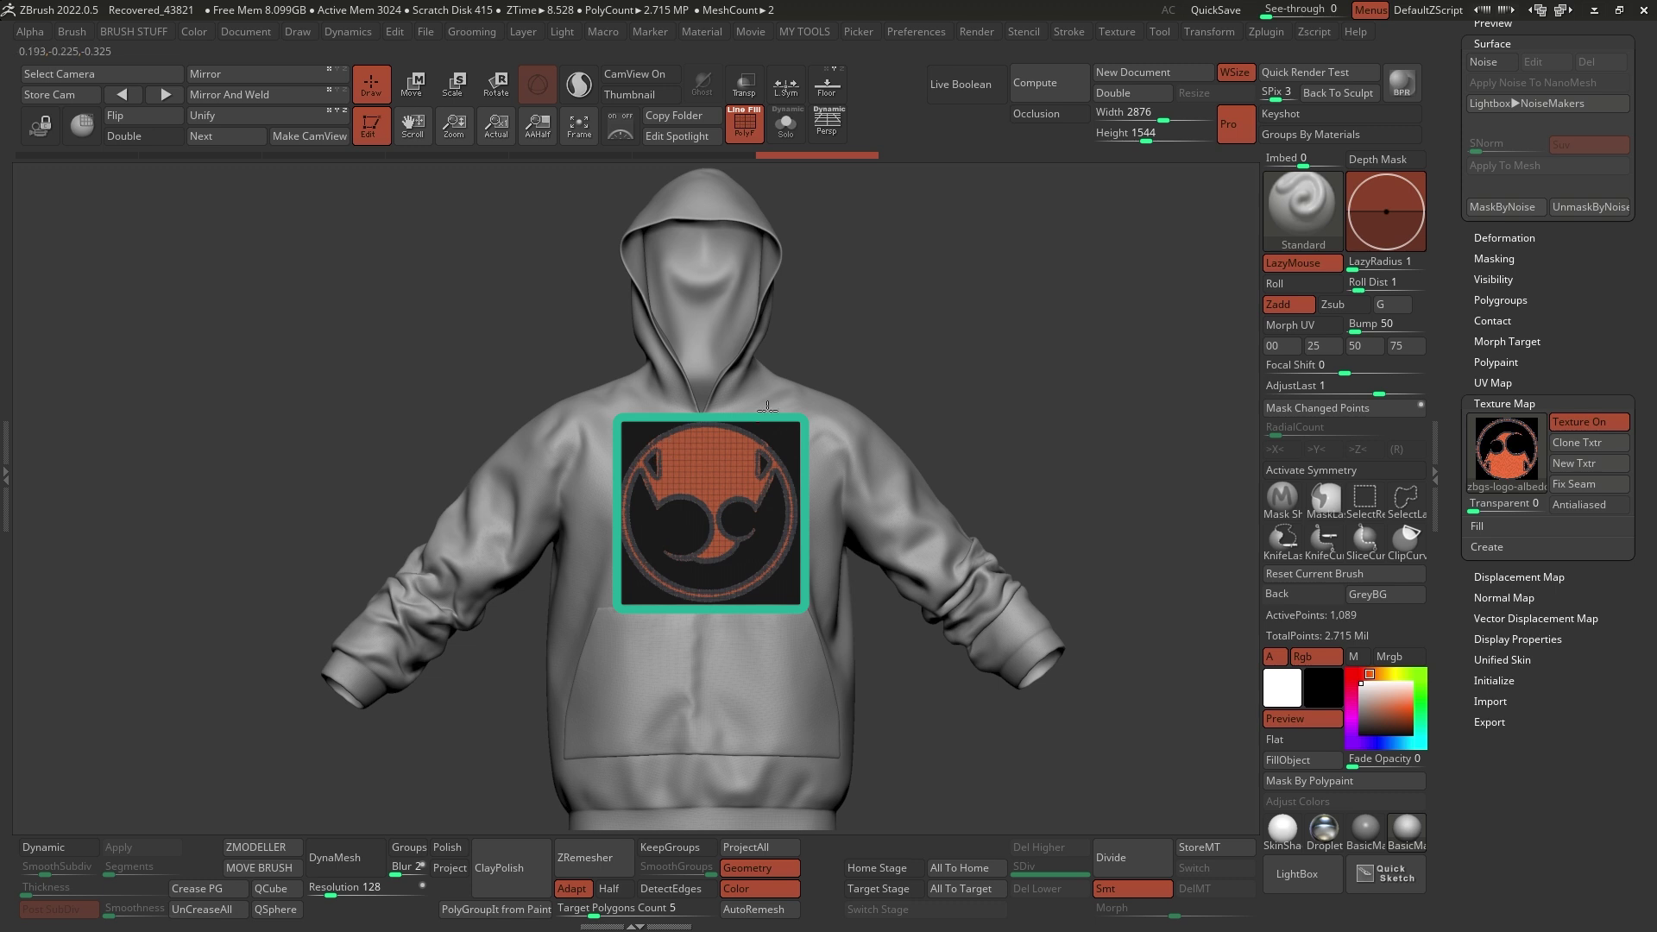
Flip the zbgs-logo-albedo texture vertically, reassign it to the plane's texture map and hide the polyframe
key("shift+z")
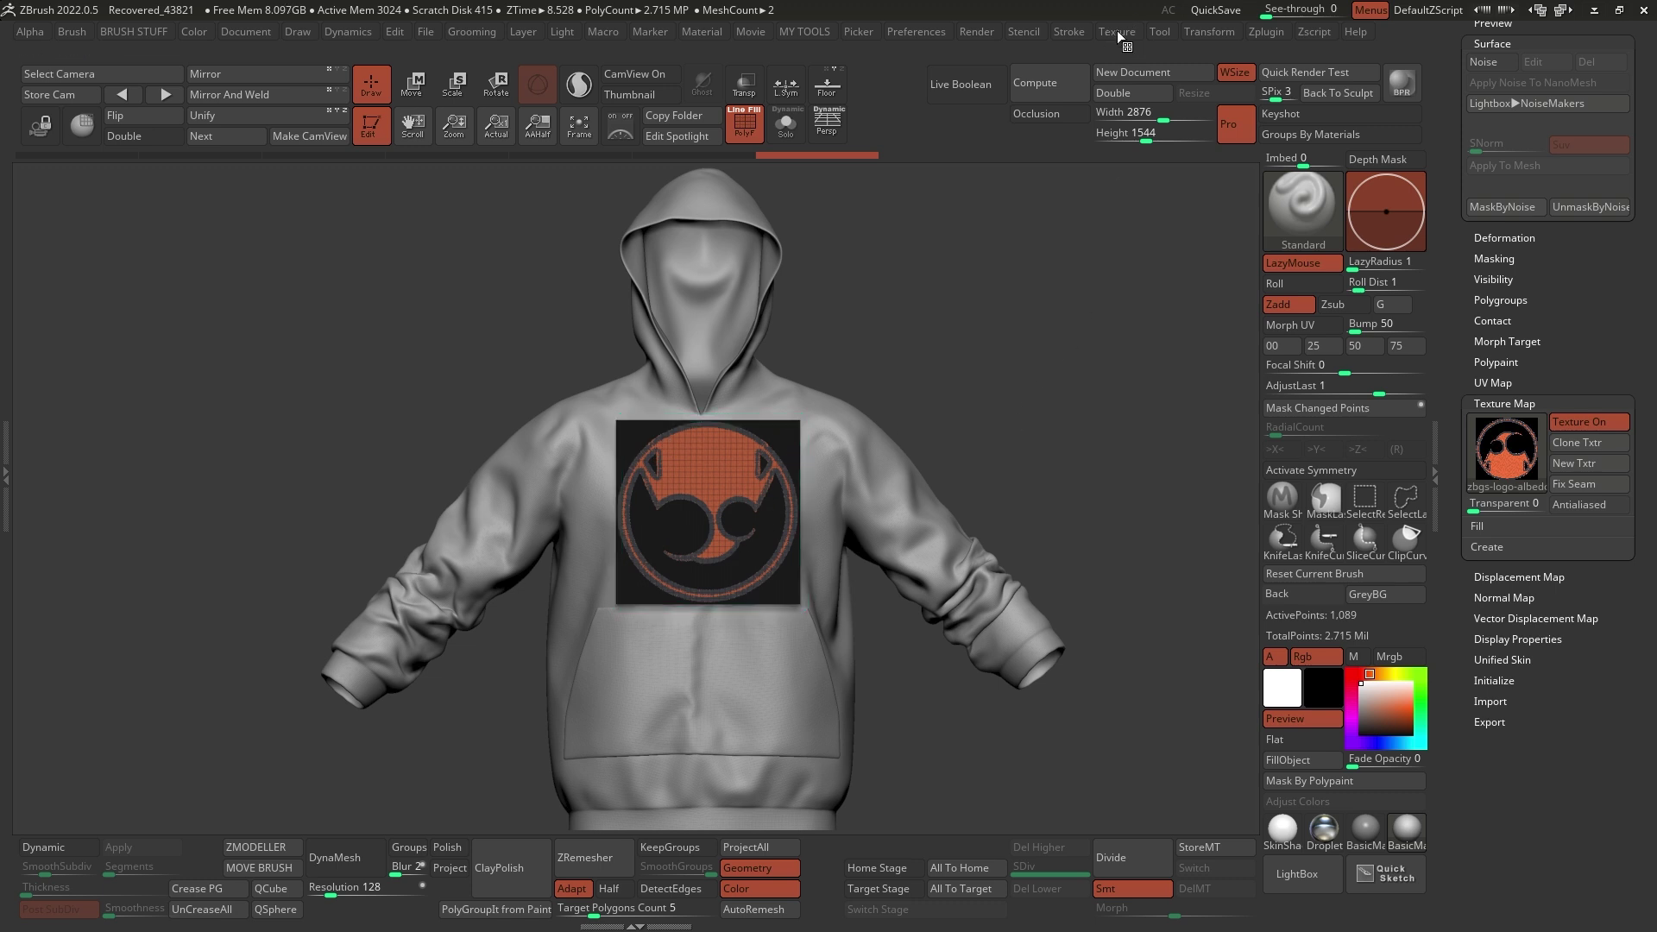
left_click(1116, 32)
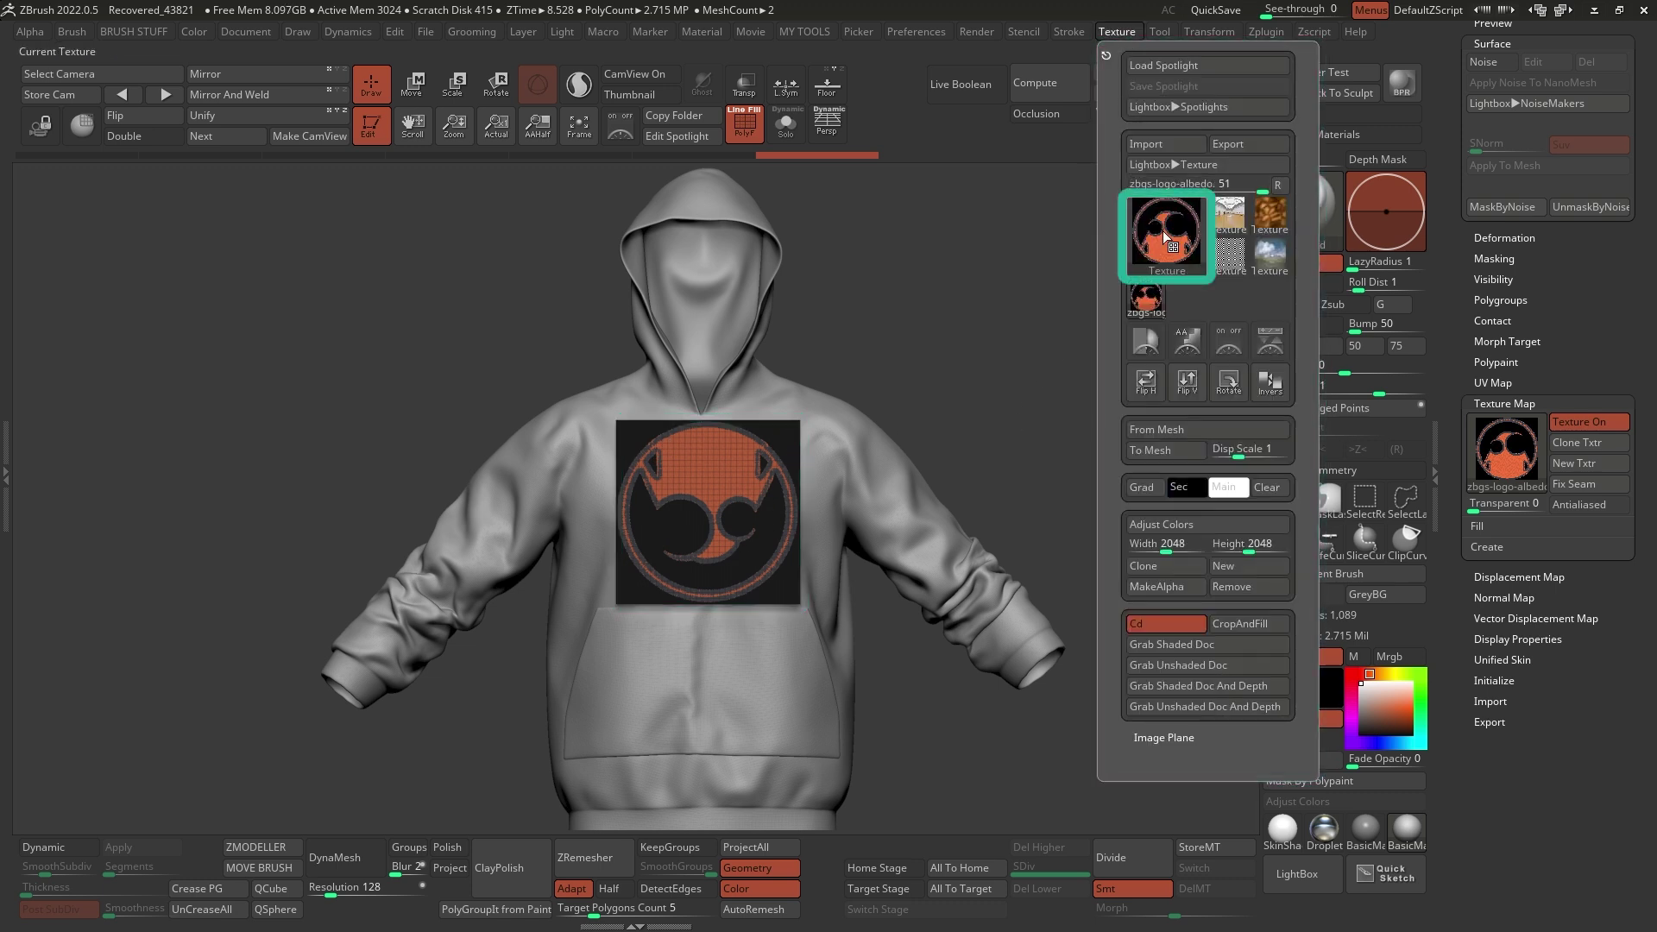
left_click(1187, 380)
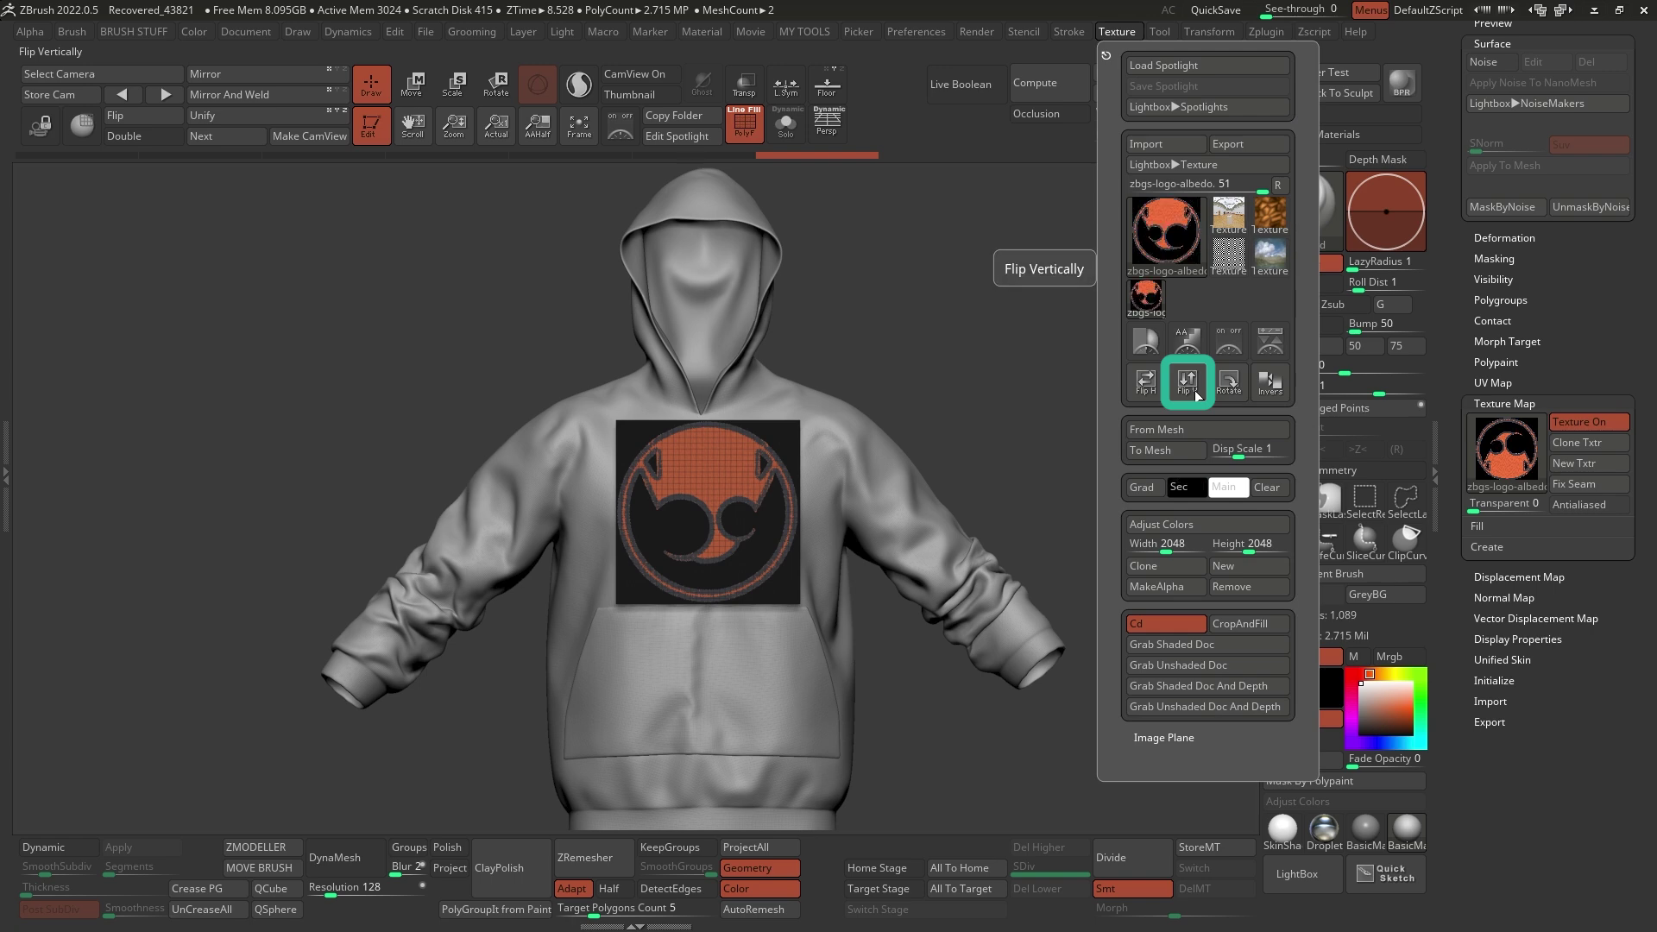
left_click(1505, 448)
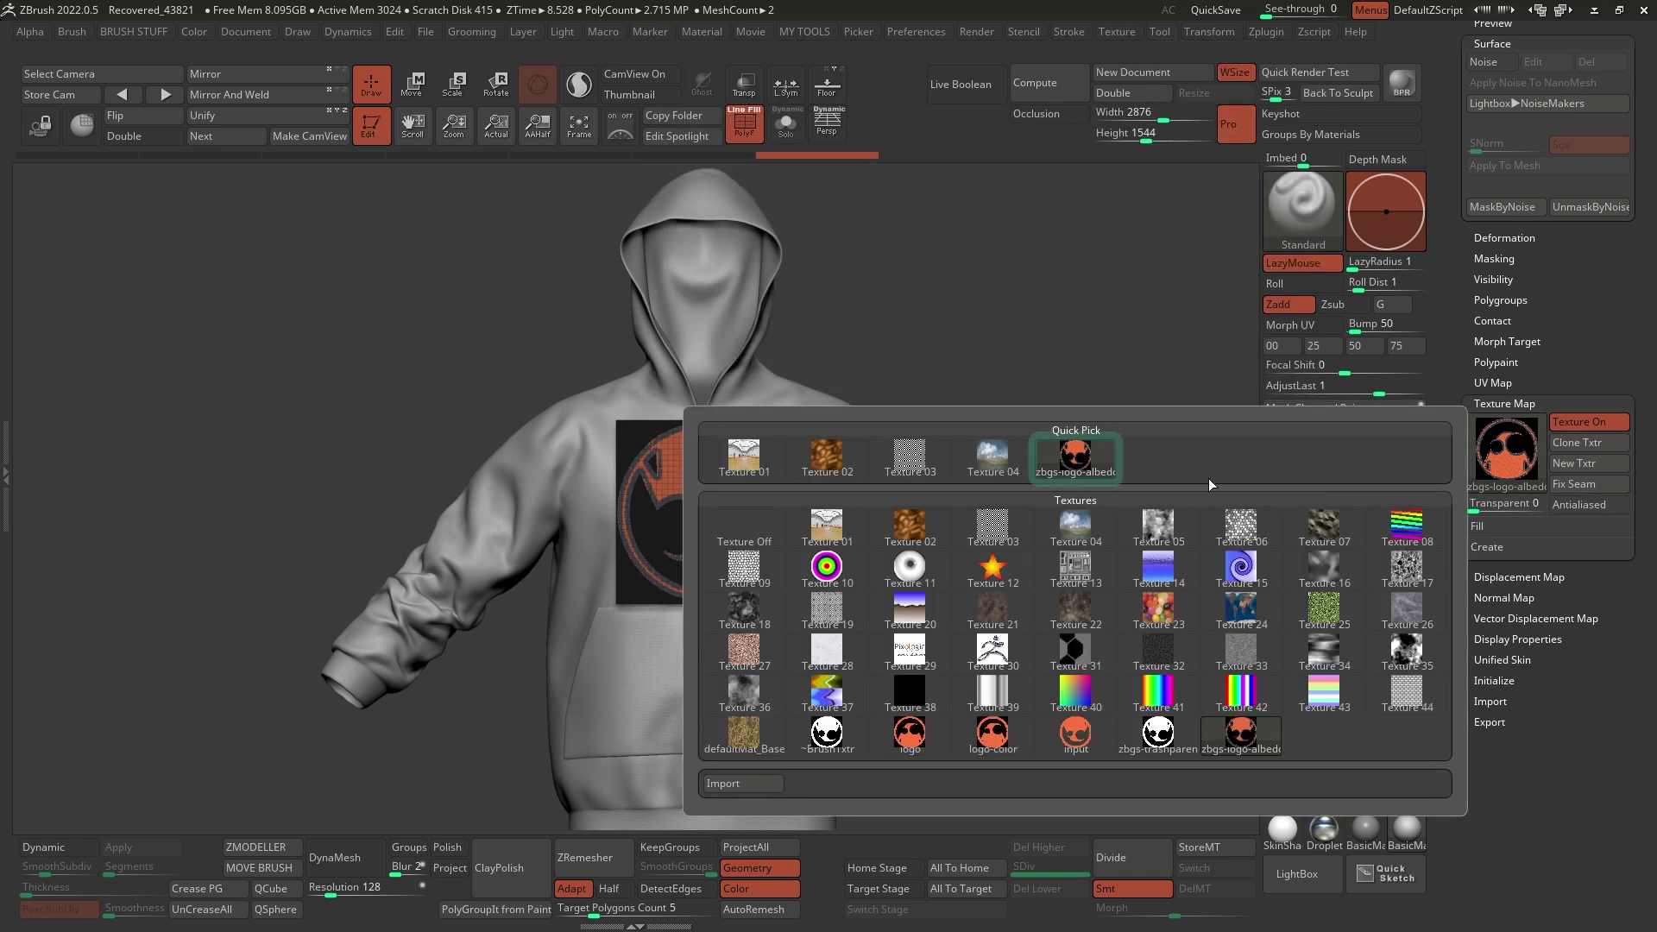
left_click(1103, 466)
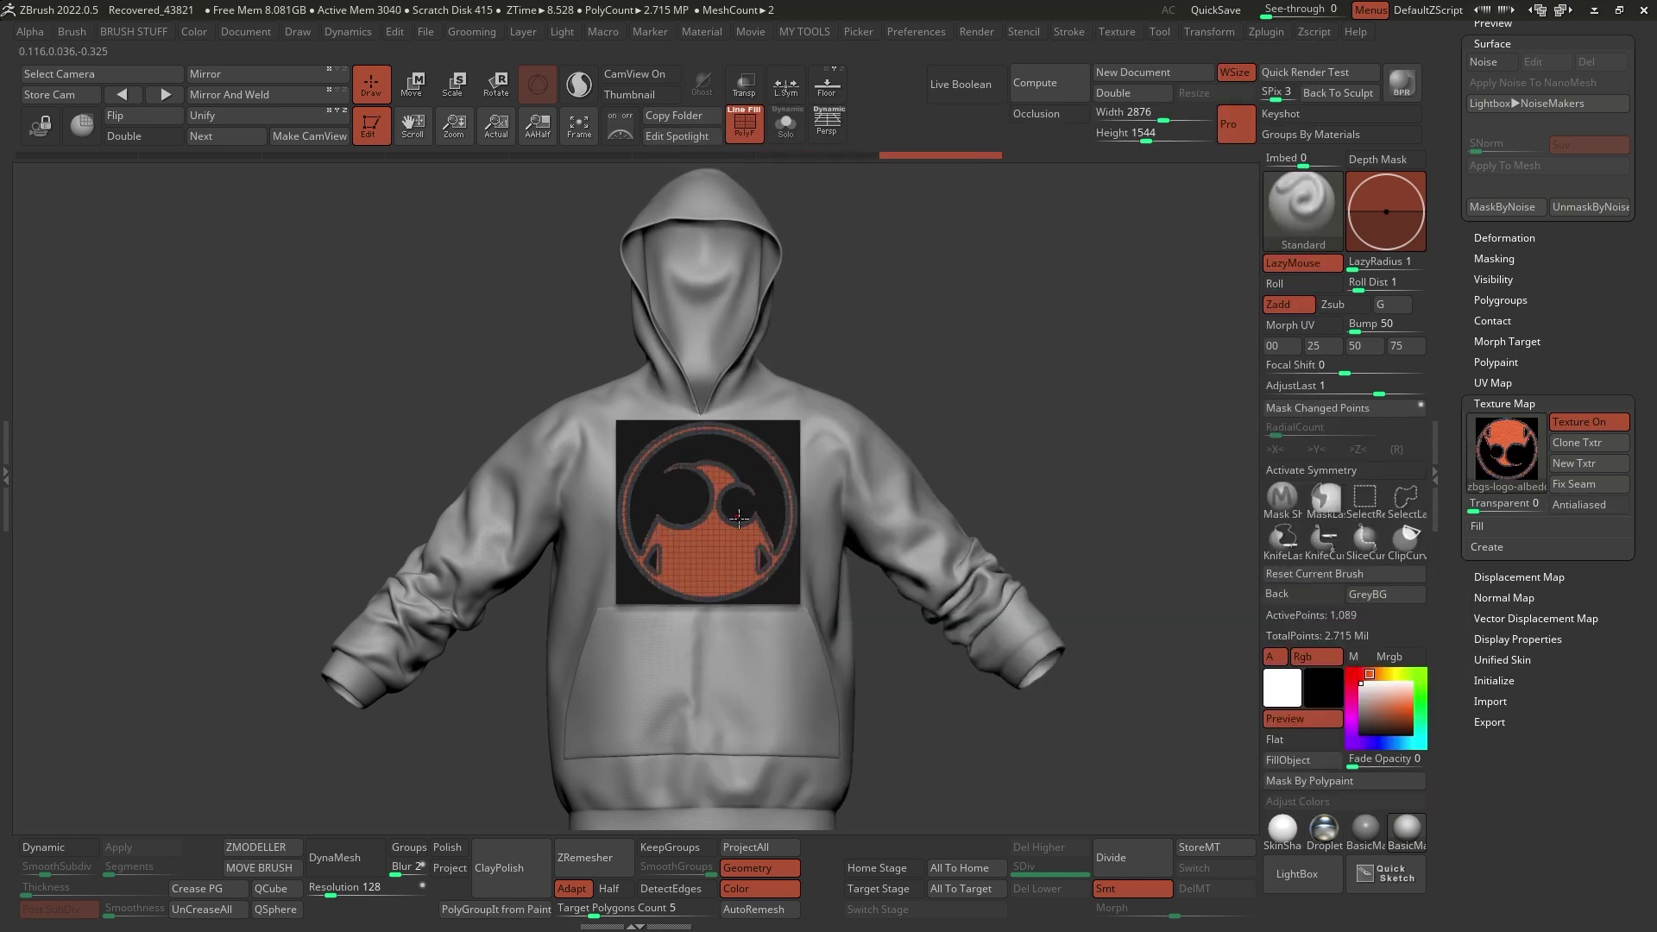
left_click(743, 122)
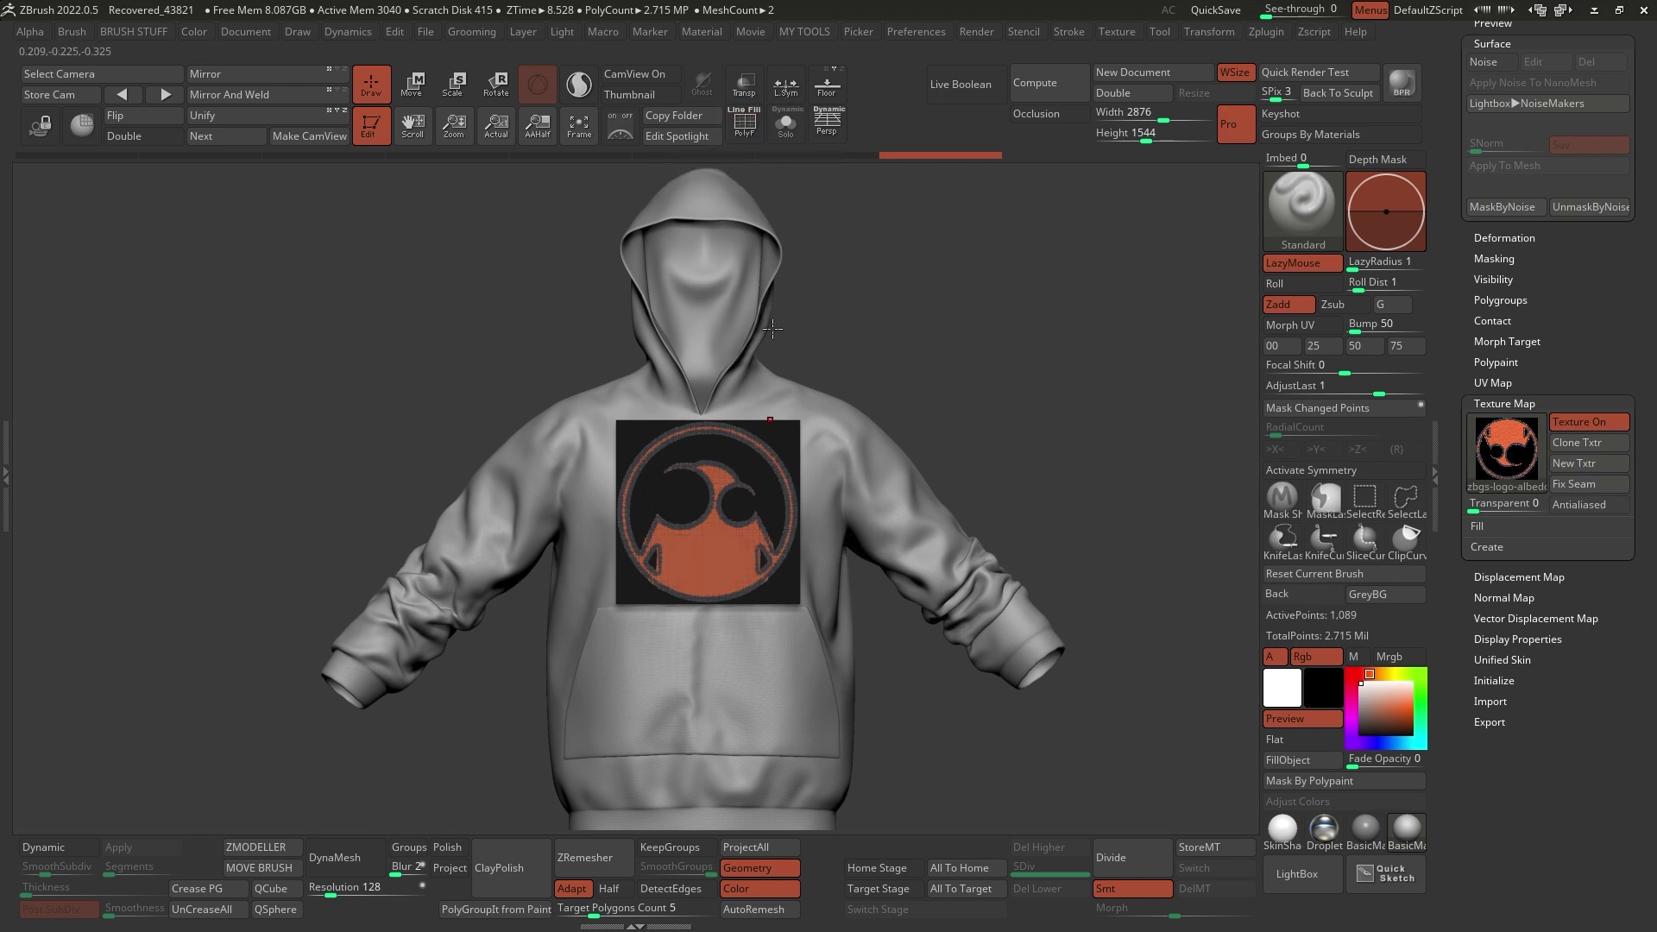
Set the plane's texture map transparency to 8 and enable Antialiased for the logo edges
right_click_drag(740, 478, 835, 452, "ctrl")
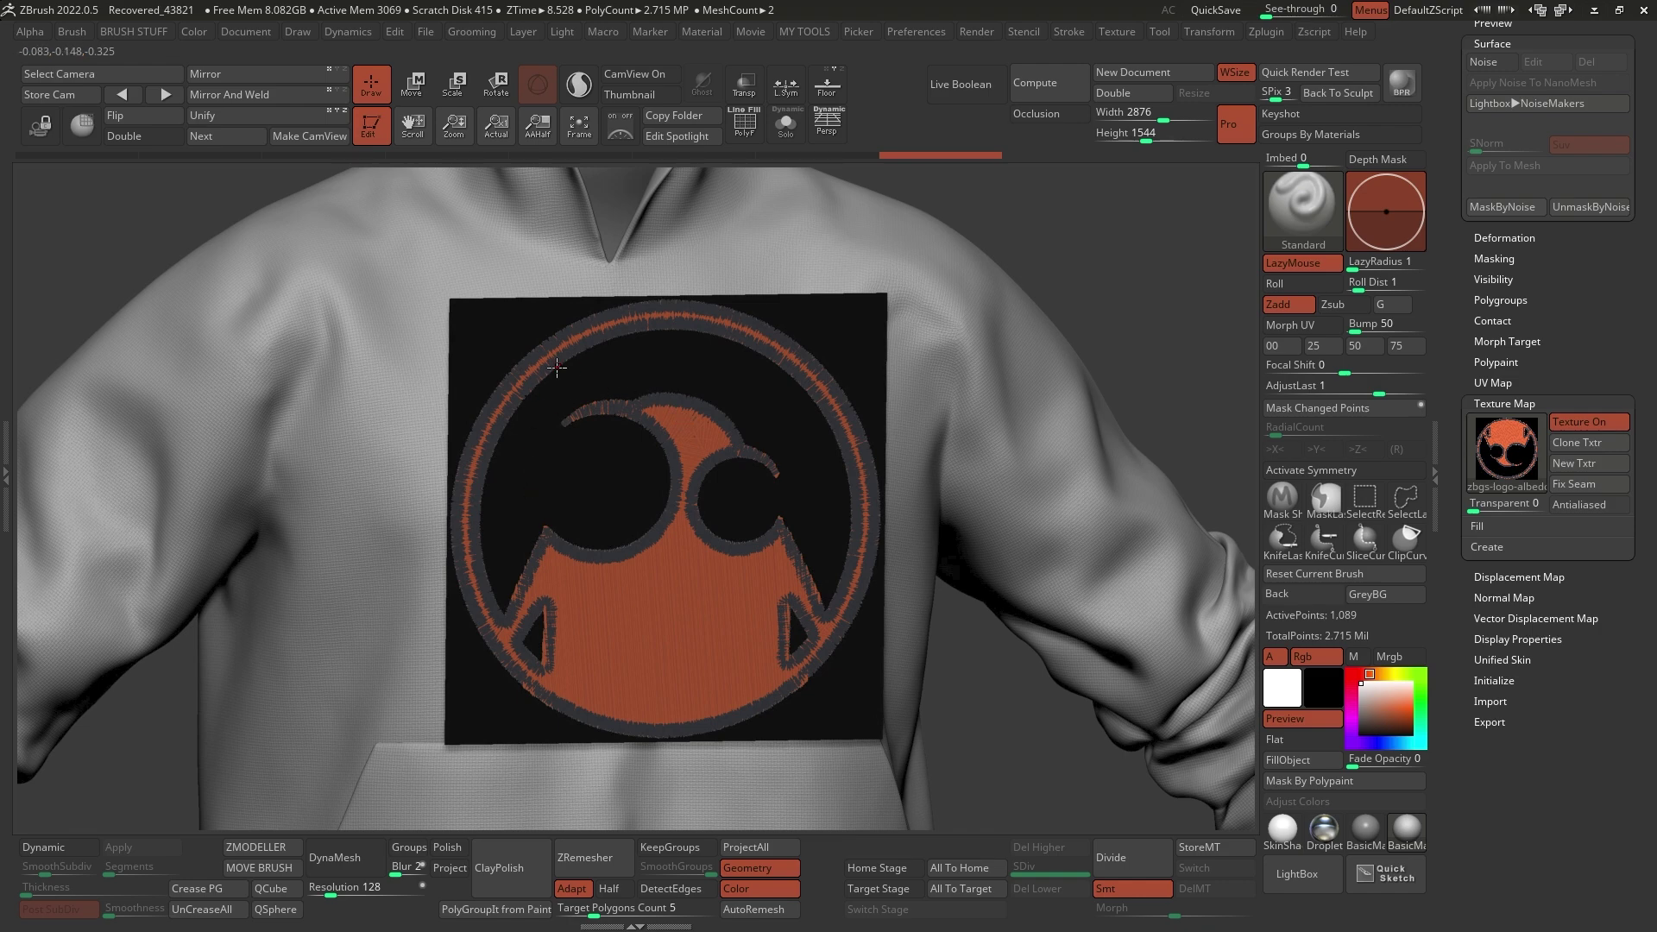
left_click(1481, 506)
left_click_drag(1499, 507, 1503, 506)
right_click_drag(703, 362, 814, 497)
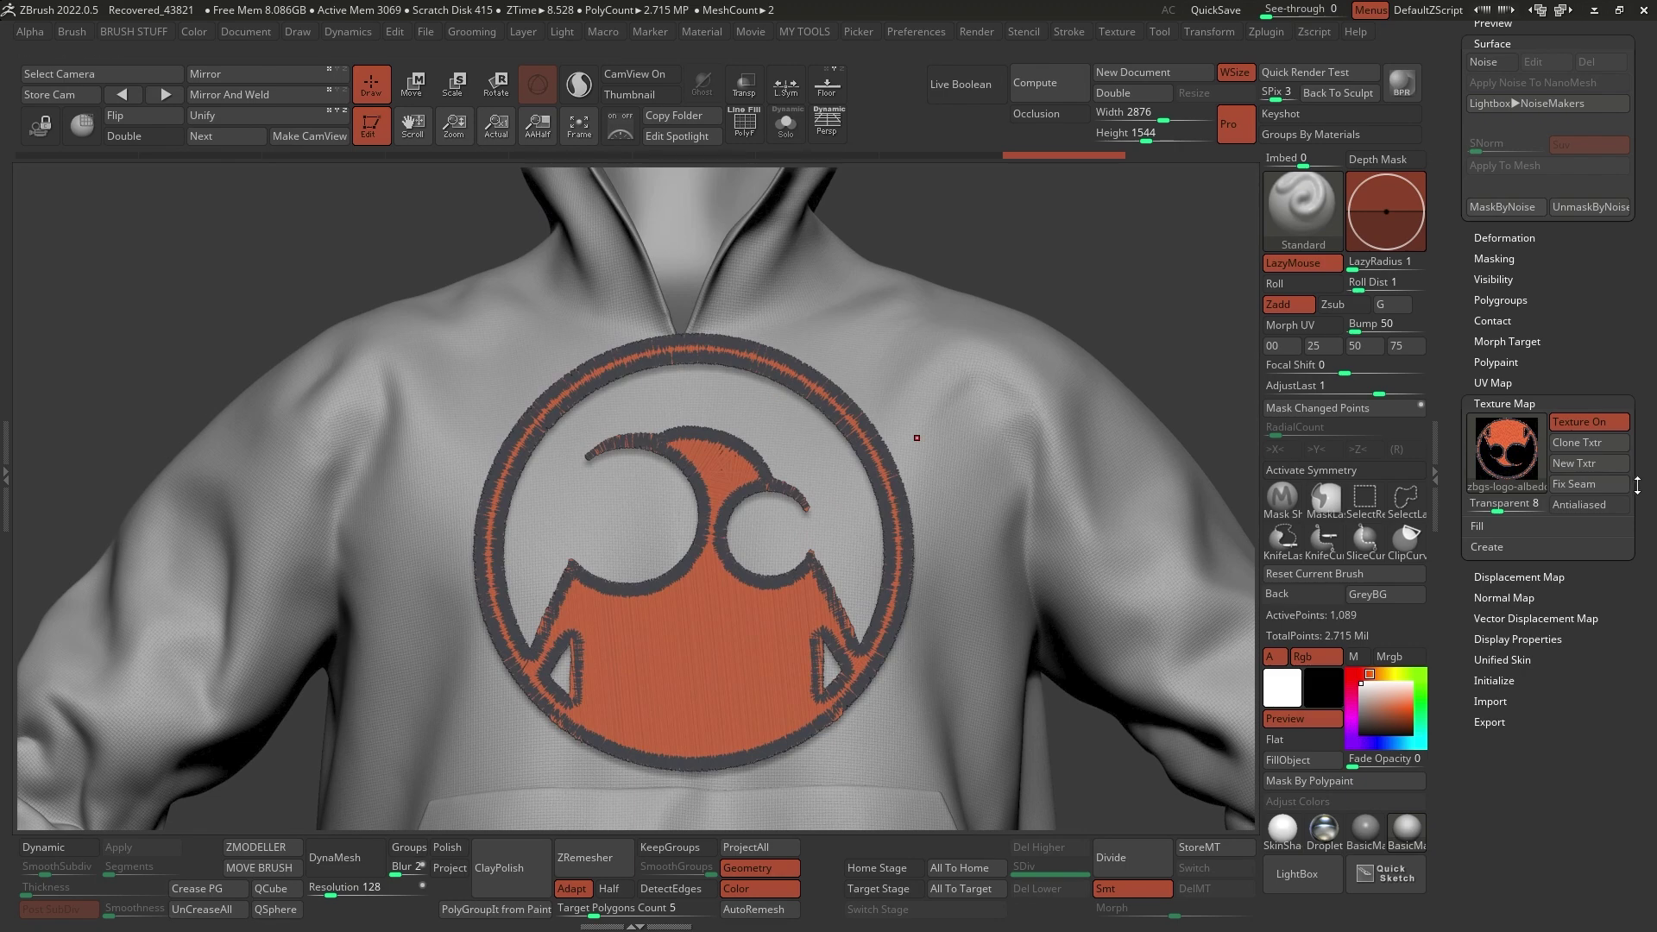
left_click(1588, 504)
right_click_drag(913, 519, 983, 542)
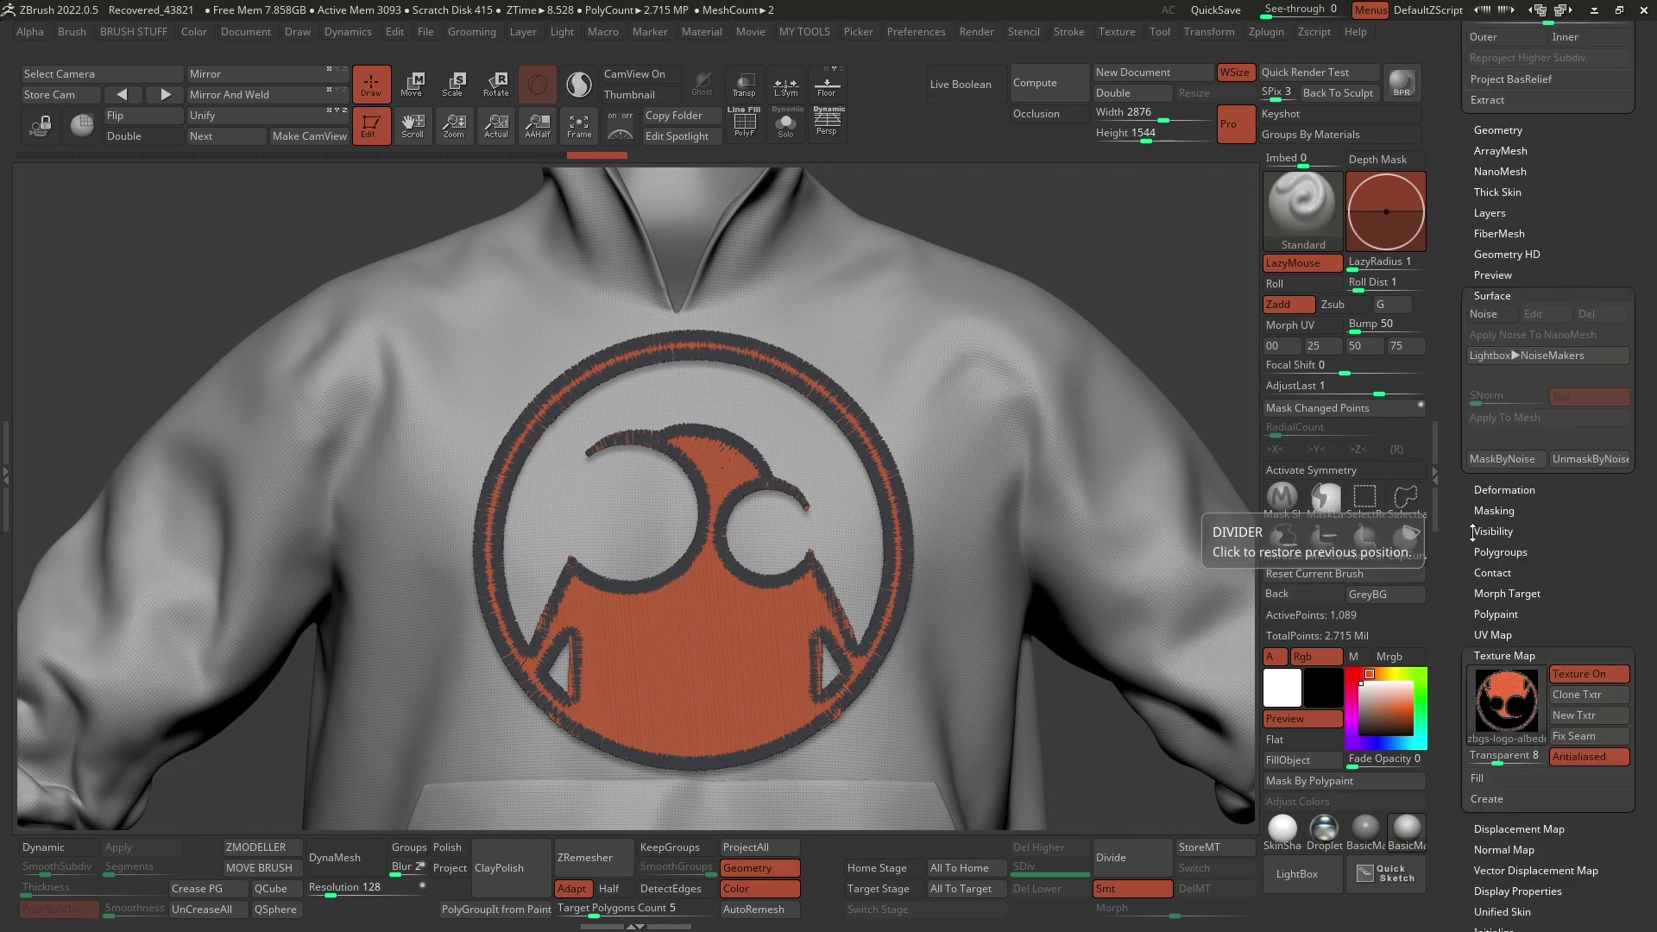
Add surface noise to the plane in UV mode with Noise Scale, Strength By Mask and ColorBlend all set to 0
scroll(1524, 329, "up", 1)
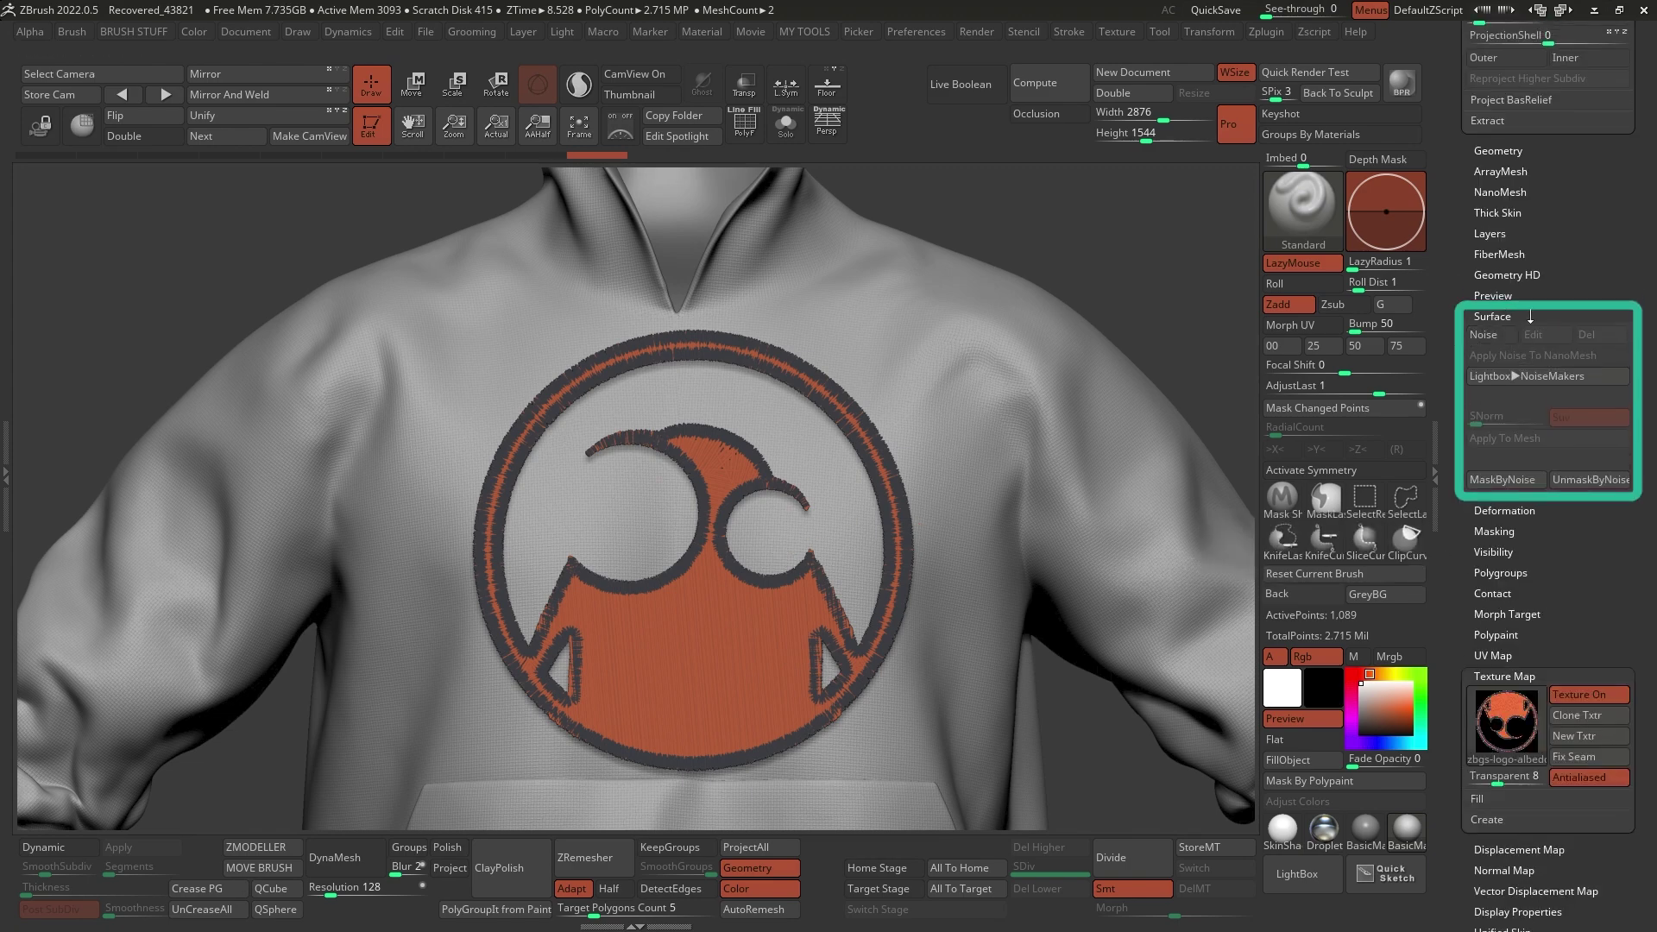
left_click(1483, 335)
left_click_drag(1191, 495, 1276, 420)
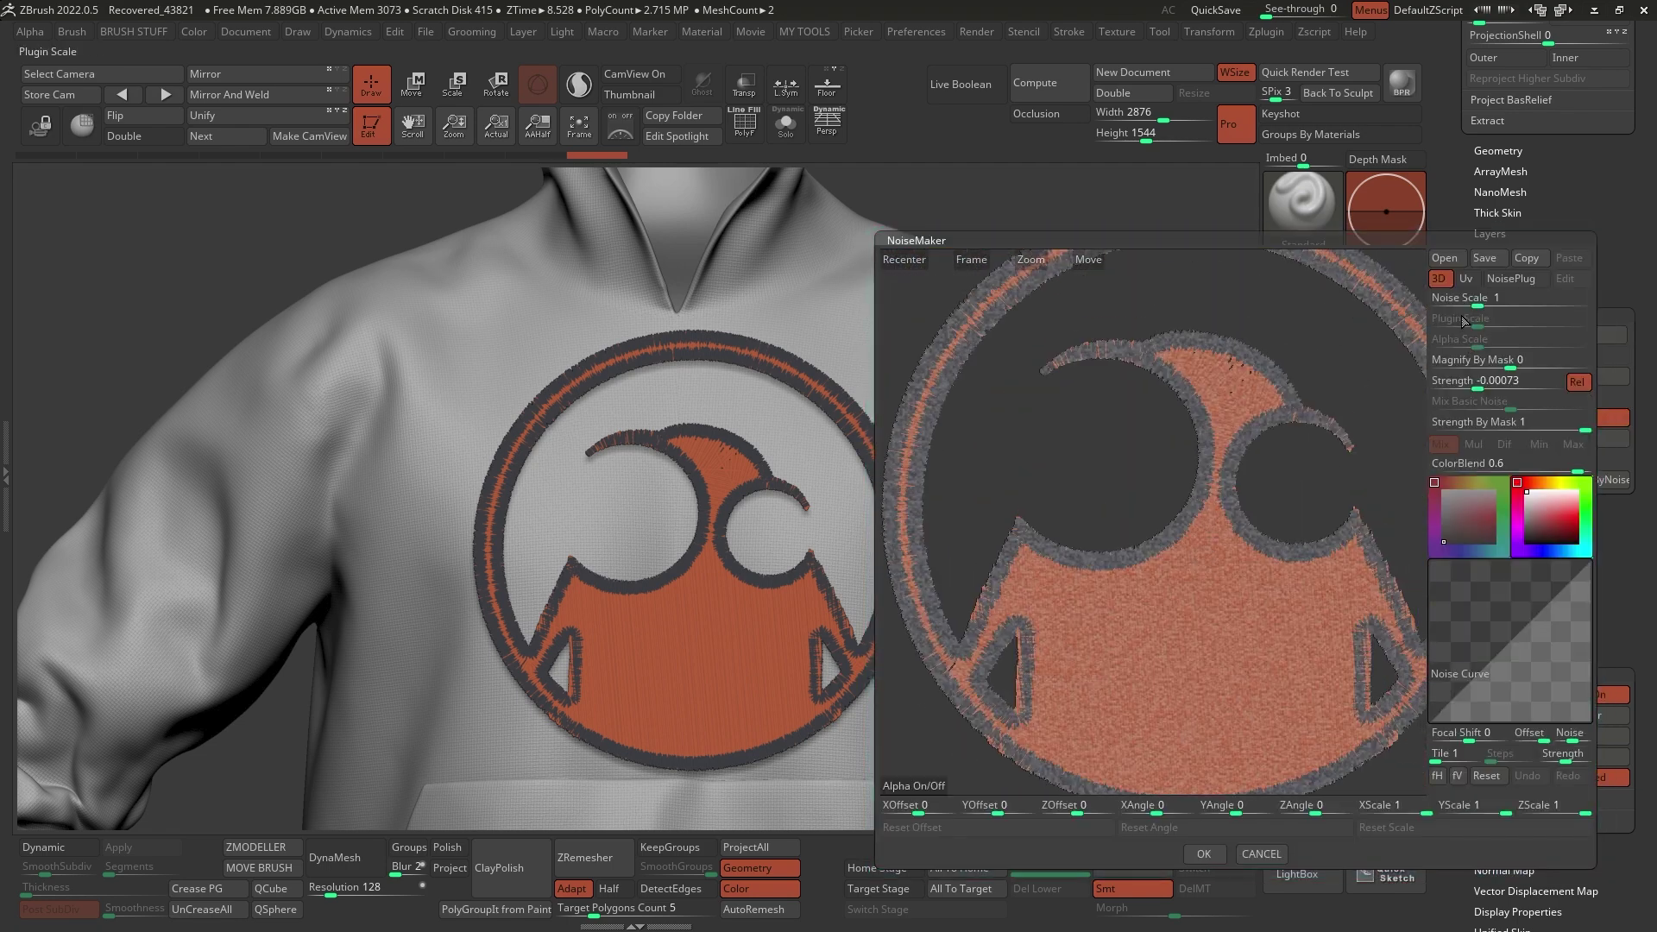
left_click(1467, 278)
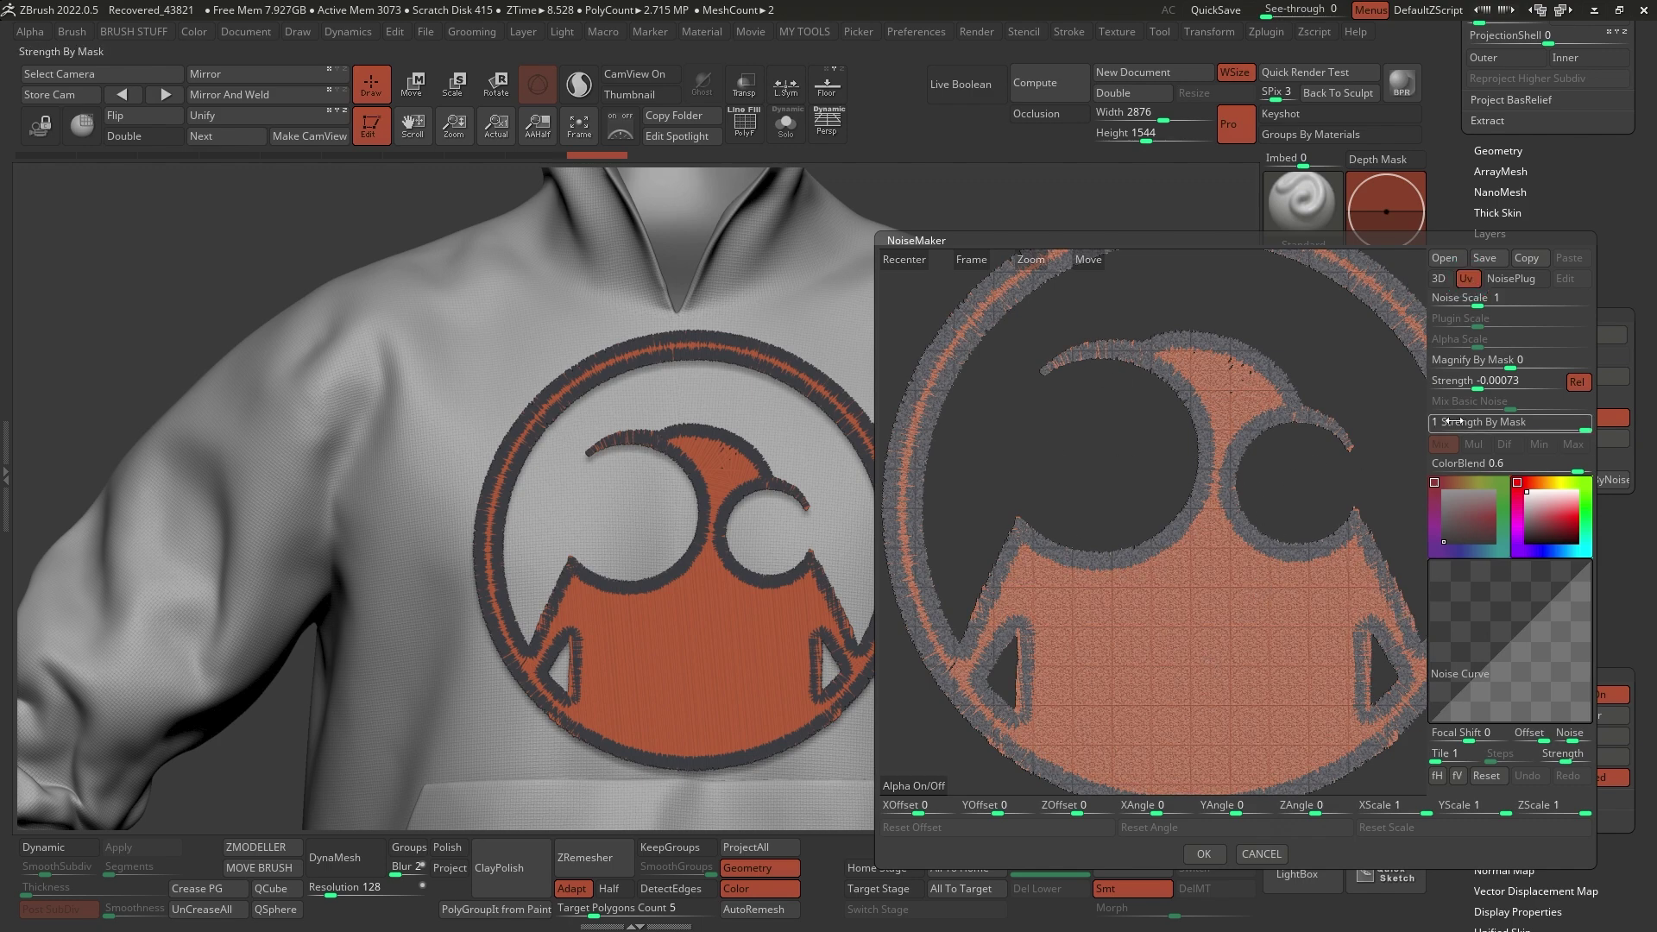
left_click_drag(1477, 304, 1433, 309)
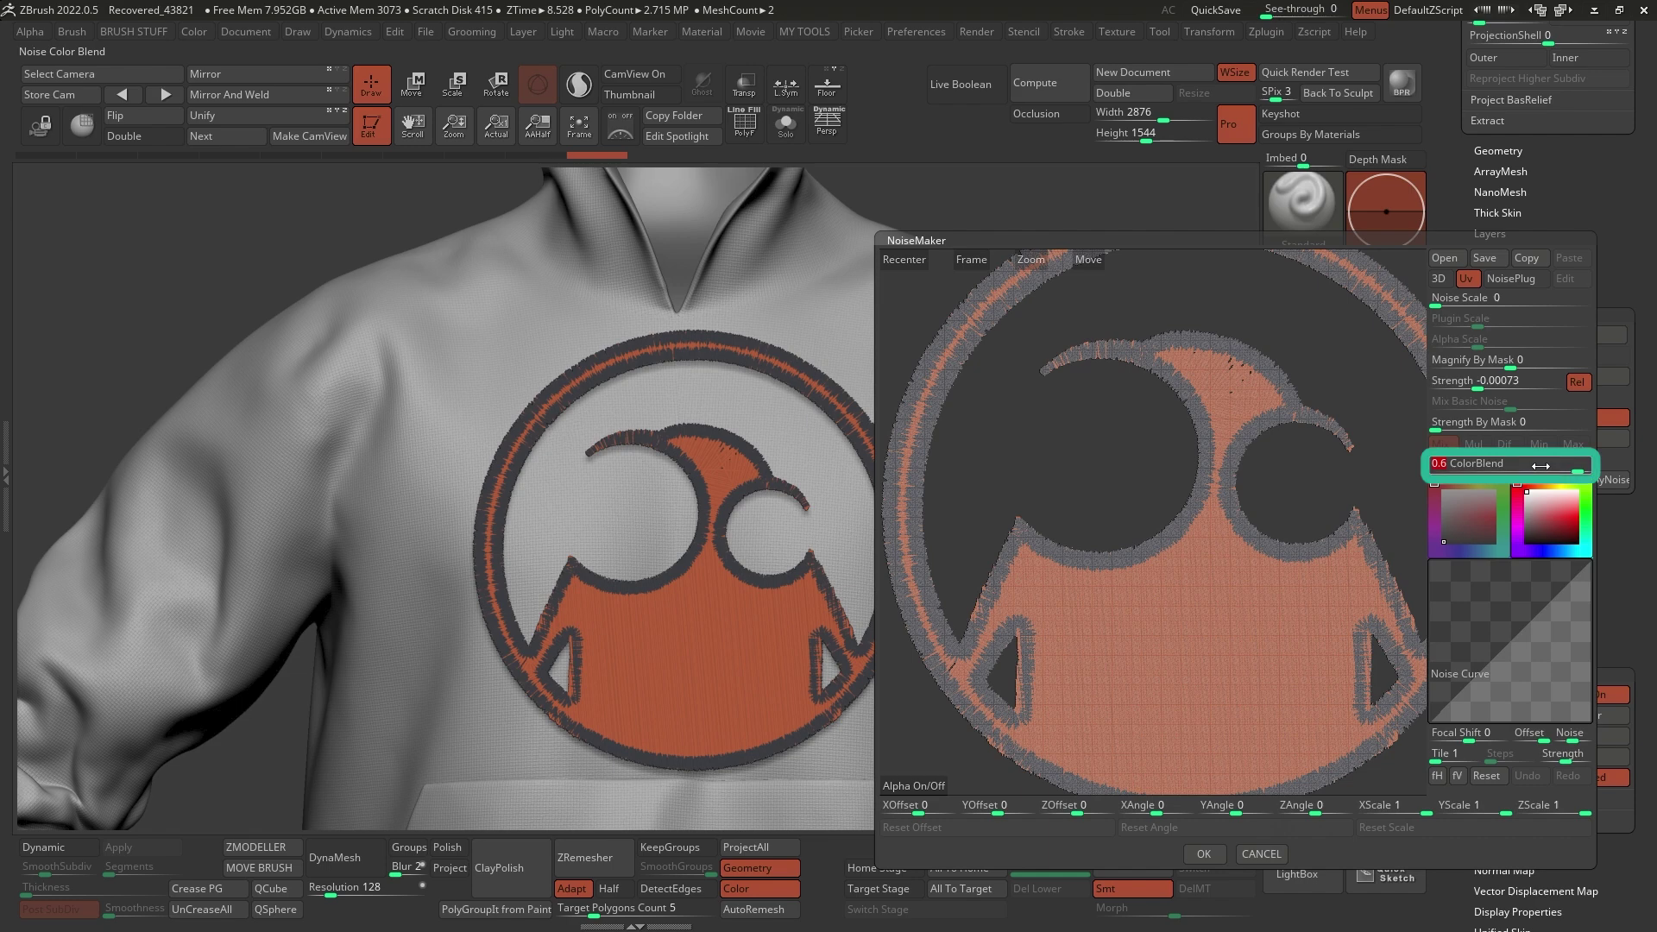
key("Return")
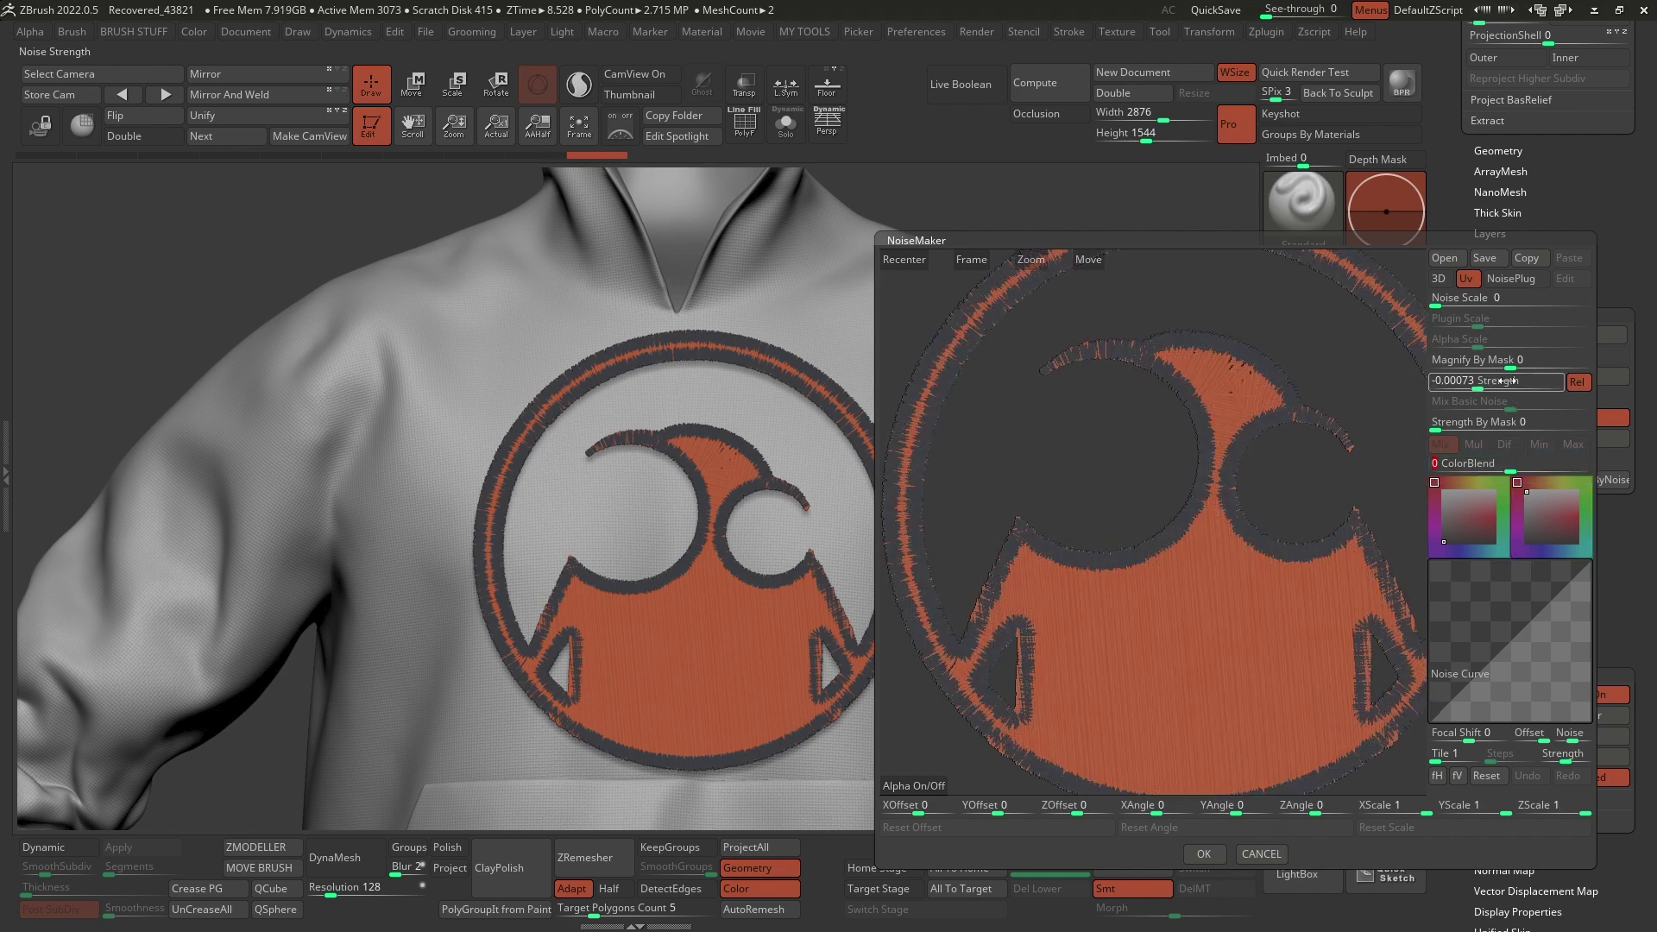
left_click_drag(1187, 535, 1189, 521, "alt")
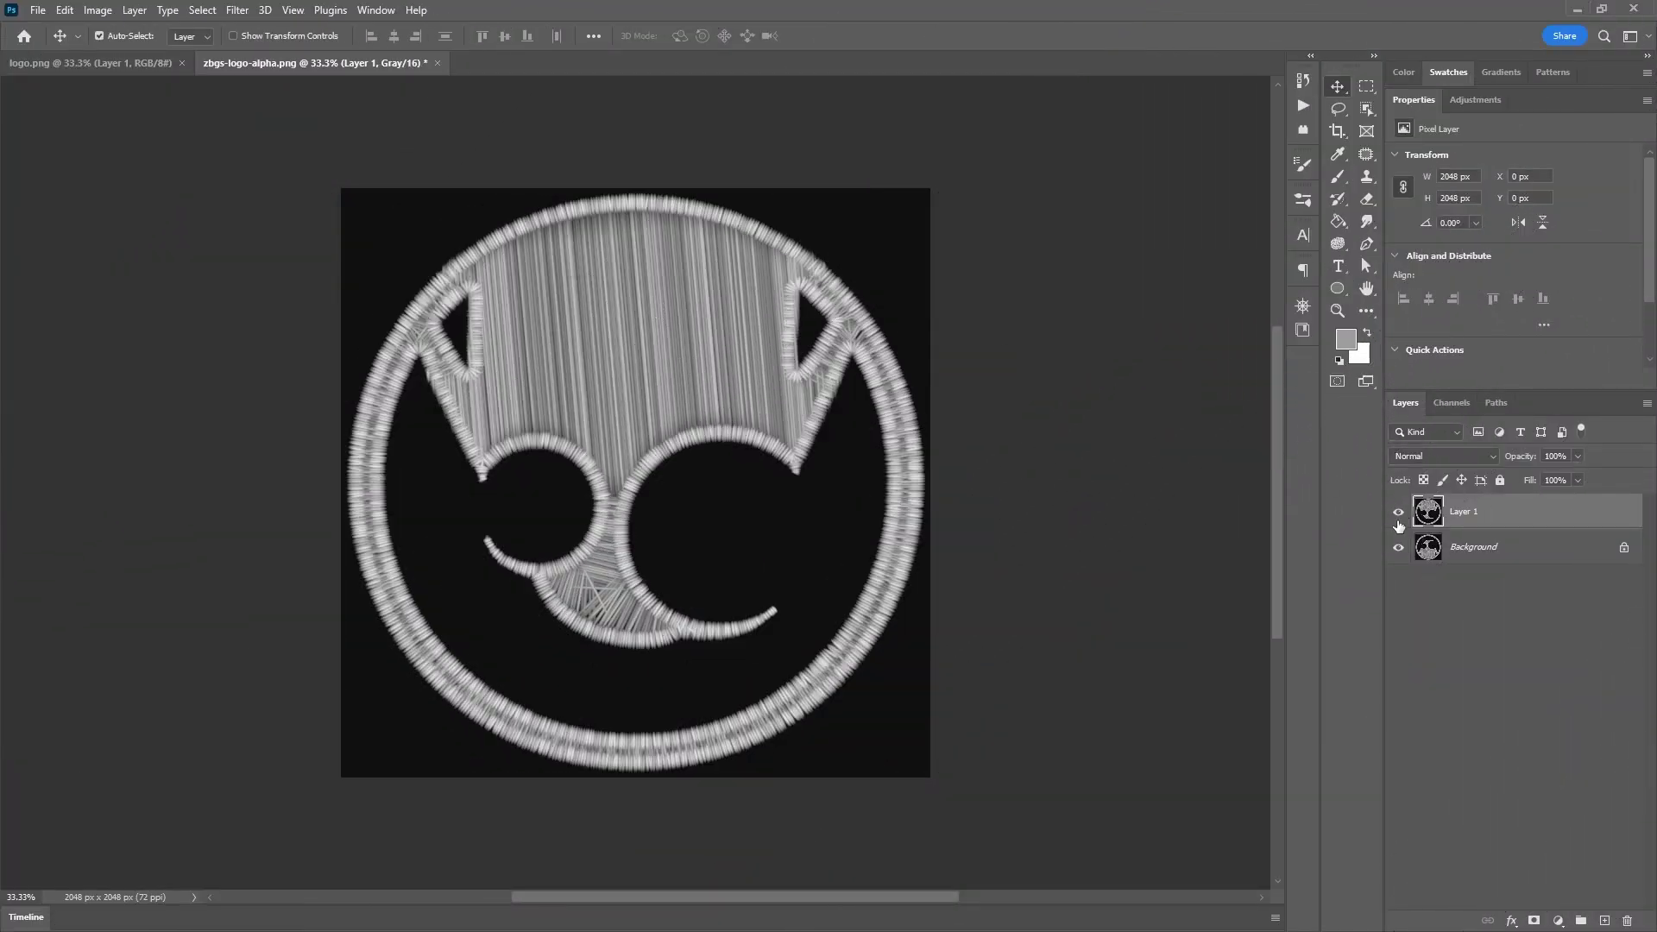
In Photoshop, hide and reshow Layer 1 in zbgs-logo-alpha.png to compare the flipped alpha with the original
left_click(1398, 514)
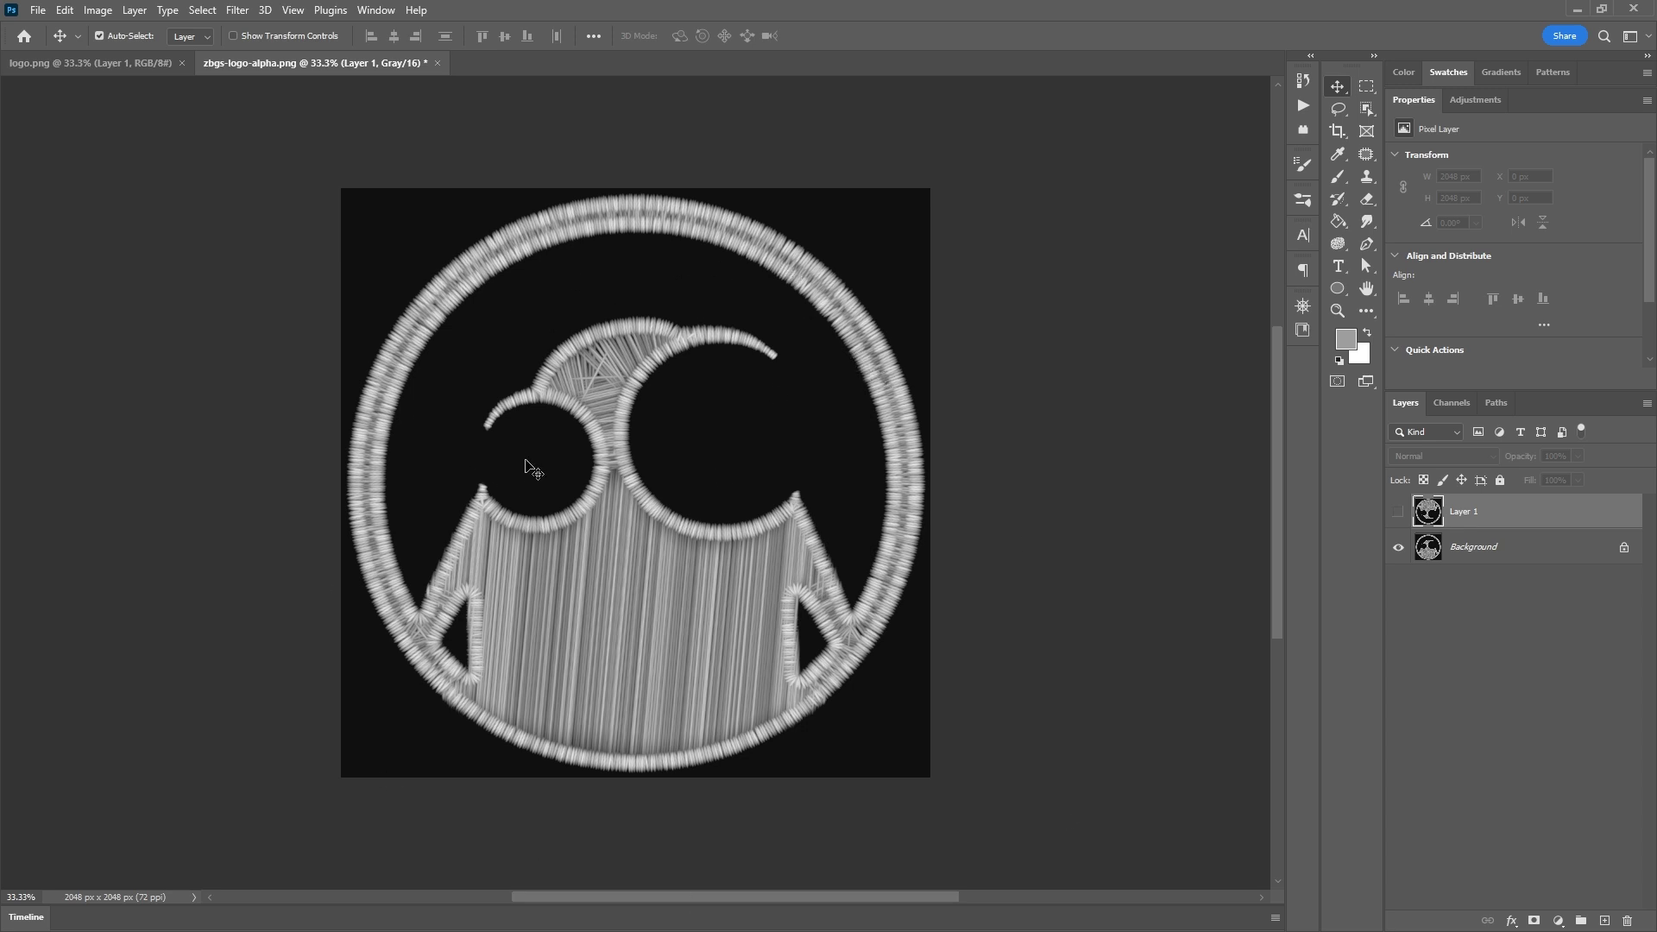
left_click(1398, 512)
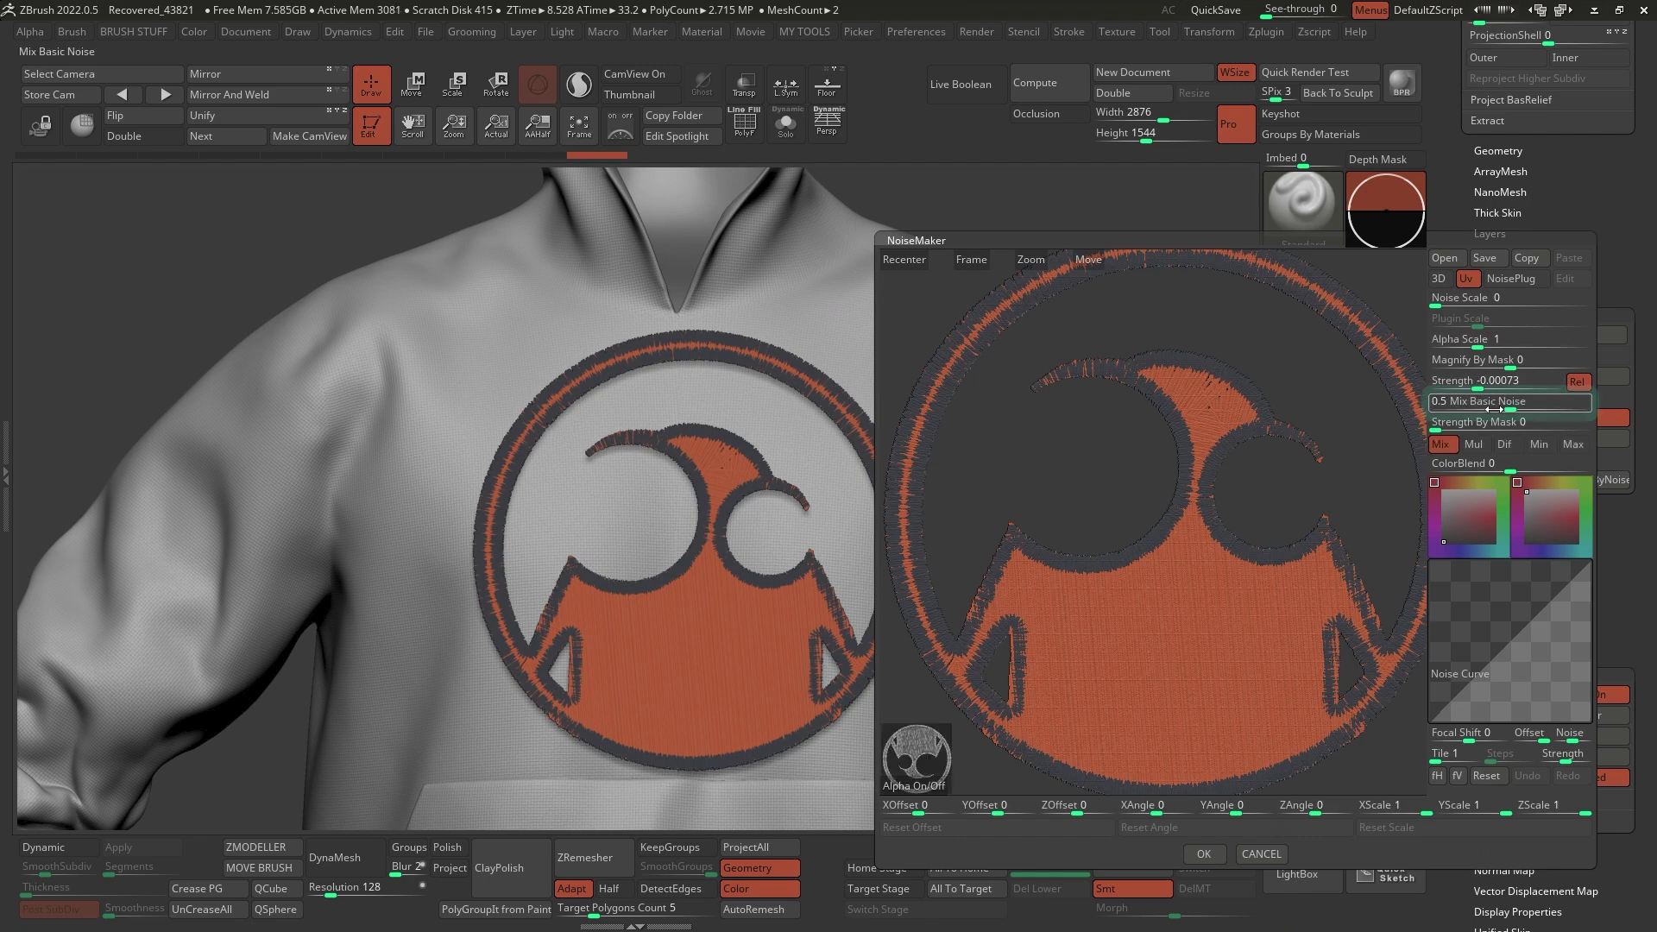
In ZBrush's NoiseMaker, set Mix Basic Noise to 0 and Strength to about -0.004, and accept the noise
mouse_move(1510, 407)
left_mouse_down()
mouse_move(1429, 407)
mouse_move(1470, 381)
left_mouse_up()
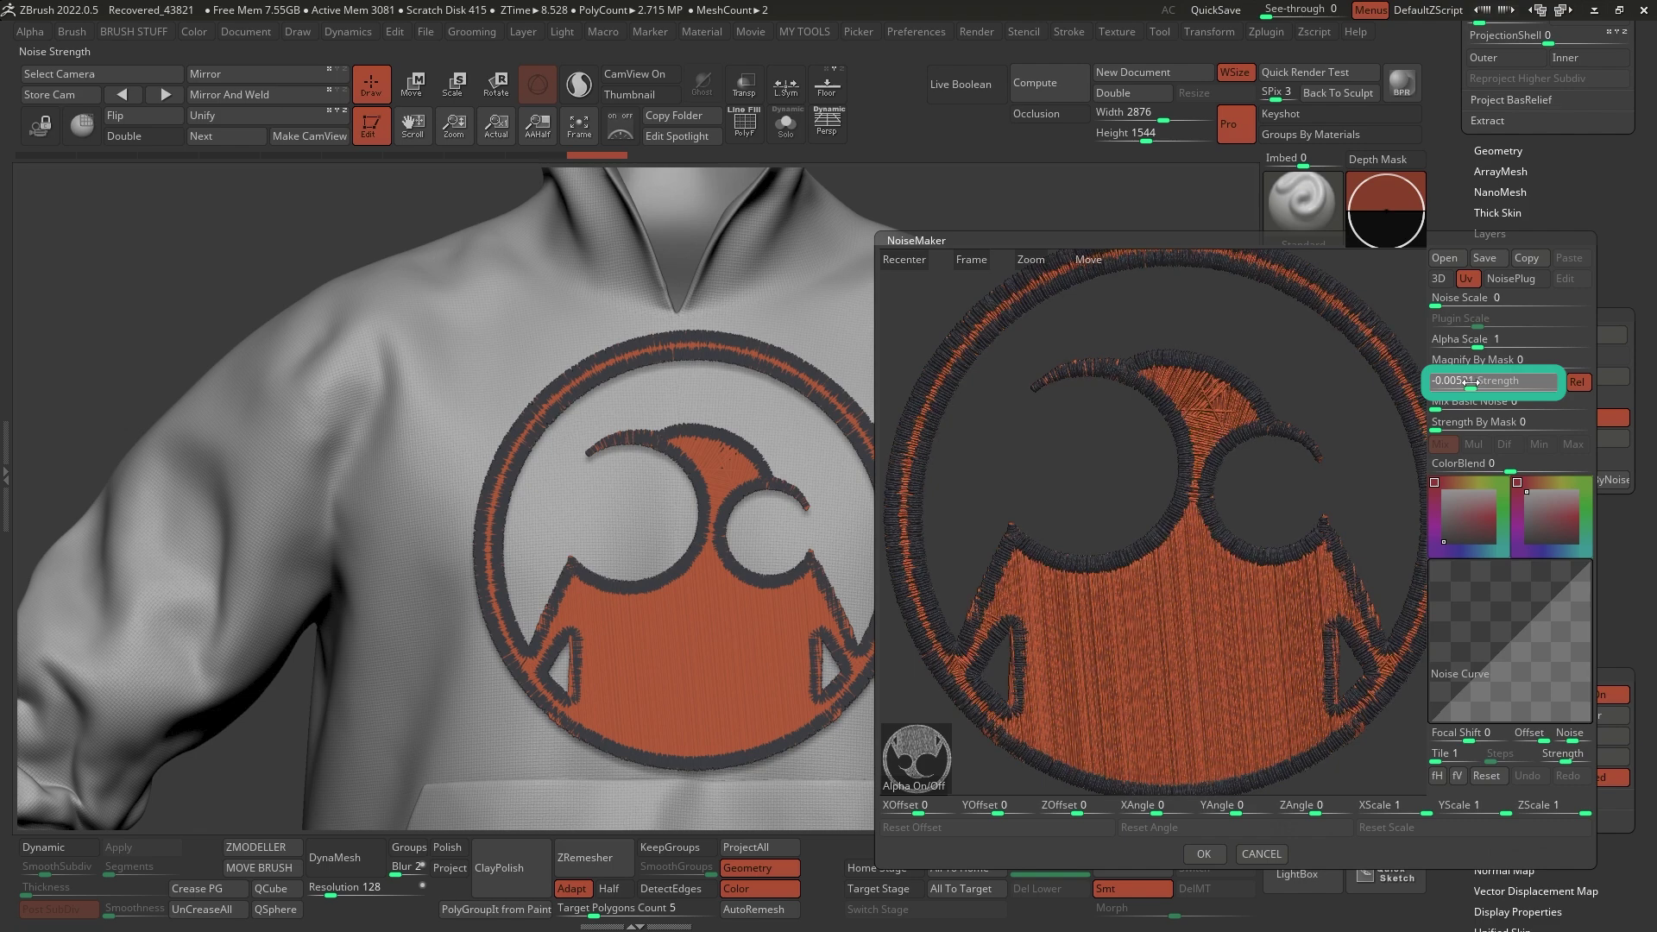
left_click_drag(1156, 601, 1329, 479)
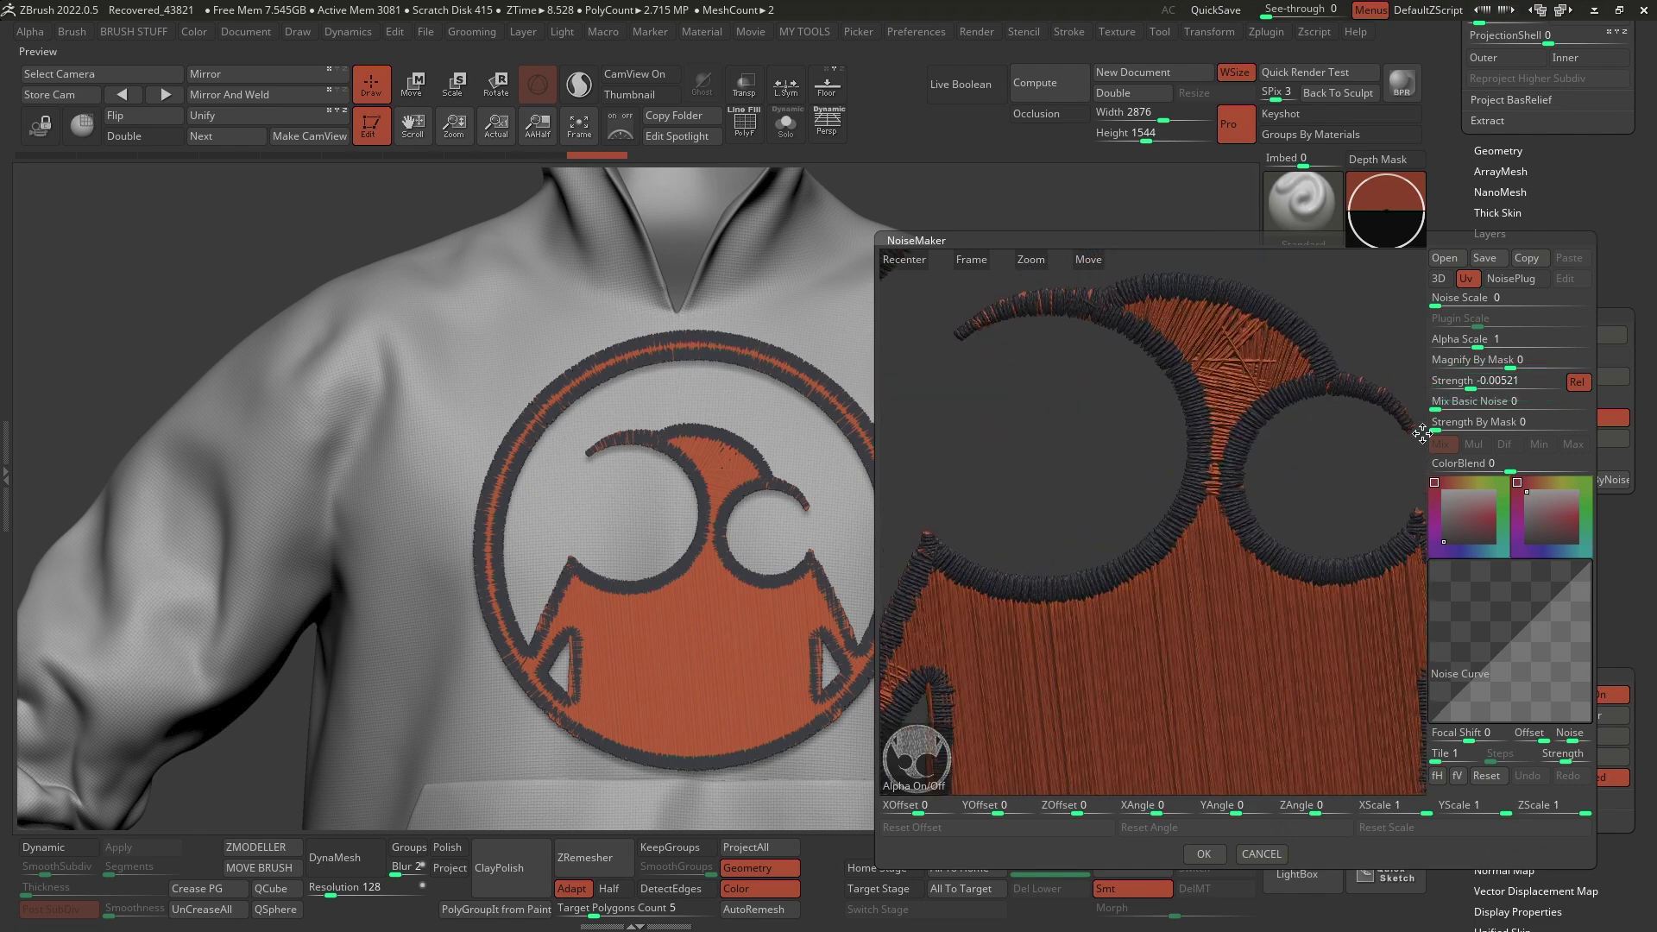
left_click_drag(1483, 387, 1473, 388)
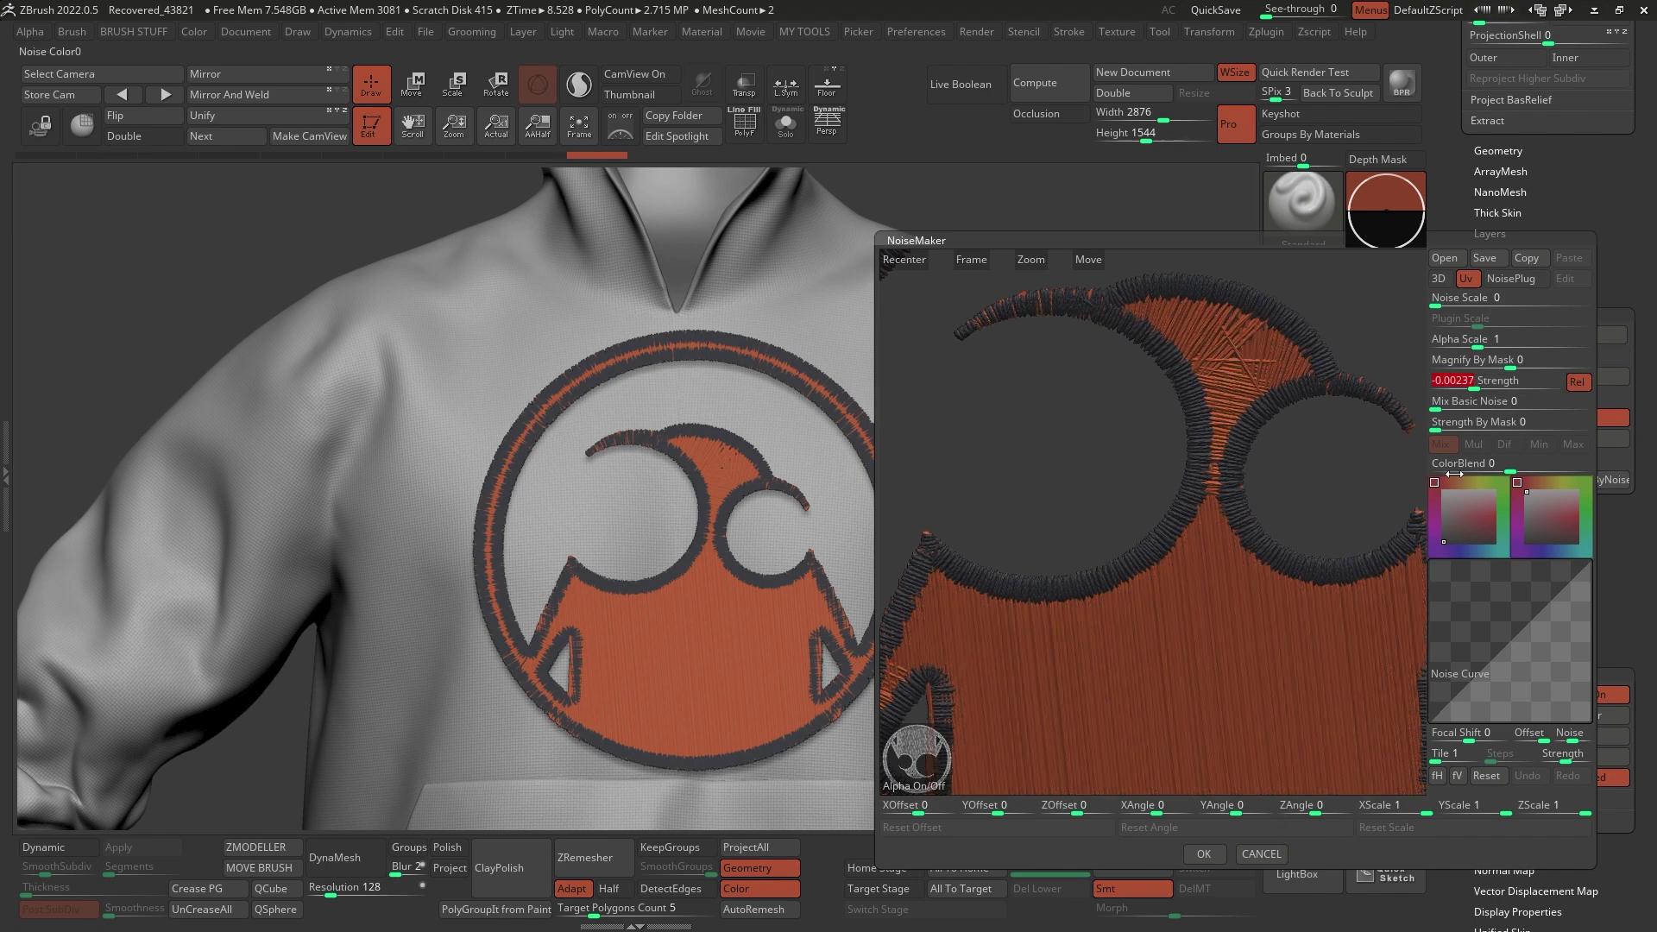
left_click_drag(1474, 387, 1469, 385)
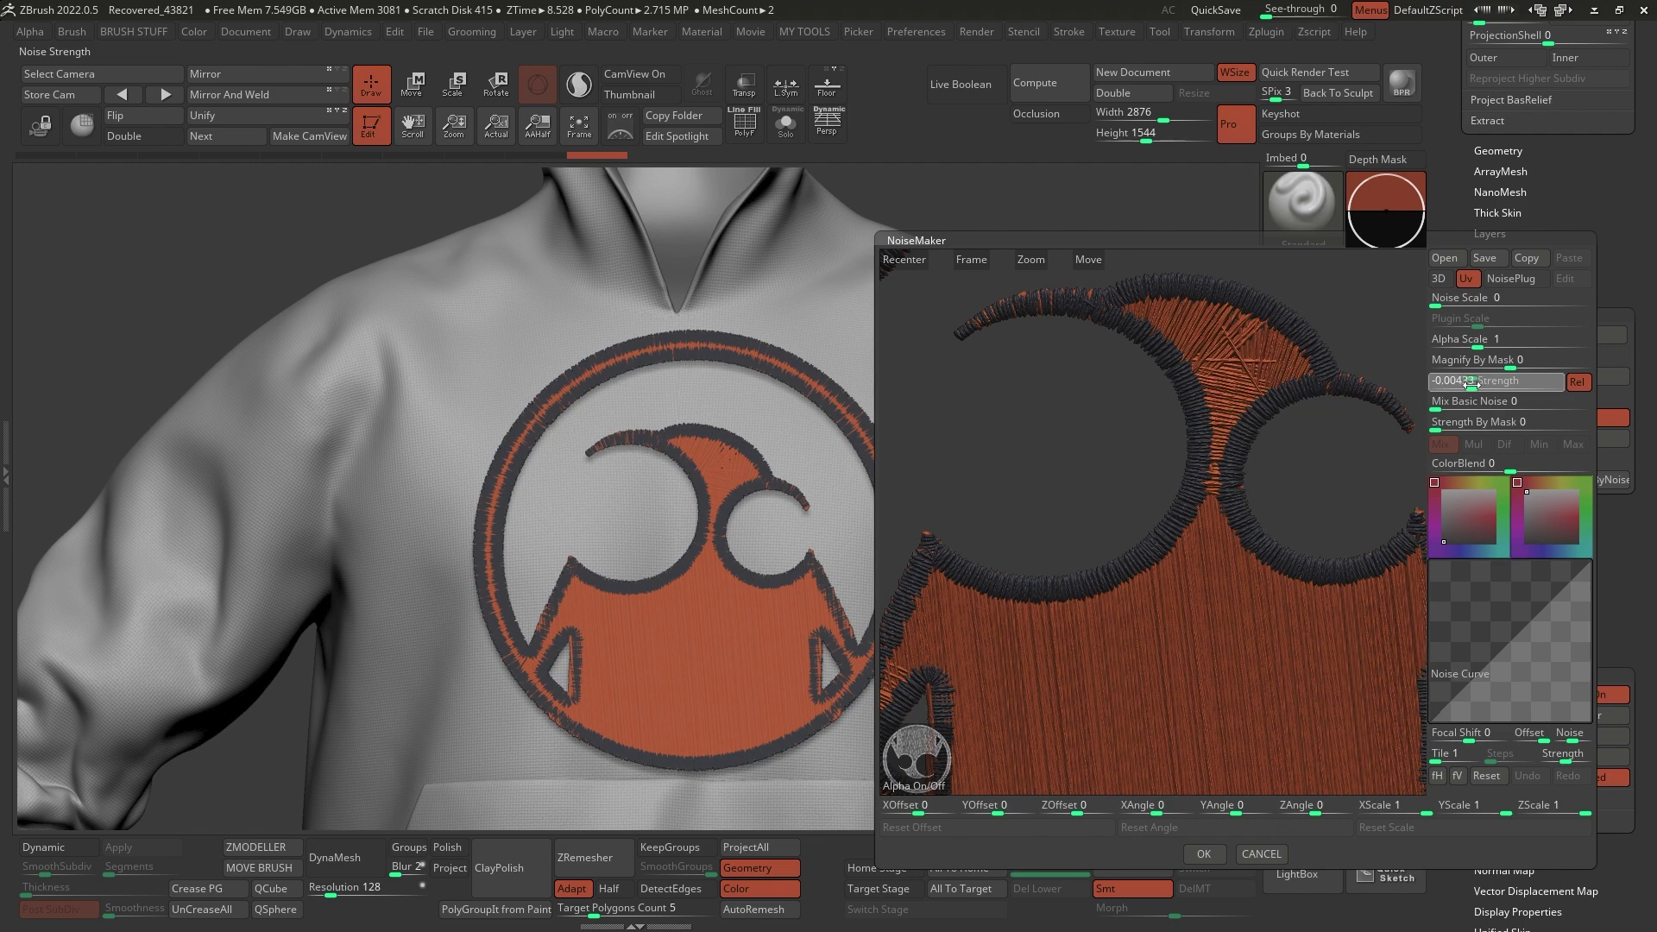
left_click(1203, 853)
Show the plane's polyframe and switch its surface noise off and back on to compare the stitch relief
right_click_drag(870, 597, 801, 597, "alt")
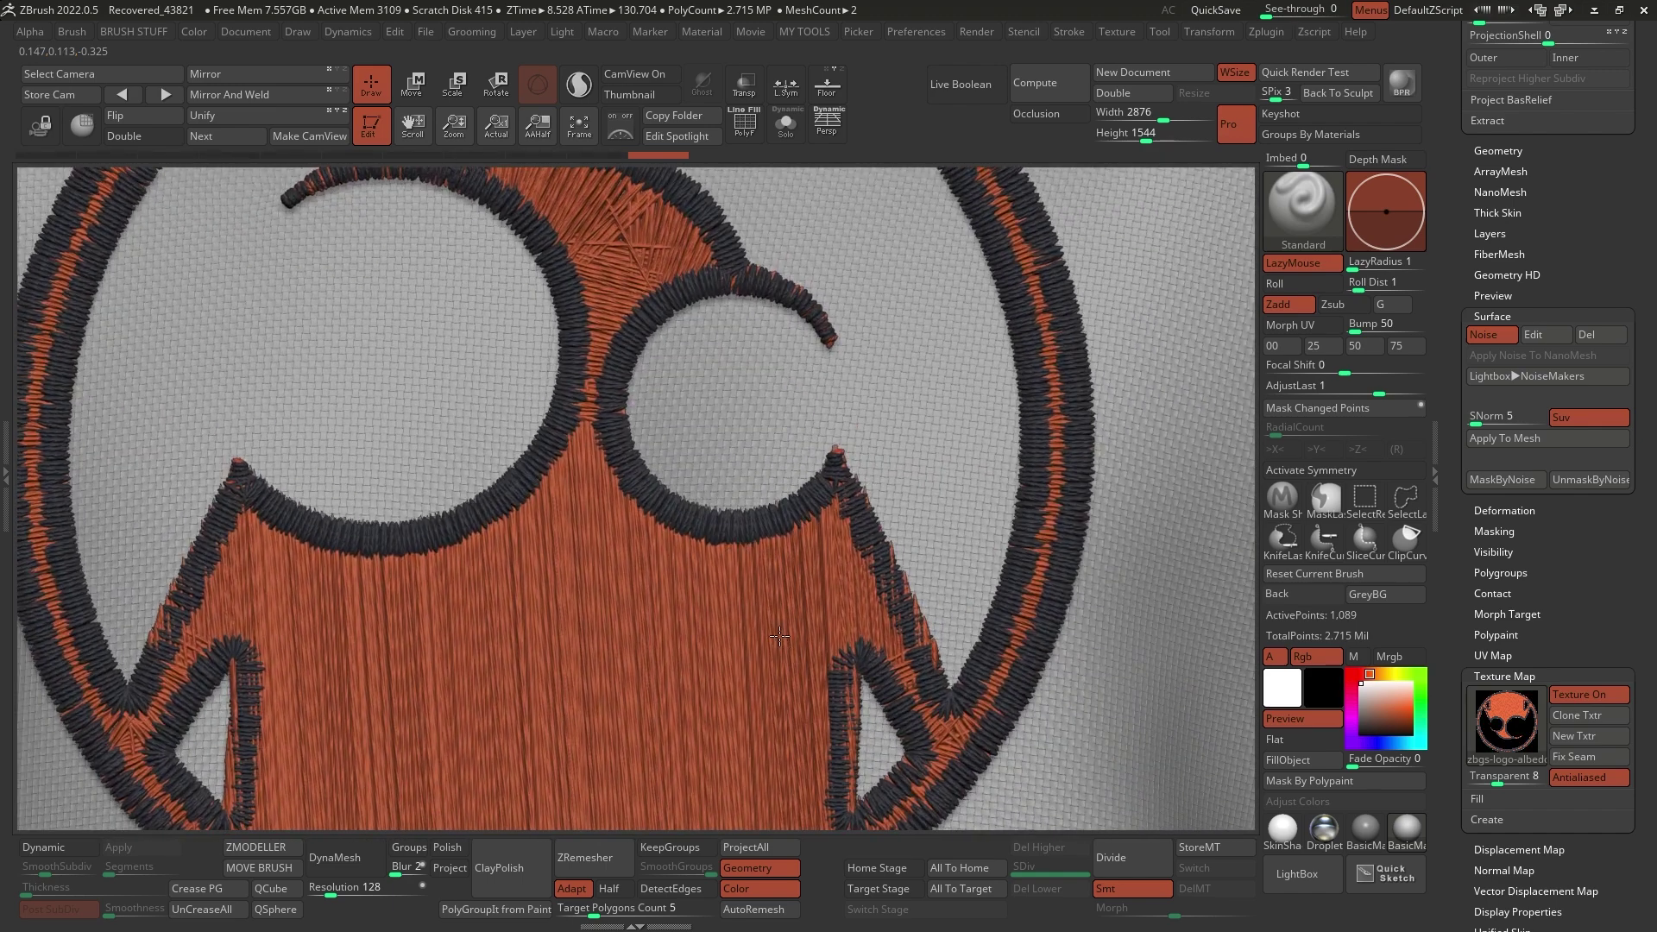
key("shift+f")
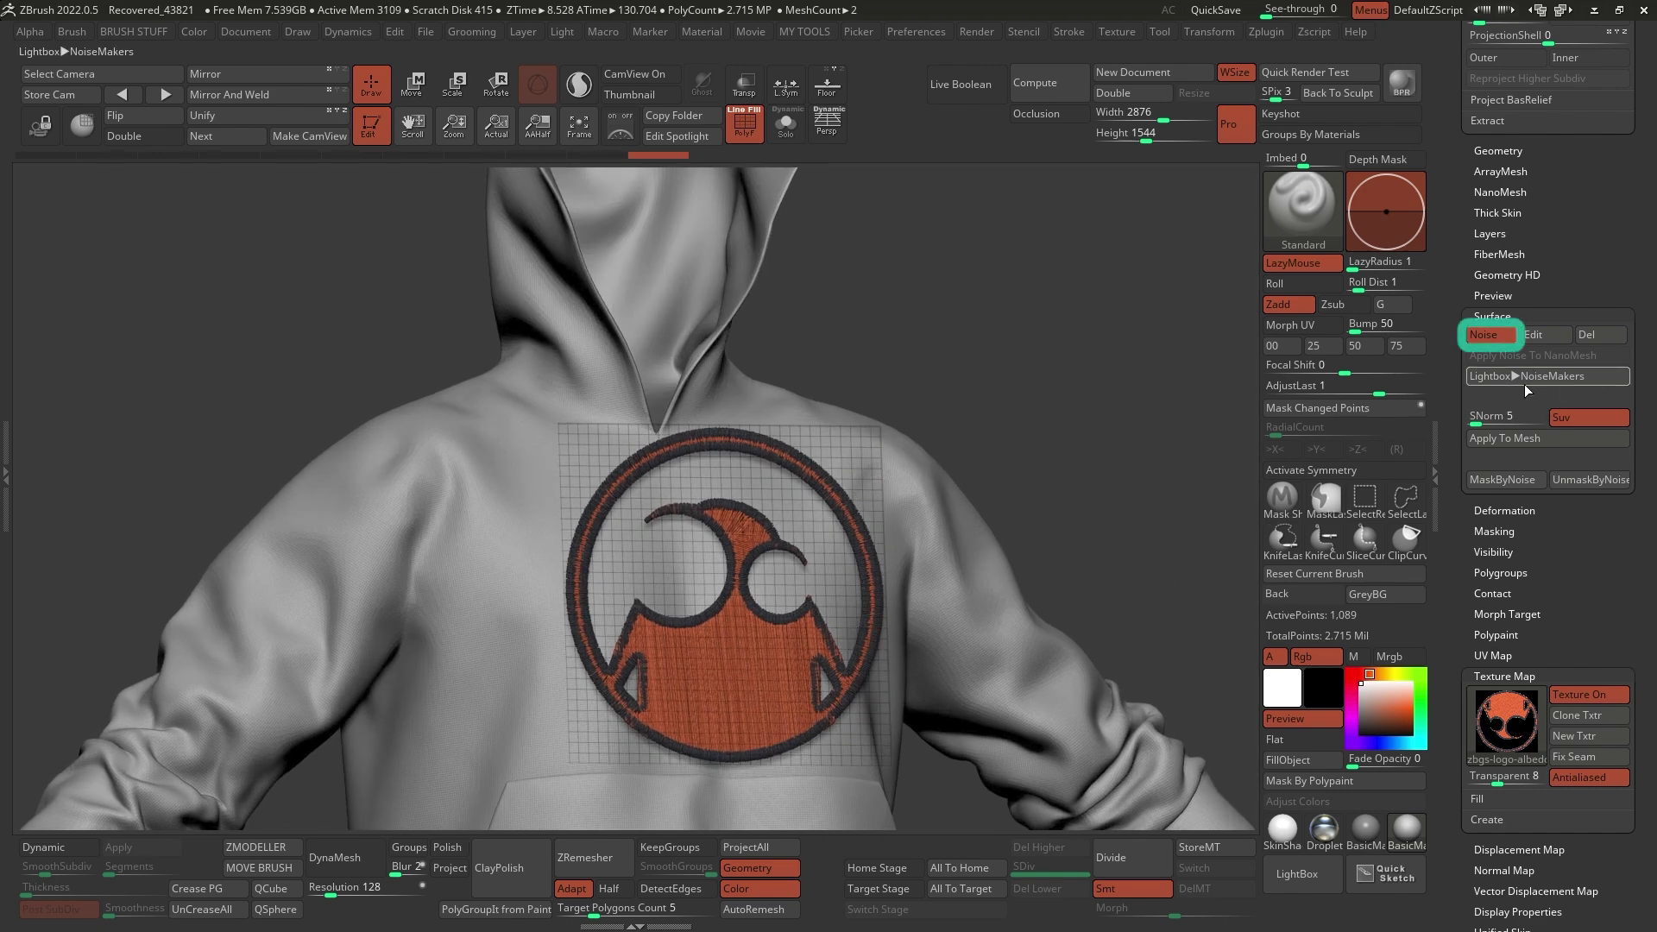
left_click(1484, 333)
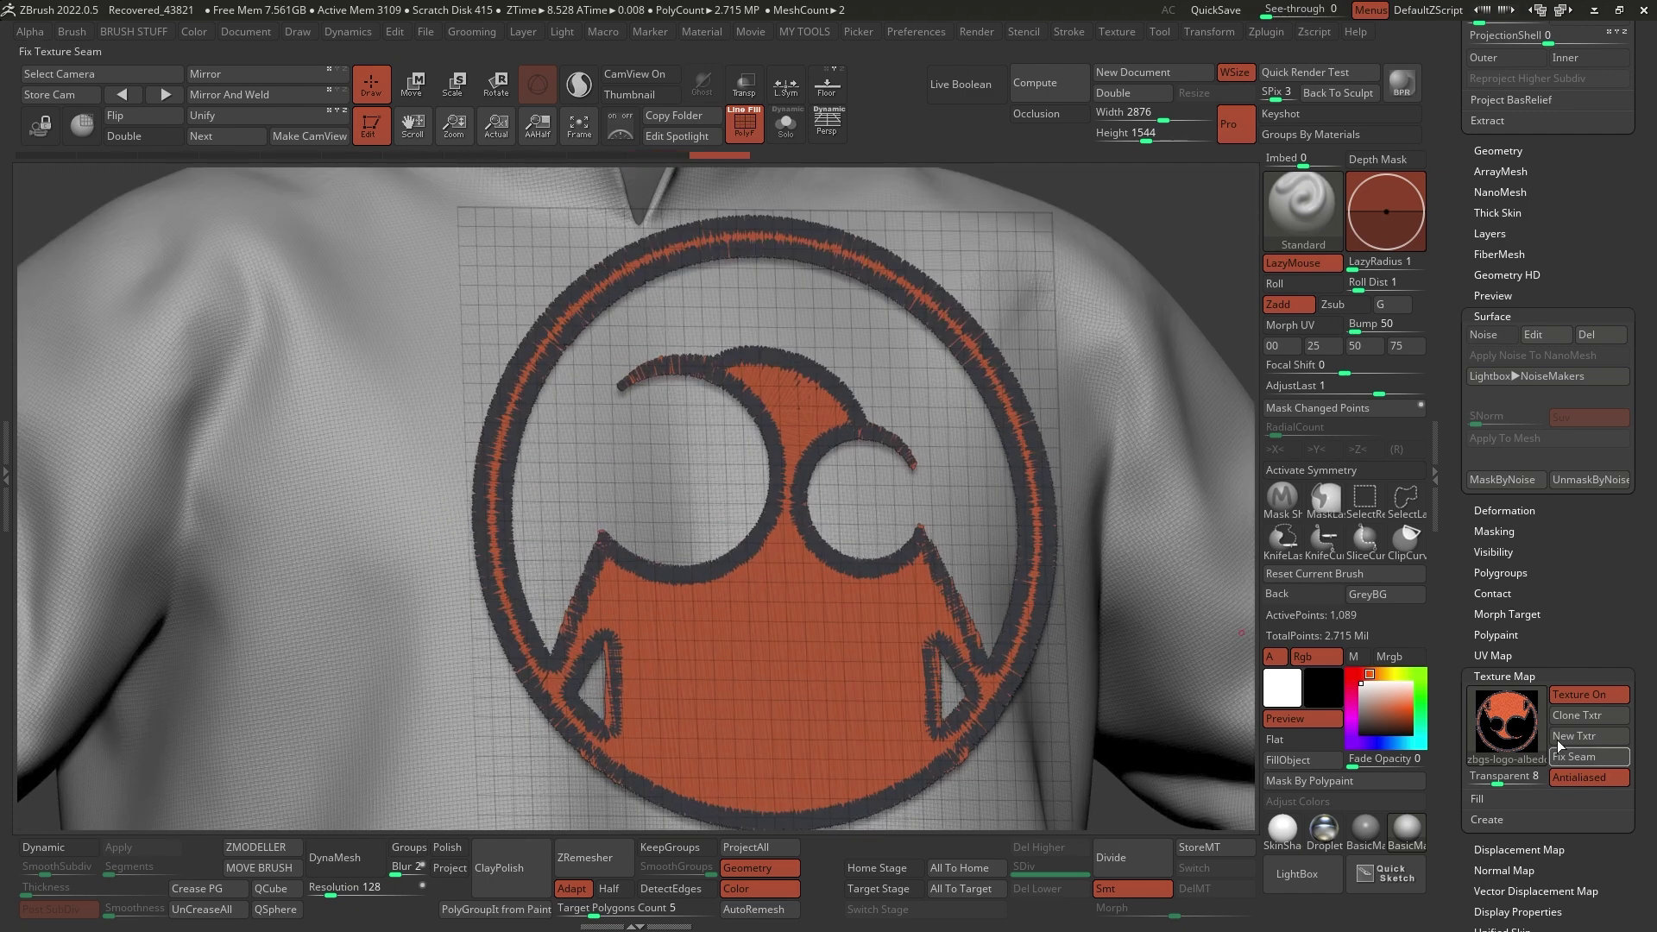
left_click(1495, 335)
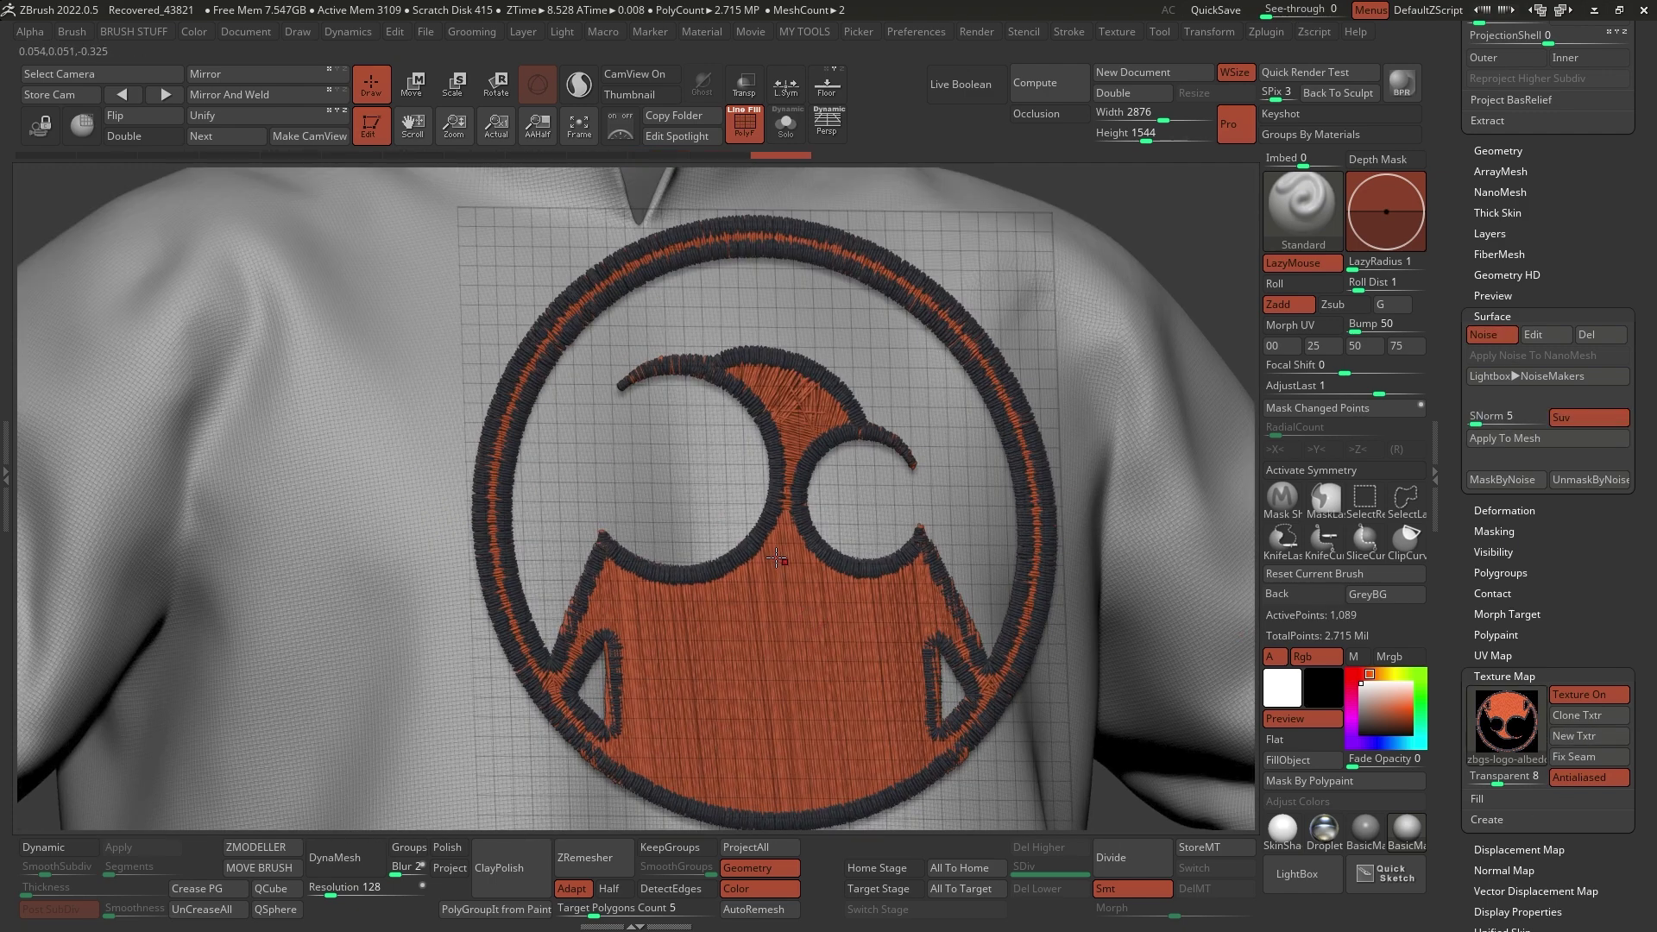
Solo the plane without polyframe to examine the stitching, and restore the hoodie to view the patch's placement from the side
key("alt+s")
key("shift+f")
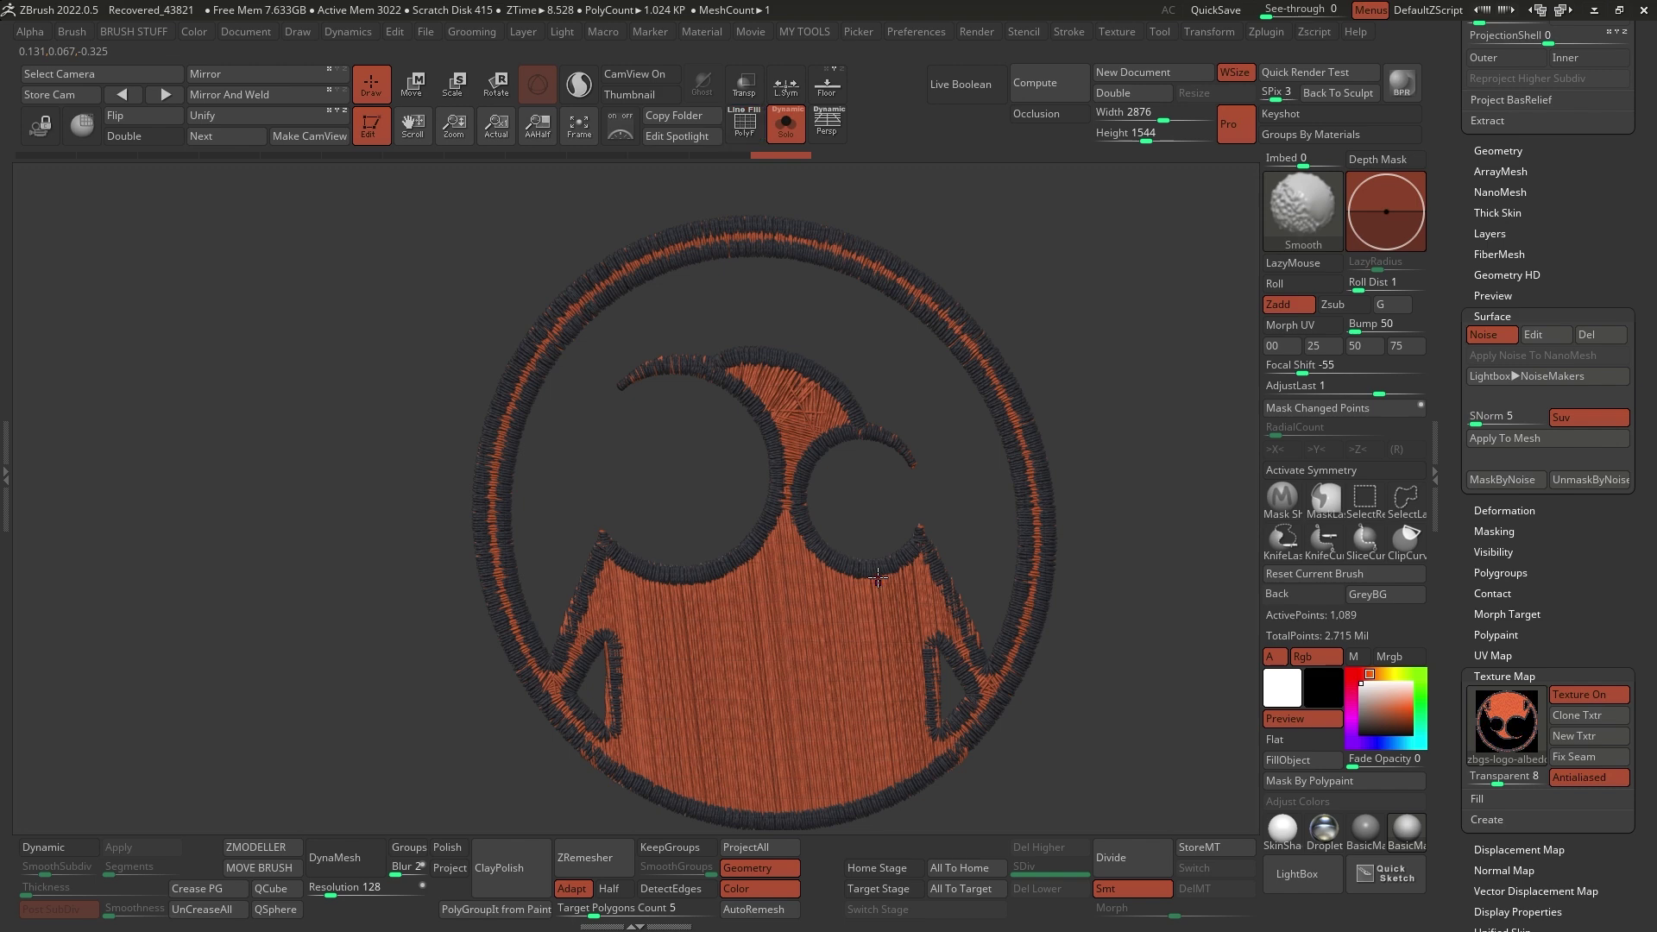
right_click_drag(880, 577, 973, 621, "ctrl")
key("alt+s")
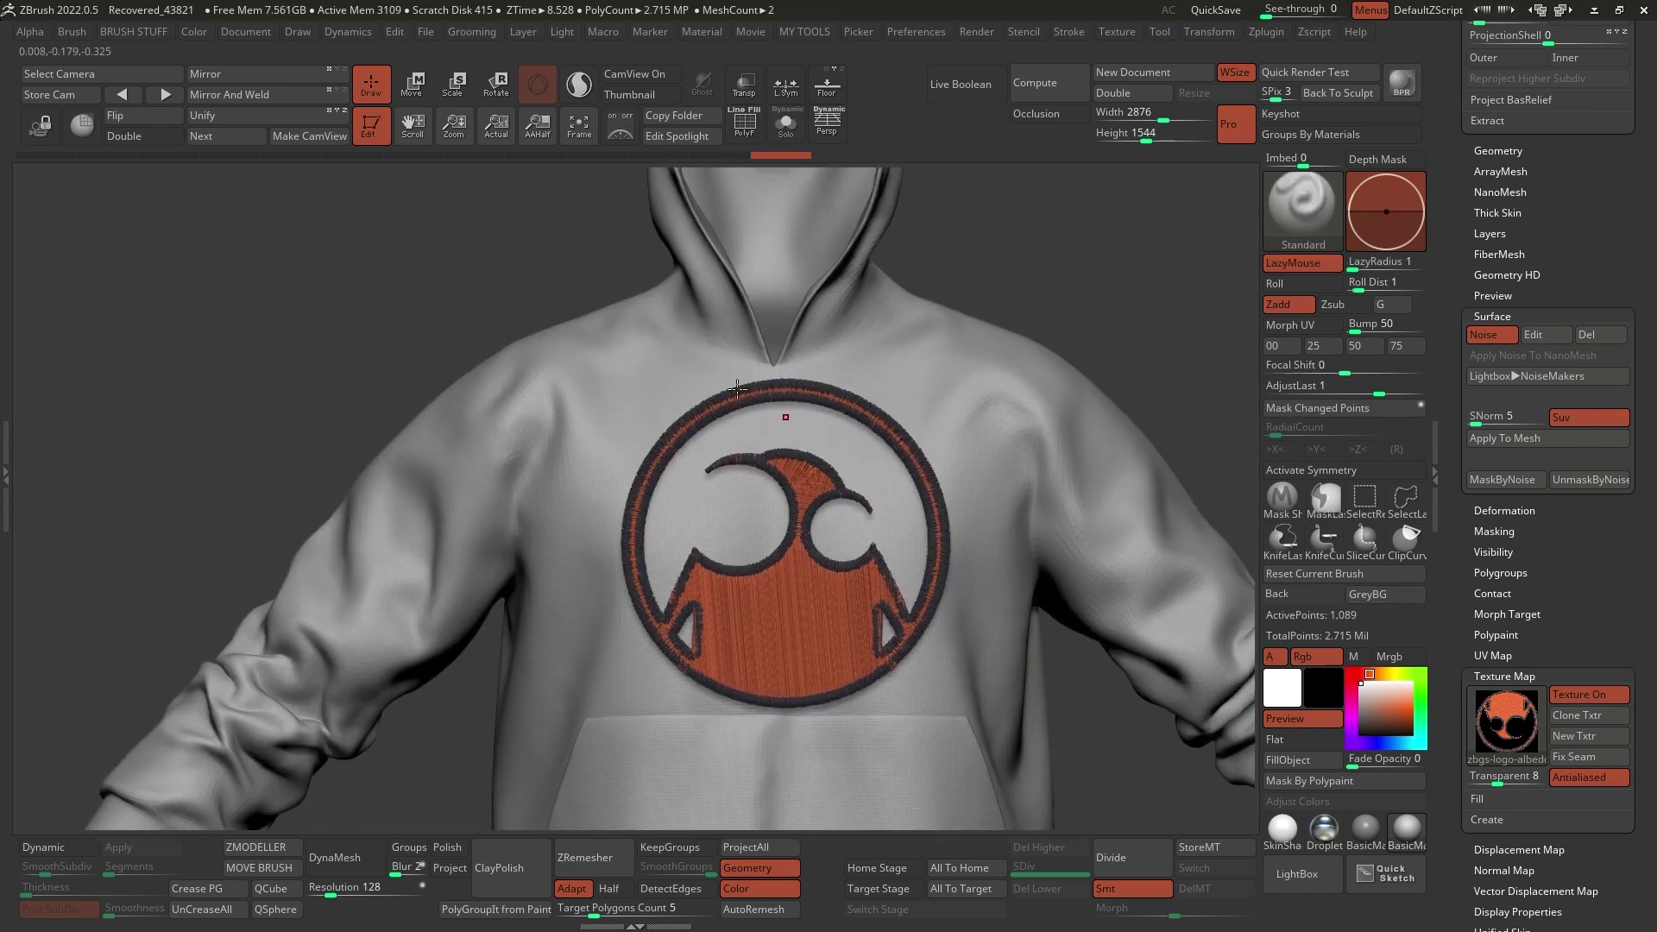
right_click_drag(870, 542, 920, 539)
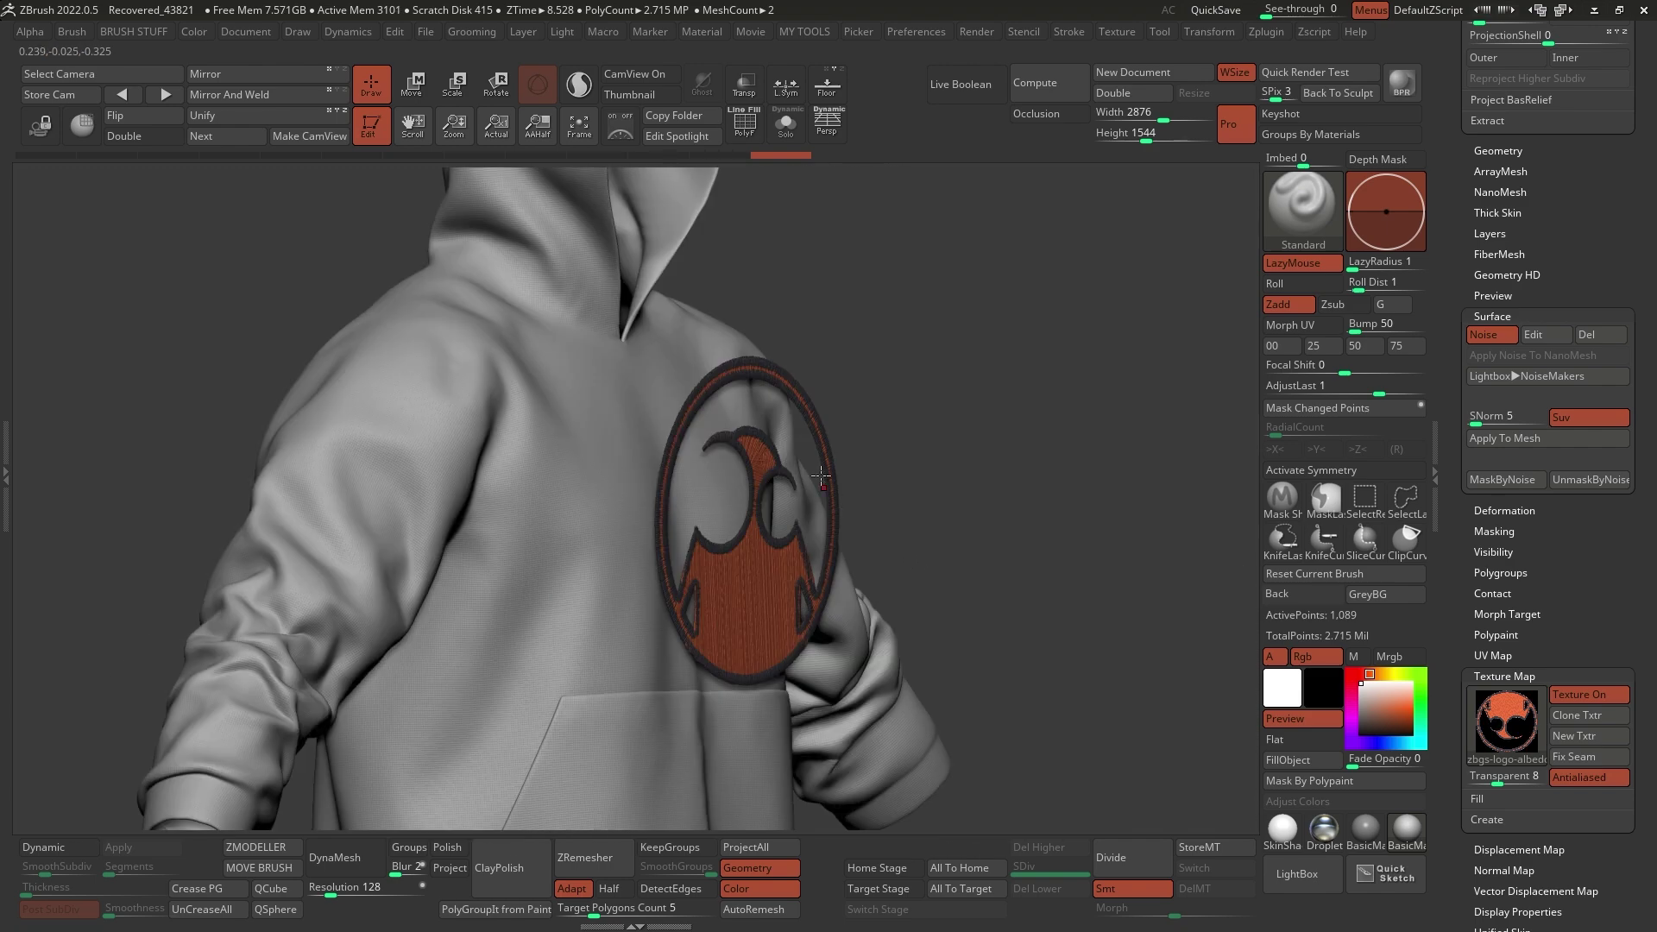
right_click_drag(670, 606, 696, 614)
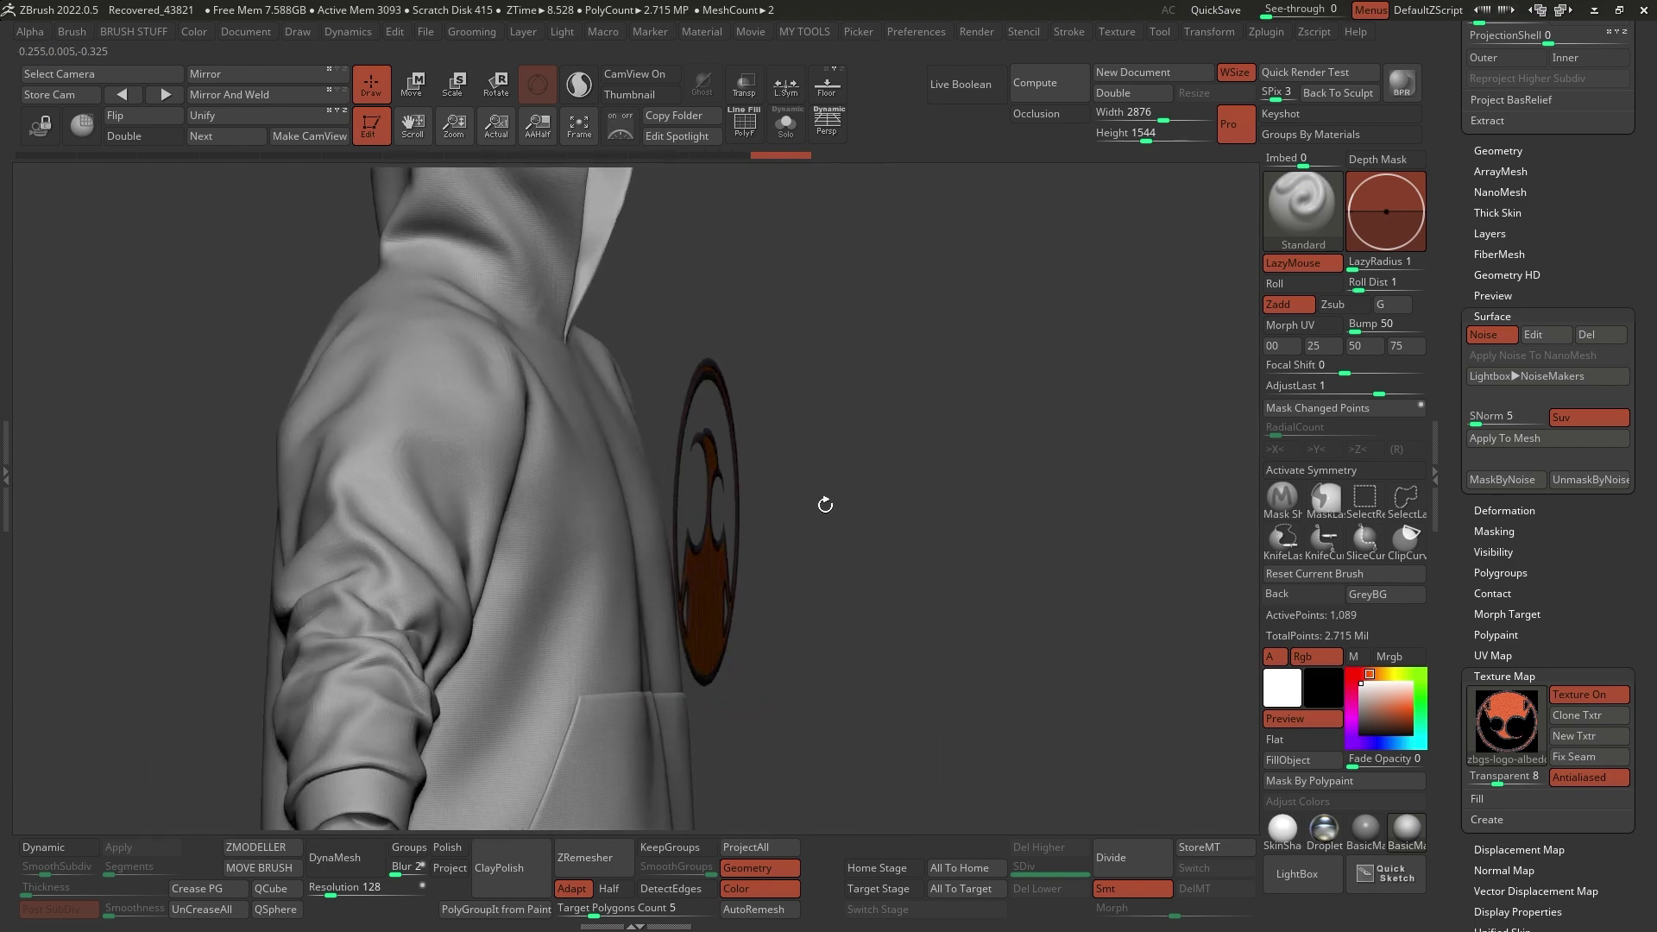
right_click_drag(824, 503, 797, 493)
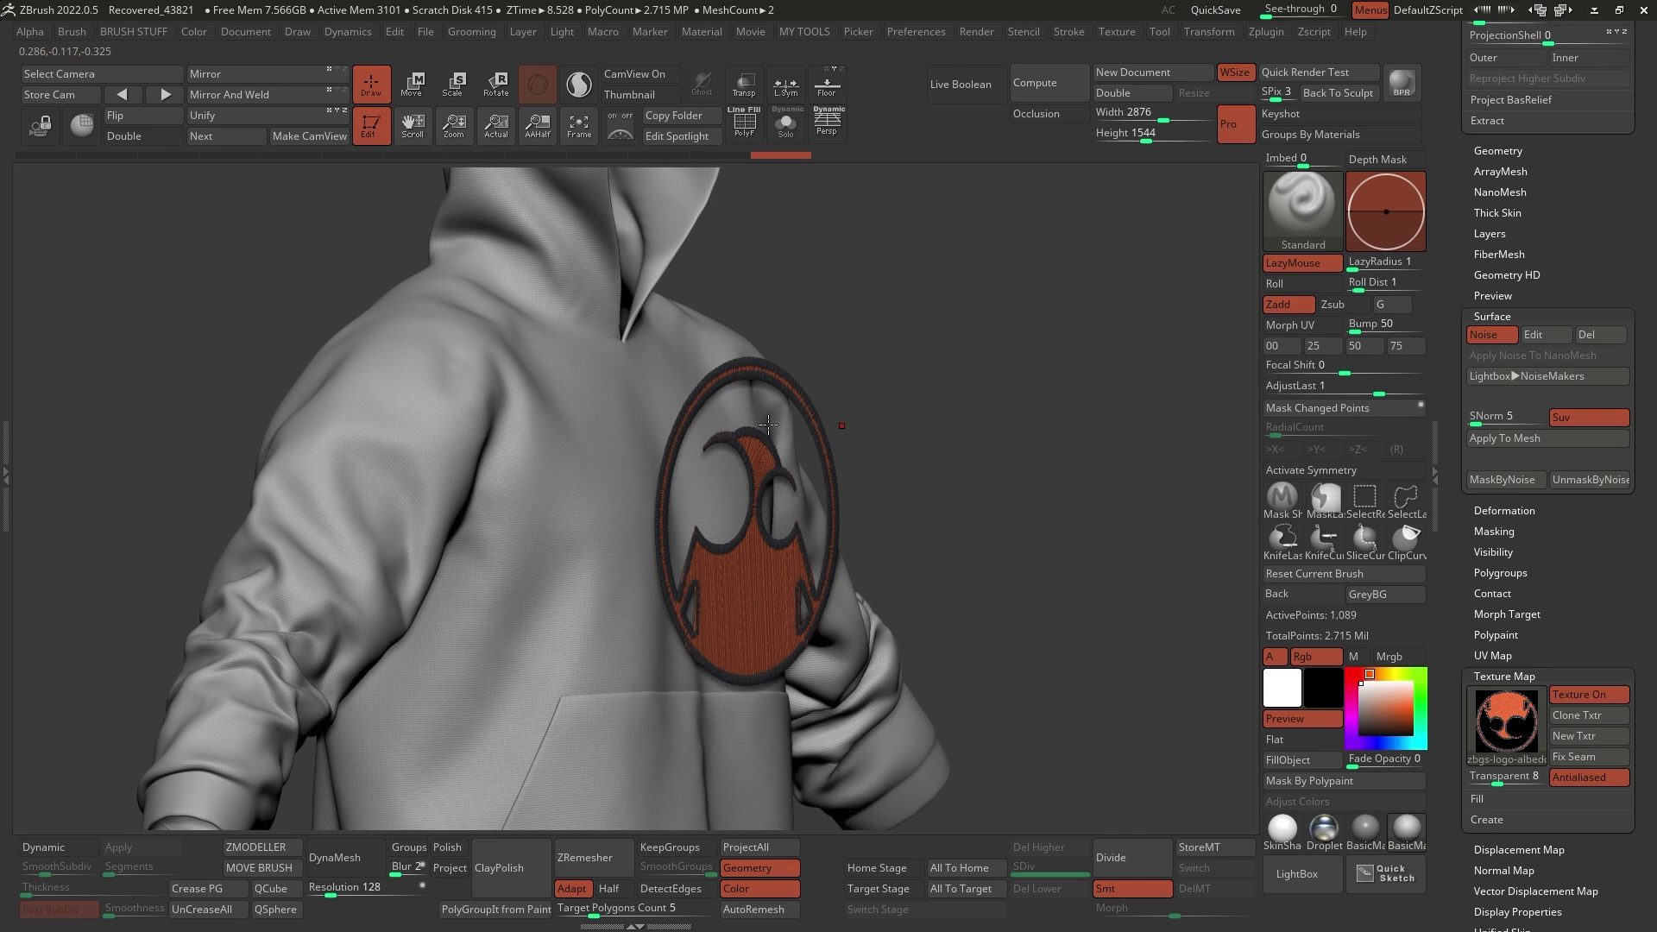
Try to project the patch plane onto the hoodie using the ZProject brush at a draw size of about 324
right_click_drag(772, 414, 751, 479)
key("b")
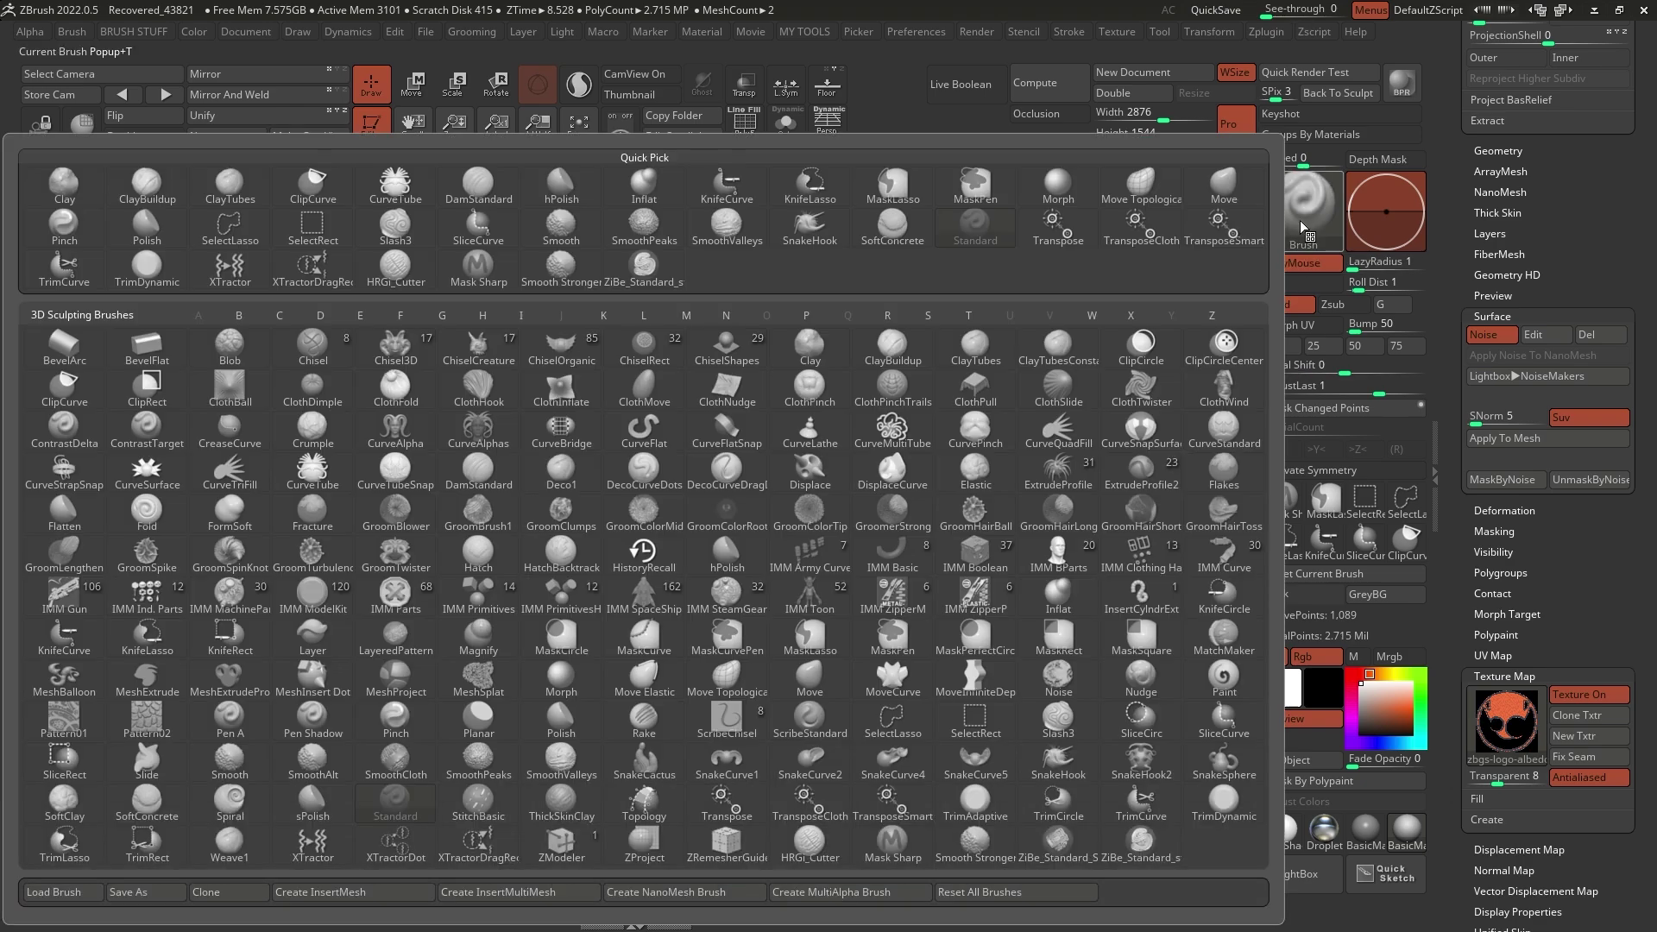
left_click(656, 857)
key("space")
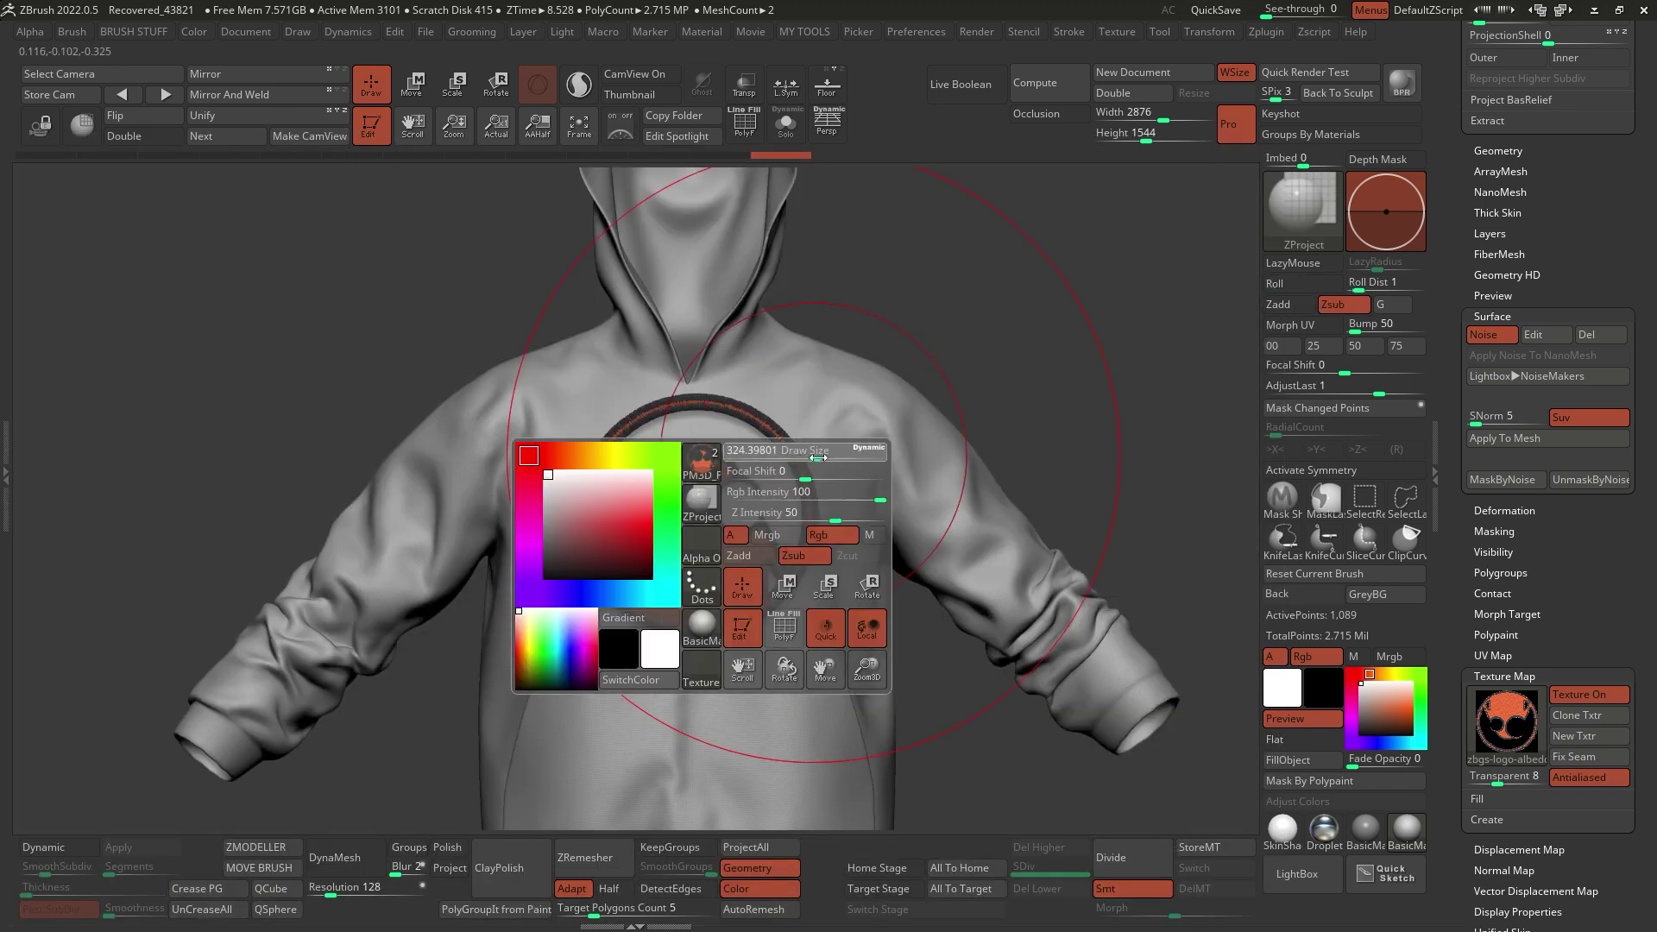
mouse_move(658, 532)
left_mouse_down()
mouse_move(685, 490)
mouse_move(648, 503)
left_mouse_up()
key("alt+s")
mouse_move(660, 507)
right_mouse_down()
mouse_move(791, 516)
mouse_move(783, 491)
mouse_move(1091, 289)
right_mouse_up()
Try to conform the patch plane to the hoodie's chest with the MatchMaker brush, and solo the plane to inspect its shape
left_click(1292, 204)
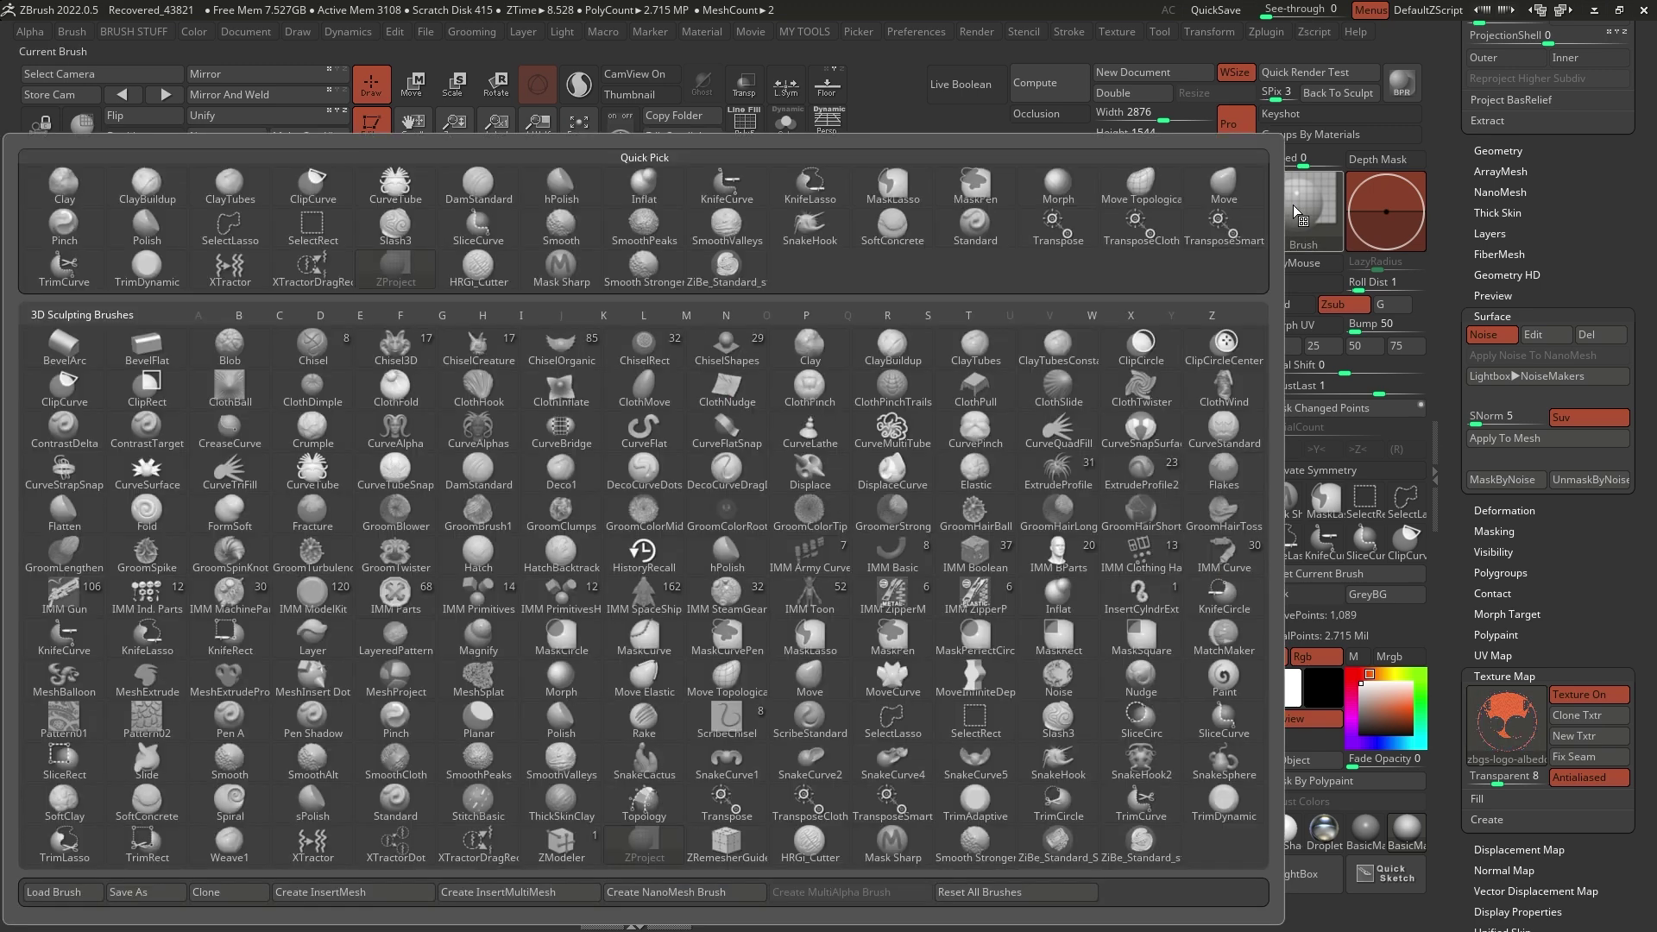
left_click(1223, 640)
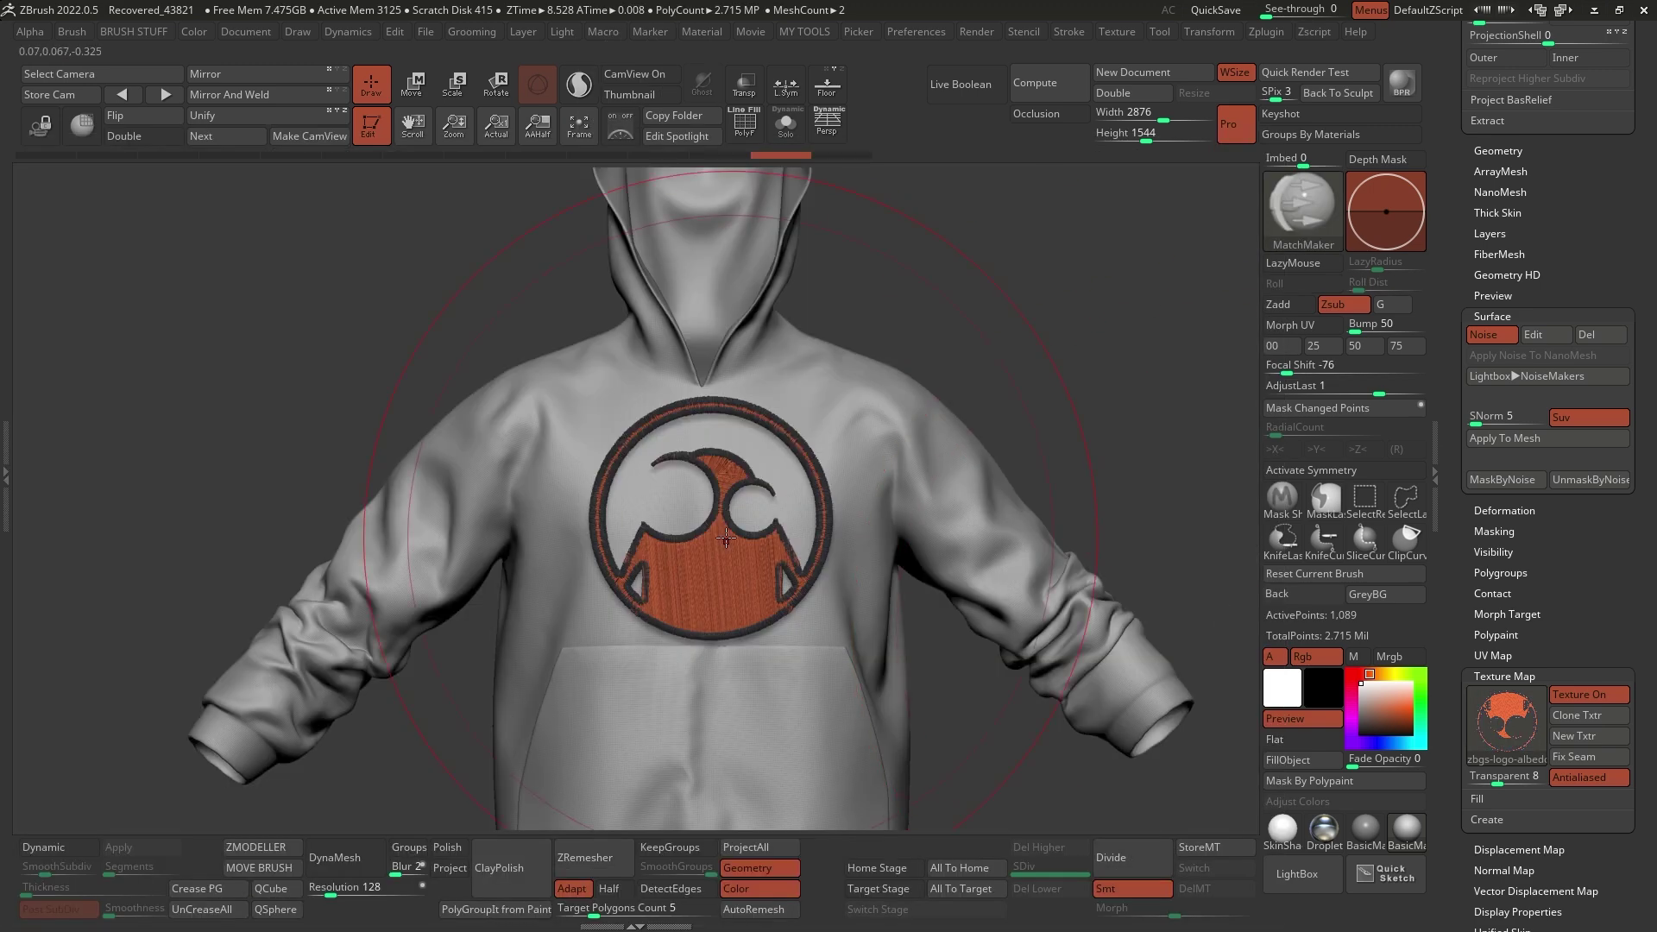
mouse_move(706, 544)
left_mouse_down()
mouse_move(684, 313)
mouse_move(707, 565)
mouse_move(697, 380)
left_mouse_up()
left_click_drag(727, 552, 667, 288)
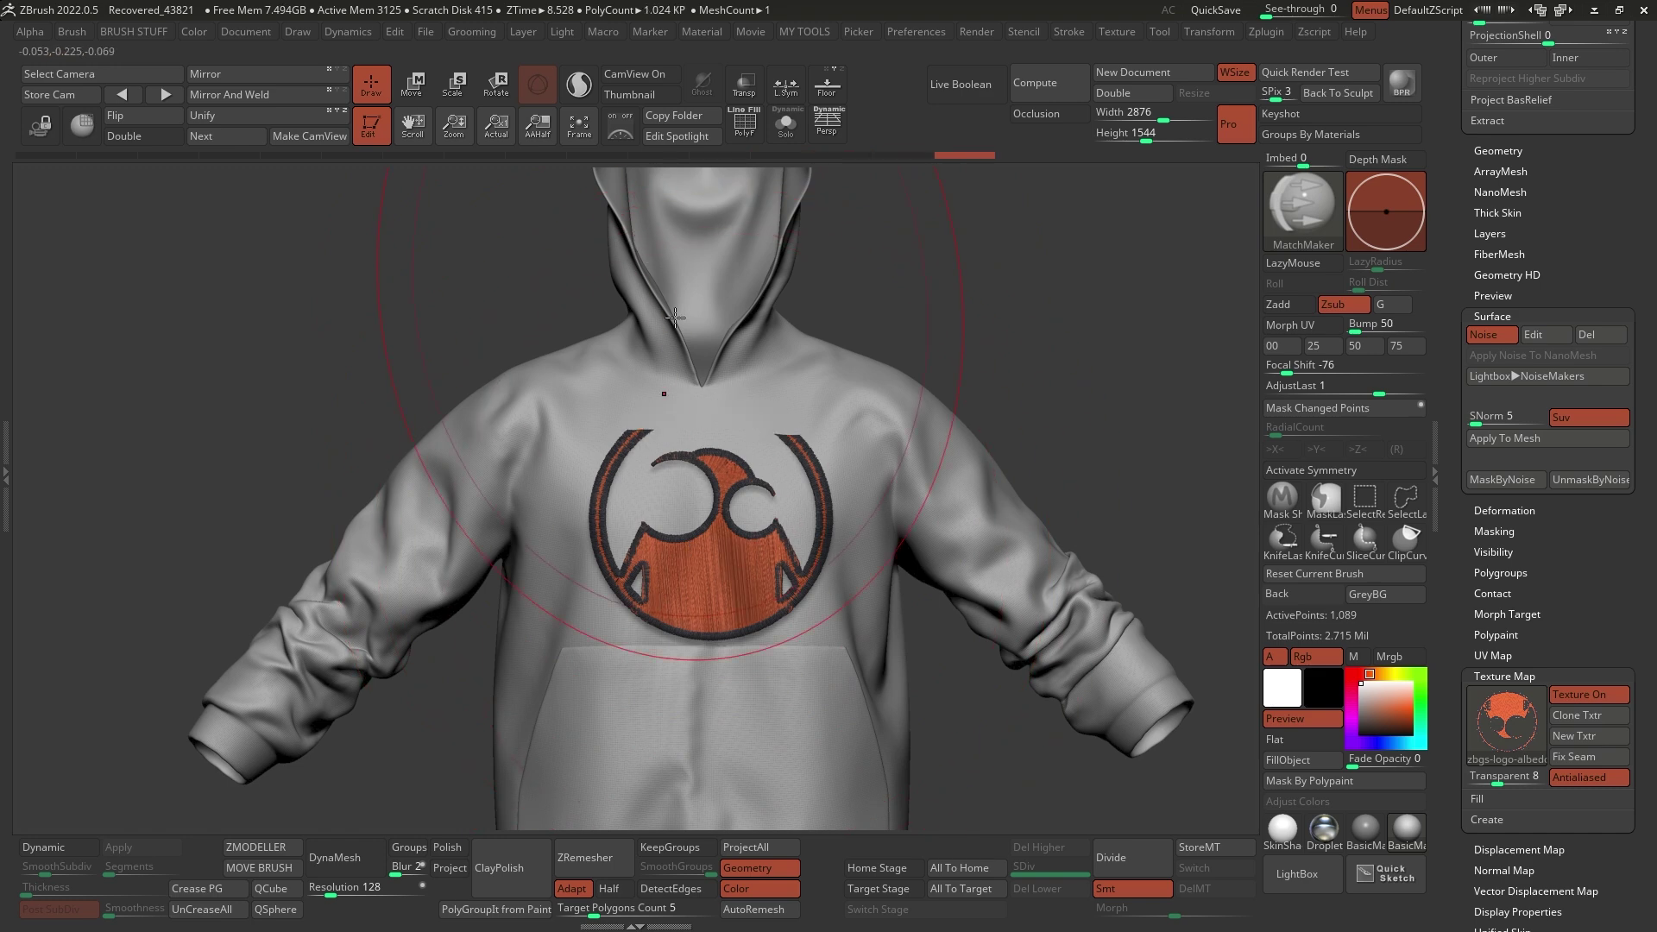
key("alt+shift+s")
right_click_drag(754, 432, 837, 436)
Undo the MatchMaker strokes on the patch plane and bring the hoodie back into view
key("ctrl+z")
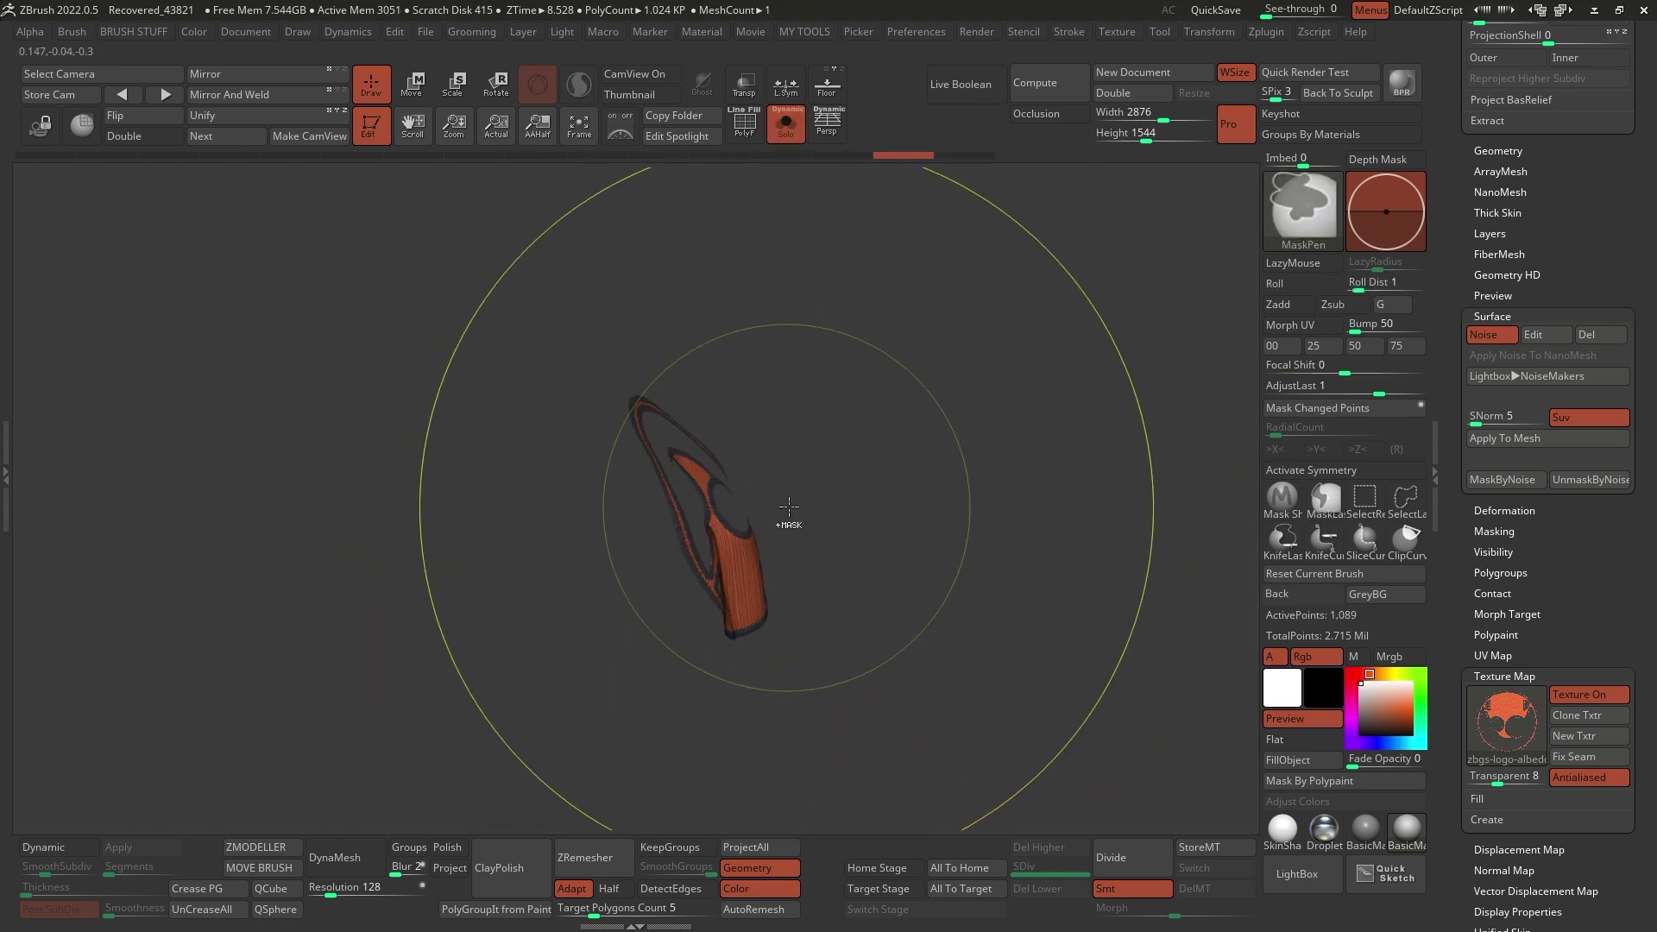
key("alt+shift+s")
right_click_drag(791, 506, 764, 487)
key("ctrl+z")
key("ctrl+z")
key("space")
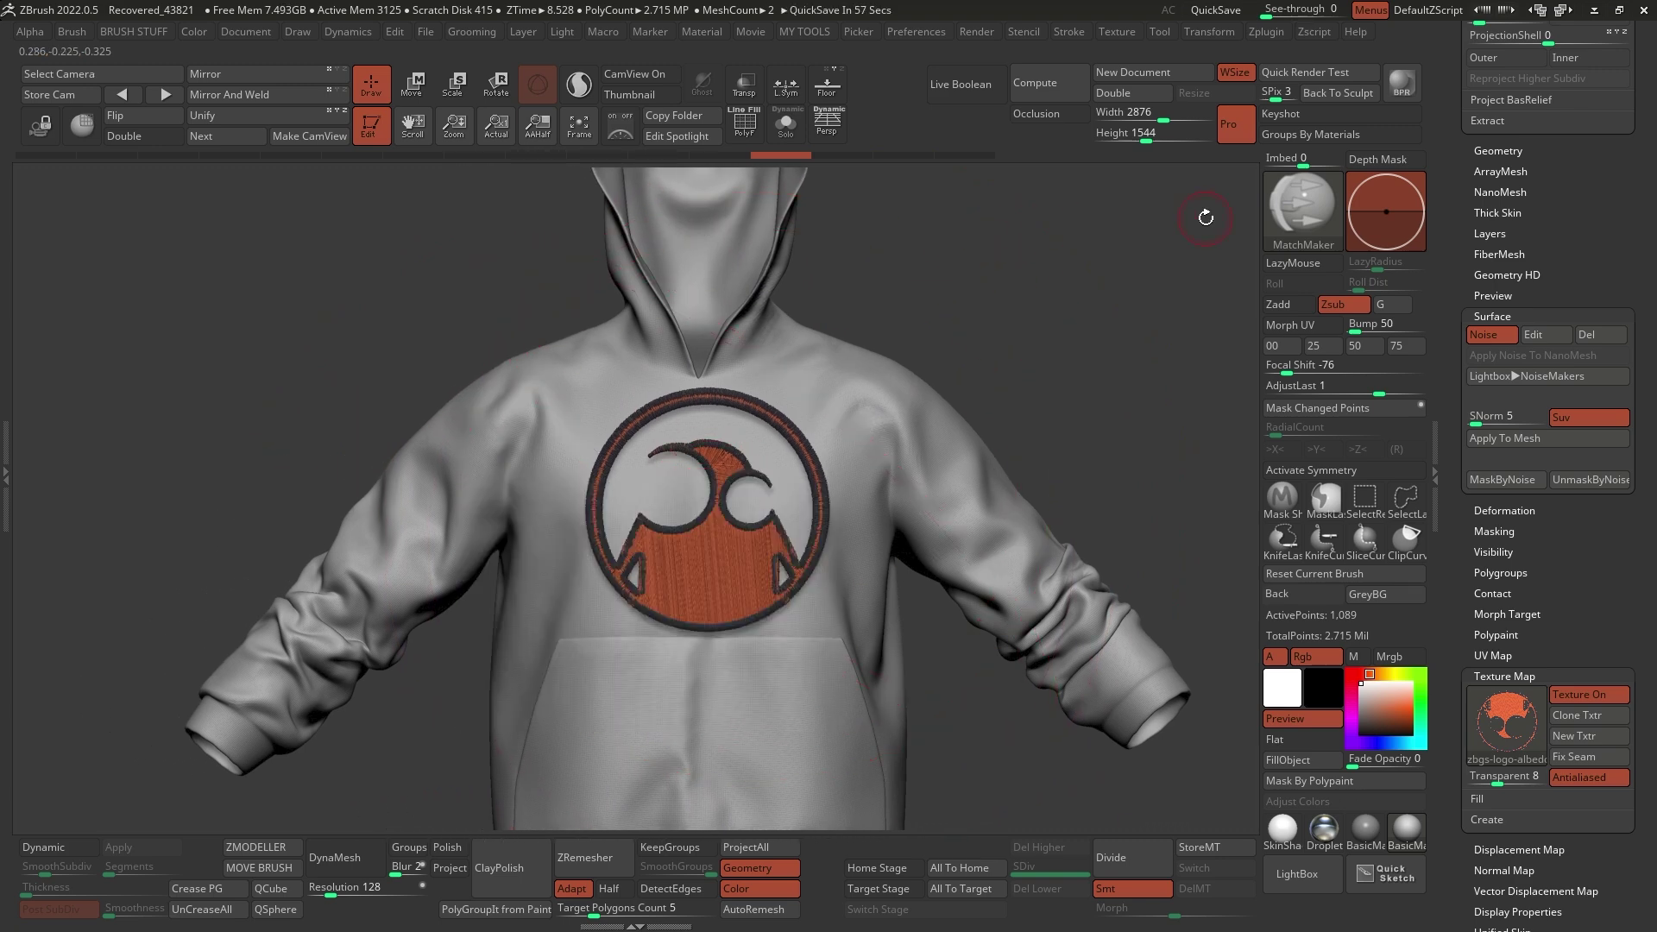
Select the TransposeCloth brush and dock the Dynamics palette beside the canvas
left_click(1304, 207)
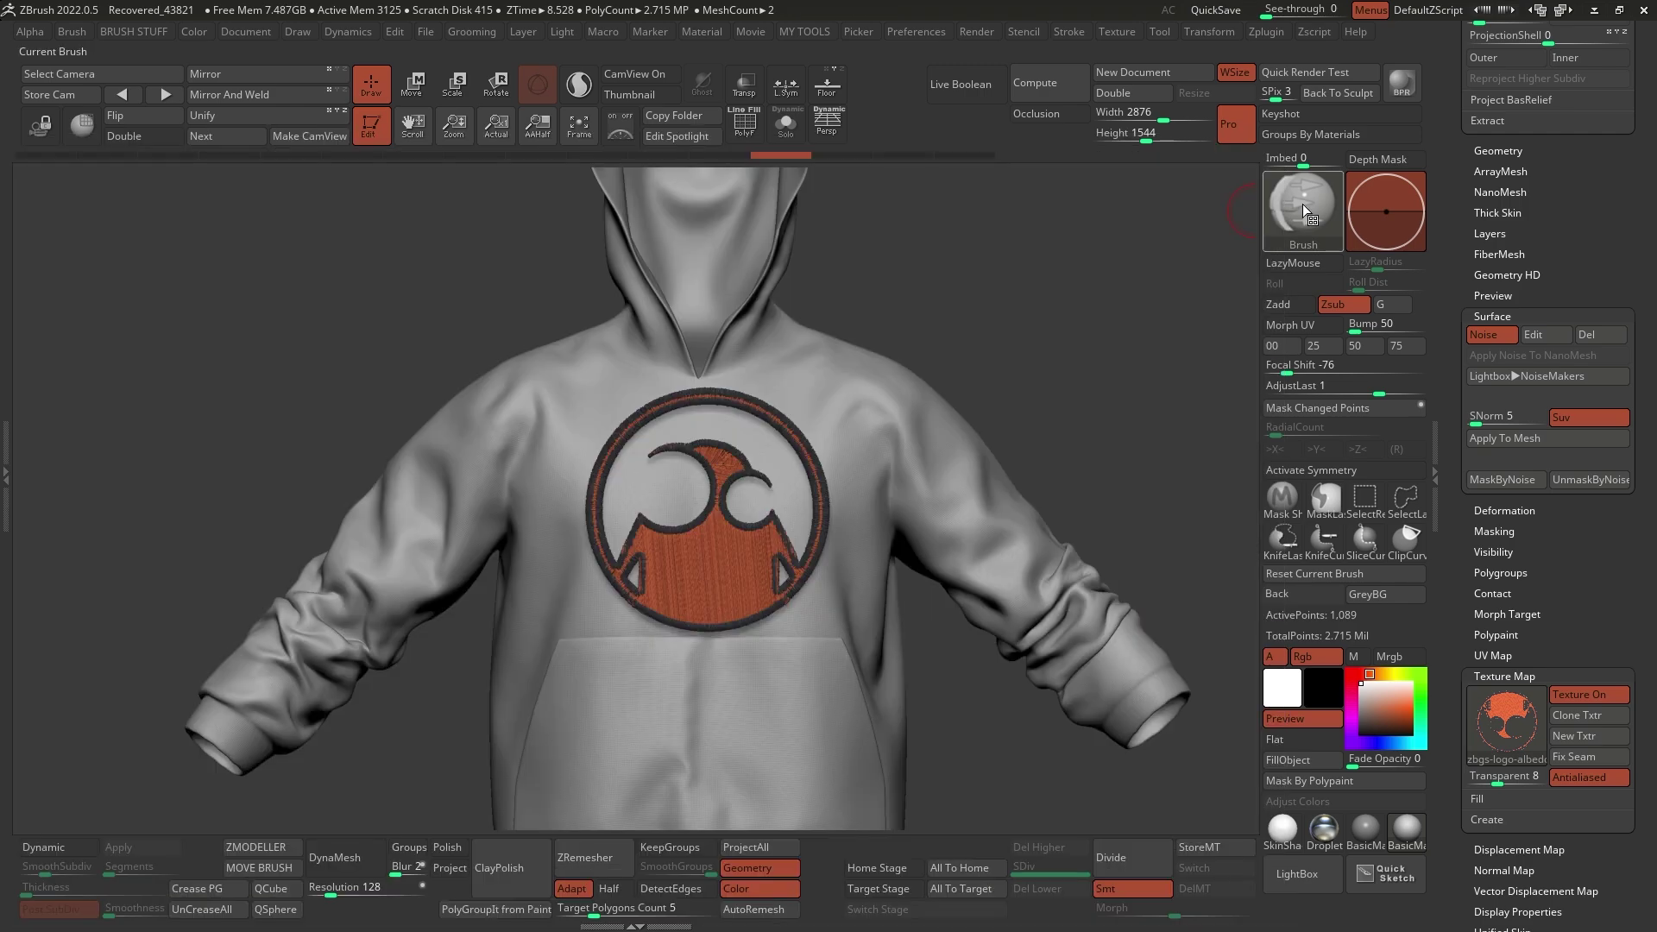
left_click(1304, 207)
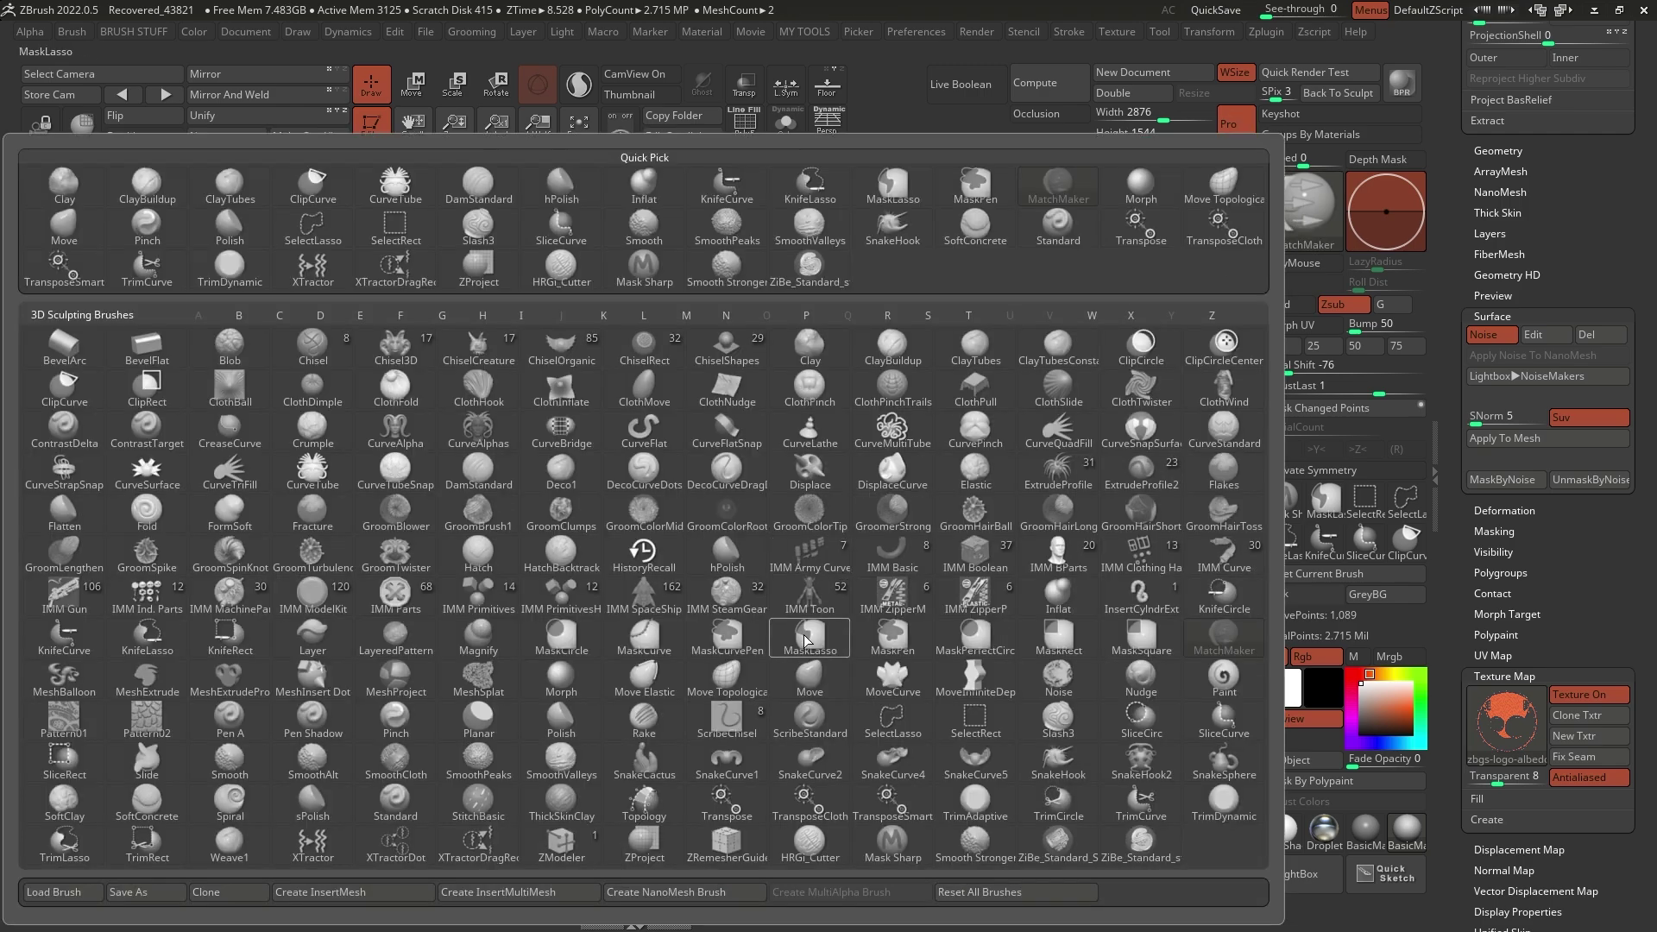
left_click(824, 811)
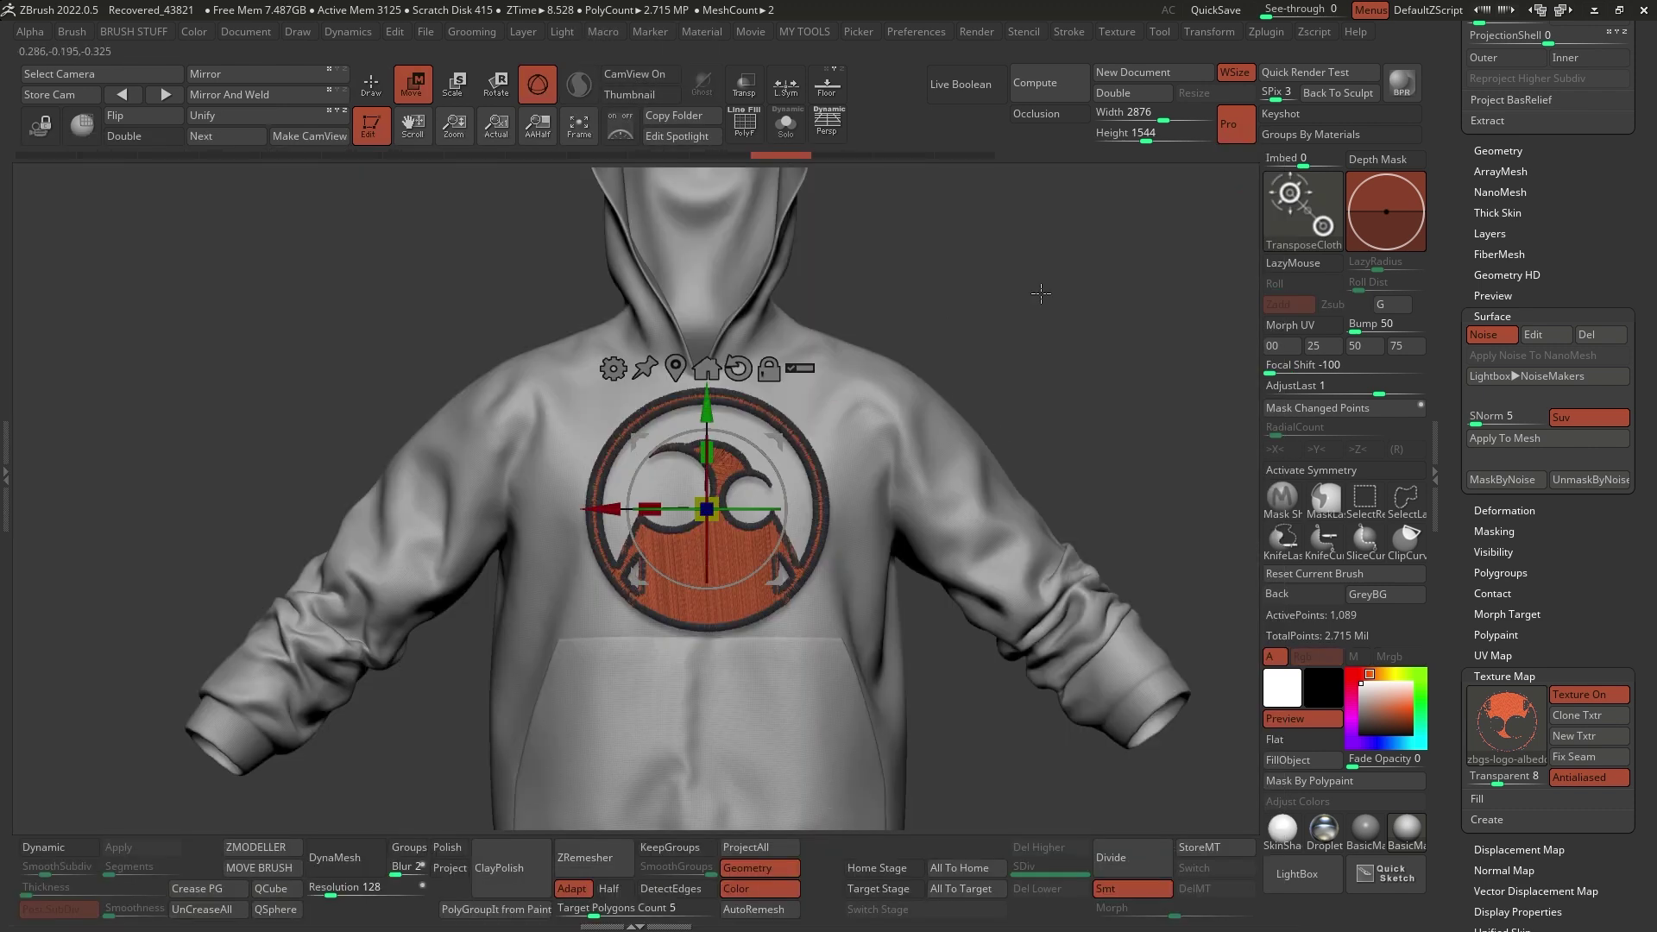
left_click_drag(1046, 334, 1069, 337)
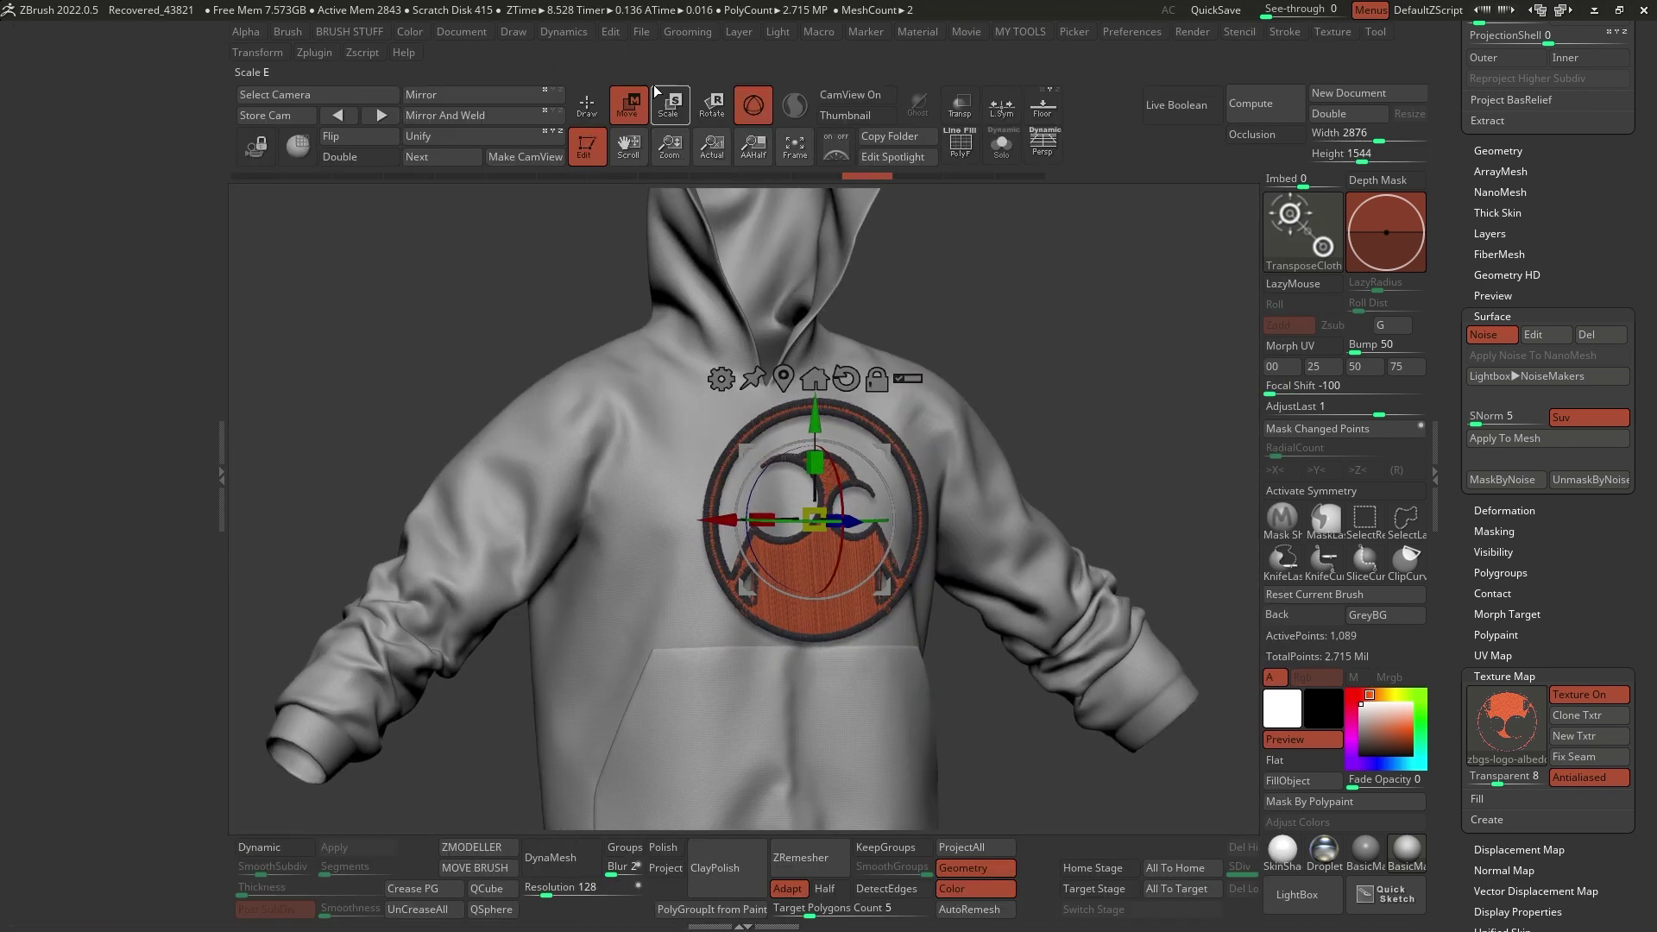
left_click(563, 32)
left_click_drag(549, 54, 52, 130)
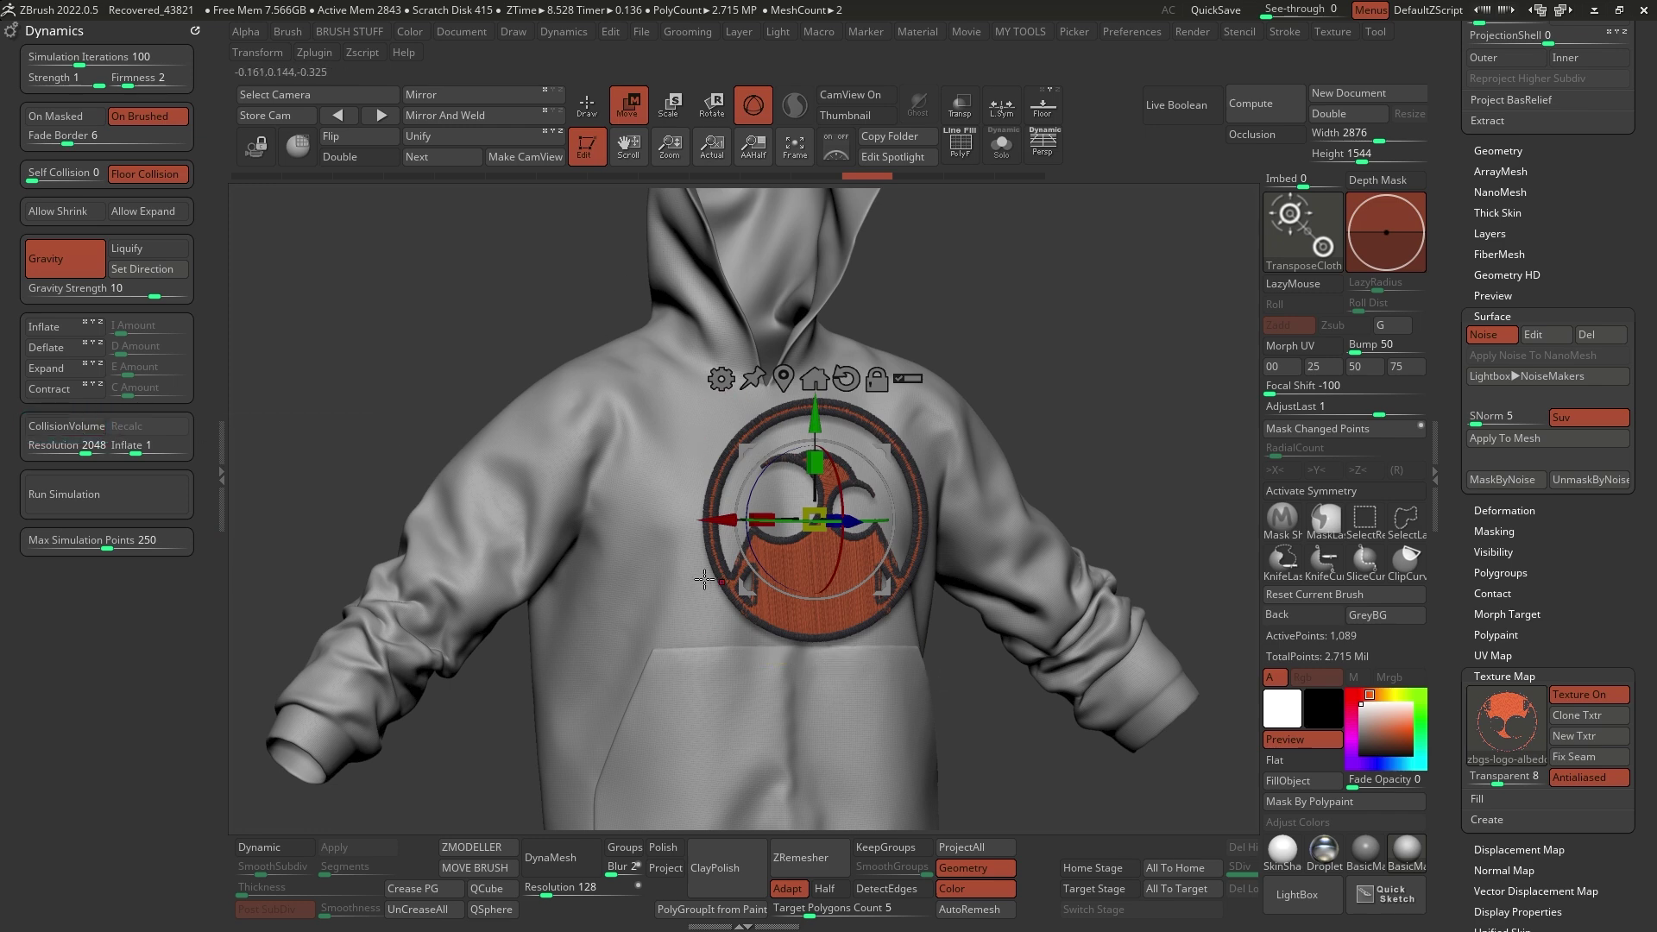
Activate the dynamics CollisionVolume and set its Inflate value to 0.1
right_click_drag(750, 640, 775, 653)
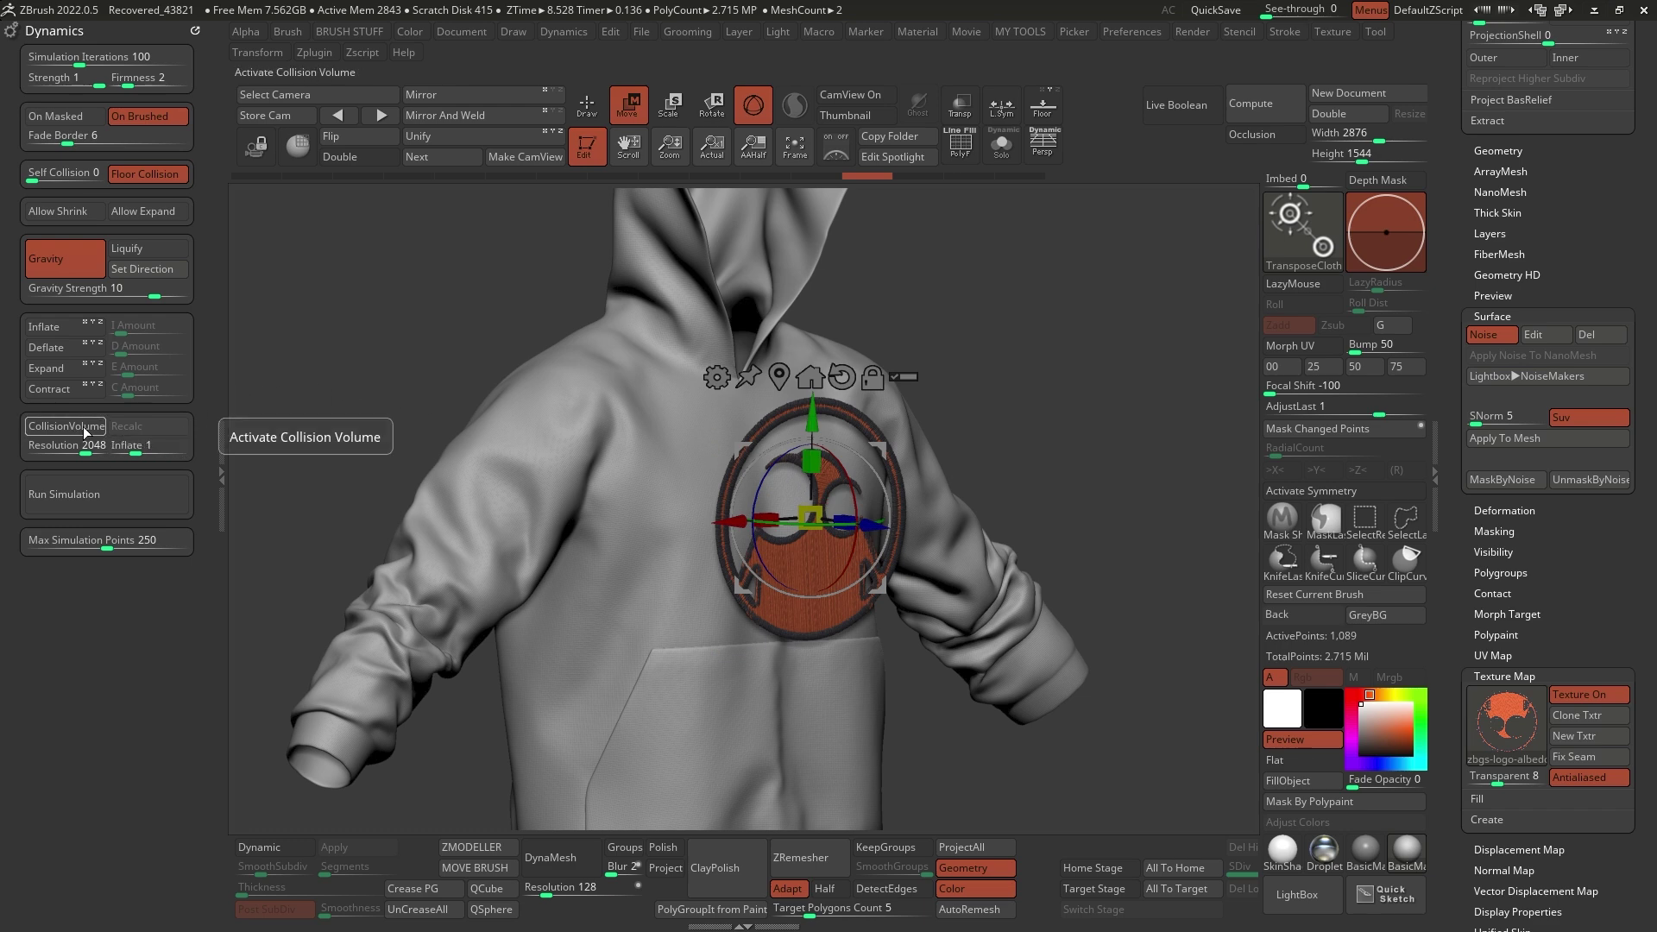
left_click(133, 449)
type(".1")
key("Return")
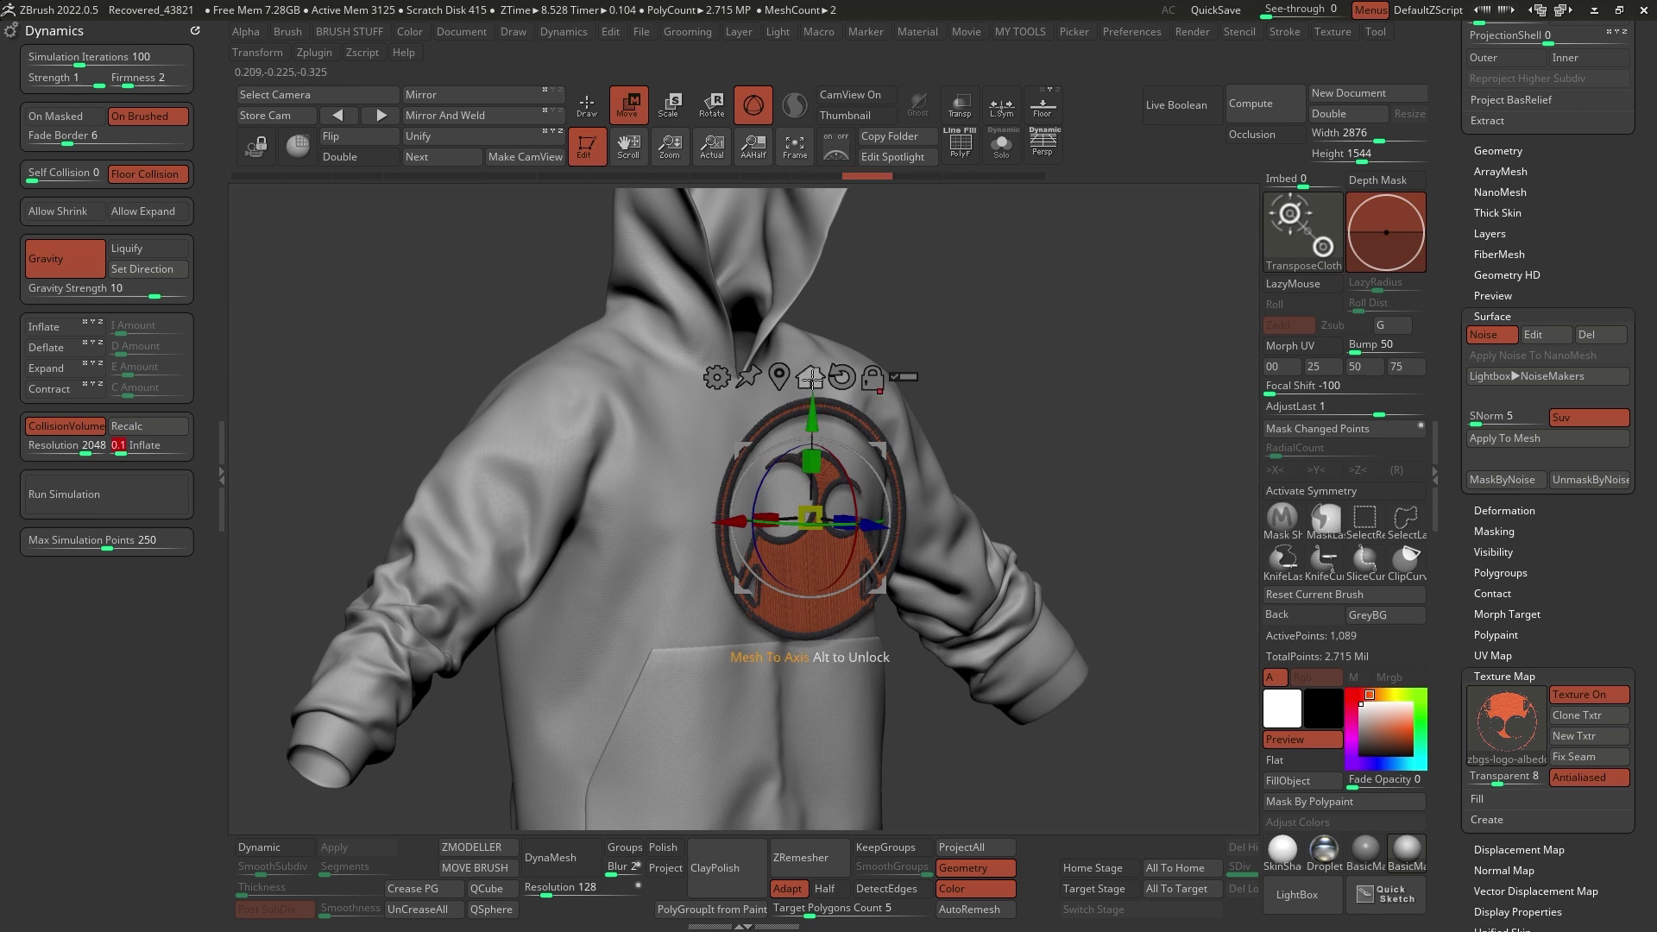
Pull the patch plane against the hoodie's chest with TransposeCloth and inspect the contact from the side
left_click_drag(967, 414, 998, 416)
left_click_drag(915, 528, 824, 523)
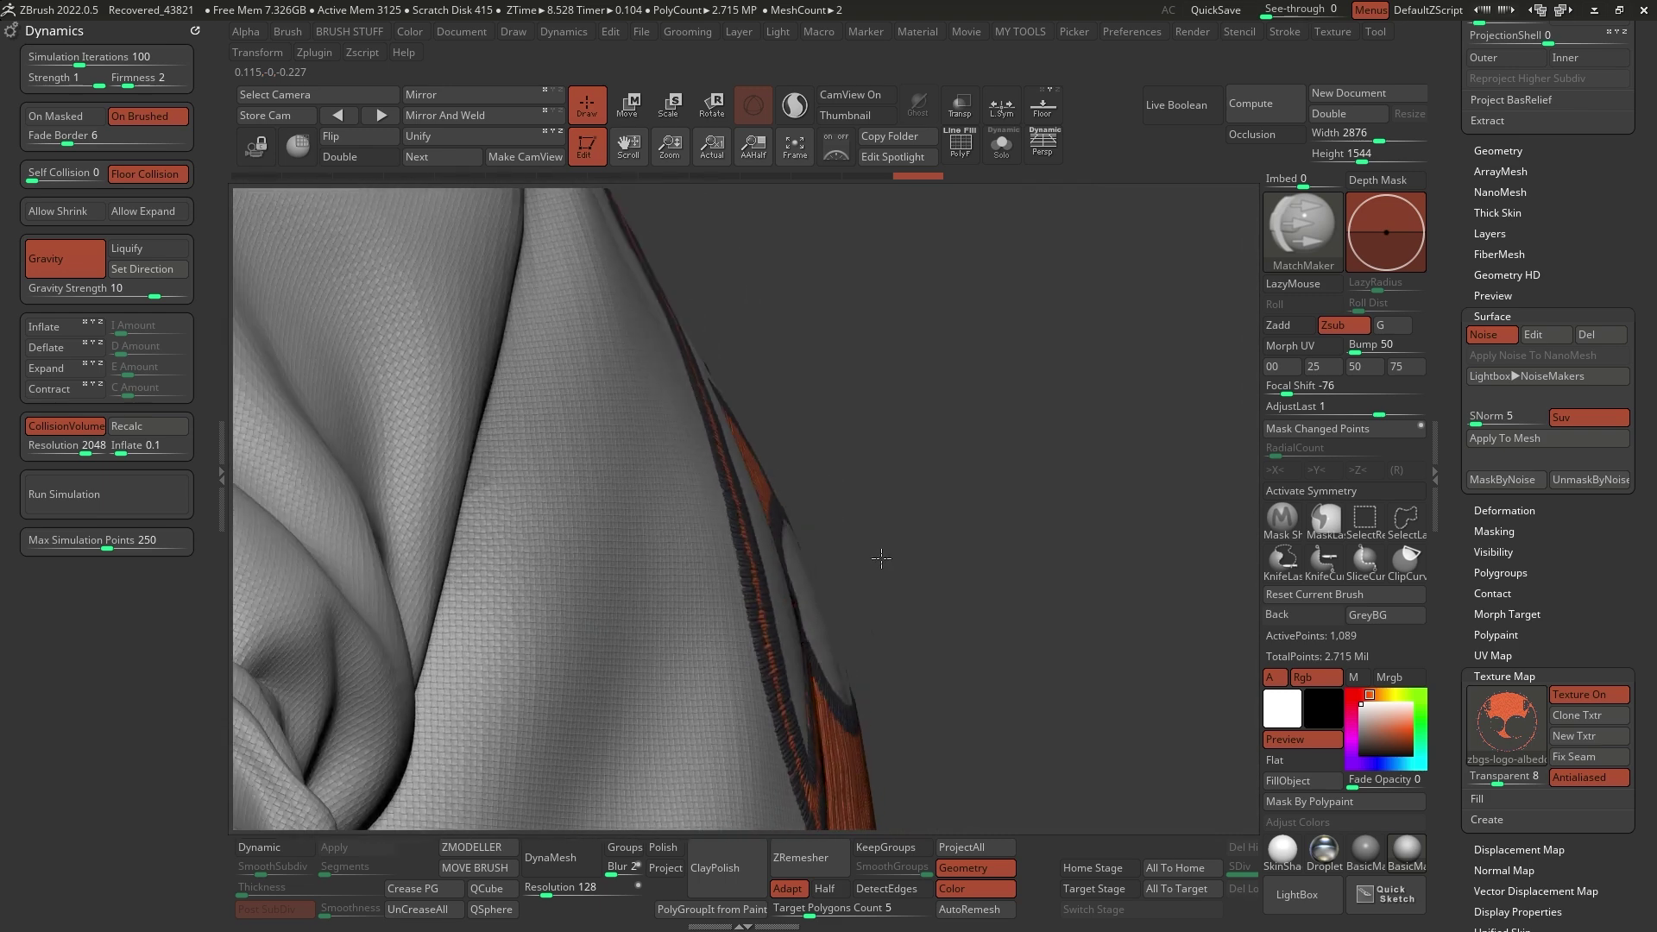
left_click_drag(881, 558, 887, 555)
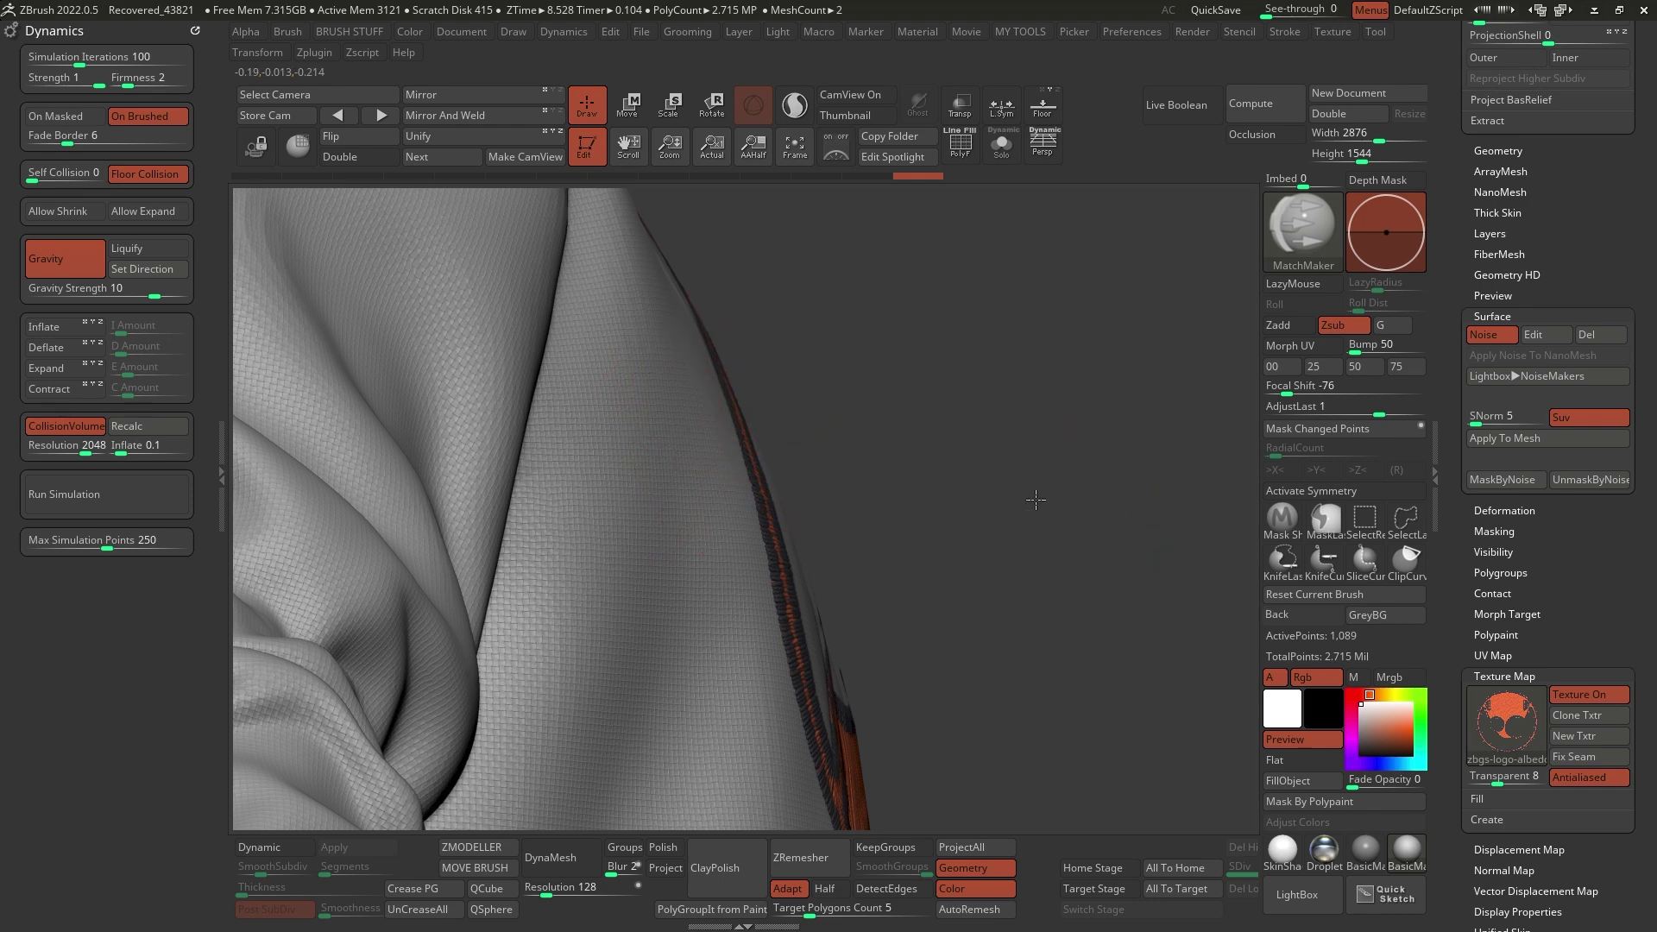
key("f")
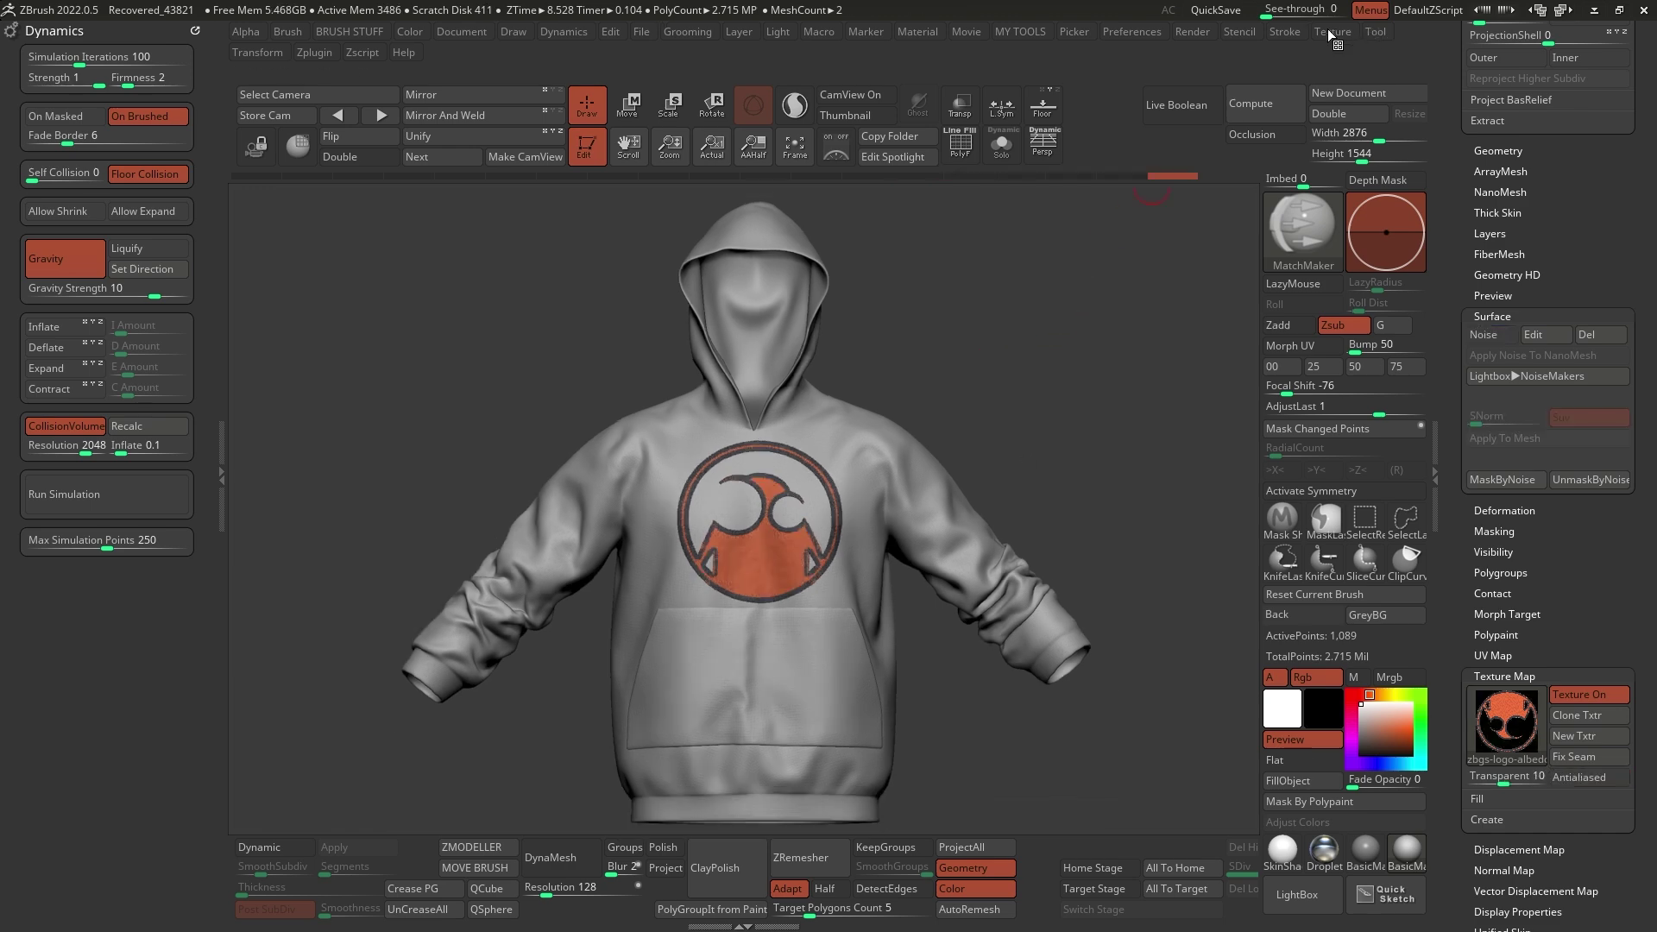
Assign the UZG logo patch_BaseColor copy texture to the patch plane
left_click(1331, 32)
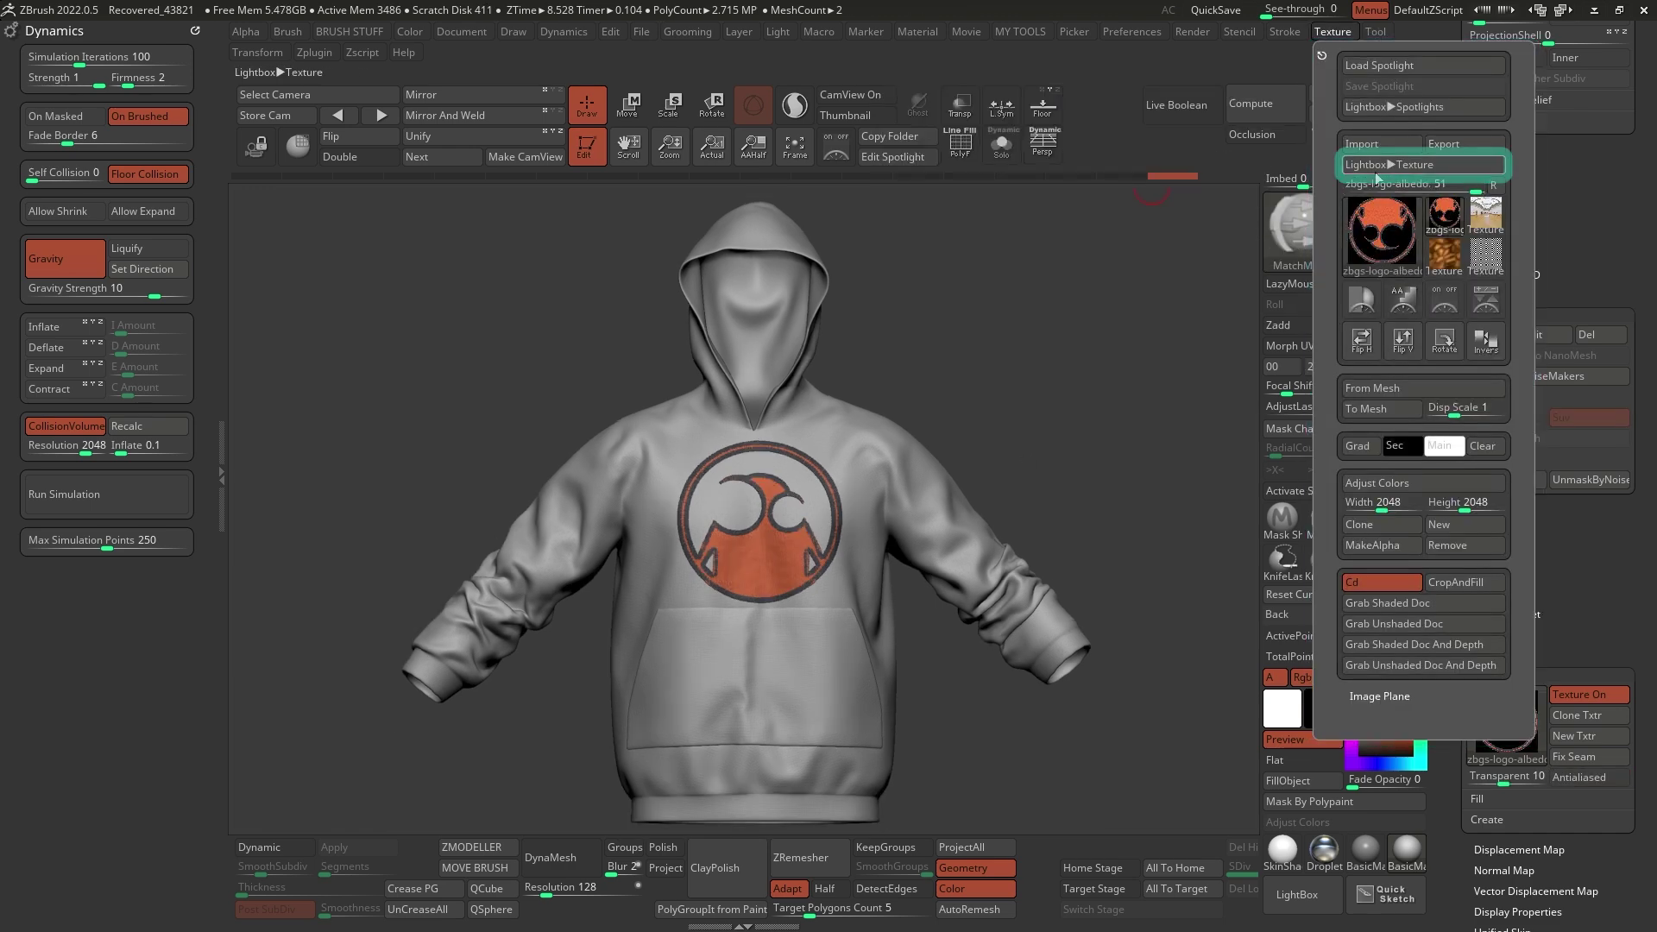
mouse_move(1376, 222)
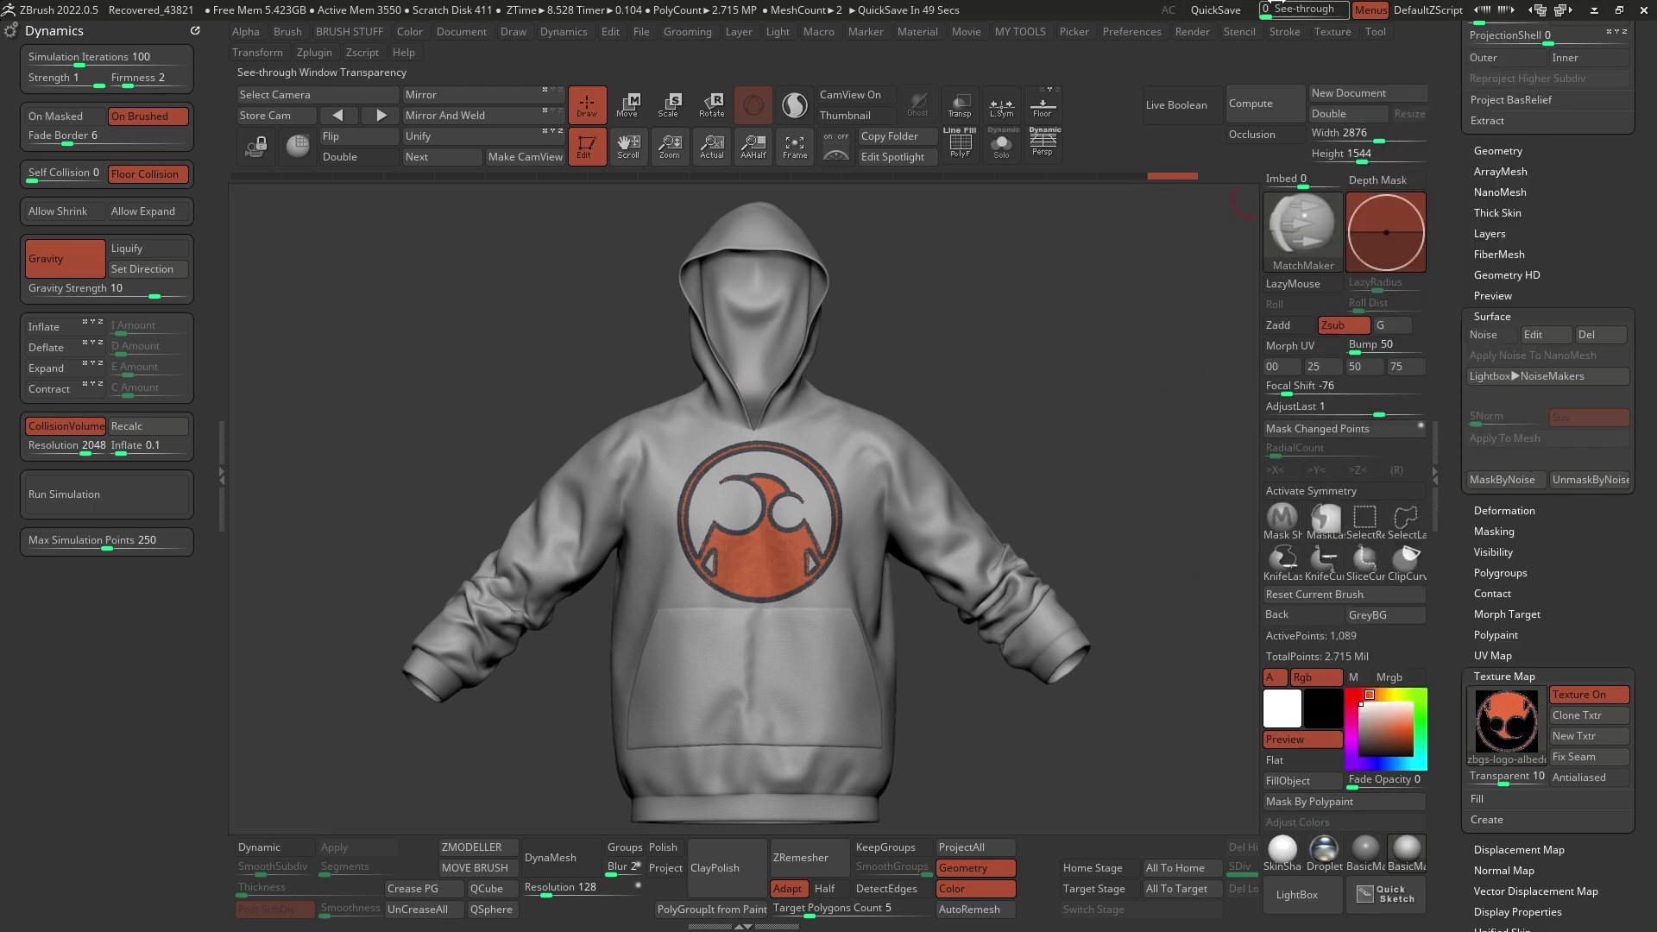
left_click(1333, 31)
mouse_move(1364, 302)
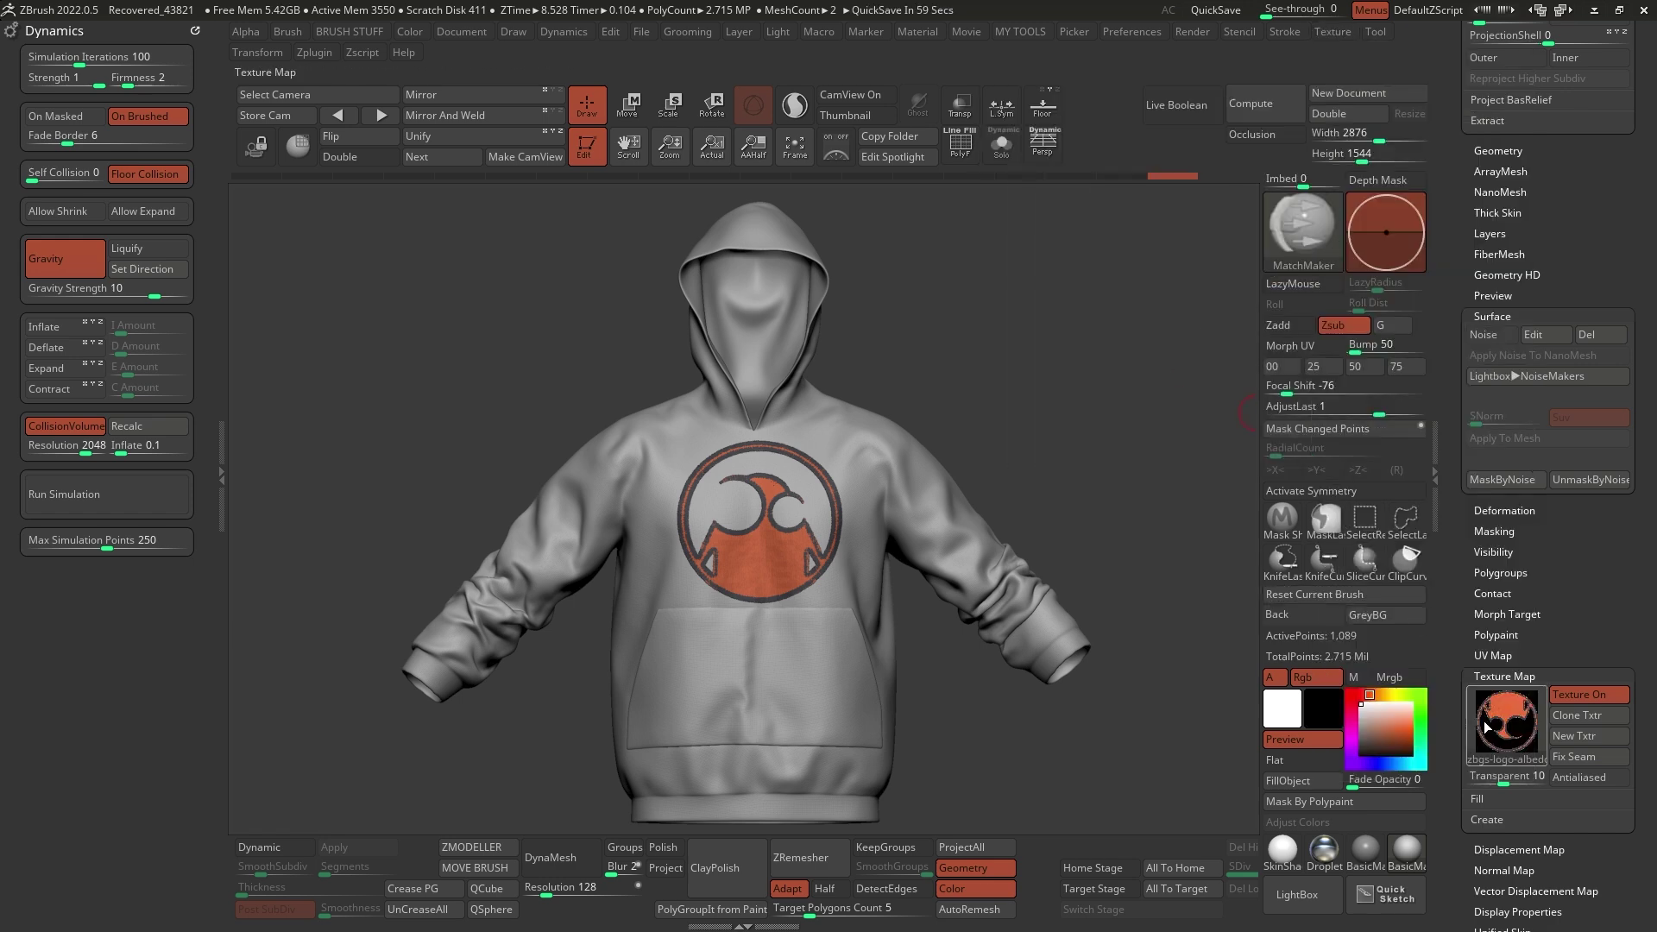
left_click(1491, 736)
left_click(1075, 563)
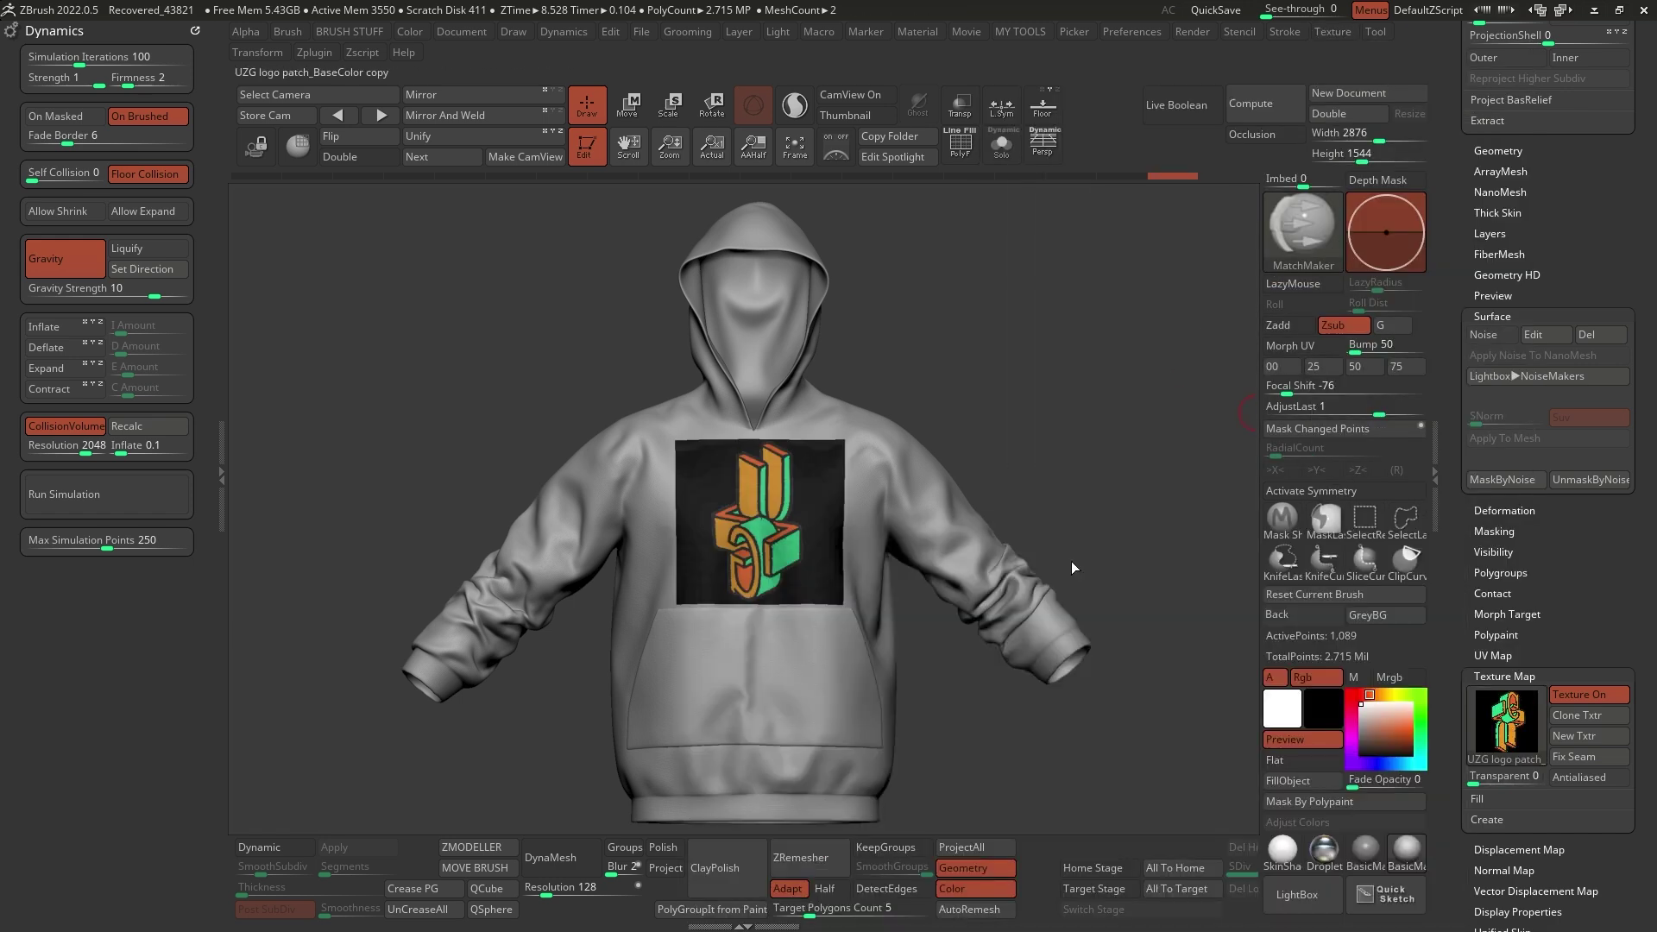
Set the UZG logo texture's Transparent value to 6 to hide its black background
left_click(1487, 336)
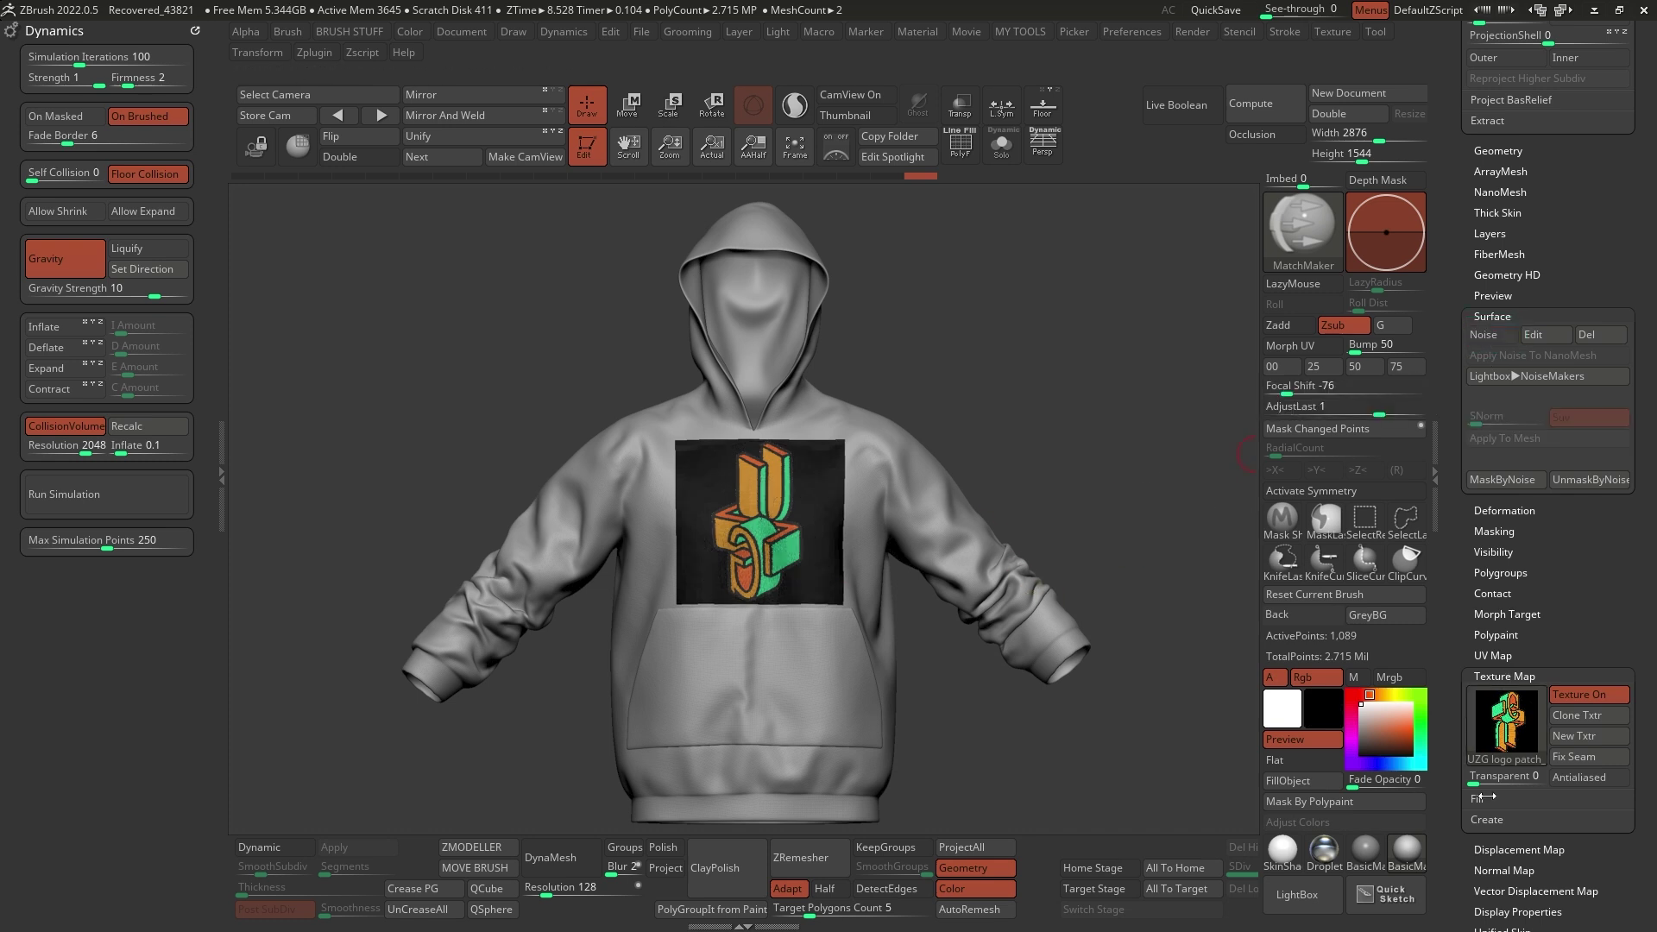
left_click_drag(1473, 783, 1486, 784)
right_click_drag(760, 423, 733, 483, "ctrl")
right_click_drag(734, 483, 772, 506)
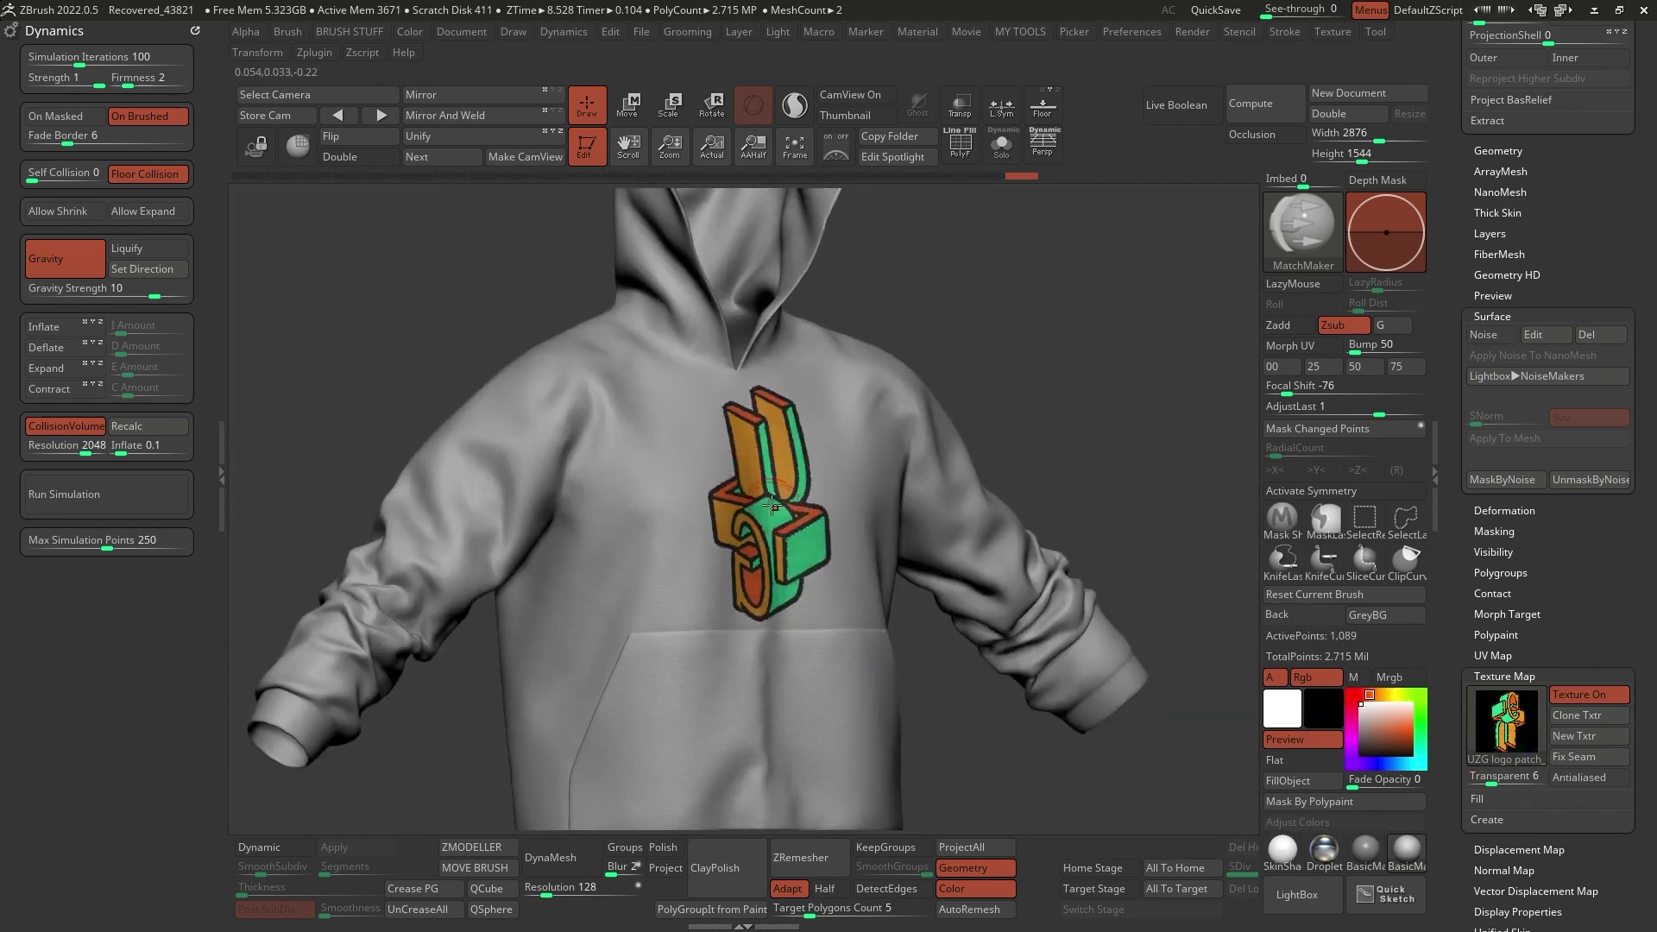
Switch the plane's surface noise on to examine the UZG logo's stitches up close, and switch it off again
left_click(1487, 335)
right_click_drag(767, 482, 647, 472, "ctrl")
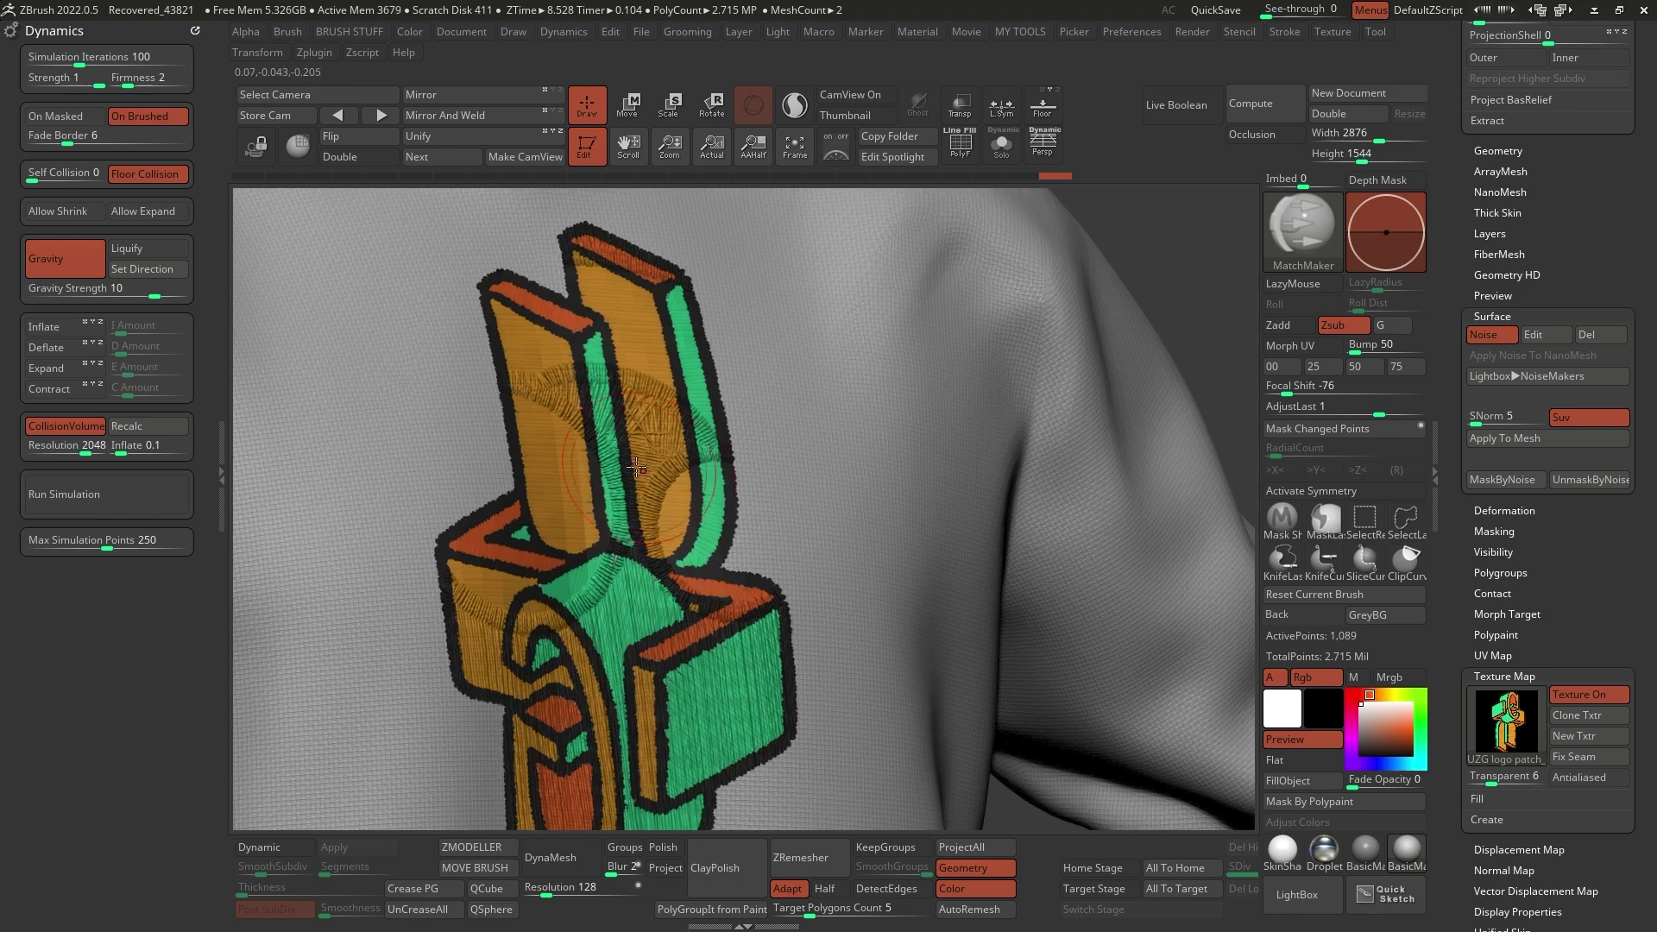
left_click(1486, 335)
right_click_drag(924, 481, 790, 501, "ctrl")
Toggle solo mode and the polyframe on the UZG logo plane to examine its underlying mesh
key("alt+s")
key("alt+s")
key("shift+f")
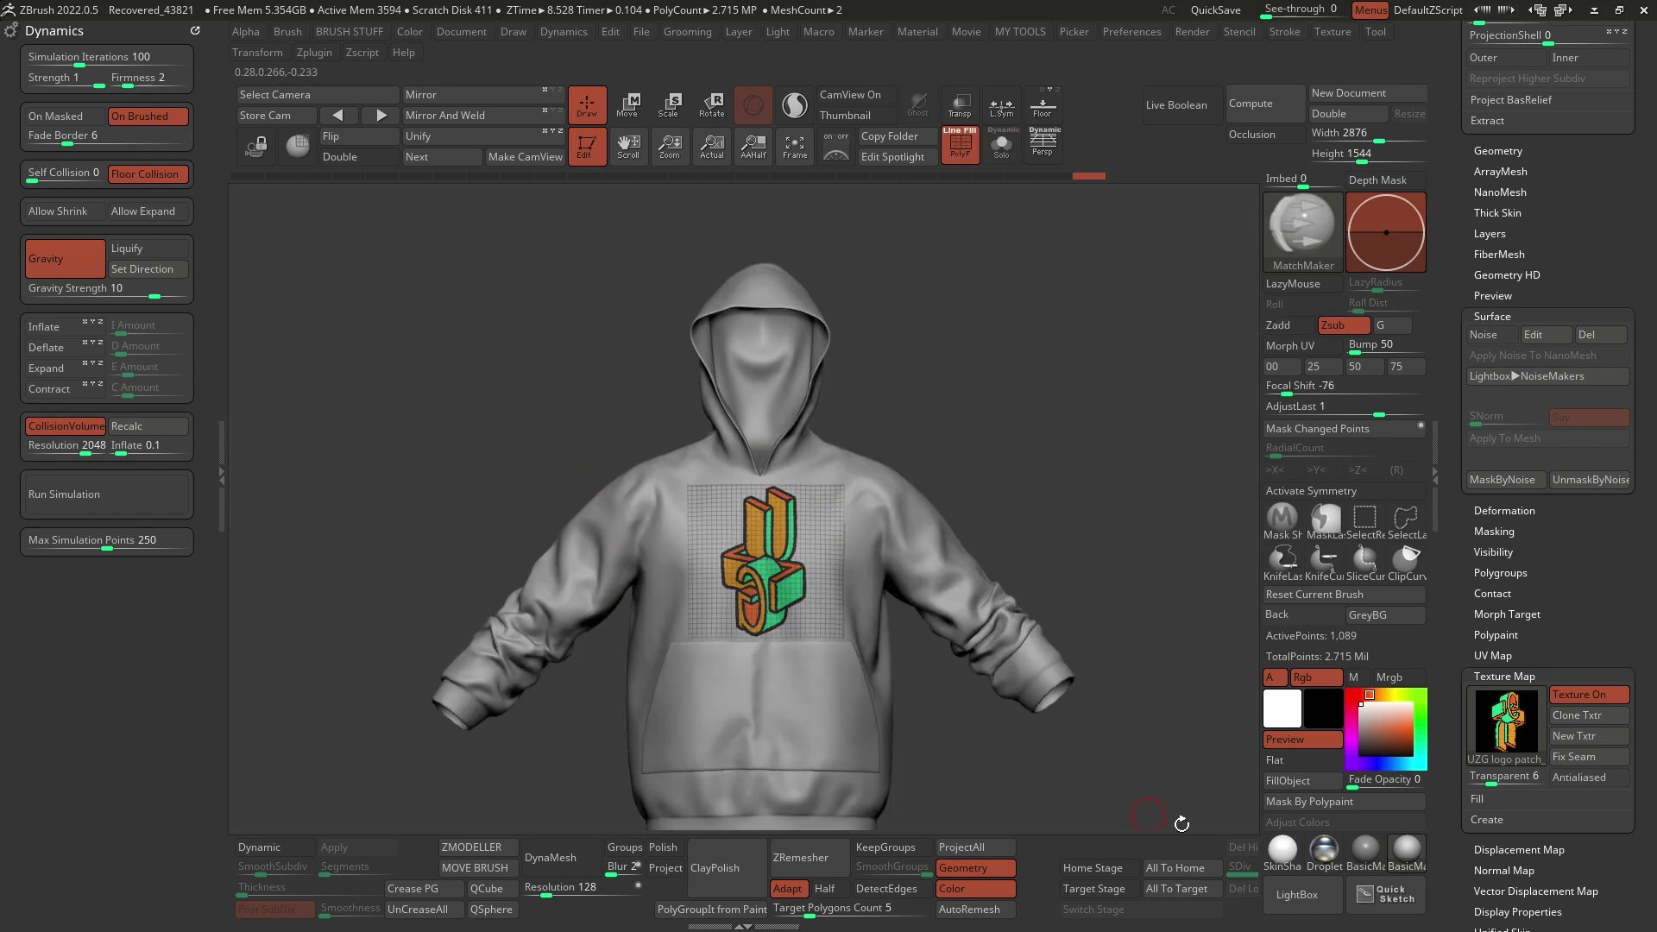
key("shift+f")
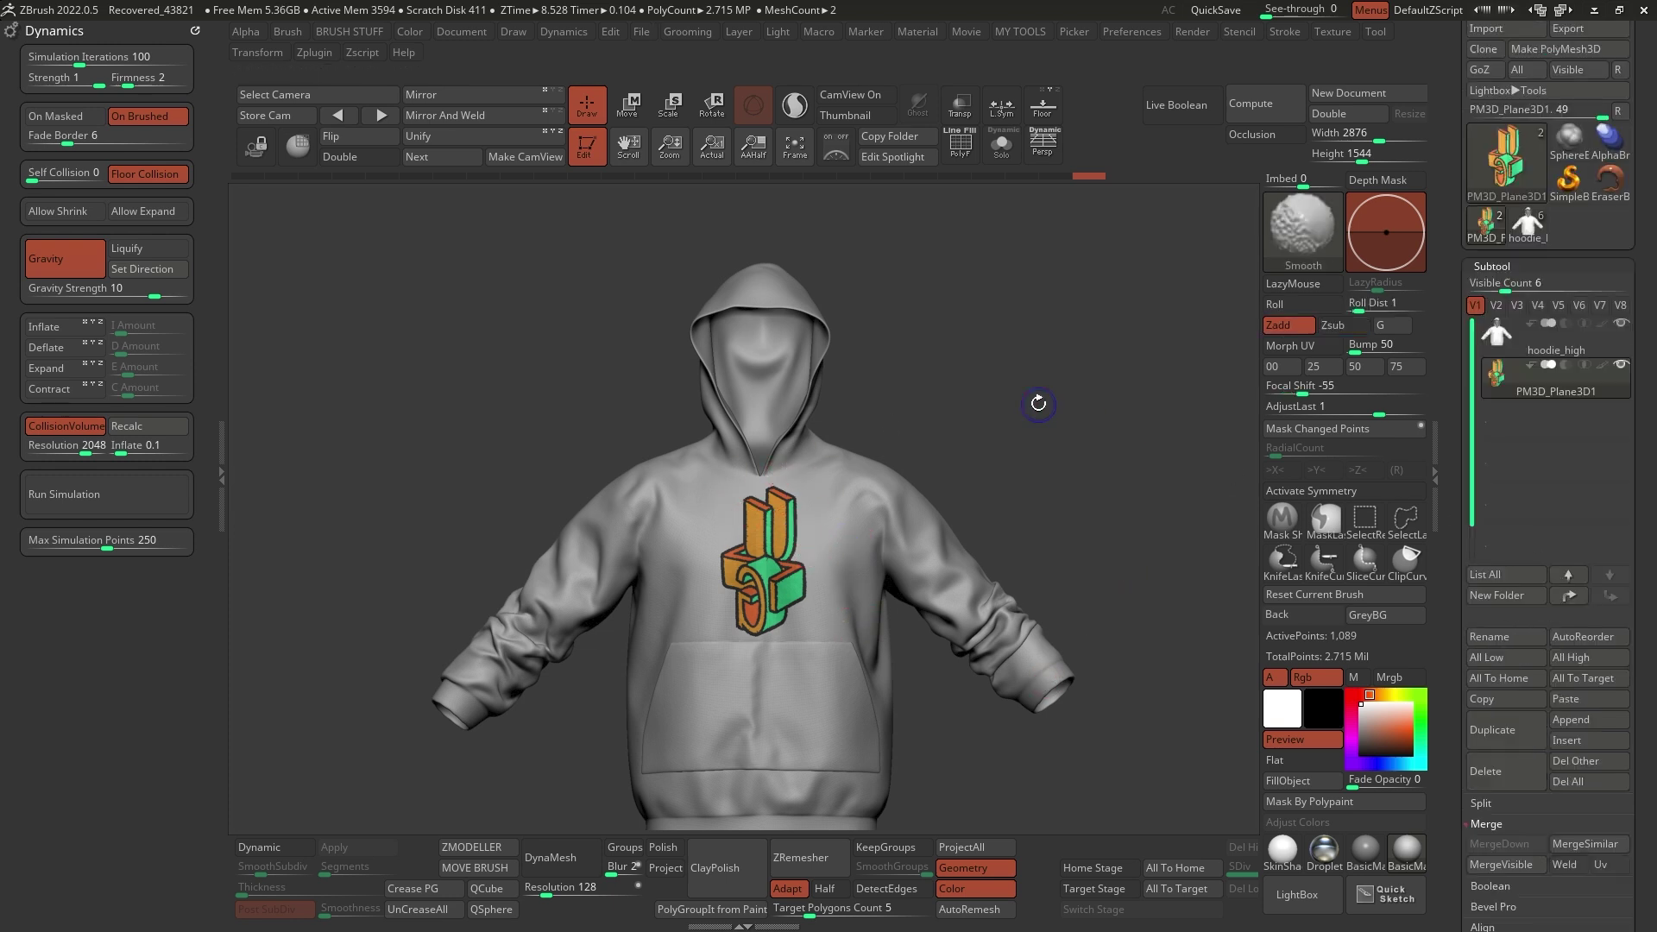
Keep a hidden duplicate of the UZG patch plane, and rewind the original's undo history to its red logo version with the Move gizmo active
key("shift+f")
left_click(1598, 390)
mouse_move(1085, 176)
left_mouse_down()
mouse_move(628, 205)
mouse_move(600, 224)
left_mouse_up()
mouse_move(807, 436)
left_mouse_down()
mouse_move(887, 452)
mouse_move(865, 454)
left_mouse_up()
key("w")
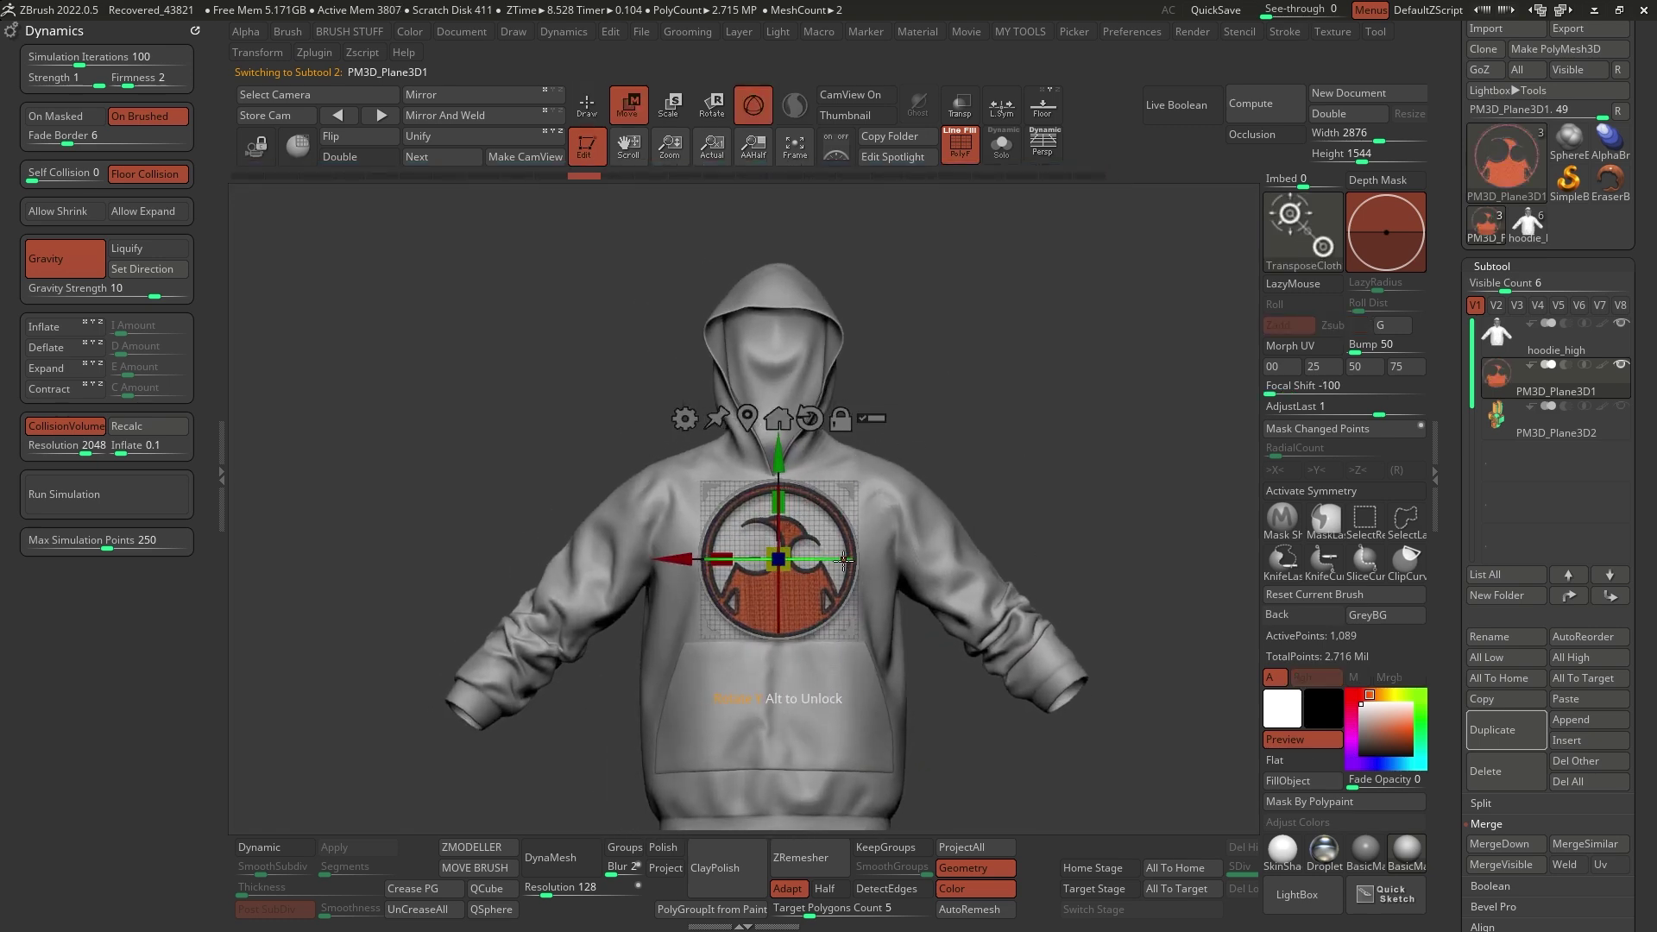
Duplicate the red logo plane, hiding the original and making the copy active
left_click(1512, 747)
left_click(1605, 399)
left_click_drag(1148, 405, 848, 488)
left_click(1569, 436)
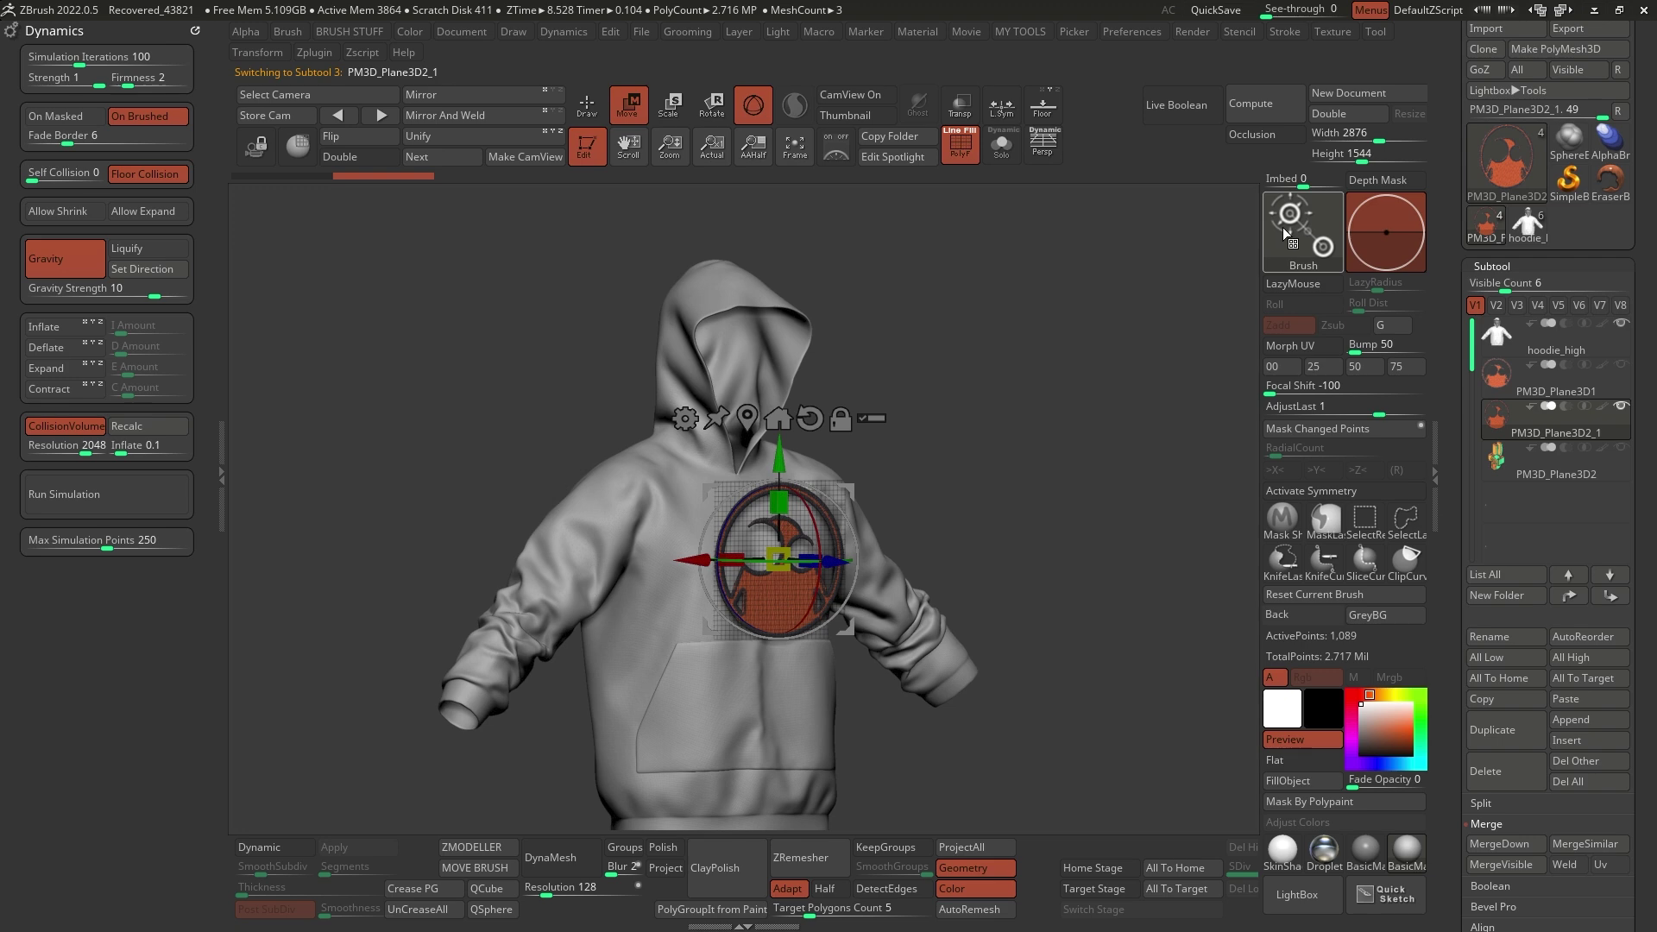
Switch to the Transpose brush and scale down the duplicated red logo plane
left_click(1285, 231)
left_click(726, 803)
left_click_drag(783, 549, 774, 573)
left_click_drag(940, 433, 967, 476)
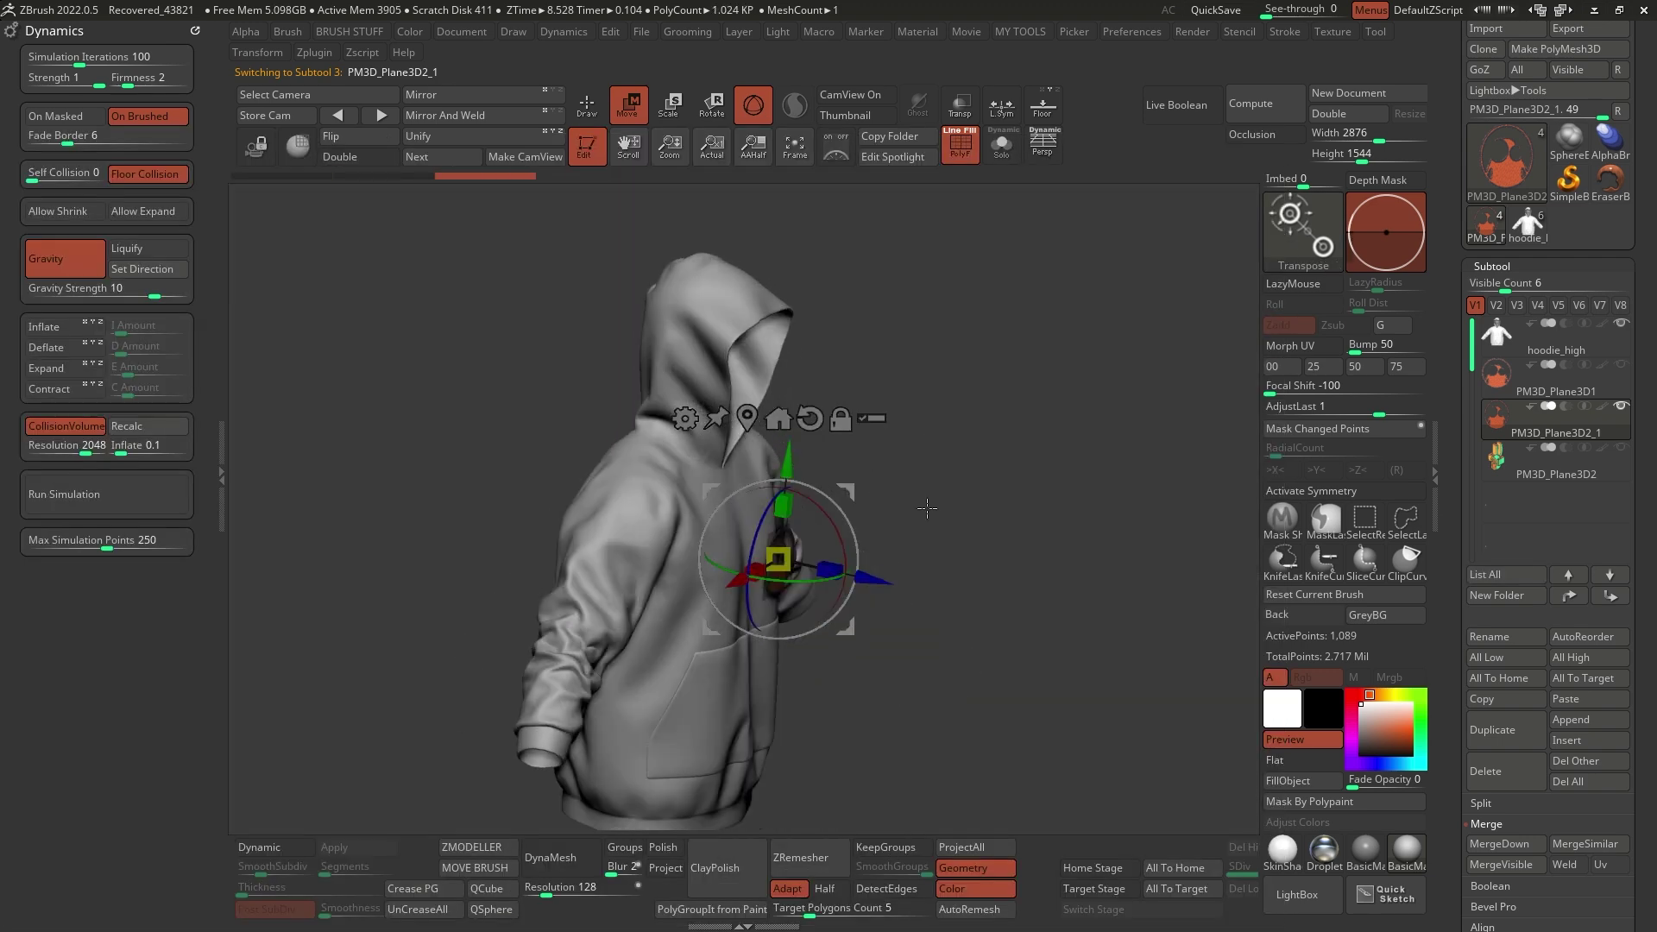
Move and rotate the small patch plane so it sits just off the hoodie's upper sleeve
left_click_drag(814, 575, 760, 577)
left_click_drag(888, 510, 683, 474, "shift")
left_click_drag(667, 537, 668, 555)
right_click_drag(670, 557, 775, 503, "shift")
left_click_drag(711, 424, 591, 424)
right_click_drag(595, 428, 630, 484)
right_click_drag(630, 483, 768, 472, "ctrl")
left_click_drag(767, 472, 809, 494)
Recalculate the collision volume and push the small patch onto the hoodie's sleeve with the TransposeCloth brush
left_click(1340, 238)
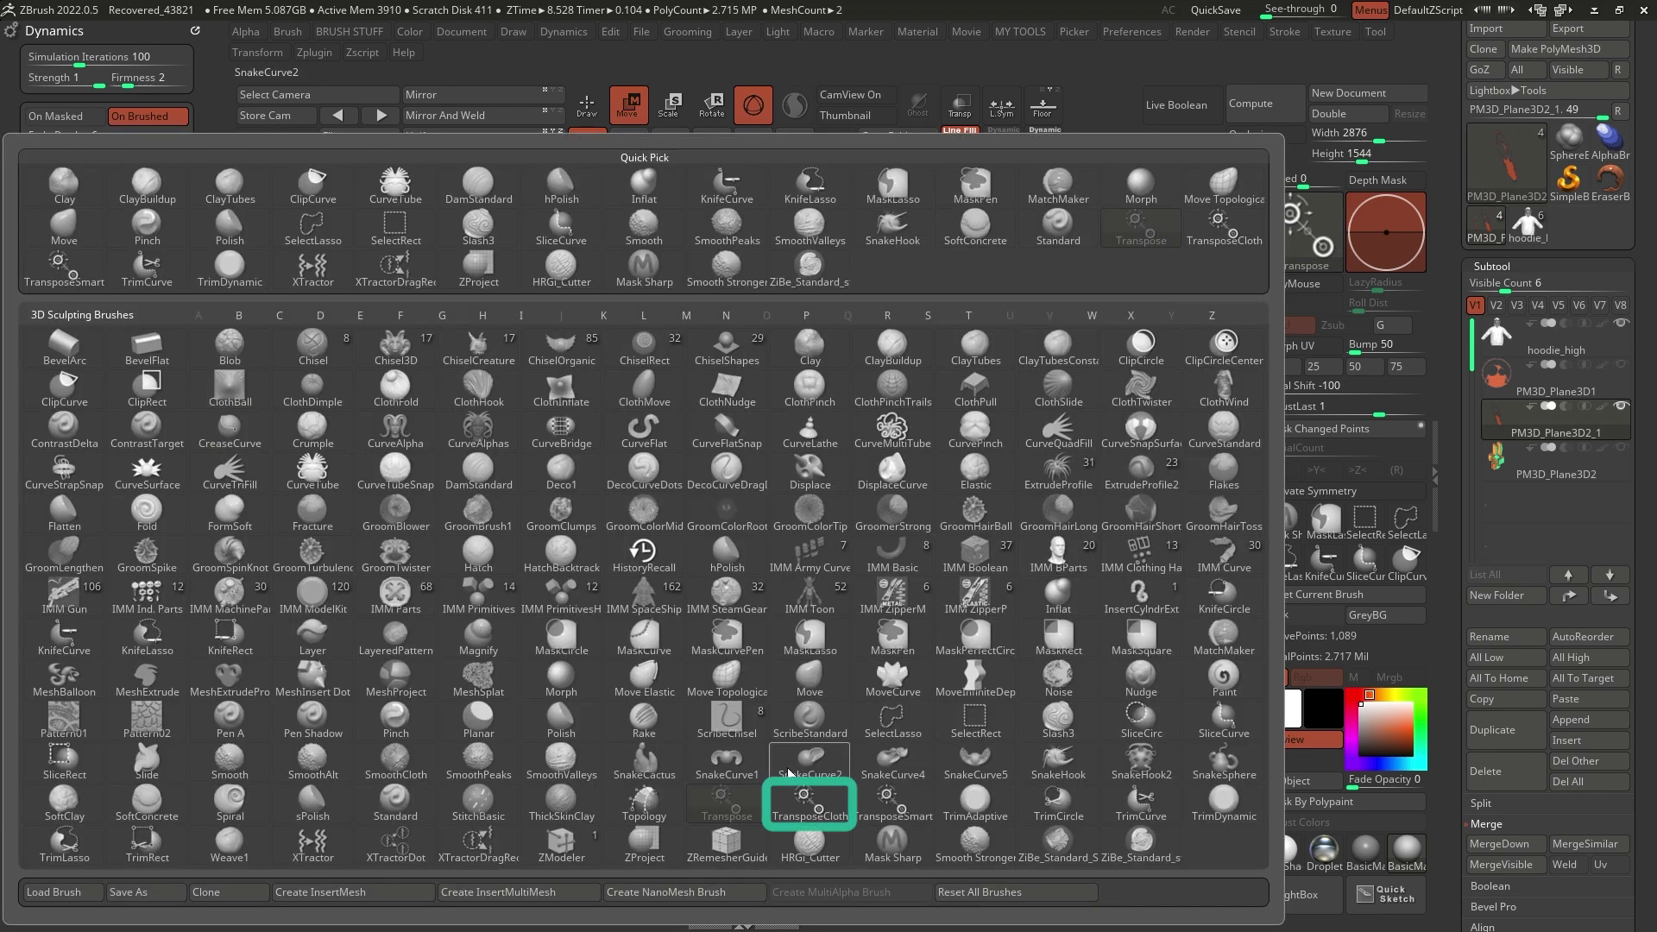
left_click(808, 800)
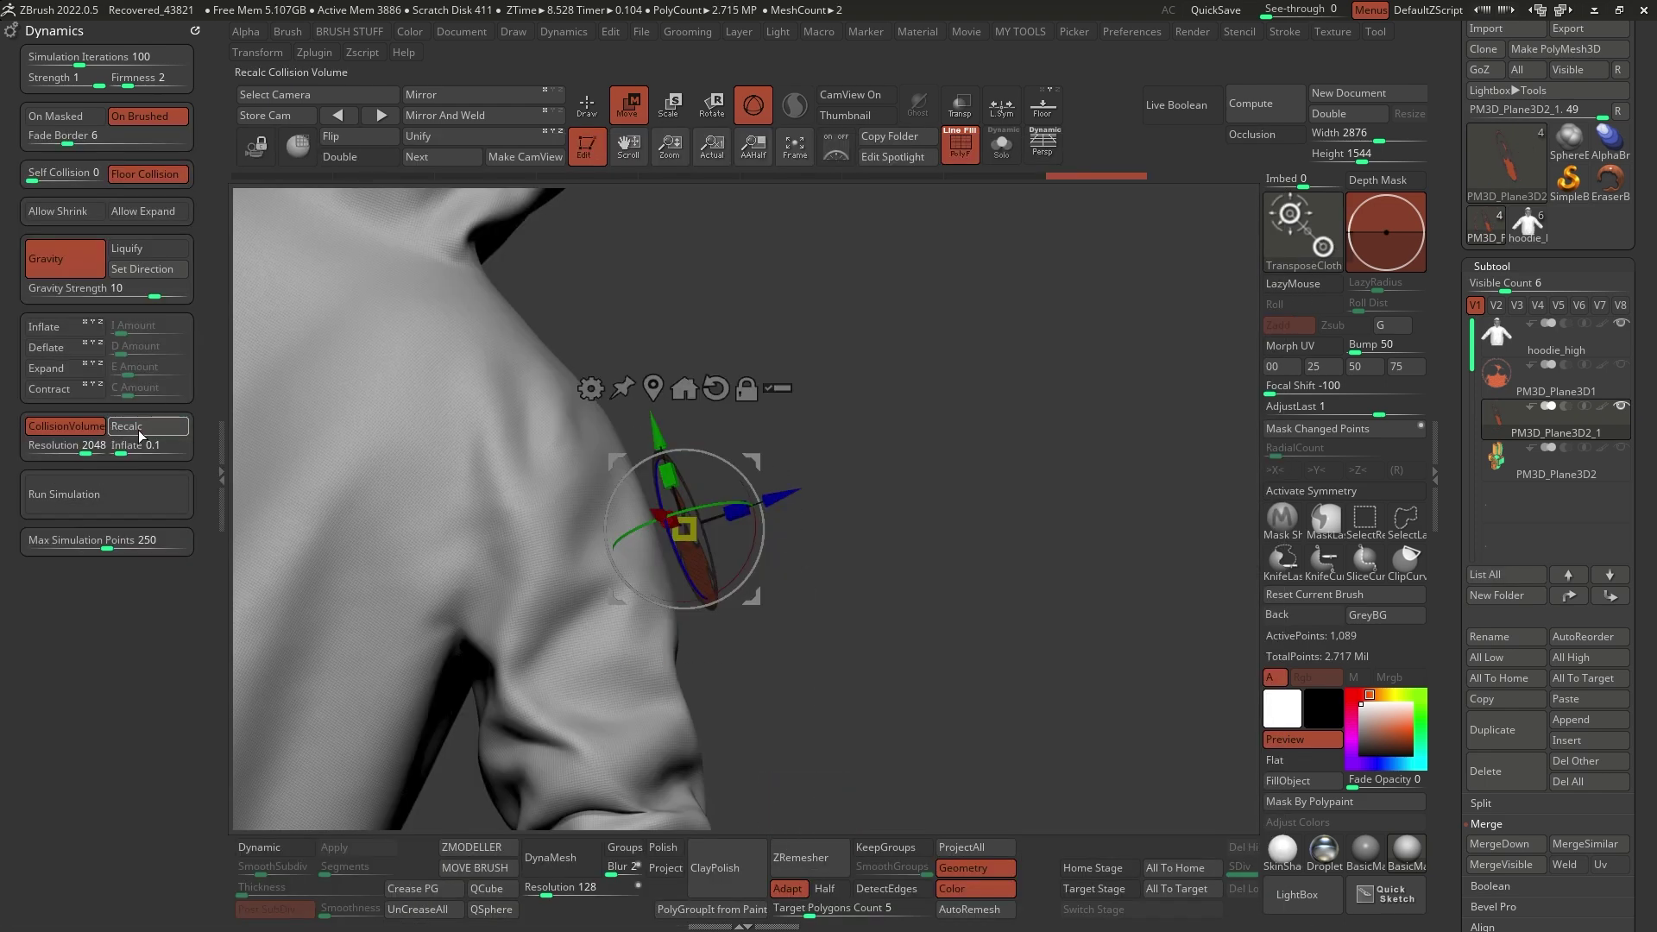
left_click_drag(783, 494, 707, 525)
key("q")
Hide the polyframe and examine the draped sleeve patch from several angles
mouse_move(932, 414)
left_mouse_down()
mouse_move(582, 414)
mouse_move(681, 413)
left_mouse_up()
right_click_drag(681, 414, 661, 389)
key("shift+f")
right_click_drag(670, 448, 1050, 544)
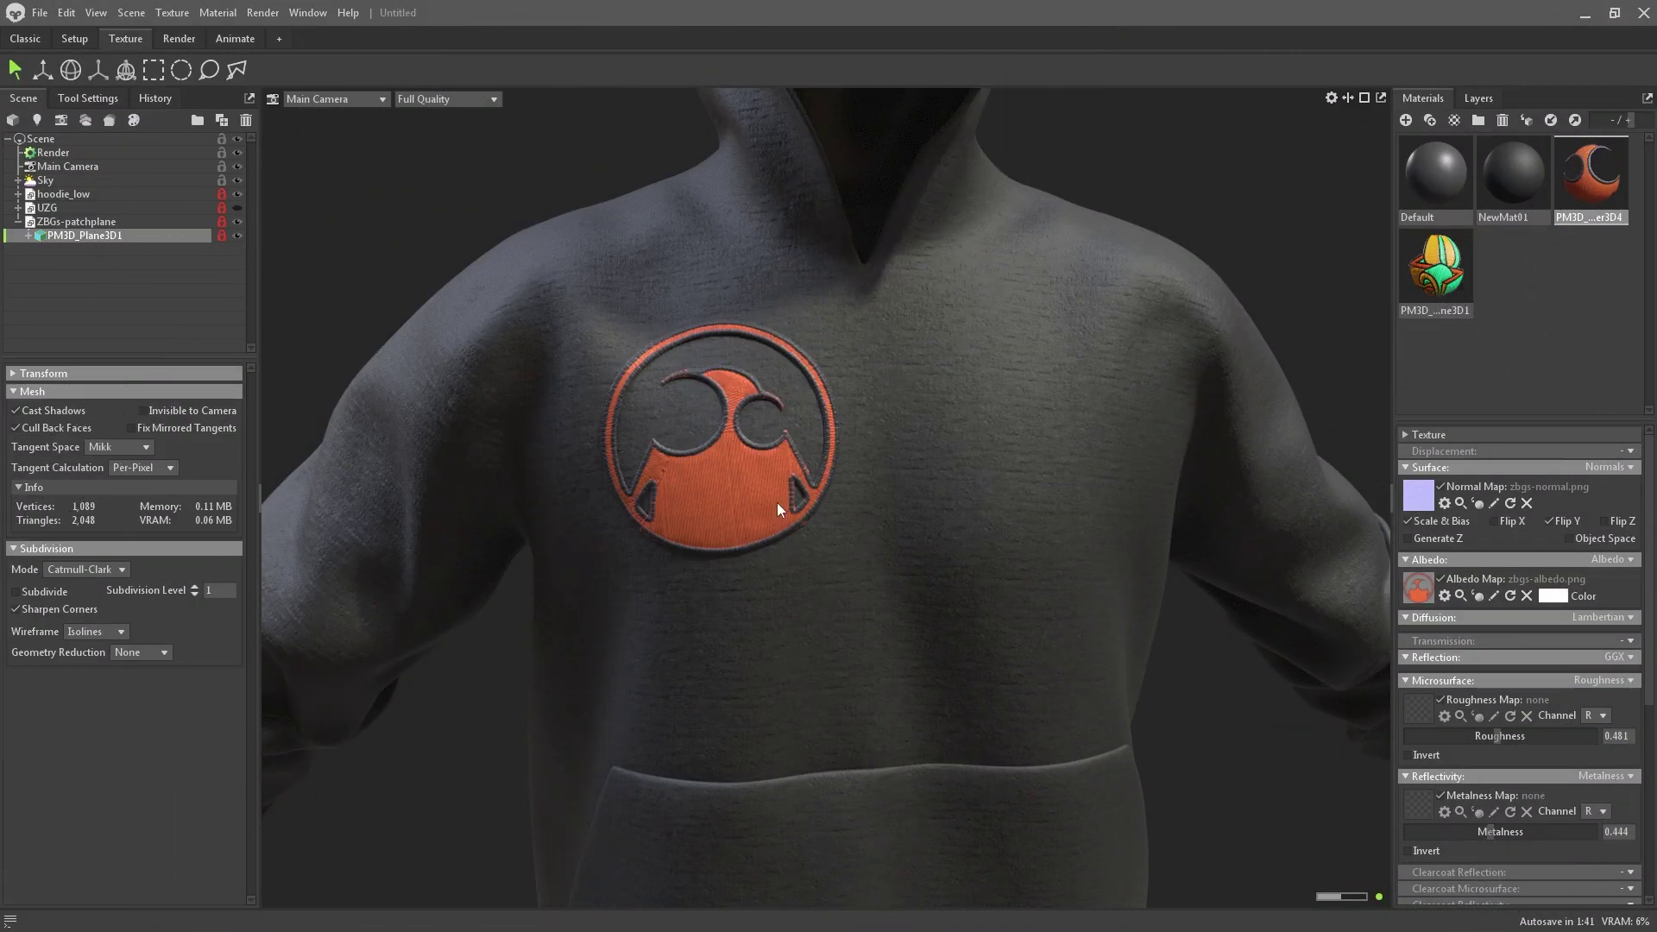
Switch to Marmoset Toolbag and examine the red logo patch on the whole rendered hoodie
scroll(790, 506, "down", 5)
left_click_drag(787, 458, 839, 499)
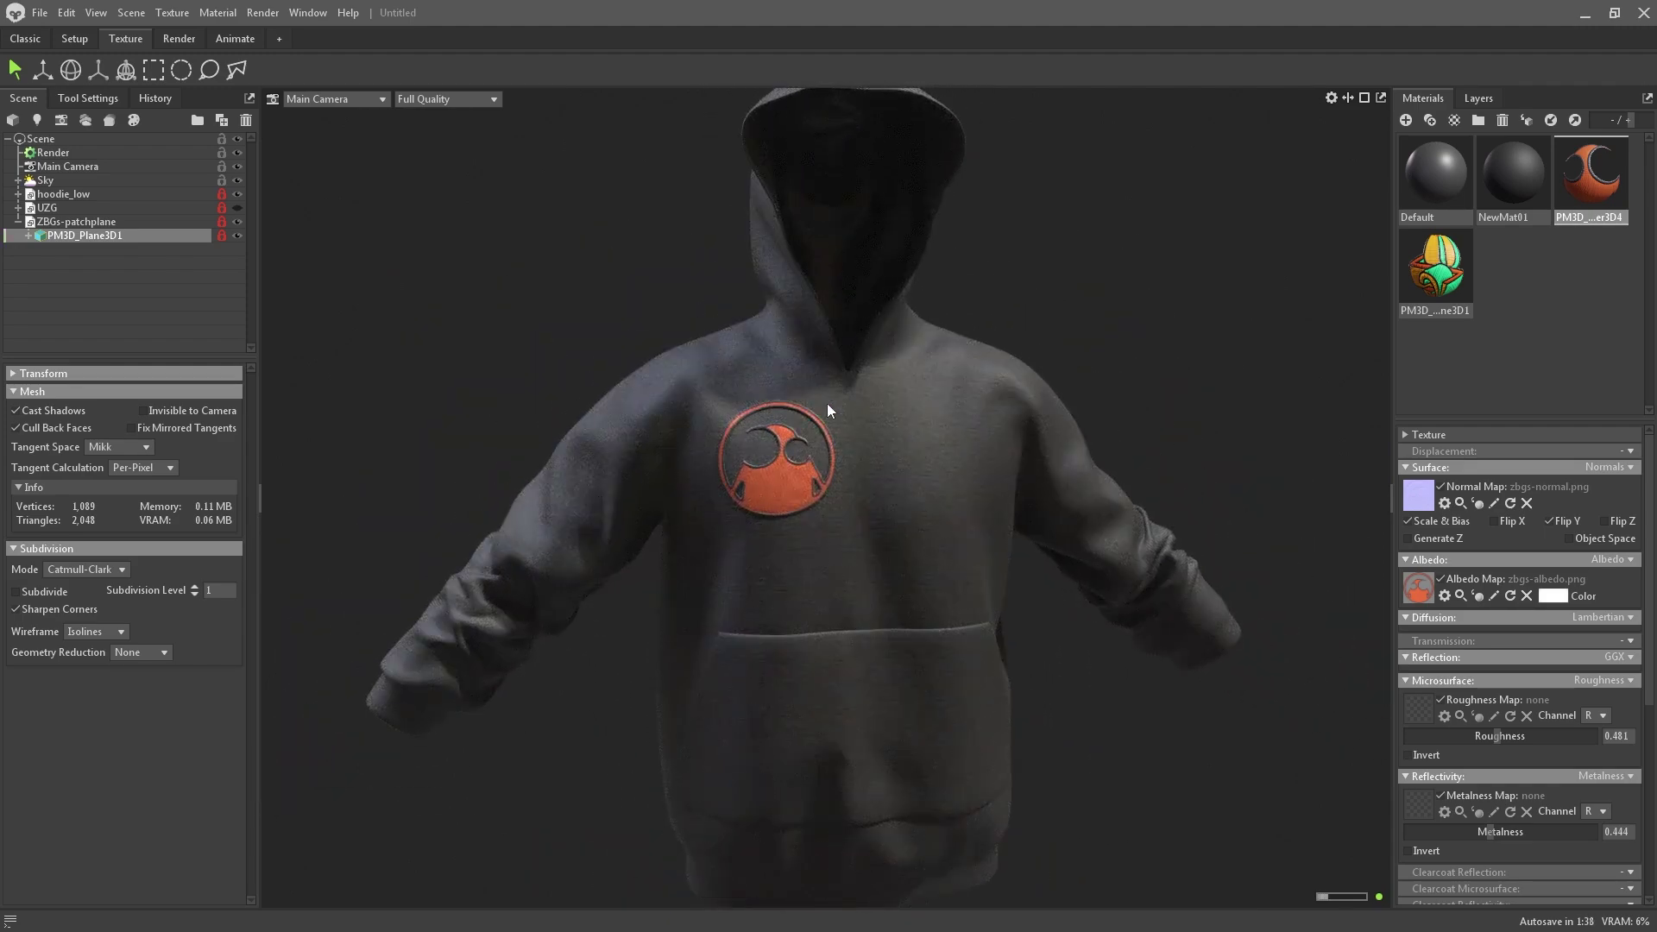